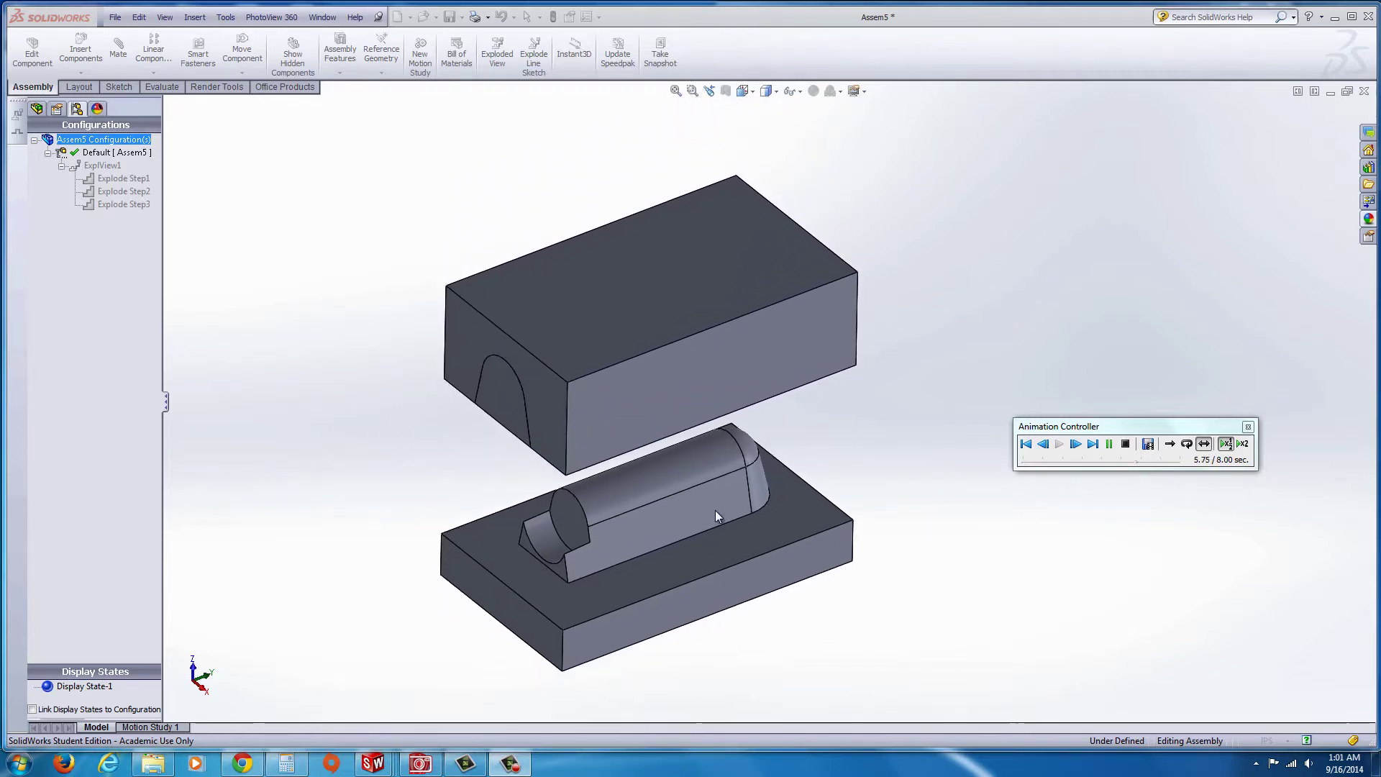
# Step: Stop the explode animation and close the Animation Controller
pyautogui.moveTo(714, 510); pyautogui.dragTo(705, 370, button='middle')
pyautogui.scroll(-3, 594, 355)
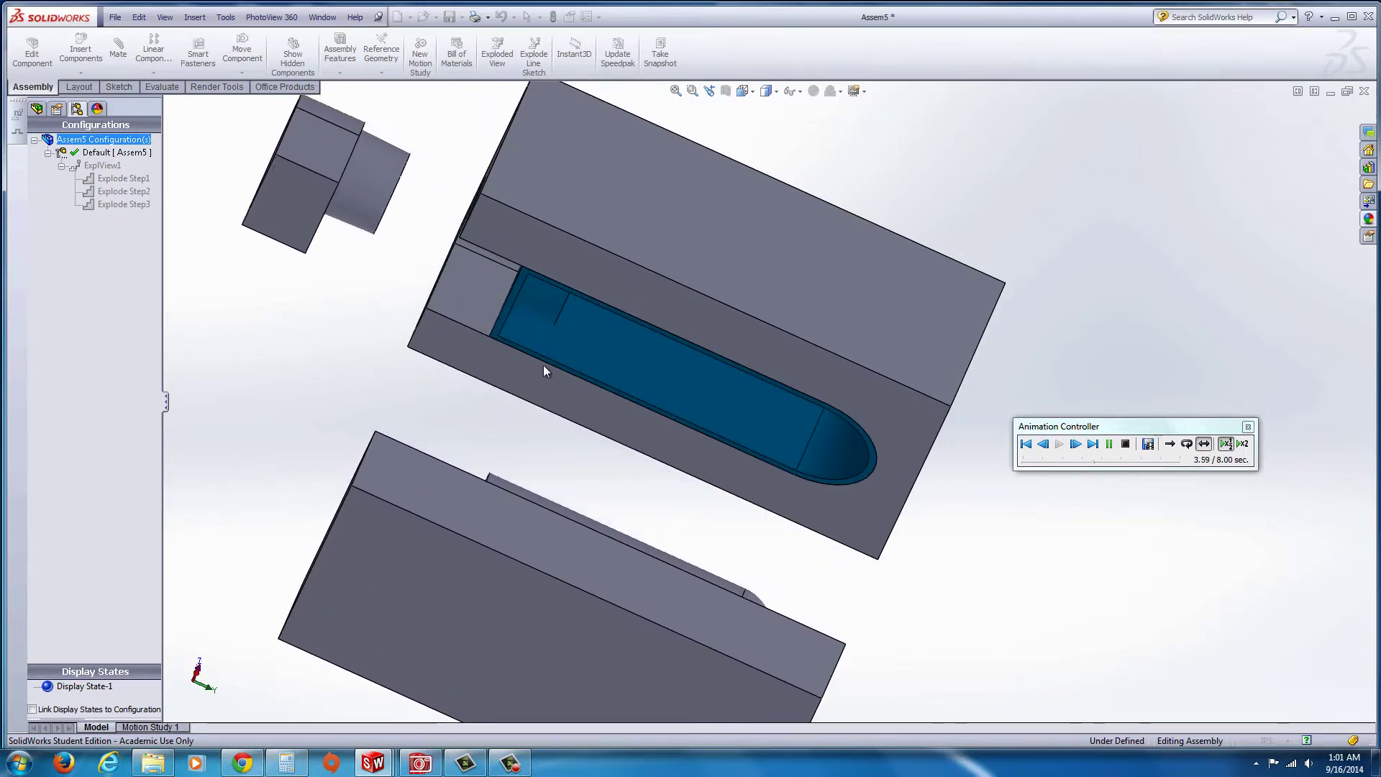
pyautogui.moveTo(542, 365); pyautogui.dragTo(550, 291, button='middle')
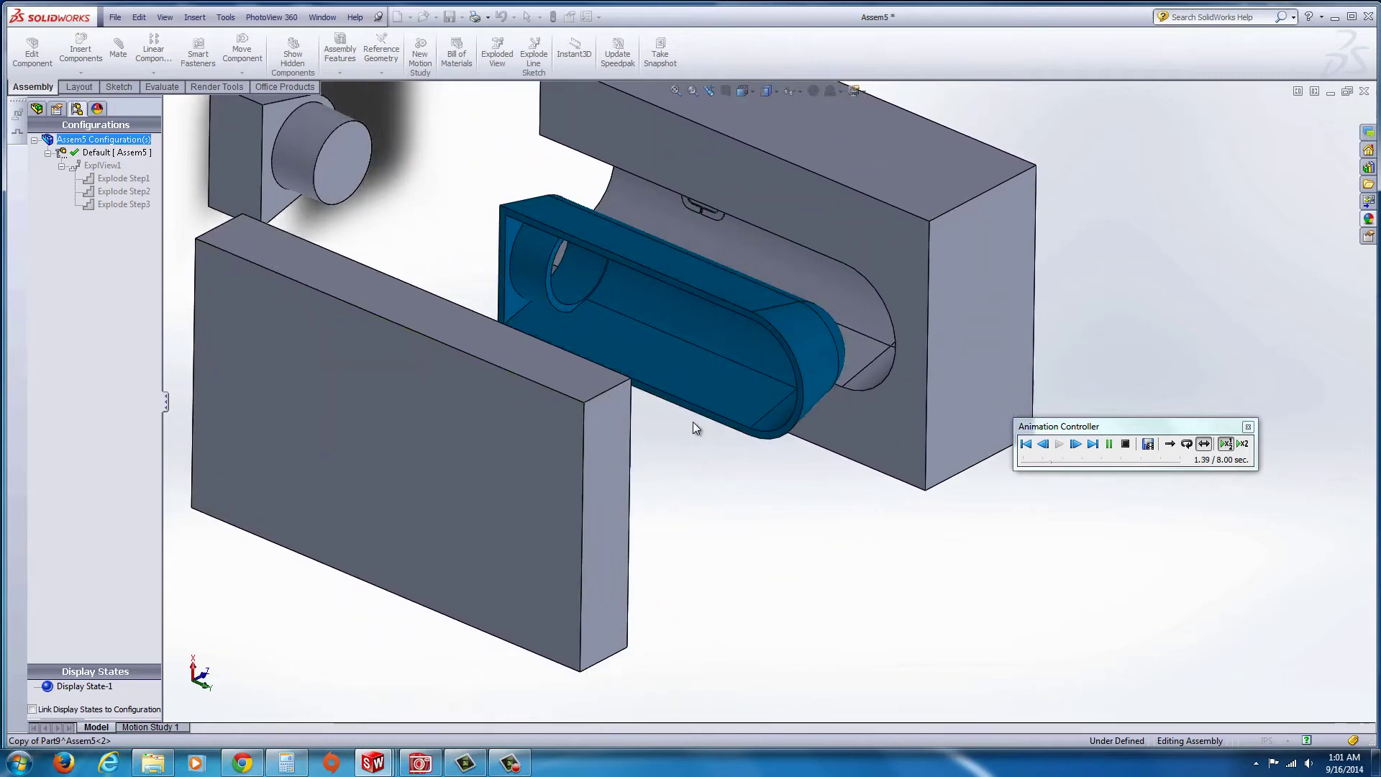
pyautogui.moveTo(693, 423); pyautogui.dragTo(631, 537, button='middle')
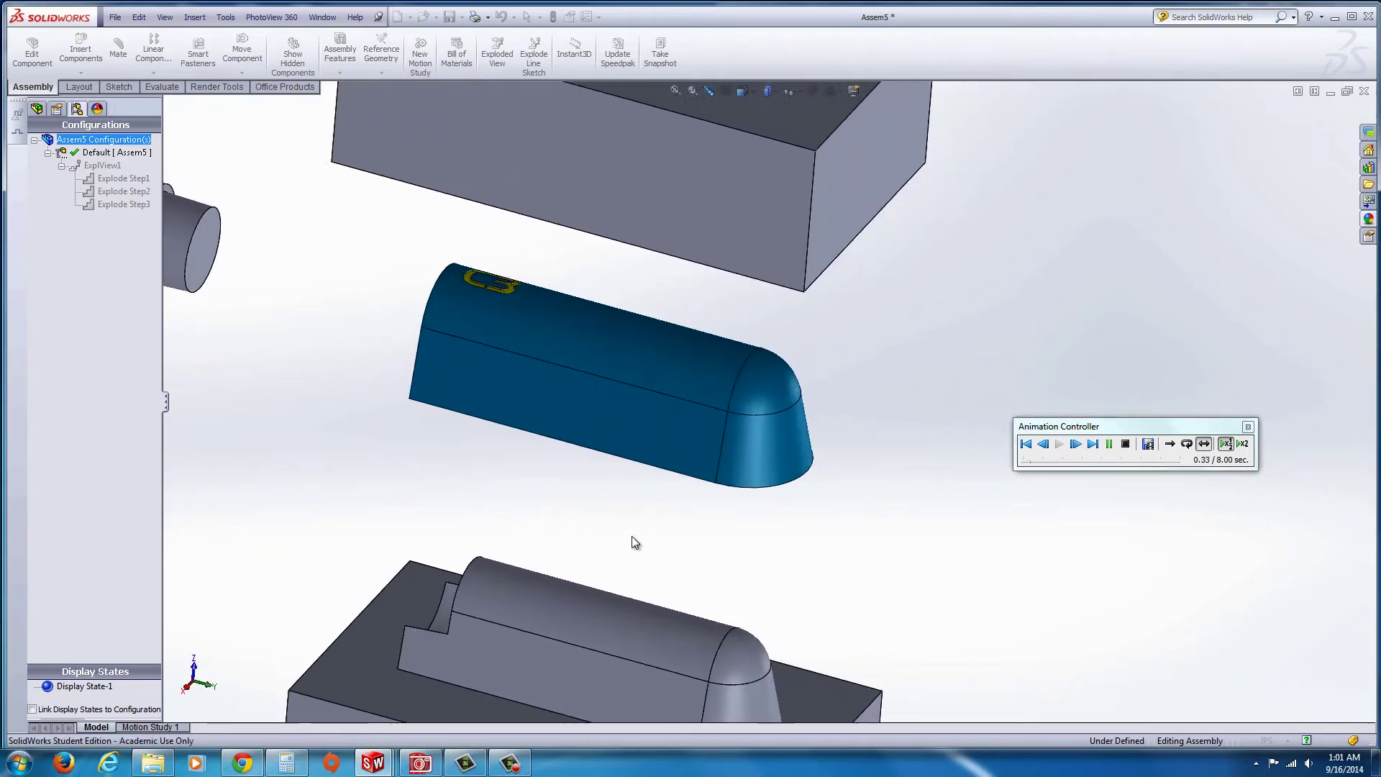
pyautogui.click(1126, 444)
pyautogui.click(1247, 426)
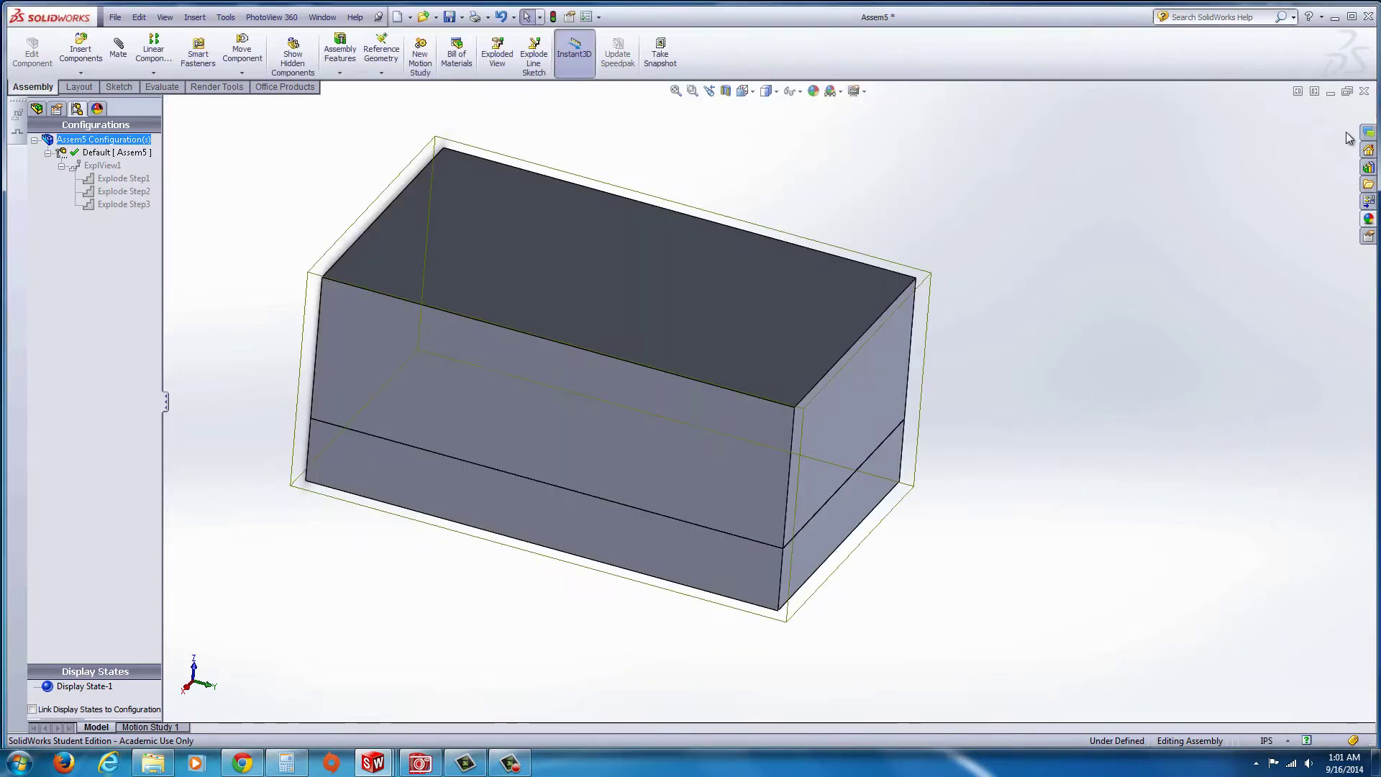
# Step: Close Assem5 and Assem4 without saving
pyautogui.click(1366, 93)
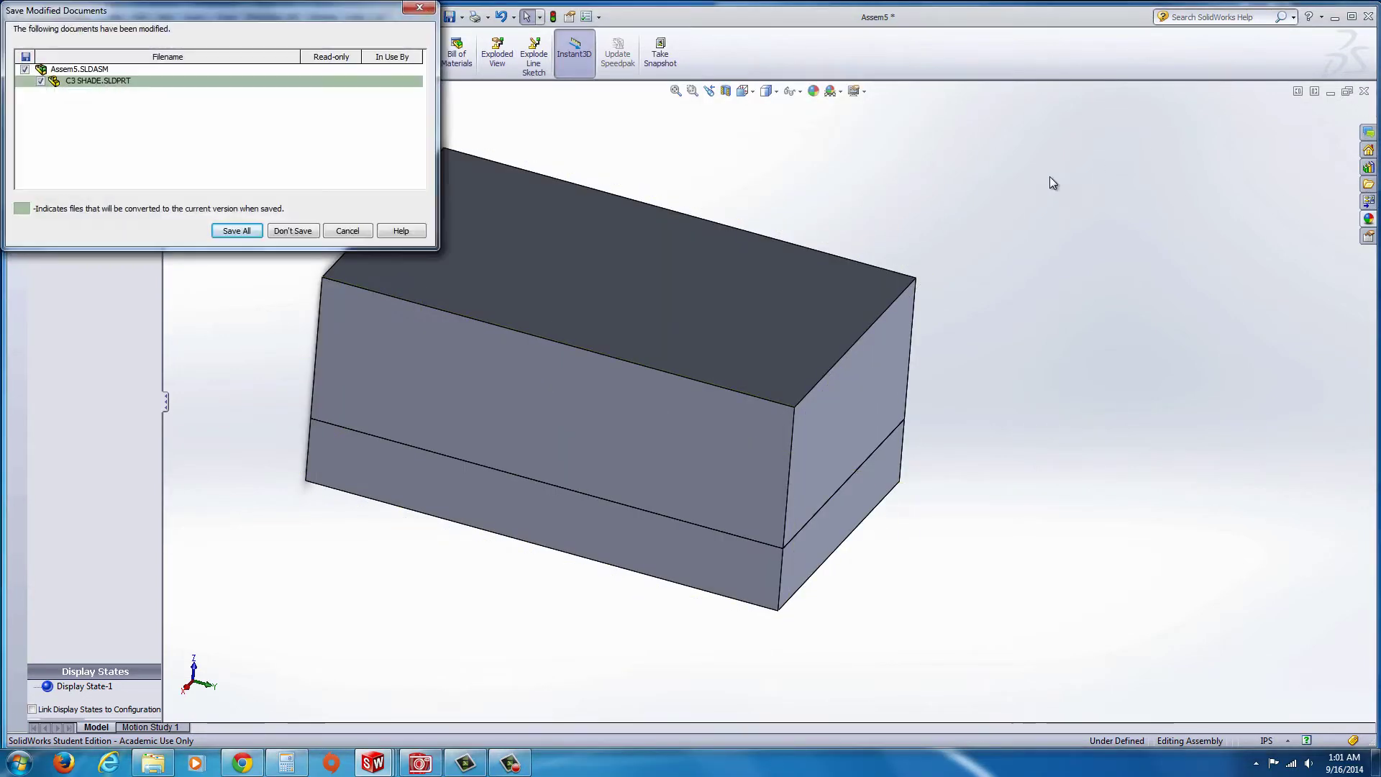
pyautogui.click(296, 232)
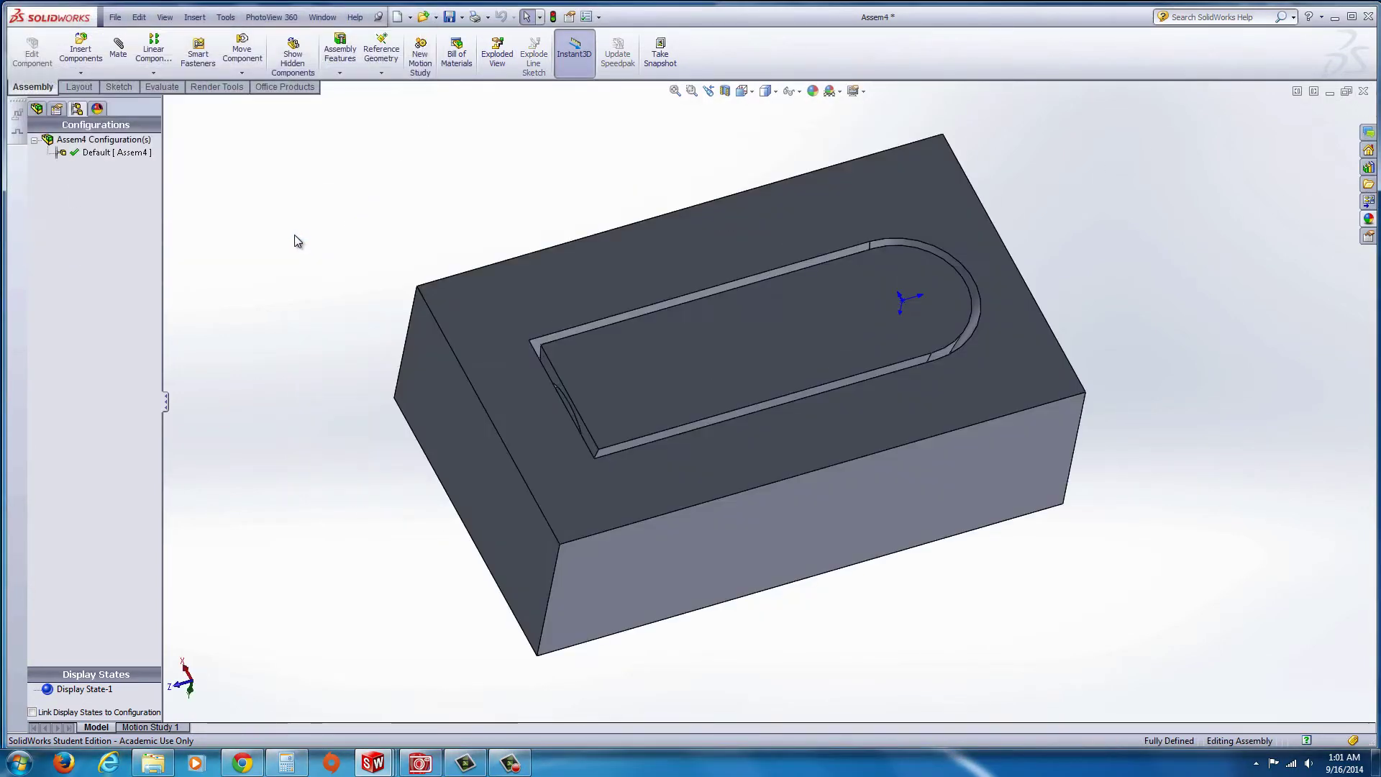
pyautogui.click(1364, 93)
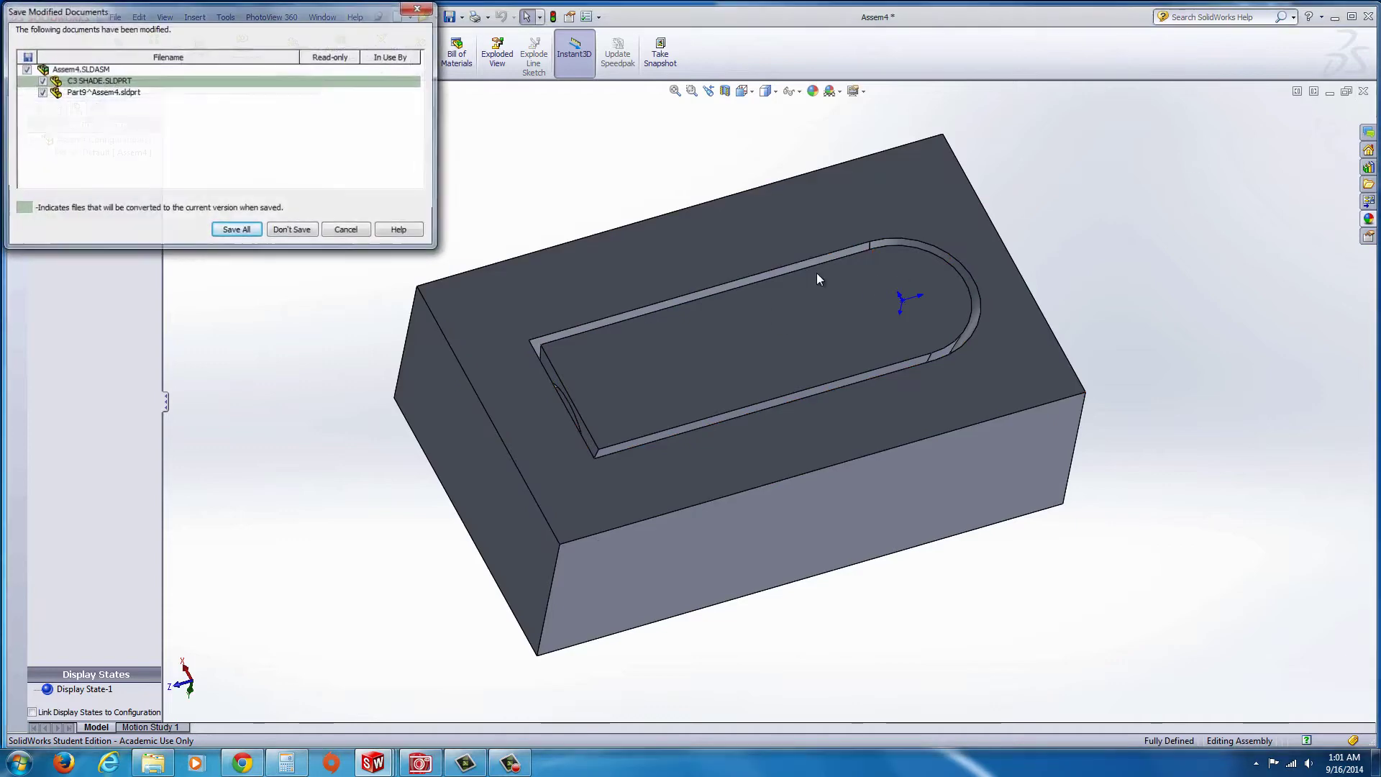
pyautogui.click(290, 230)
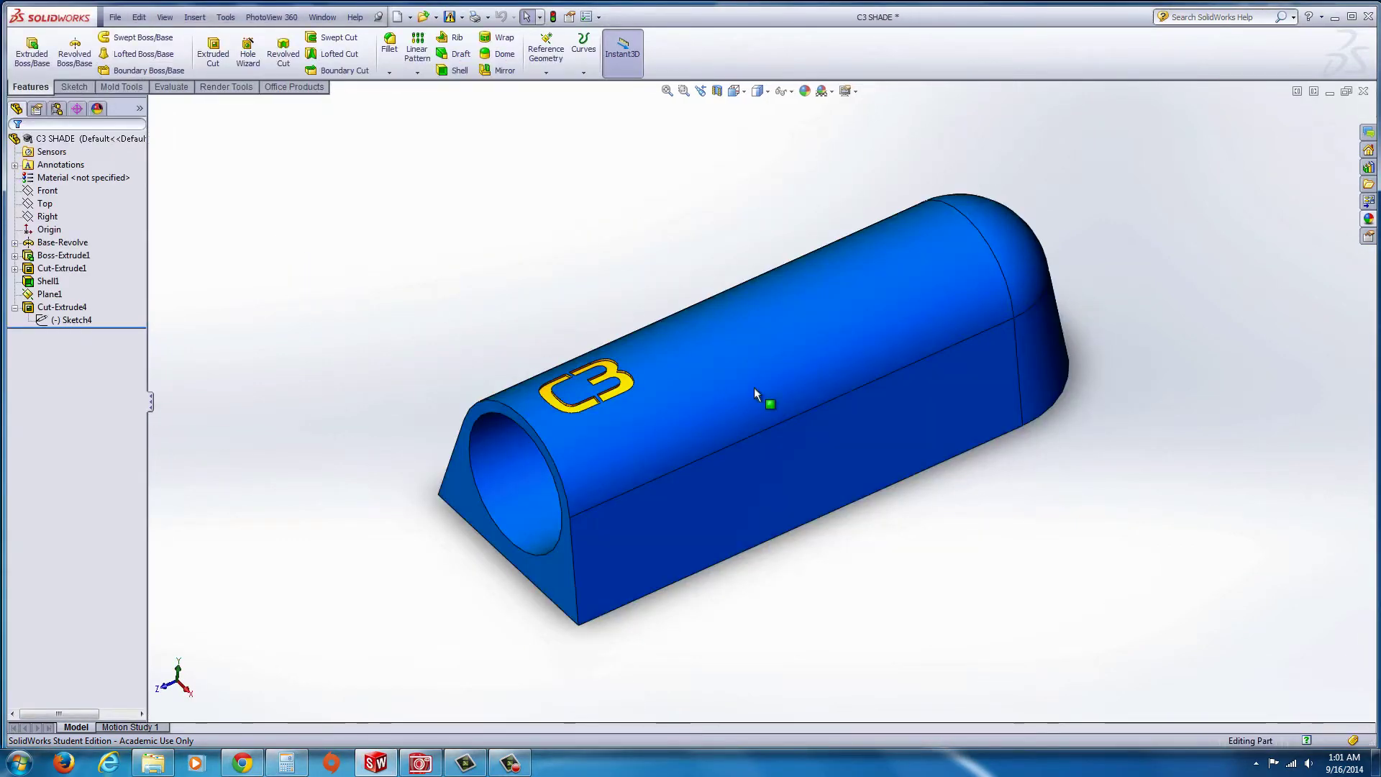
# Step: Make a new assembly from the C3 SHADE part, placed at the origin
pyautogui.moveTo(646, 494); pyautogui.dragTo(797, 358, button='middle')
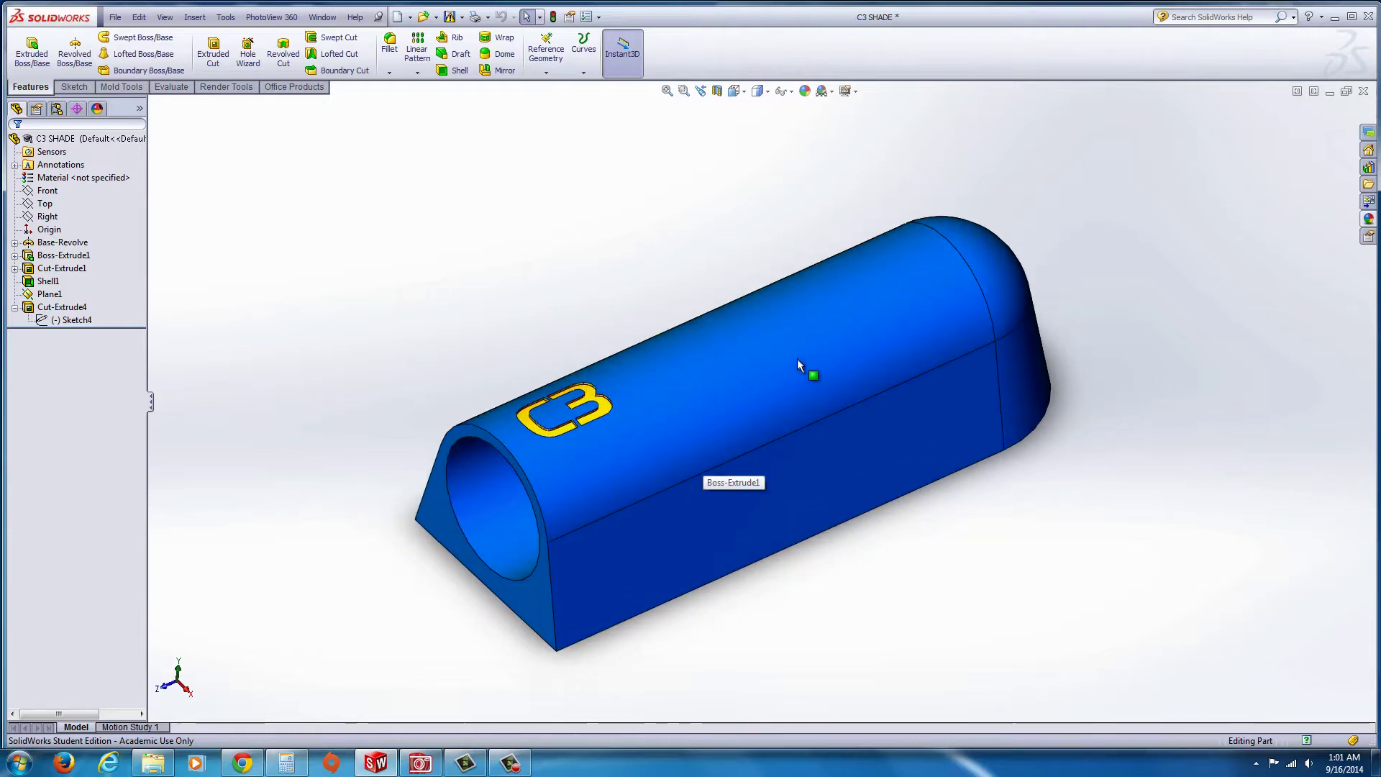
pyautogui.click(115, 18)
pyautogui.click(149, 101)
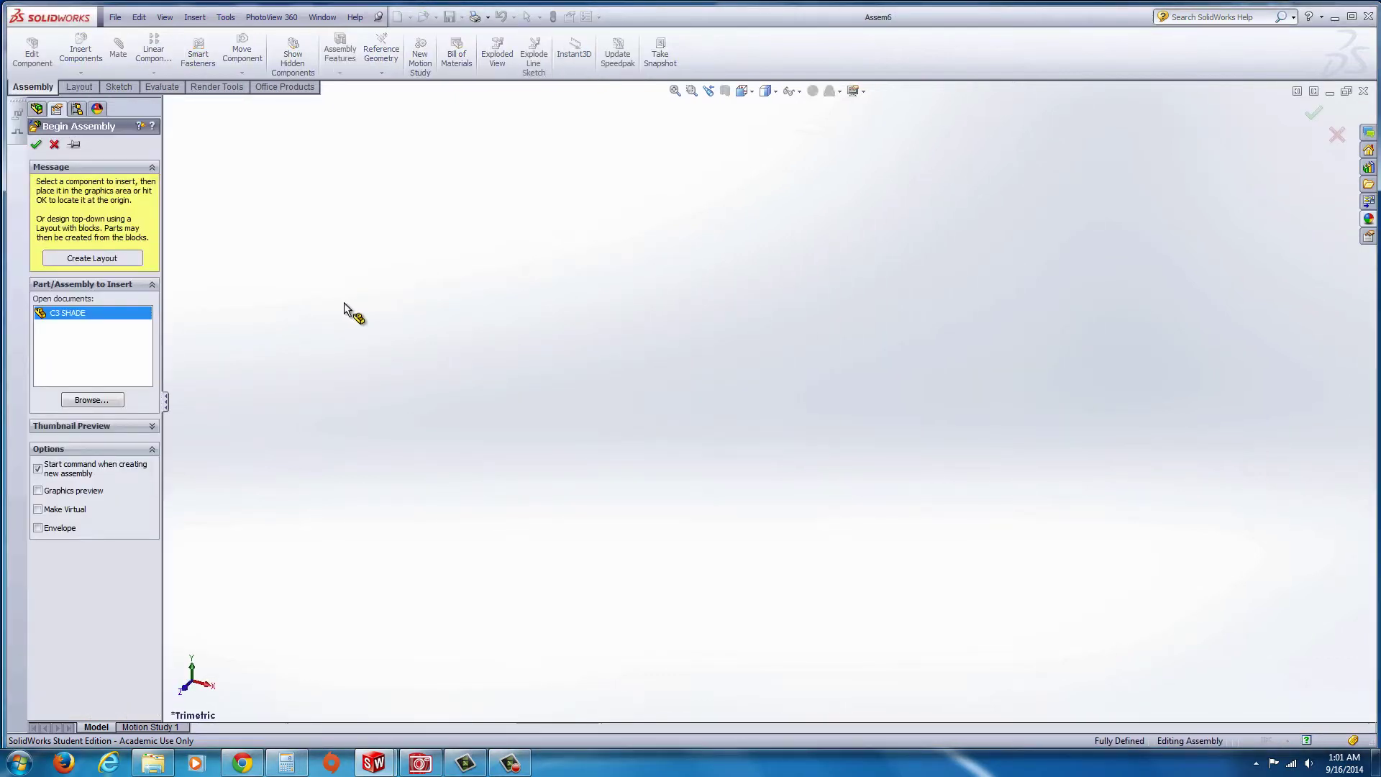
pyautogui.click(36, 146)
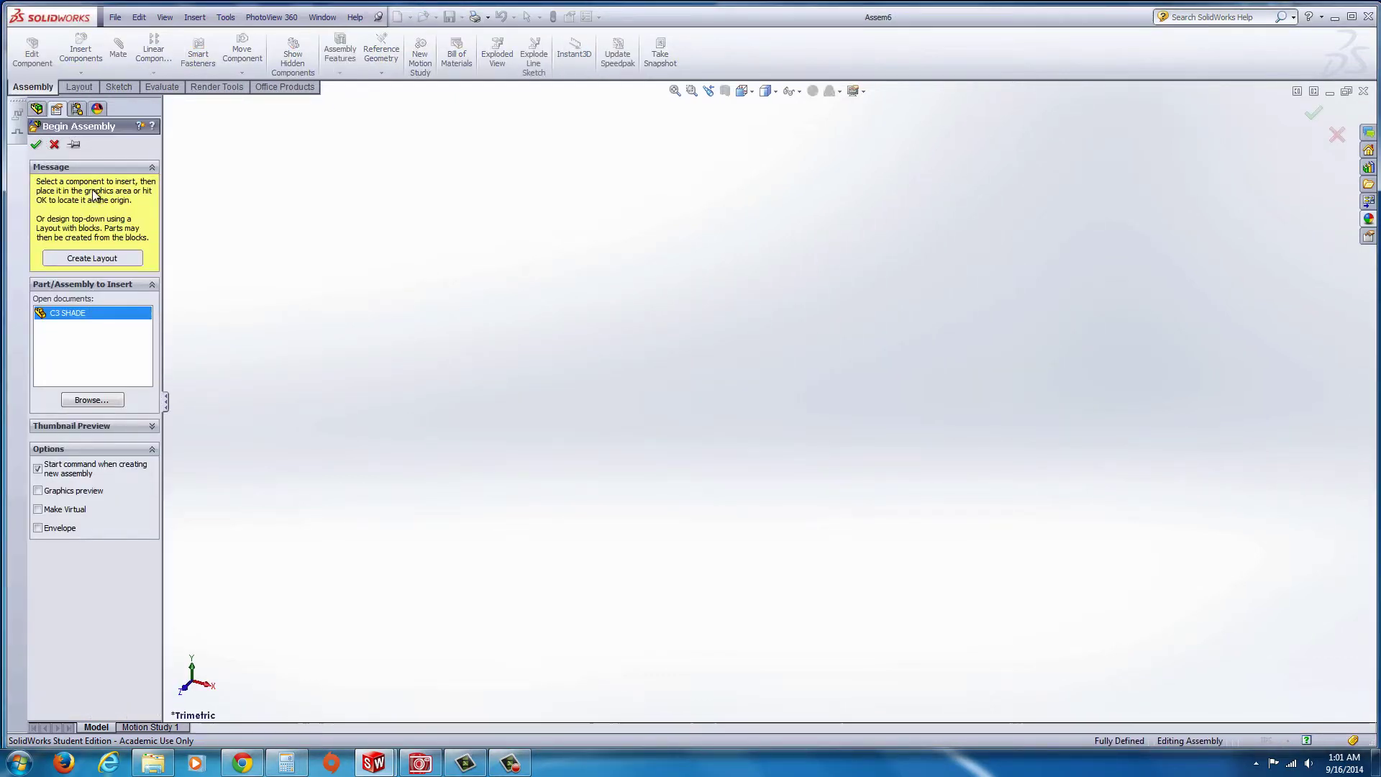
pyautogui.moveTo(912, 487); pyautogui.dragTo(717, 418, button='middle')
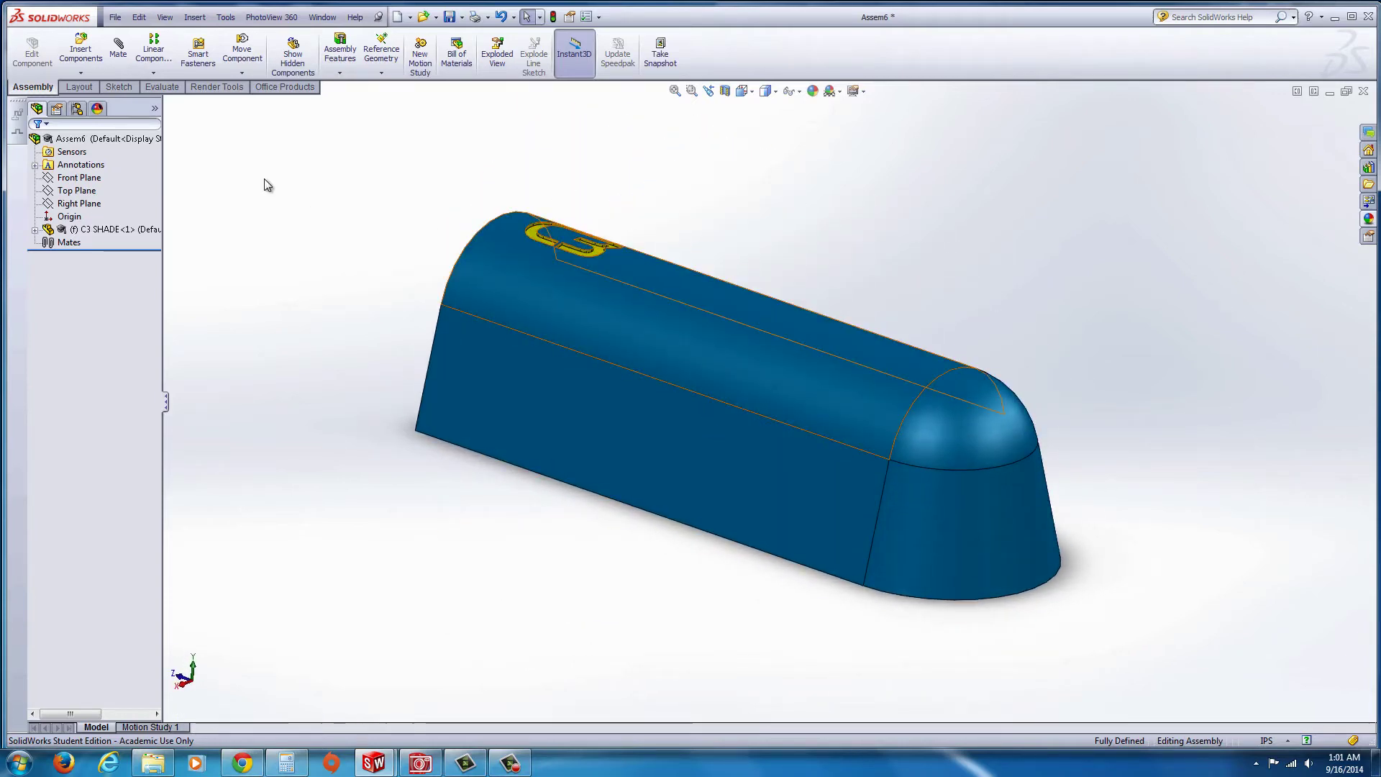
# Step: Insert a new empty part into the assembly, placed on the Front Plane
pyautogui.click(80, 72)
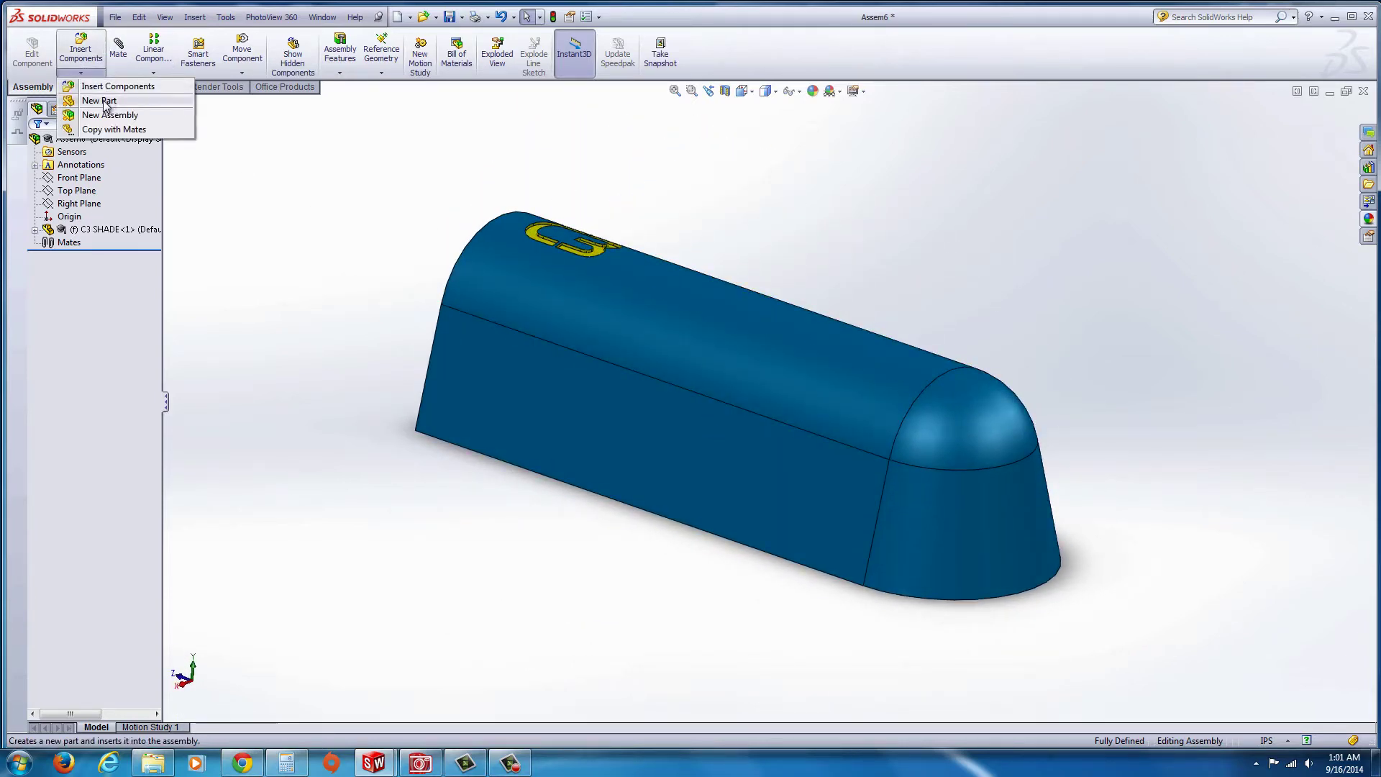
pyautogui.click(101, 99)
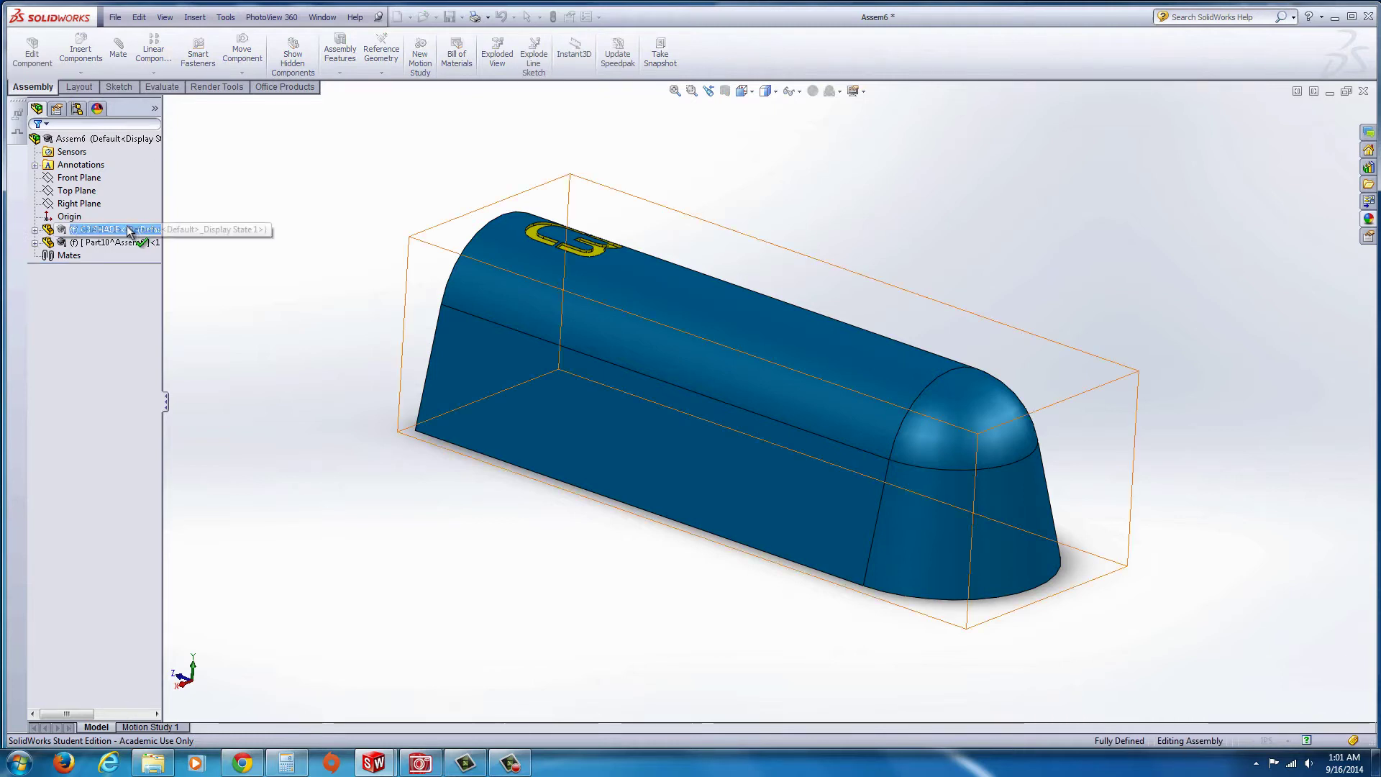
pyautogui.click(70, 179)
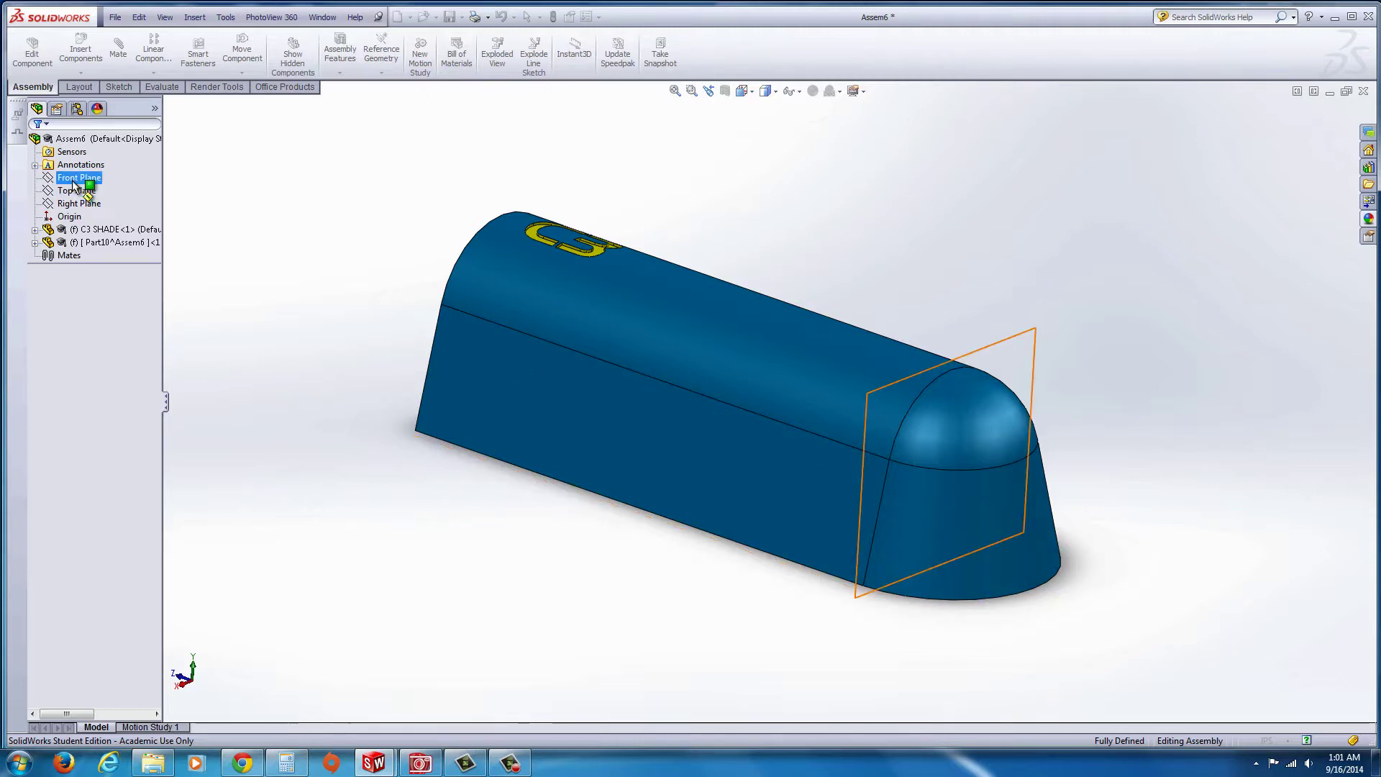
pyautogui.click(81, 185)
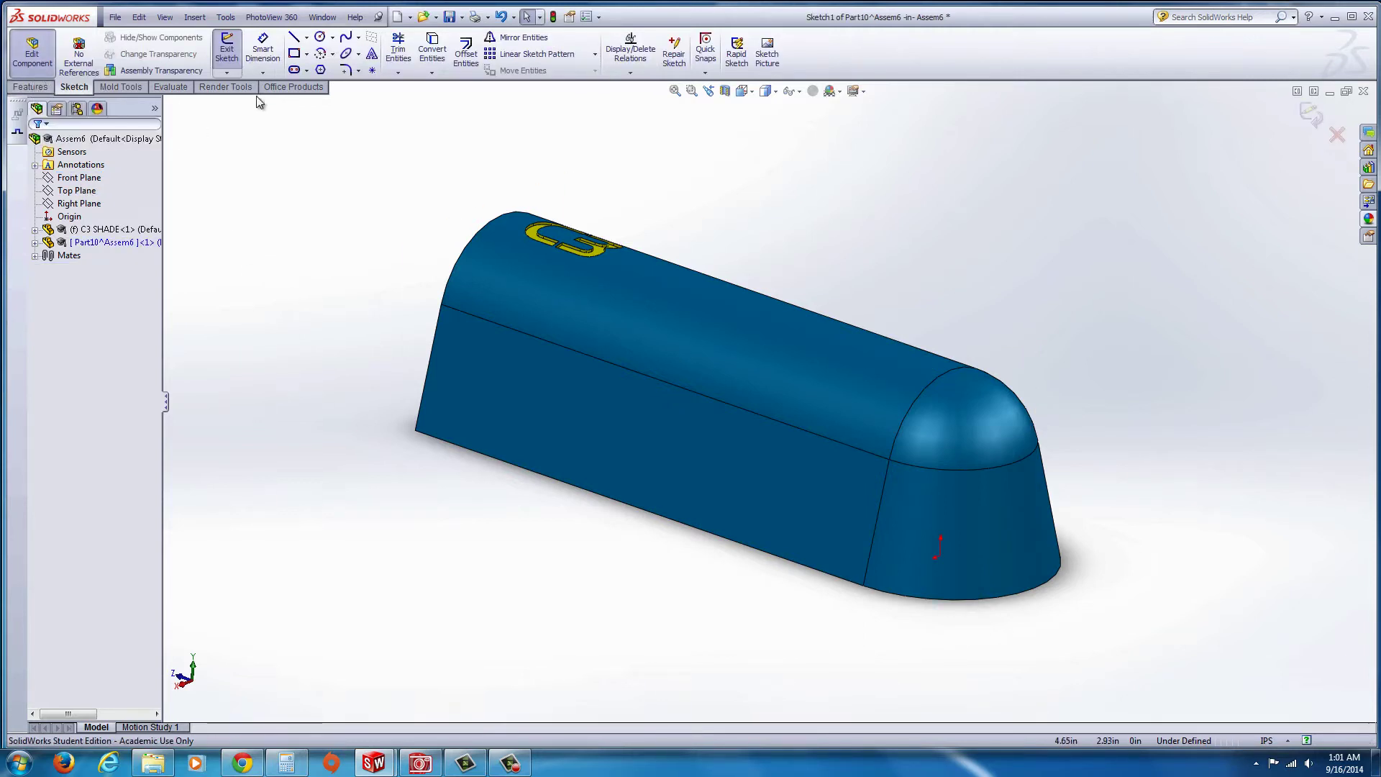
# Step: Exit the sketch and save the new part as MOLD E6
pyautogui.click(226, 50)
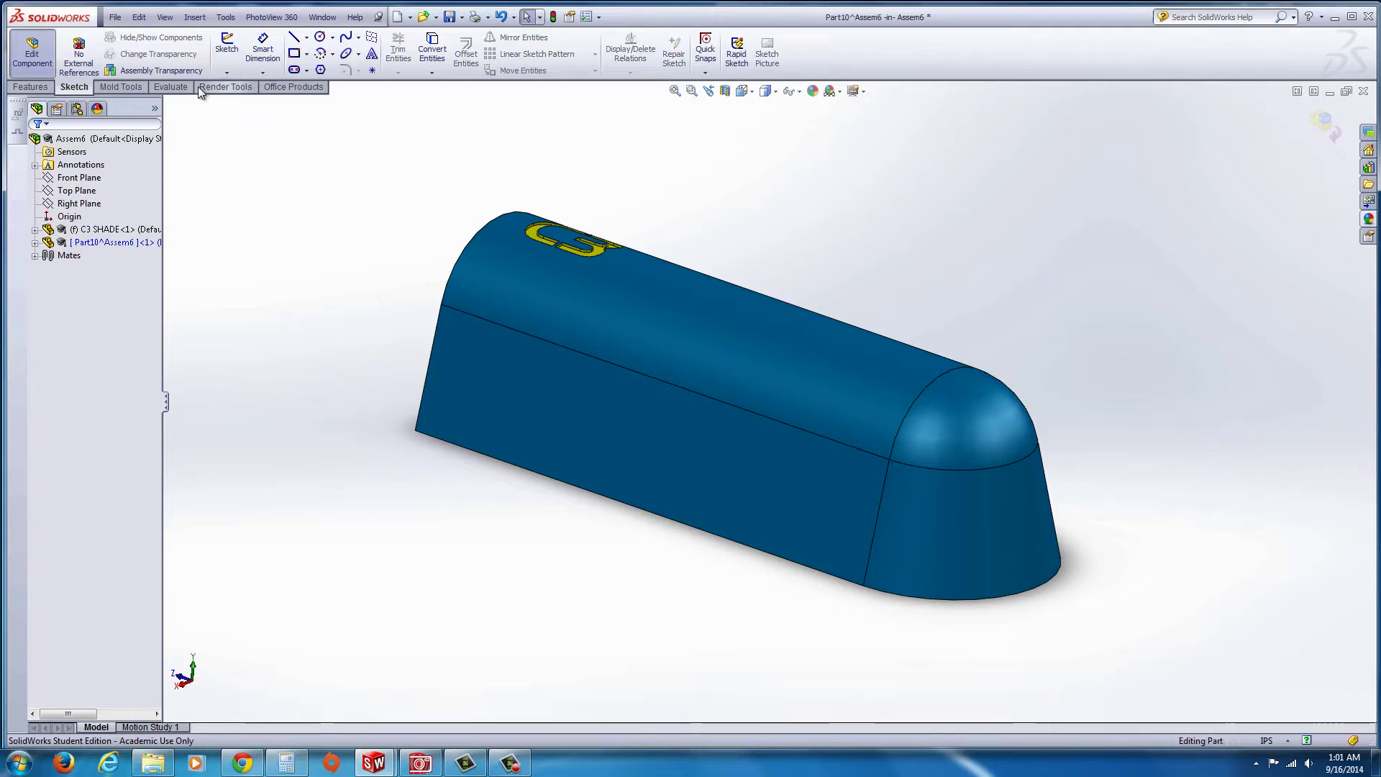
pyautogui.click(116, 17)
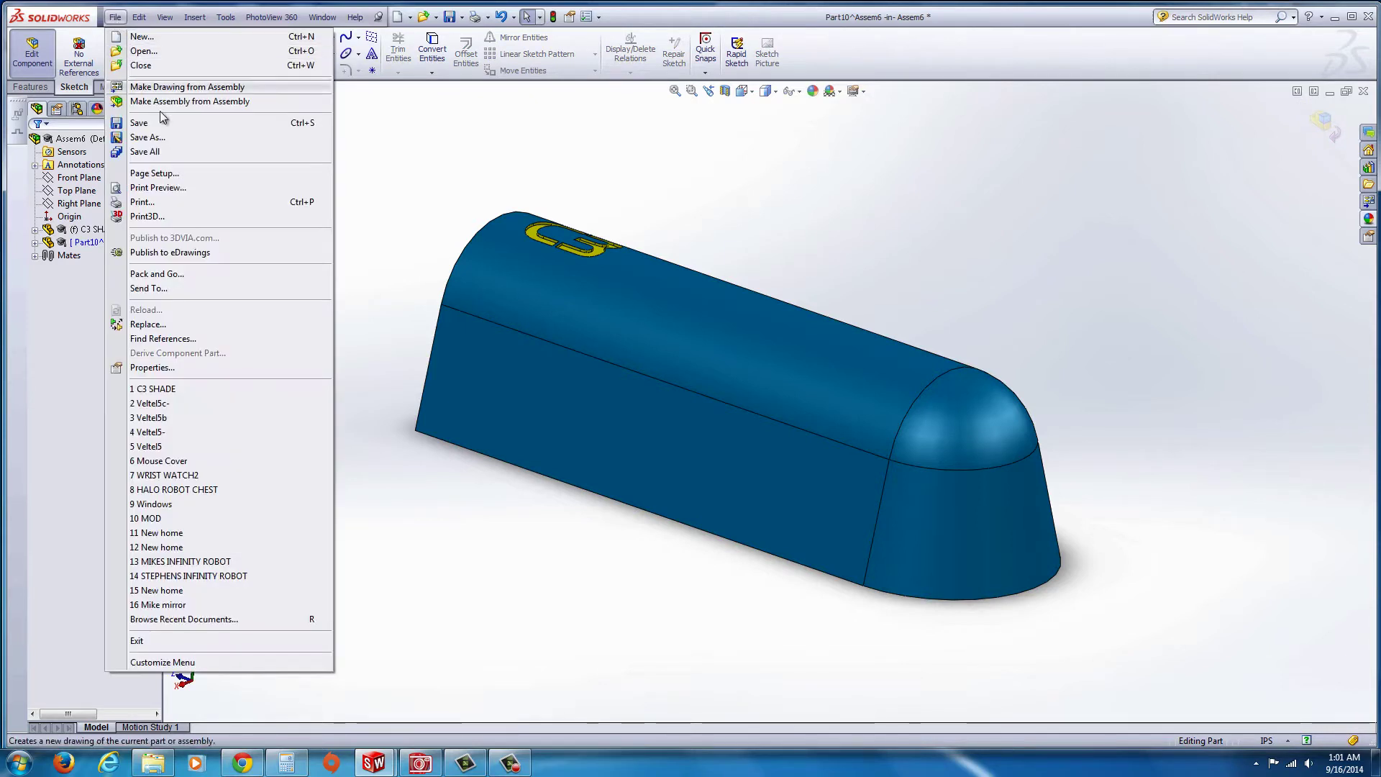
pyautogui.click(140, 136)
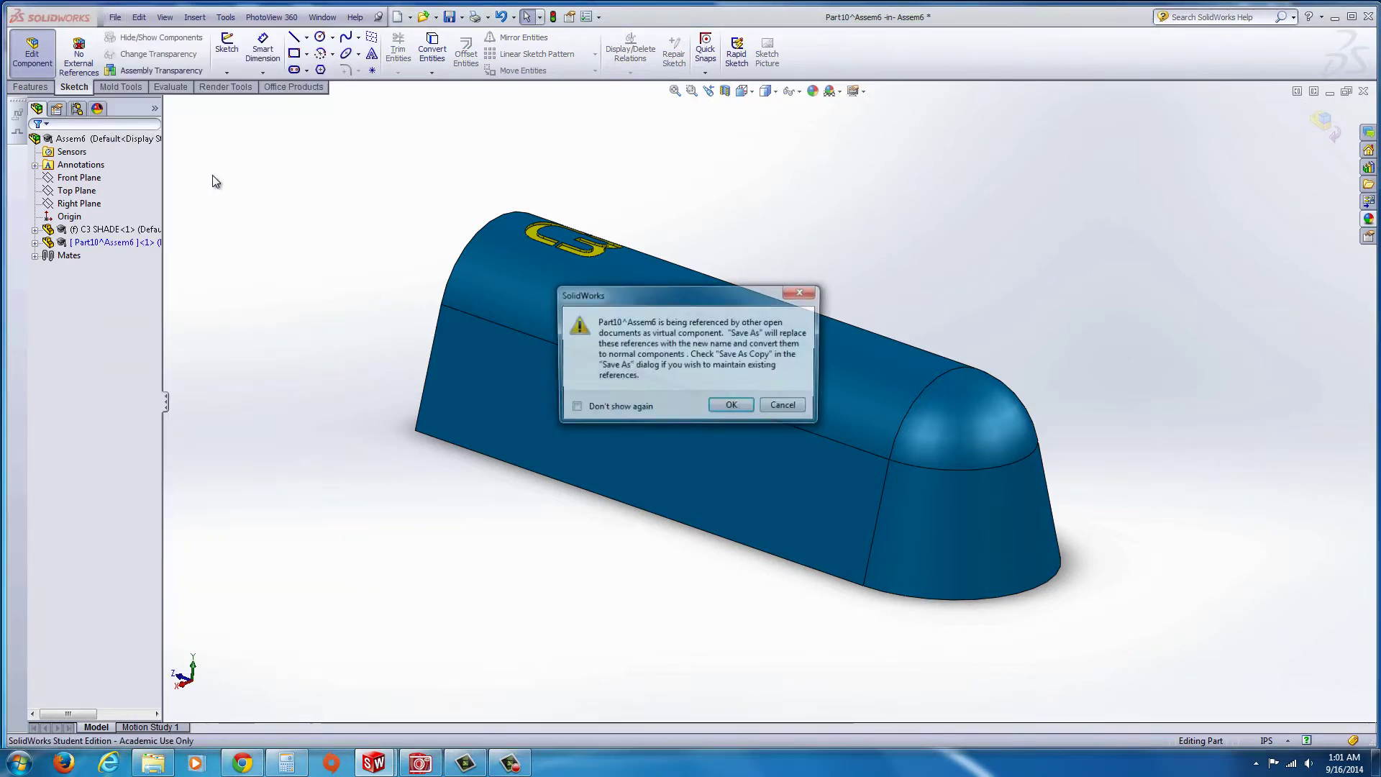
pyautogui.click(732, 407)
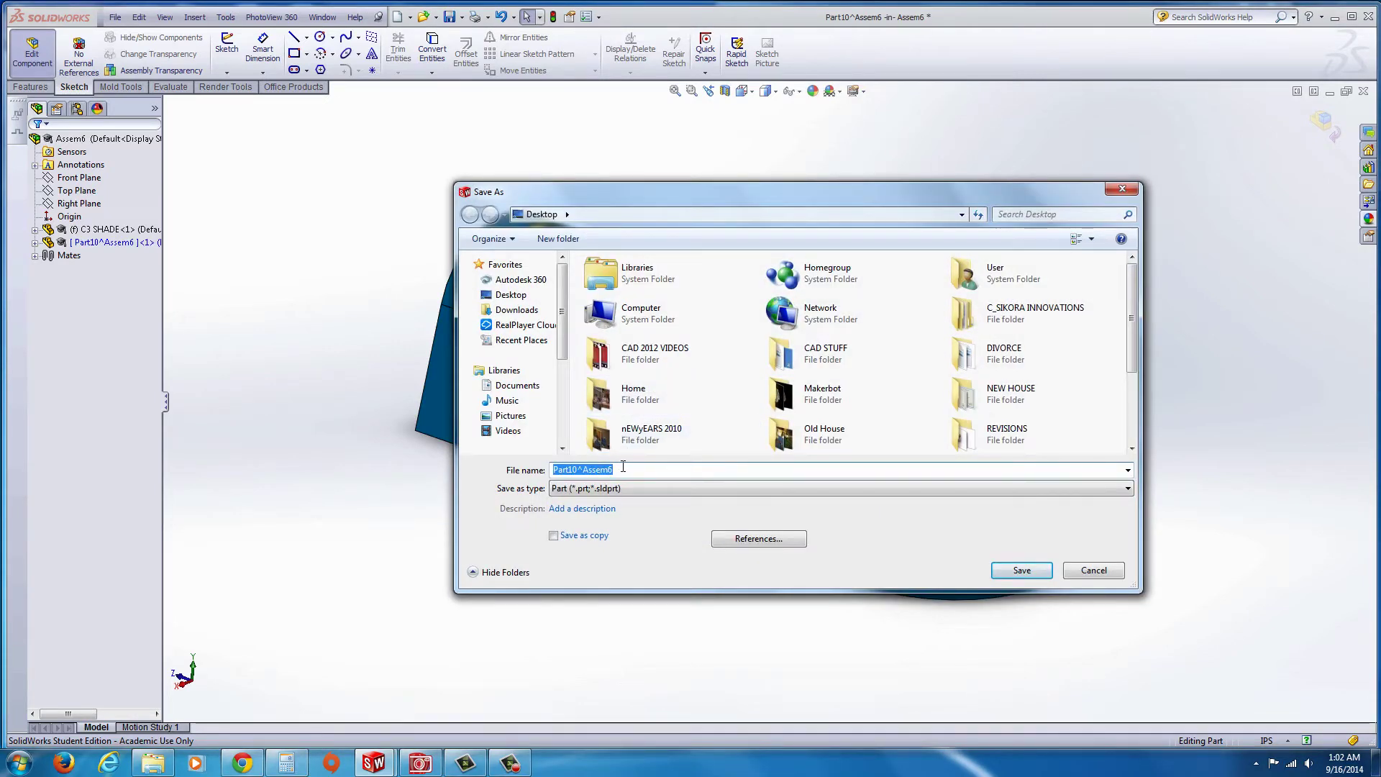
pyautogui.write('MOLD E6')
pyautogui.click(1022, 573)
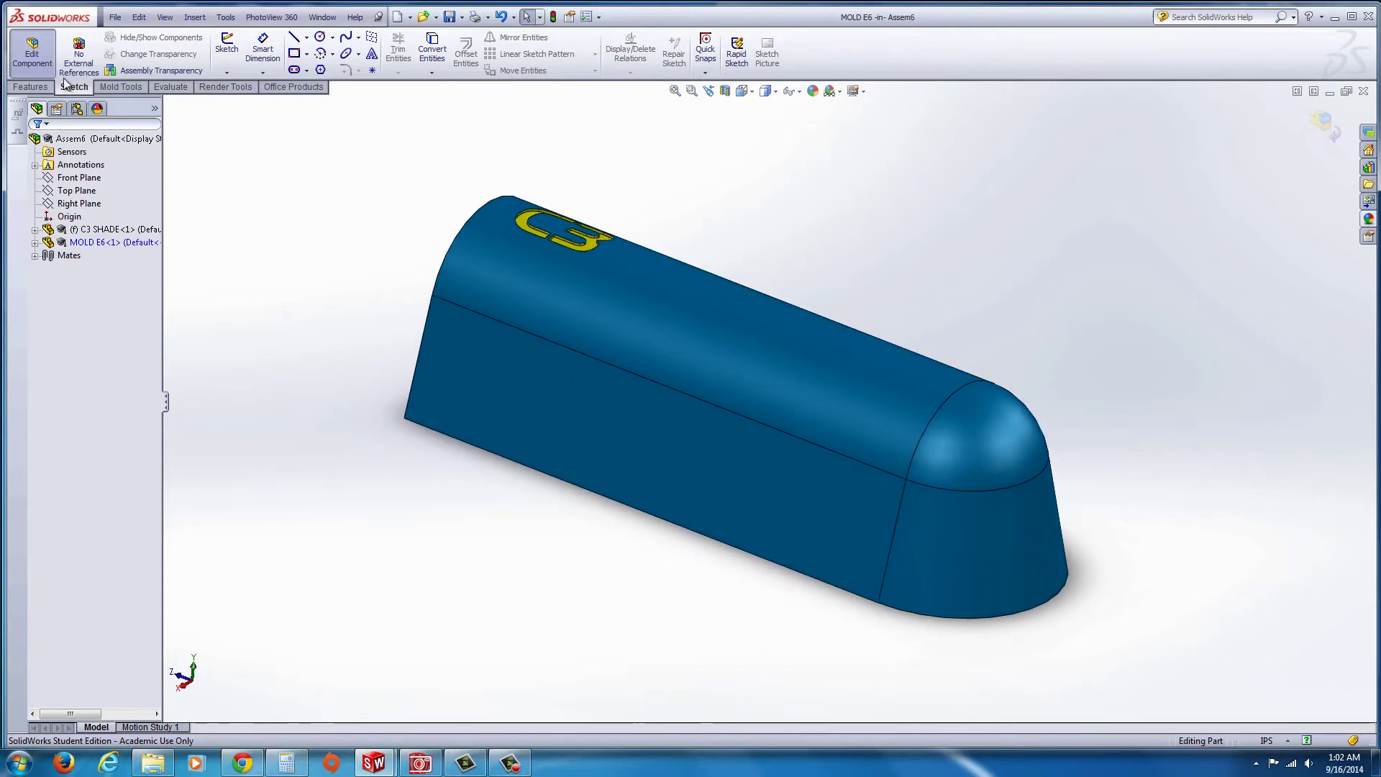
# Step: Edit the MOLD E6 component, saving the assembly as E6 and accepting the file conversion
pyautogui.click(51, 242)
pyautogui.click(69, 205)
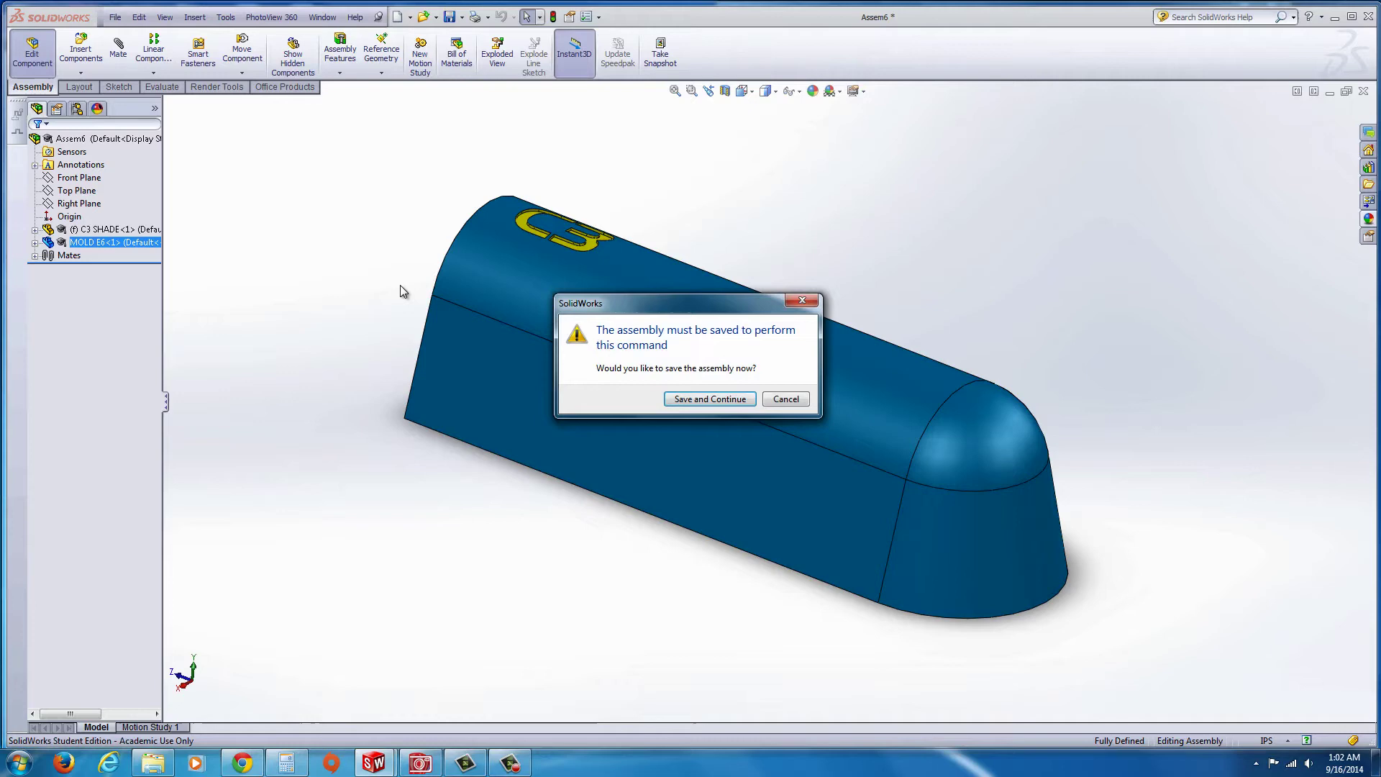
pyautogui.click(711, 399)
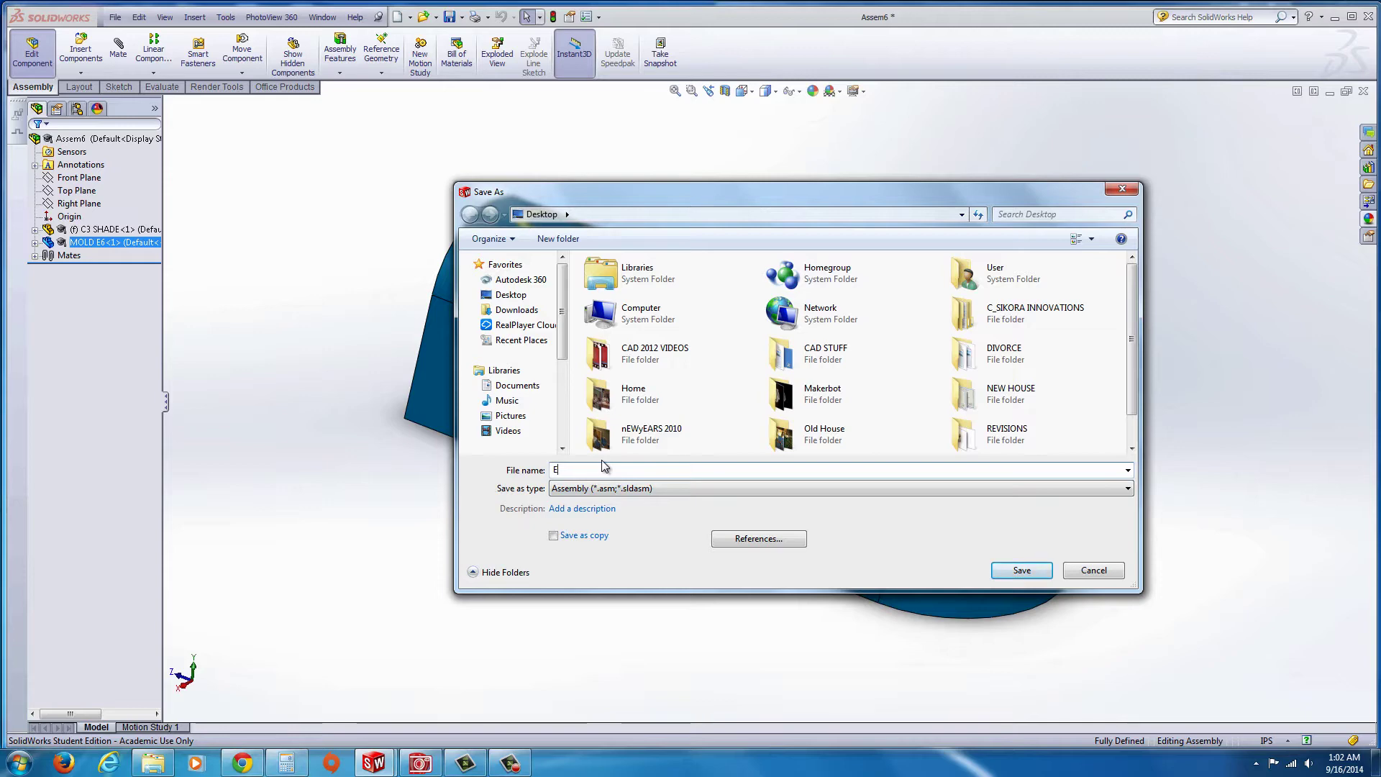
pyautogui.write('E6')
pyautogui.click(1024, 570)
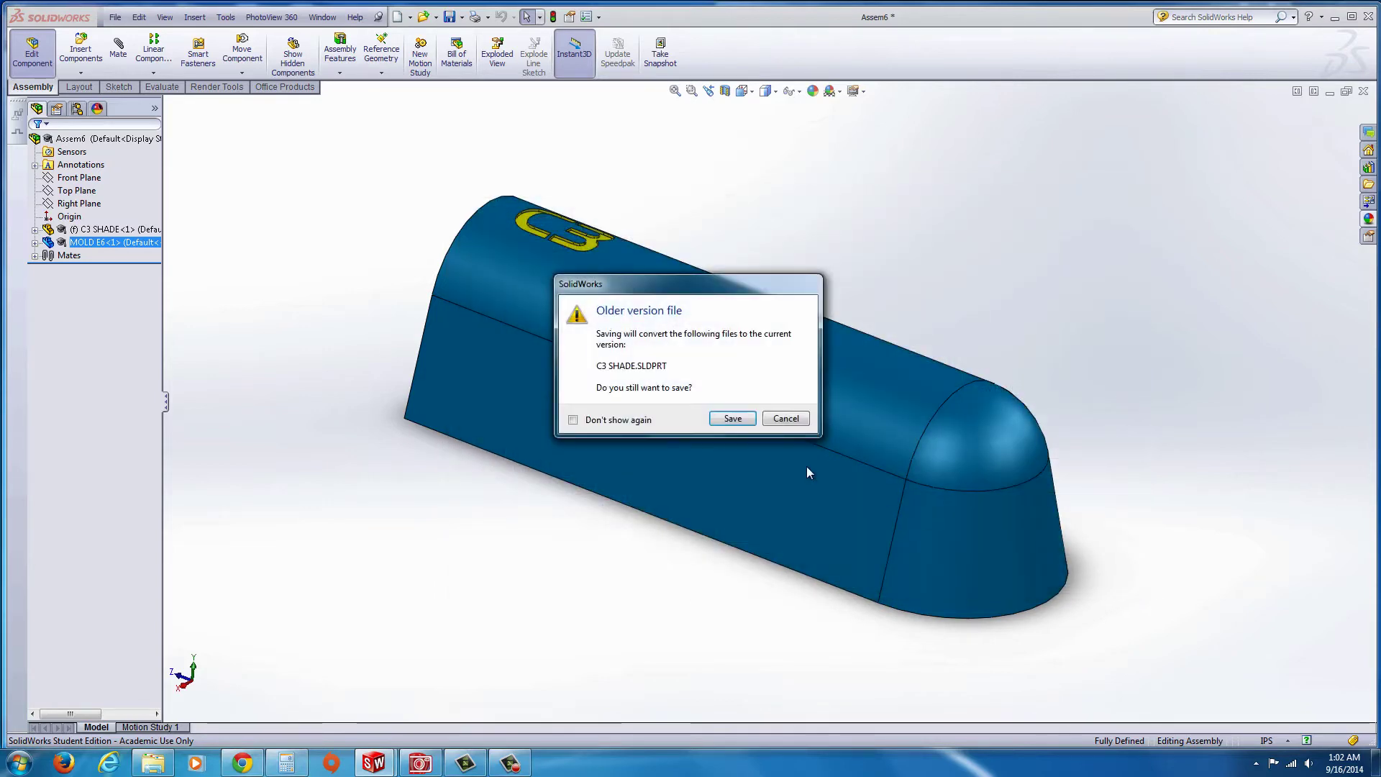
pyautogui.click(733, 418)
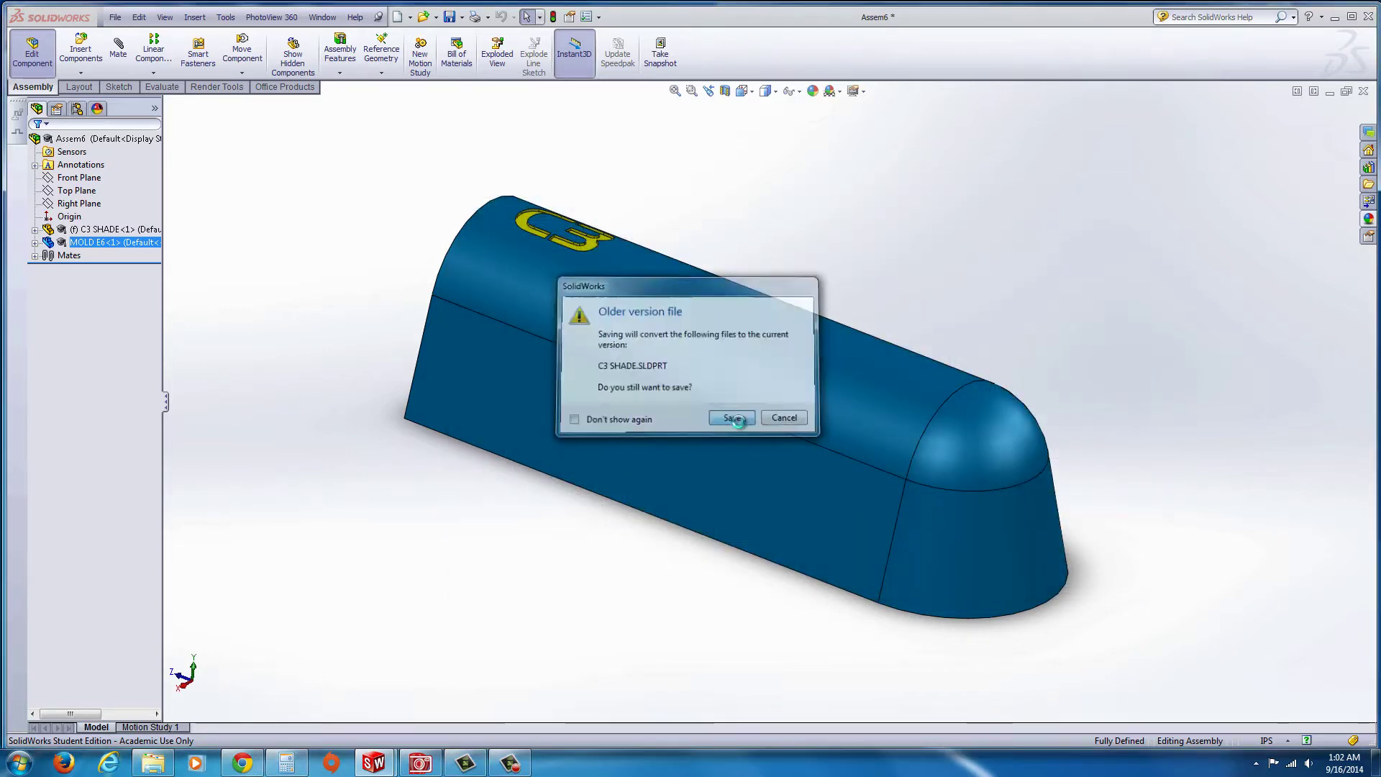
pyautogui.moveTo(759, 357)
pyautogui.mouseDown(button='middle')
pyautogui.moveTo(777, 456)
pyautogui.moveTo(672, 295)
pyautogui.moveTo(576, 244)
pyautogui.moveTo(650, 372)
pyautogui.moveTo(715, 417)
pyautogui.moveTo(435, 266)
pyautogui.mouseUp(button='middle')
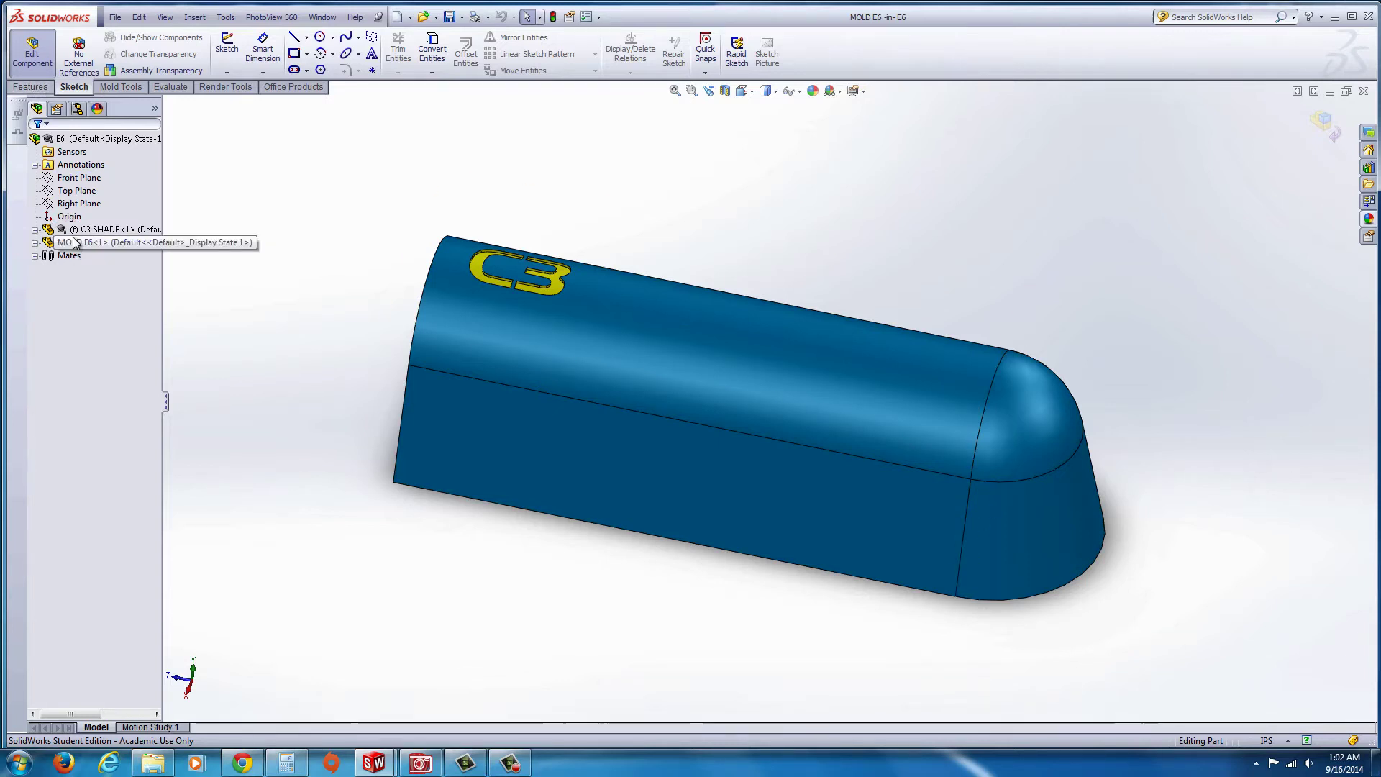
# Step: Expand MOLD E6's feature list and select its own Top Plane
pyautogui.click(69, 215)
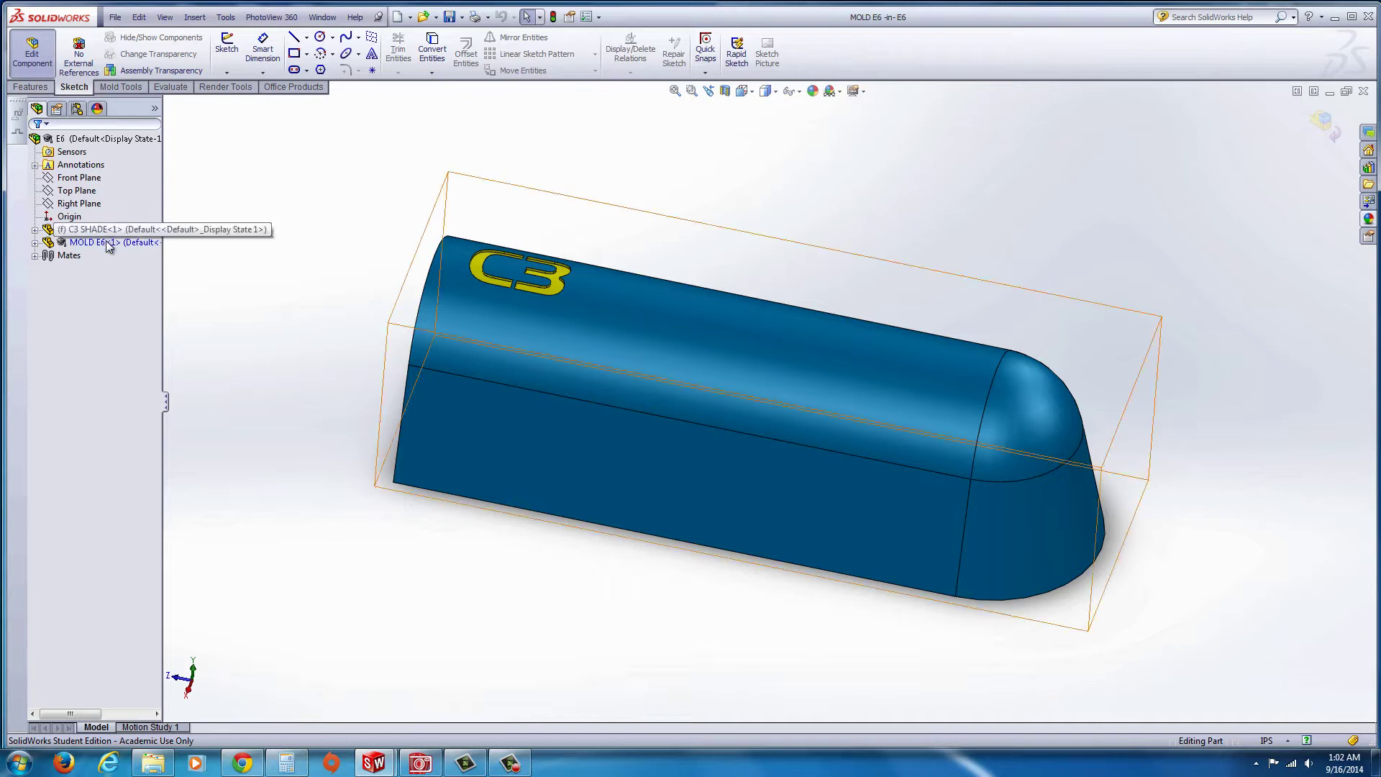
pyautogui.click(34, 242)
pyautogui.click(90, 320)
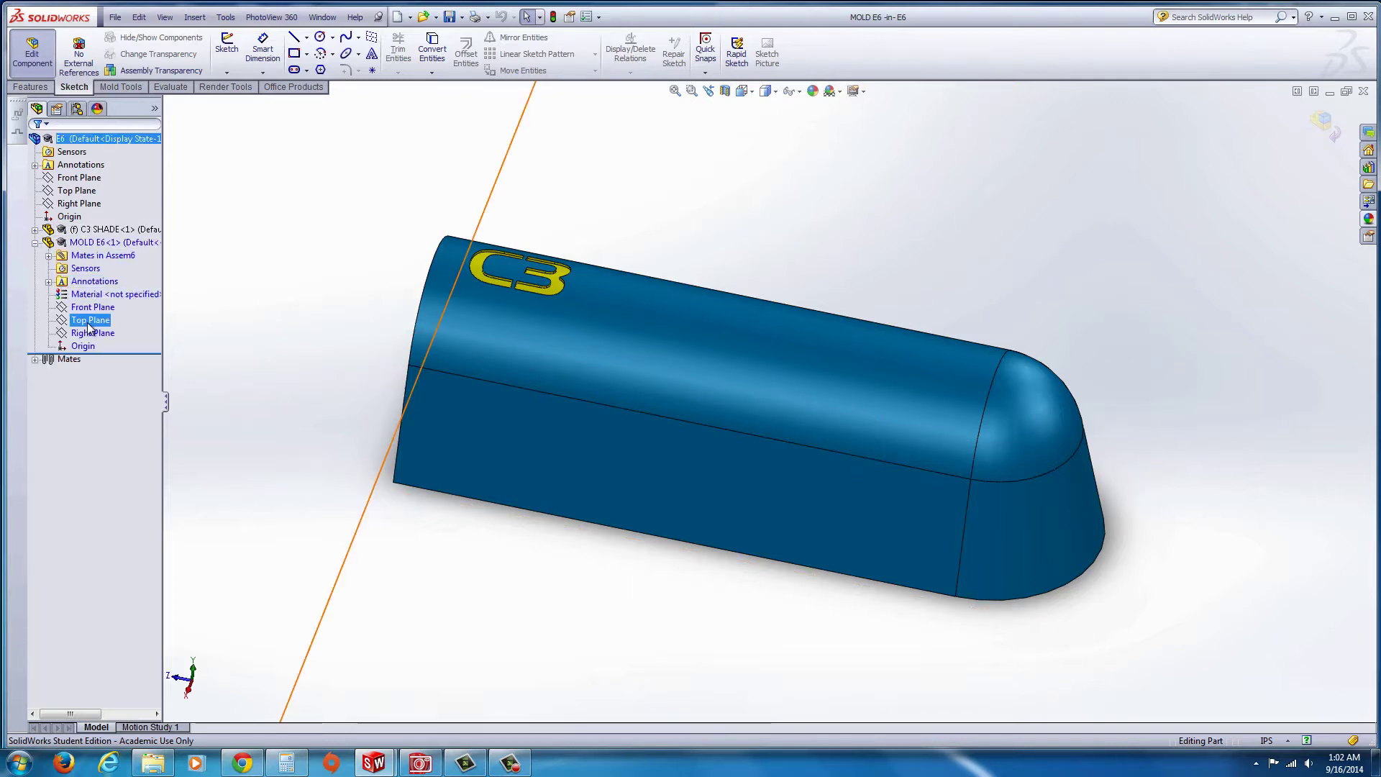
pyautogui.click(94, 308)
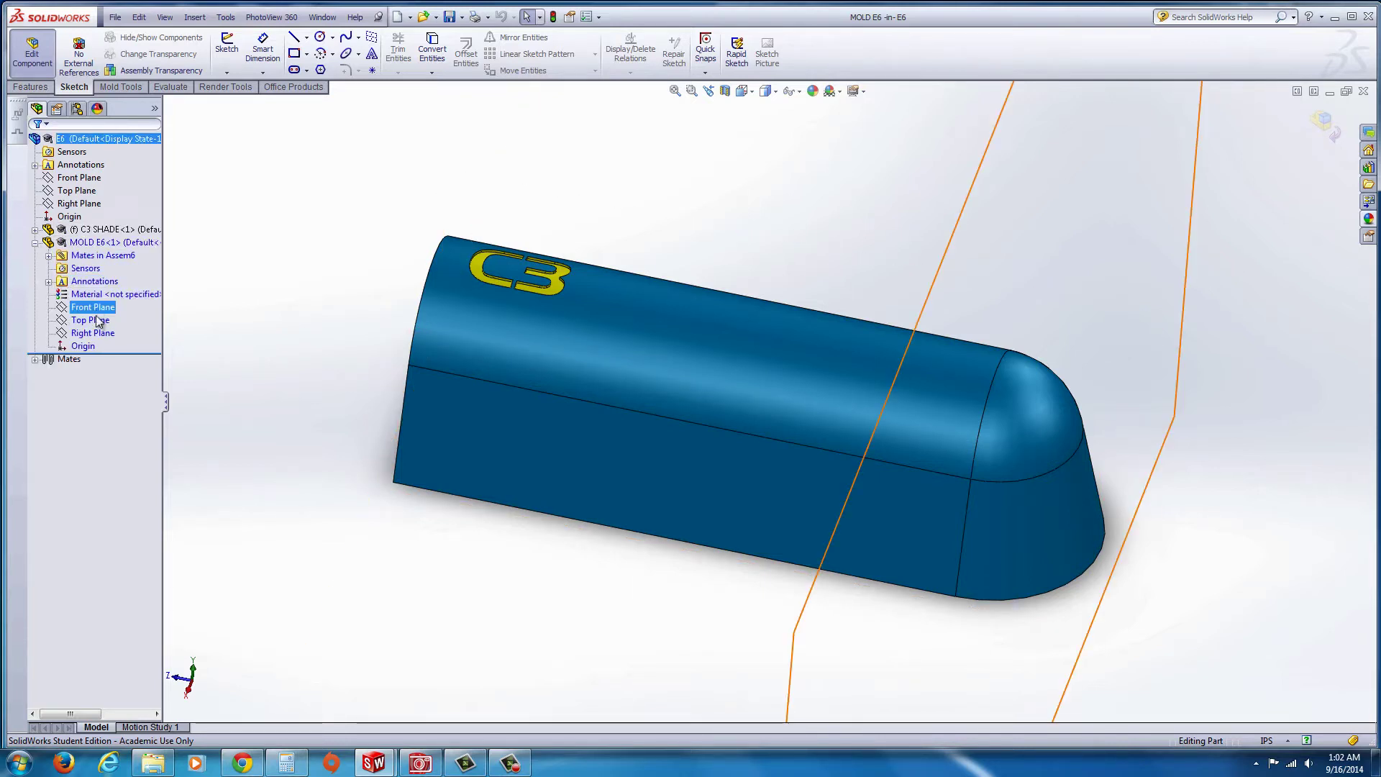
pyautogui.click(90, 320)
pyautogui.scroll(3, 389, 458)
pyautogui.moveTo(390, 457); pyautogui.dragTo(738, 492, button='middle')
pyautogui.scroll(-3, 868, 452)
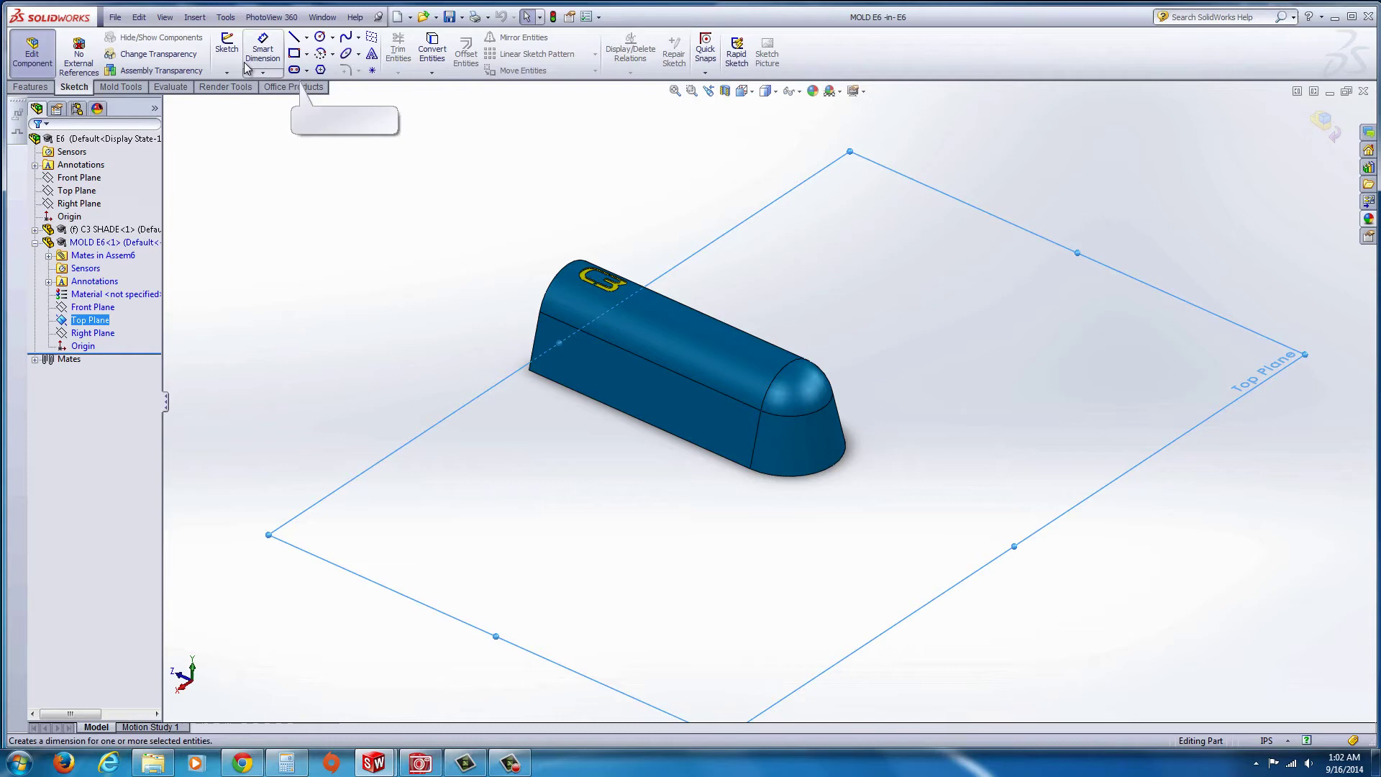
# Step: In Top view, draw a corner rectangle on the Top Plane enclosing the C3 shade
pyautogui.click(227, 47)
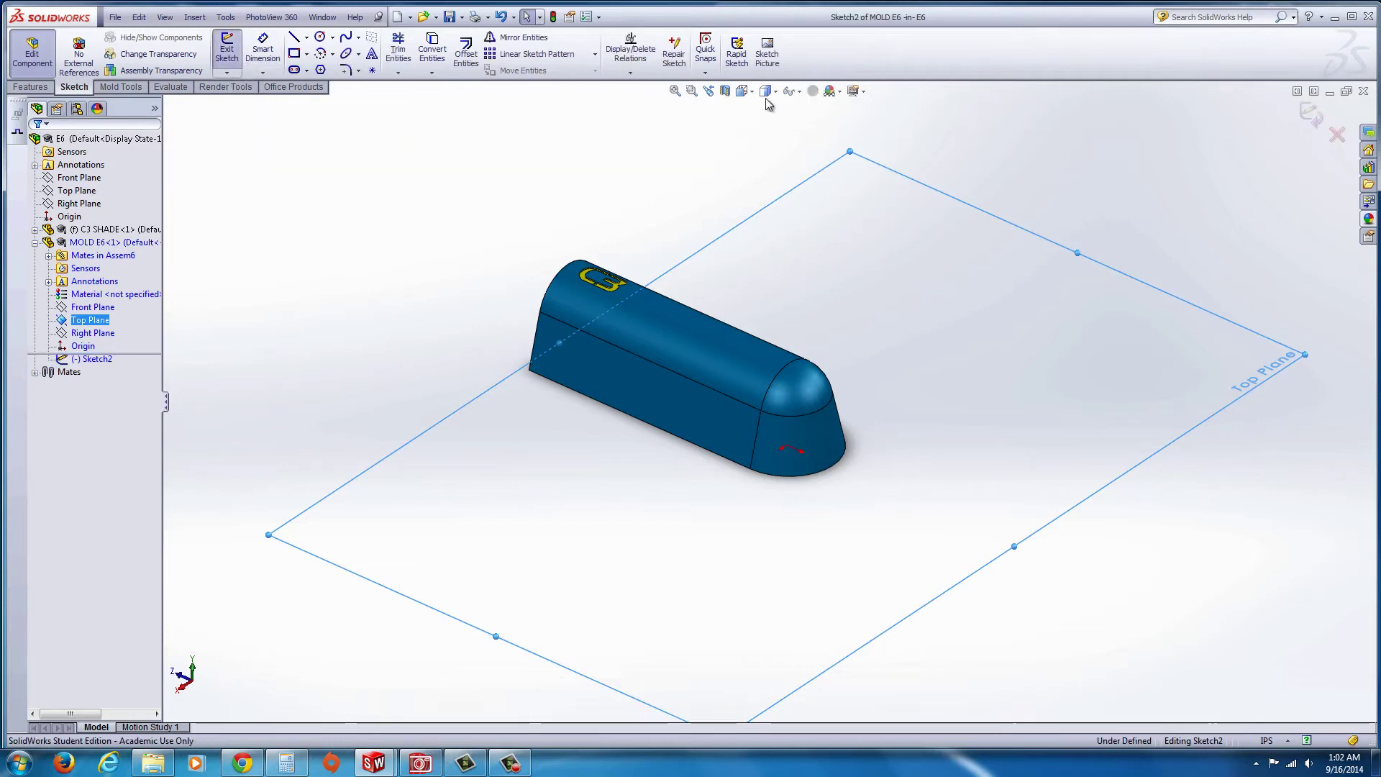
pyautogui.click(741, 90)
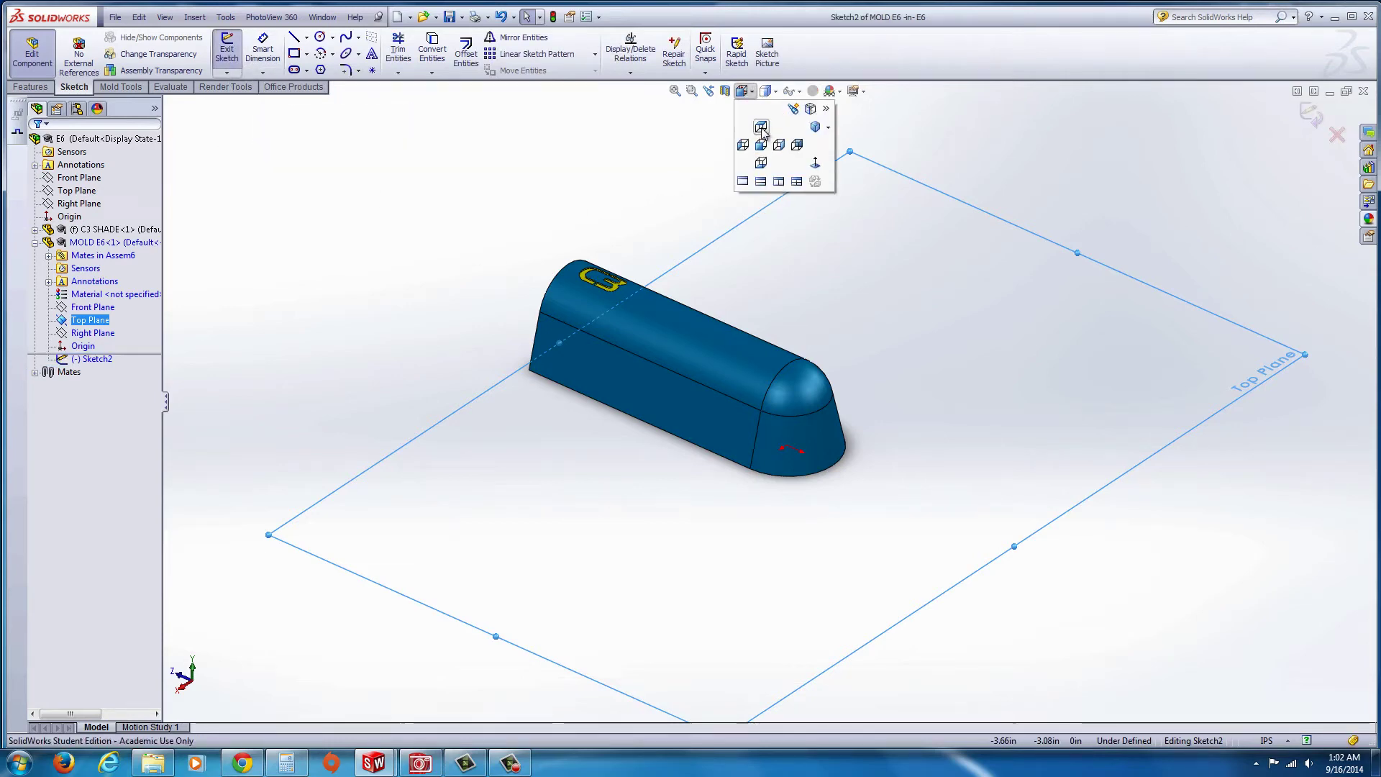
pyautogui.click(761, 129)
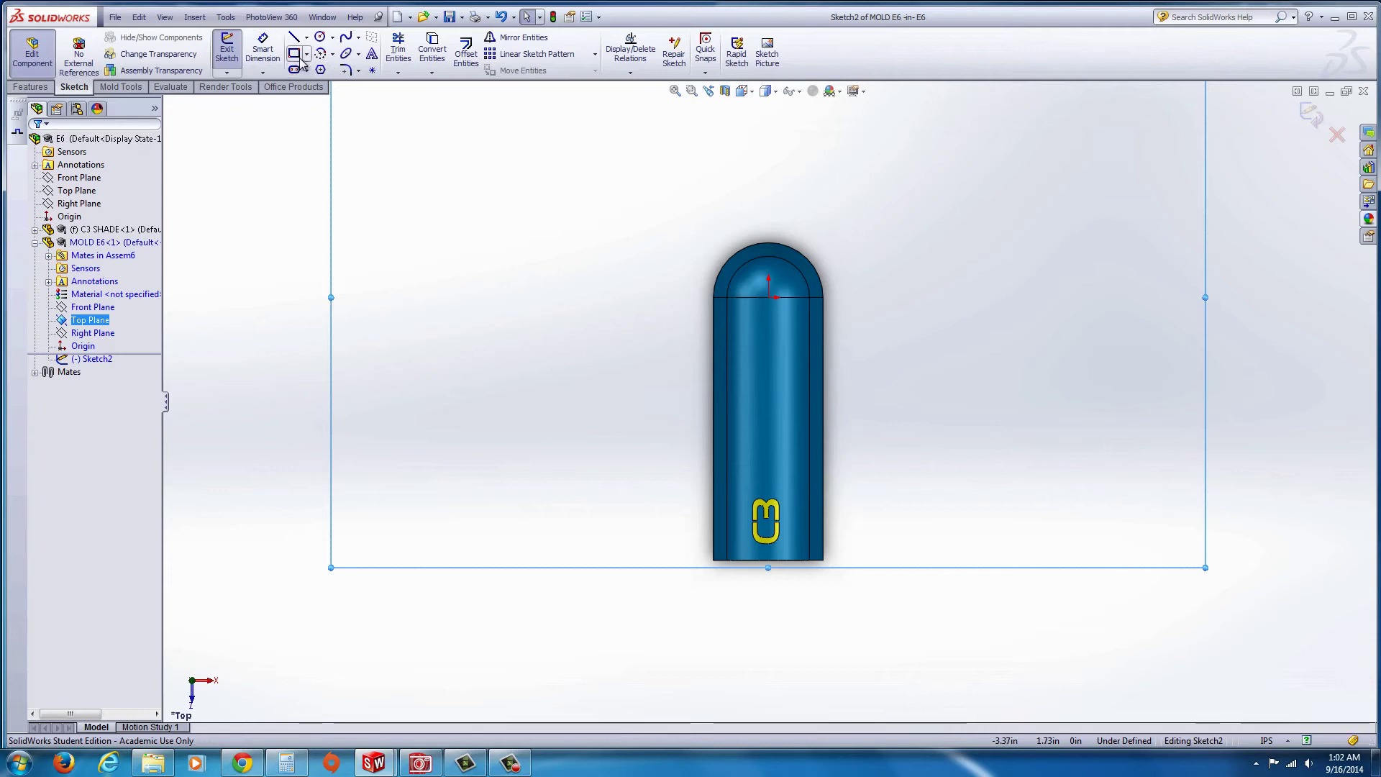
pyautogui.click(294, 53)
pyautogui.click(608, 170)
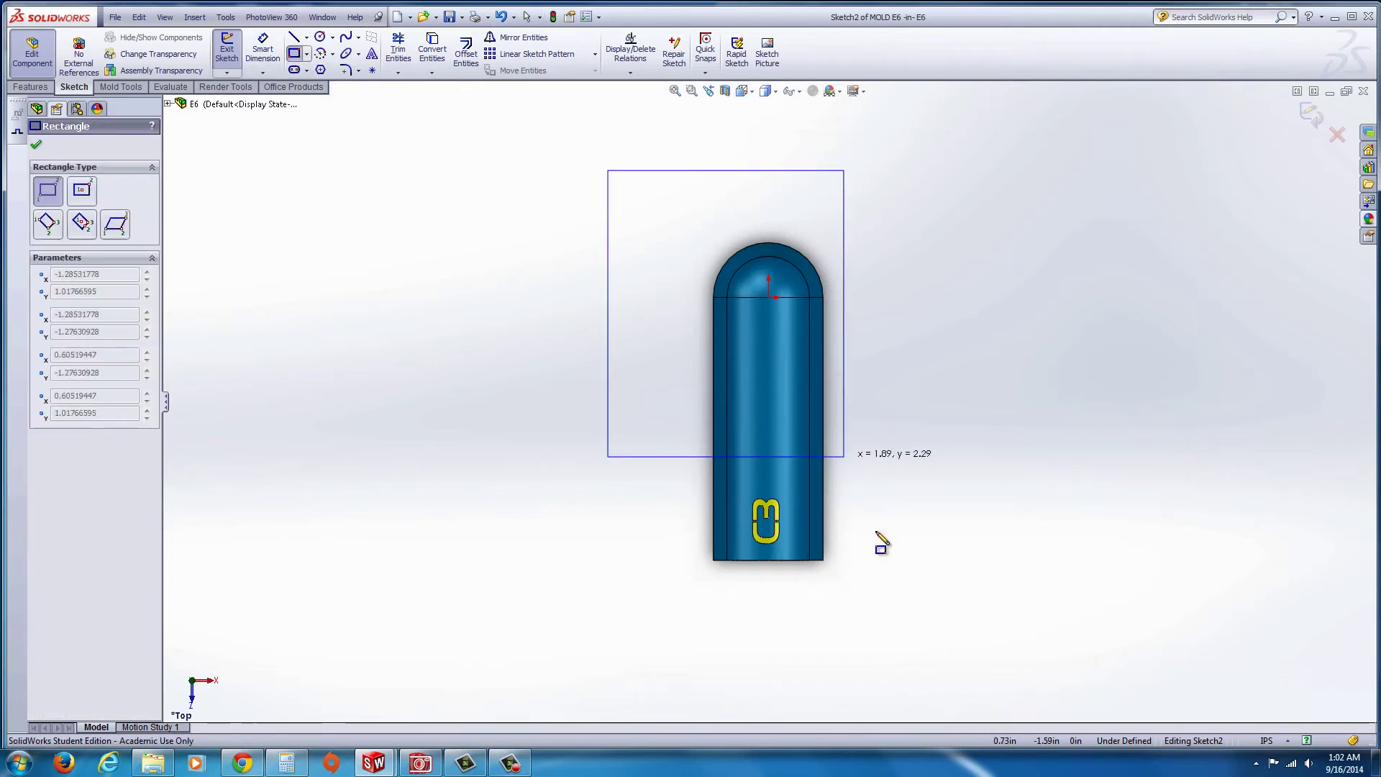
pyautogui.click(933, 650)
pyautogui.moveTo(993, 576)
pyautogui.mouseDown(button='middle')
pyautogui.moveTo(956, 419)
pyautogui.moveTo(669, 561)
pyautogui.mouseUp(button='middle')
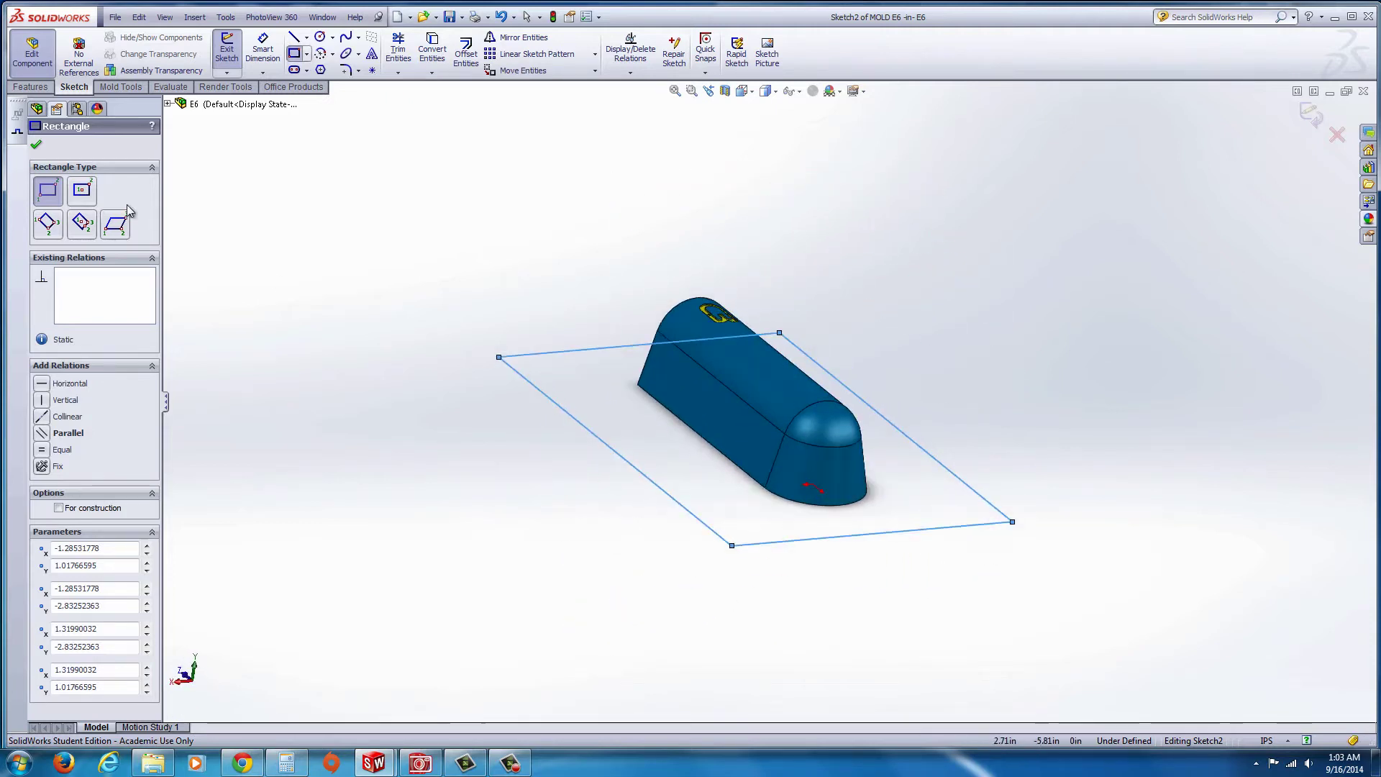
# Step: Extrude the rectangle 1.31222784 in into a solid block around the shade
pyautogui.click(30, 87)
pyautogui.click(232, 51)
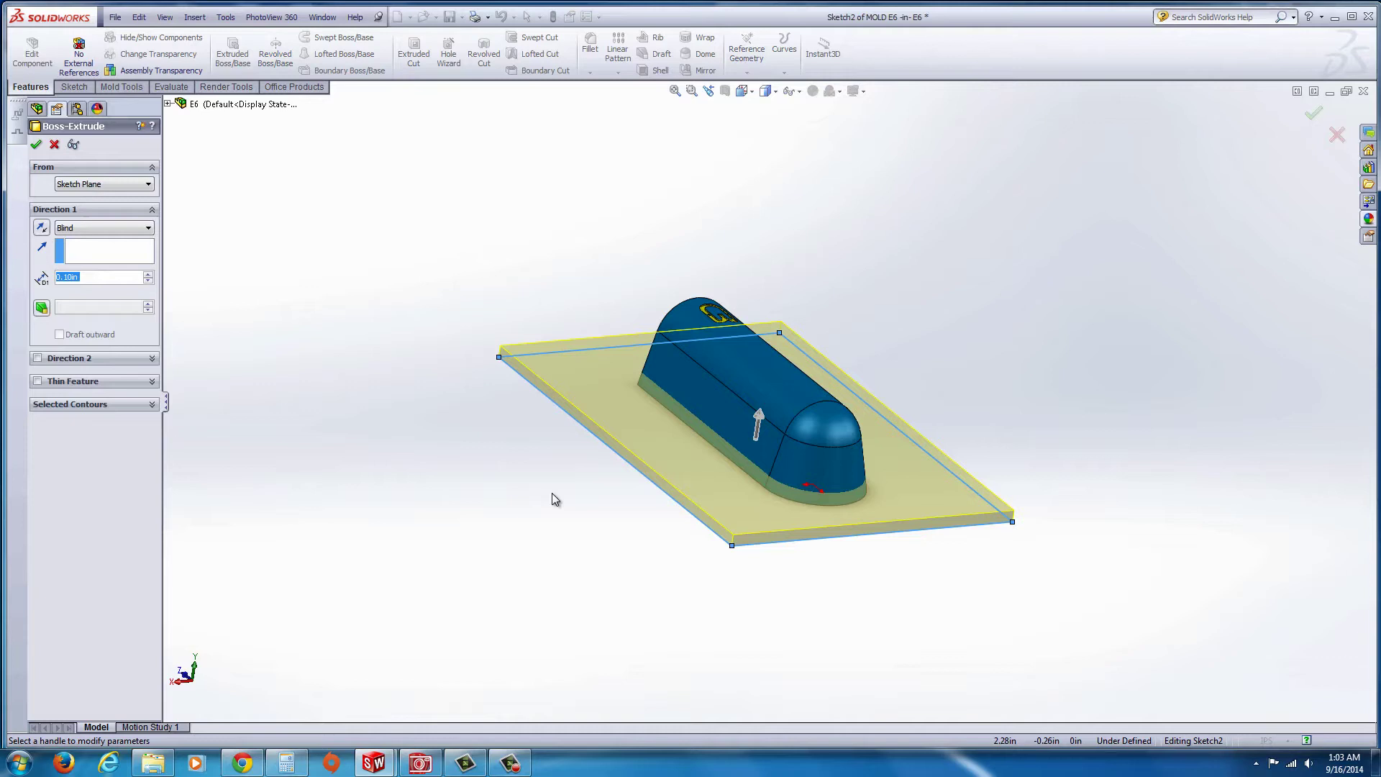
pyautogui.moveTo(760, 421); pyautogui.dragTo(779, 277)
pyautogui.moveTo(629, 497); pyautogui.dragTo(676, 489, button='middle')
pyautogui.moveTo(790, 274)
pyautogui.mouseDown()
pyautogui.moveTo(792, 263)
pyautogui.moveTo(789, 275)
pyautogui.mouseUp()
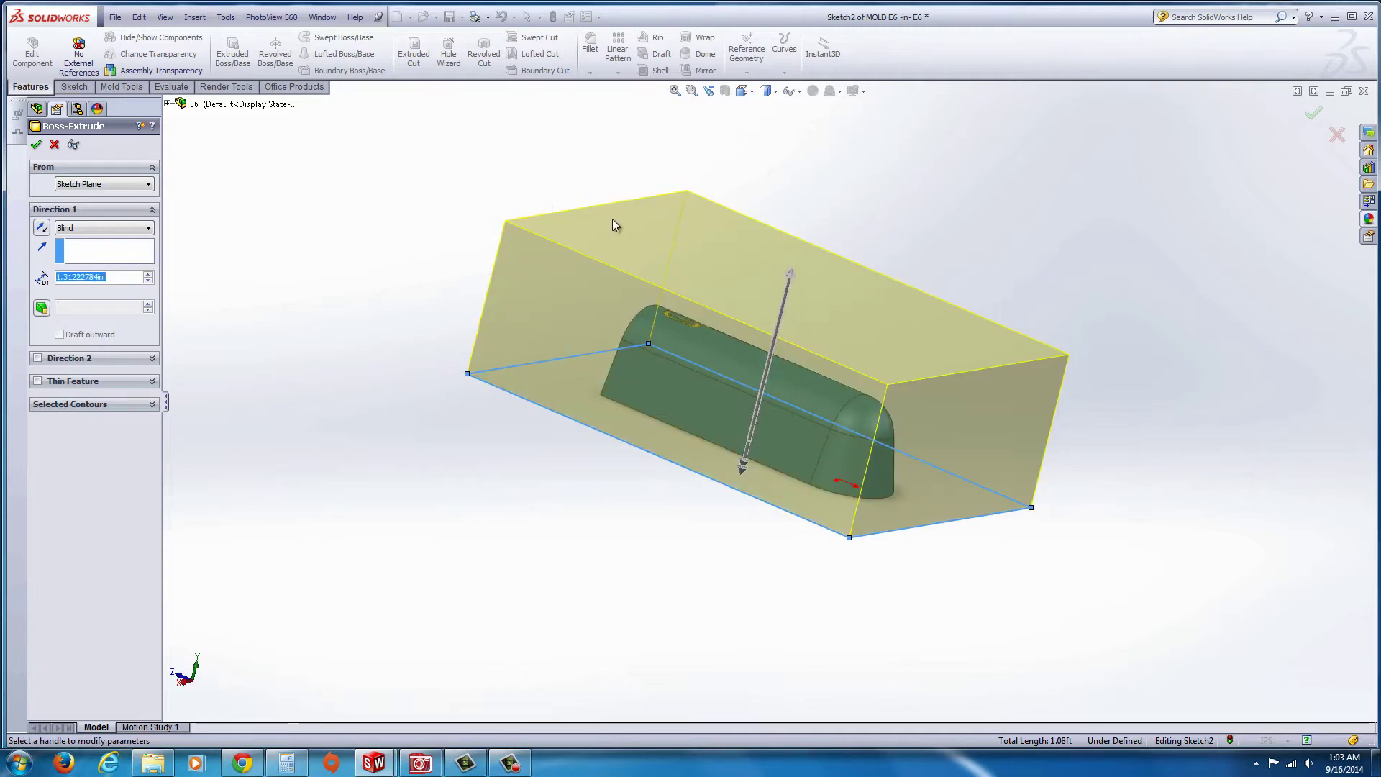
pyautogui.moveTo(345, 357); pyautogui.dragTo(400, 351, button='middle')
pyautogui.click(33, 145)
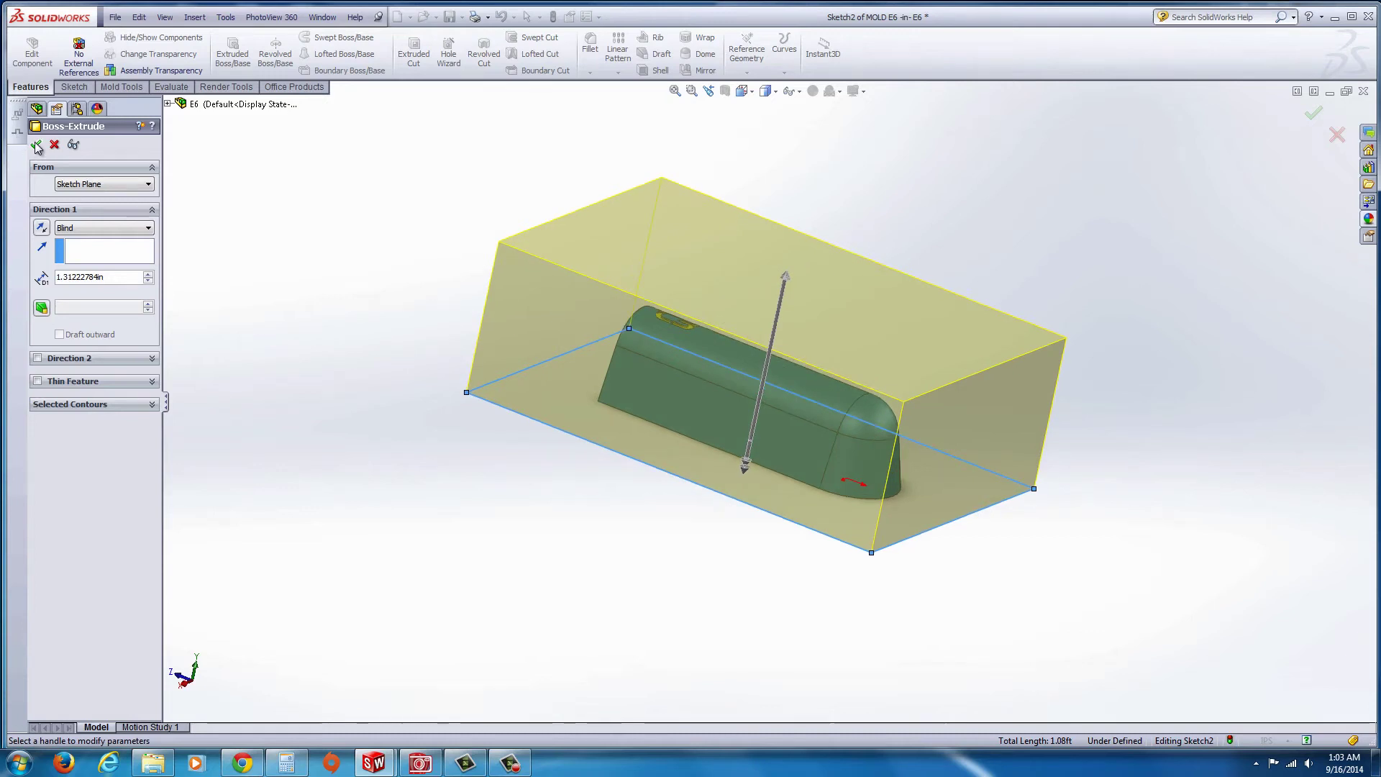
pyautogui.moveTo(395, 440); pyautogui.dragTo(175, 171, button='middle')
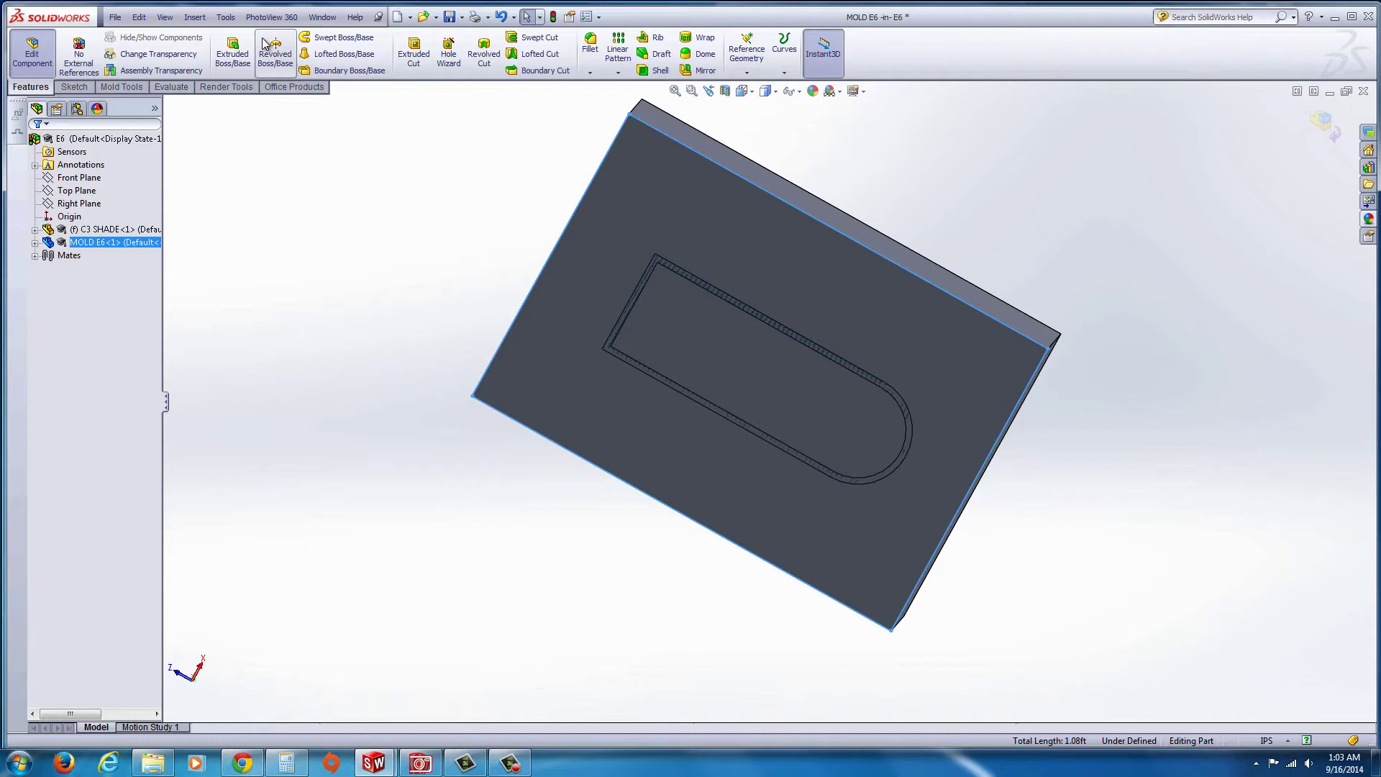
# Step: Add a mold Cavity feature with C3 SHADE as the design component
pyautogui.click(195, 19)
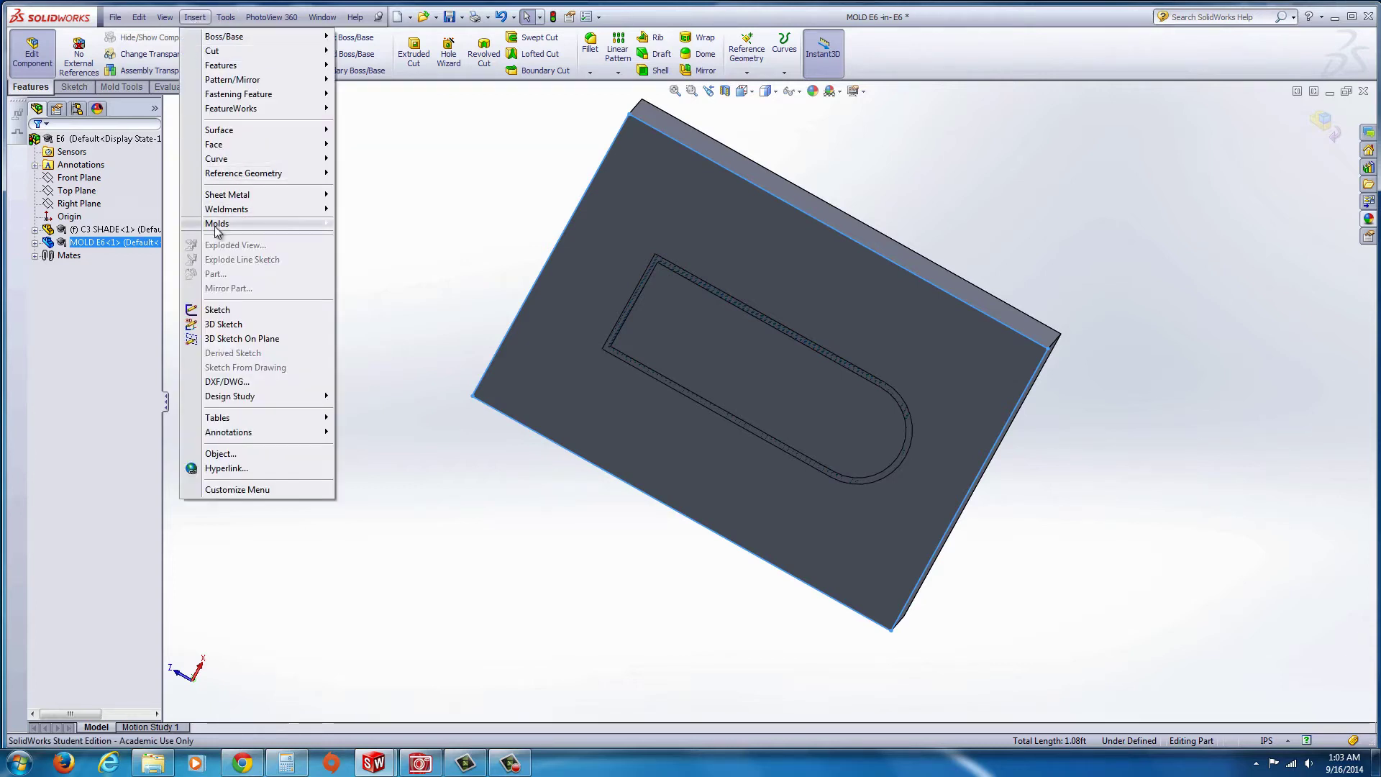
pyautogui.moveTo(238, 224)
pyautogui.click(373, 374)
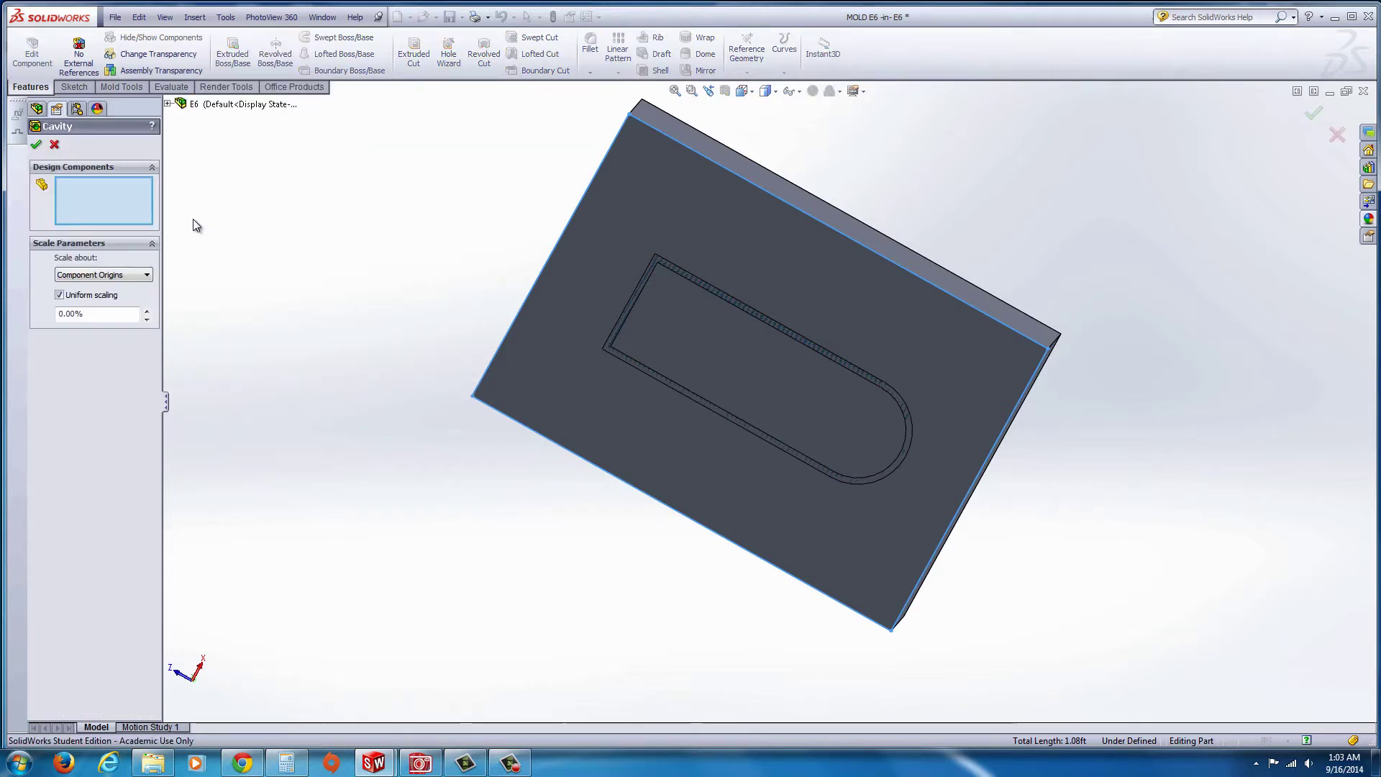
pyautogui.click(167, 104)
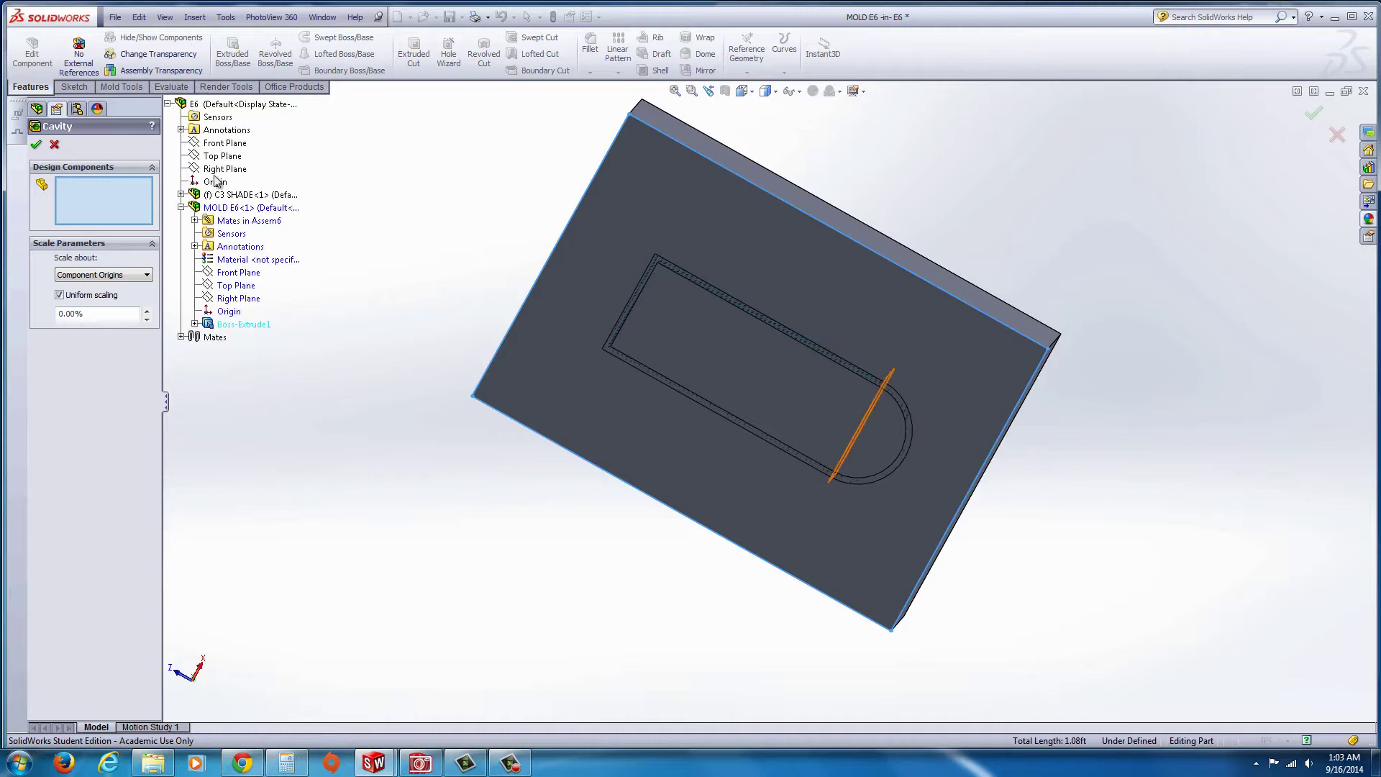
pyautogui.click(209, 196)
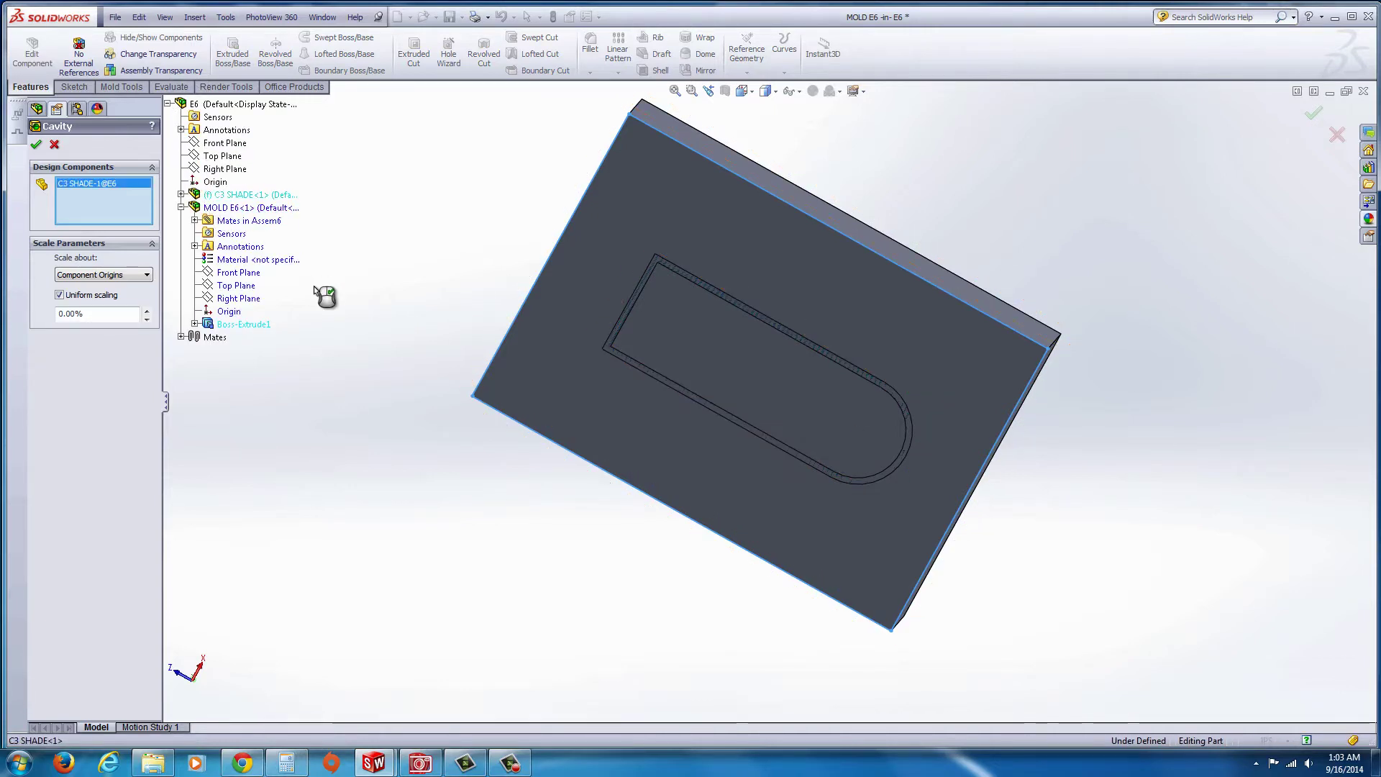
pyautogui.click(36, 146)
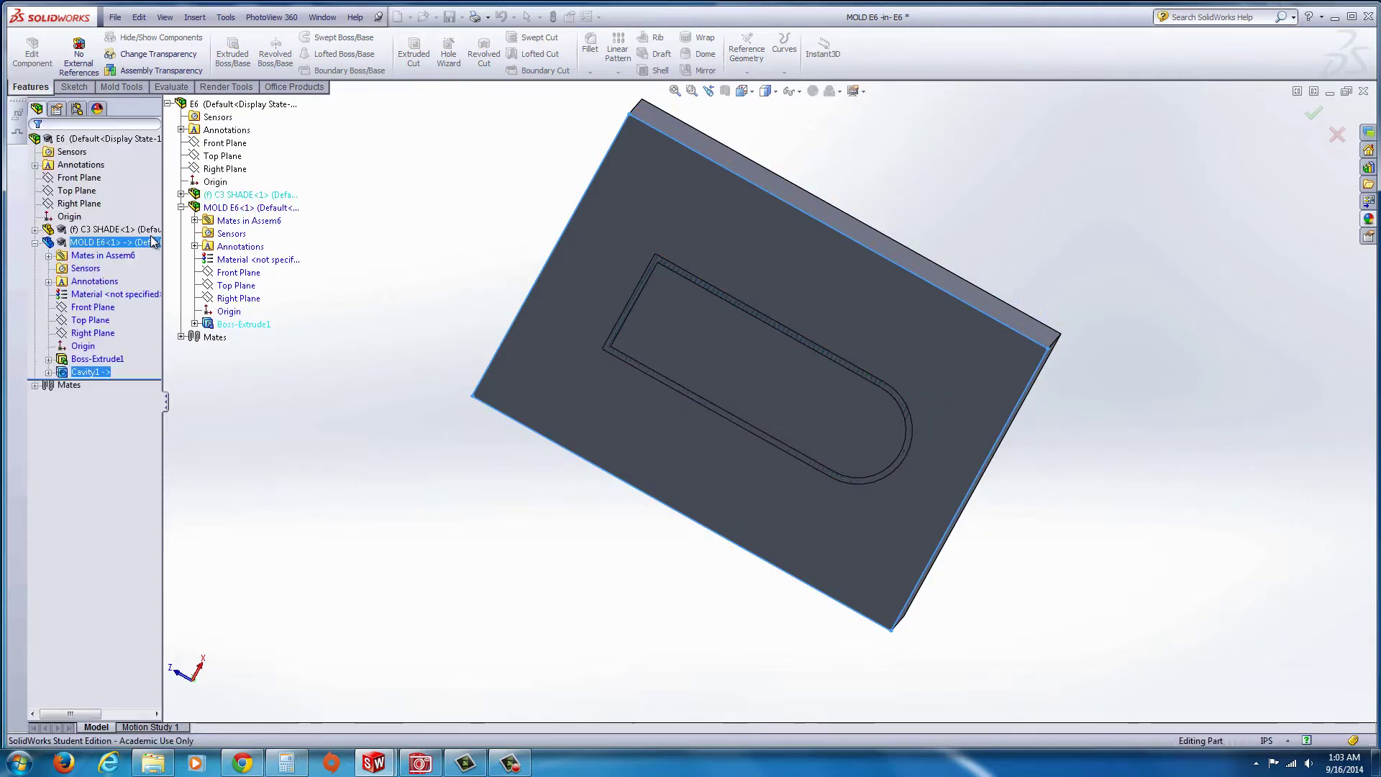
pyautogui.rightClick(92, 229)
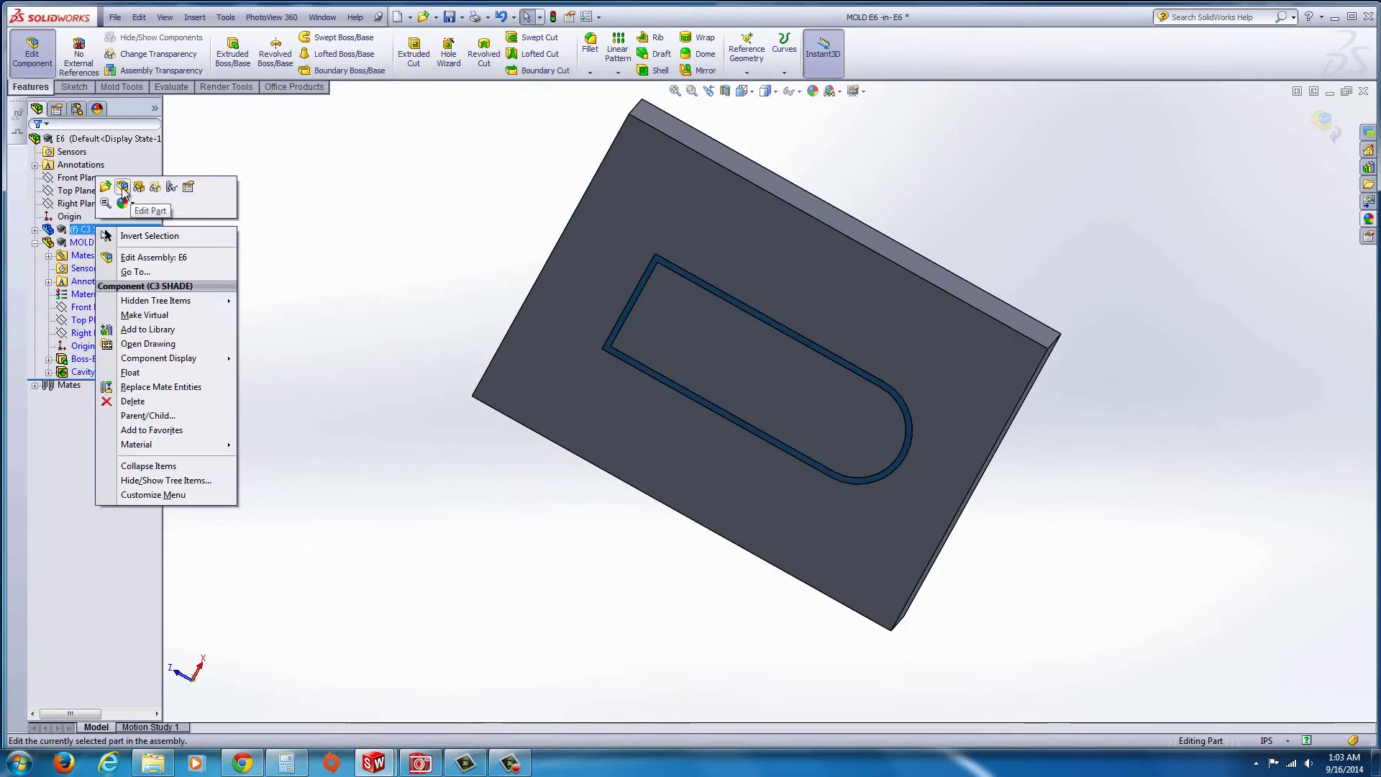
pyautogui.click(252, 352)
pyautogui.click(299, 409)
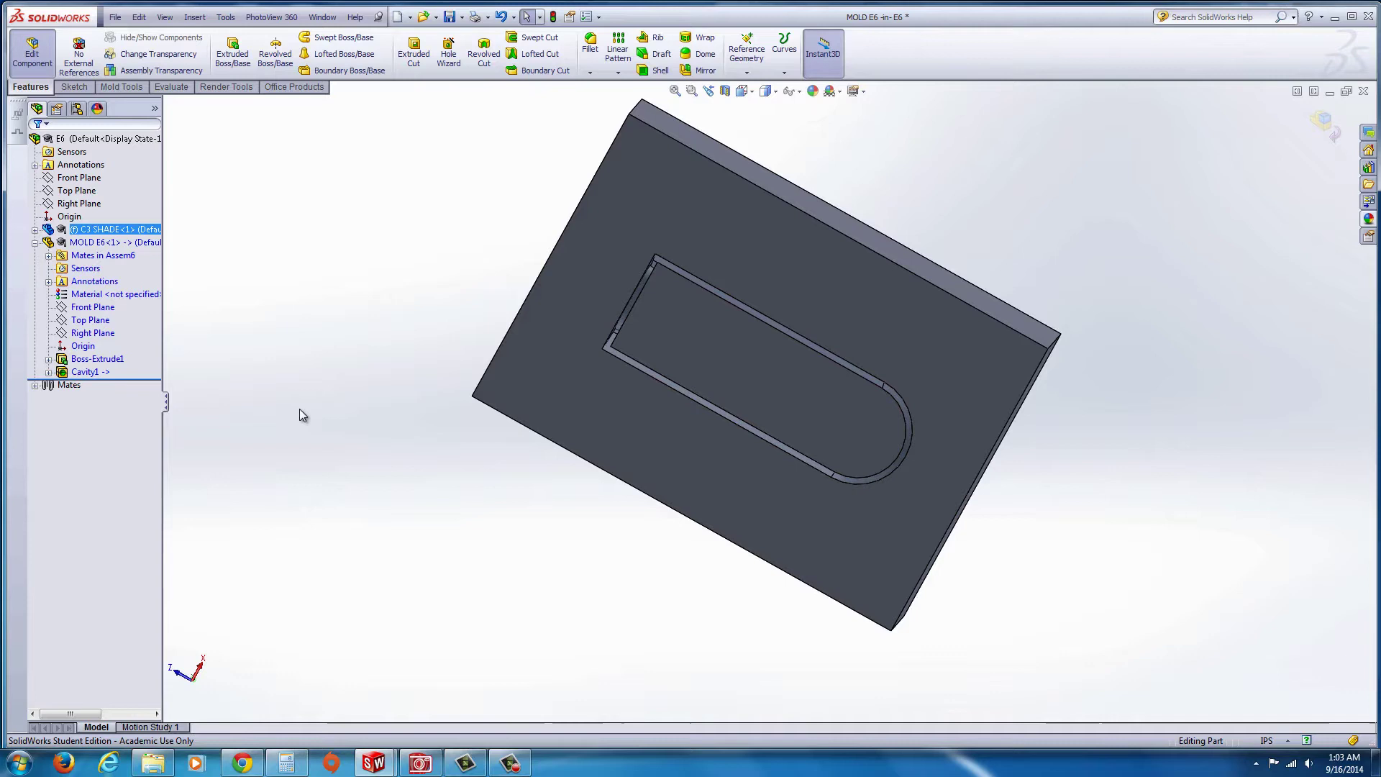
# Step: Give the MOLD E6 part a 0.30 transparent appearance under Advanced Illumination
pyautogui.moveTo(348, 470); pyautogui.dragTo(507, 428, button='middle')
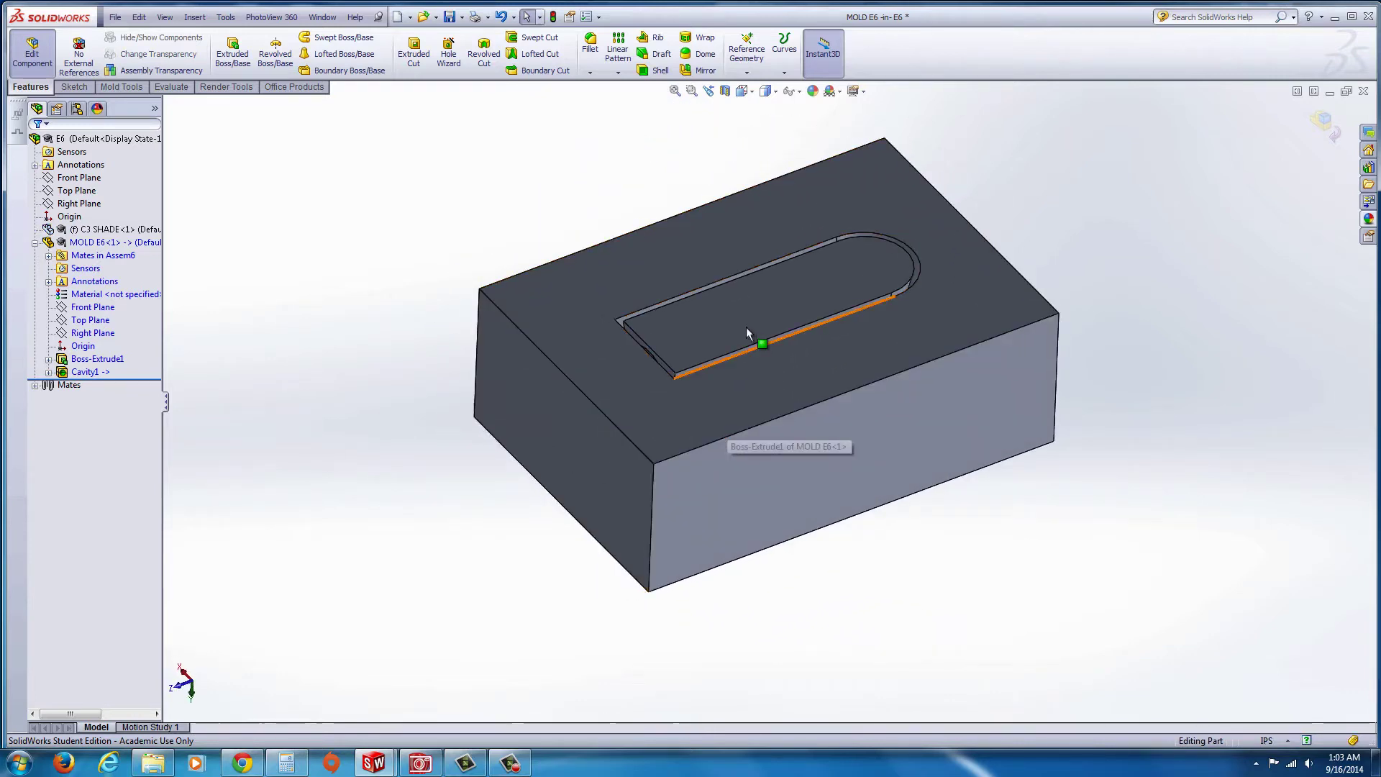
pyautogui.scroll(-2, 645, 372)
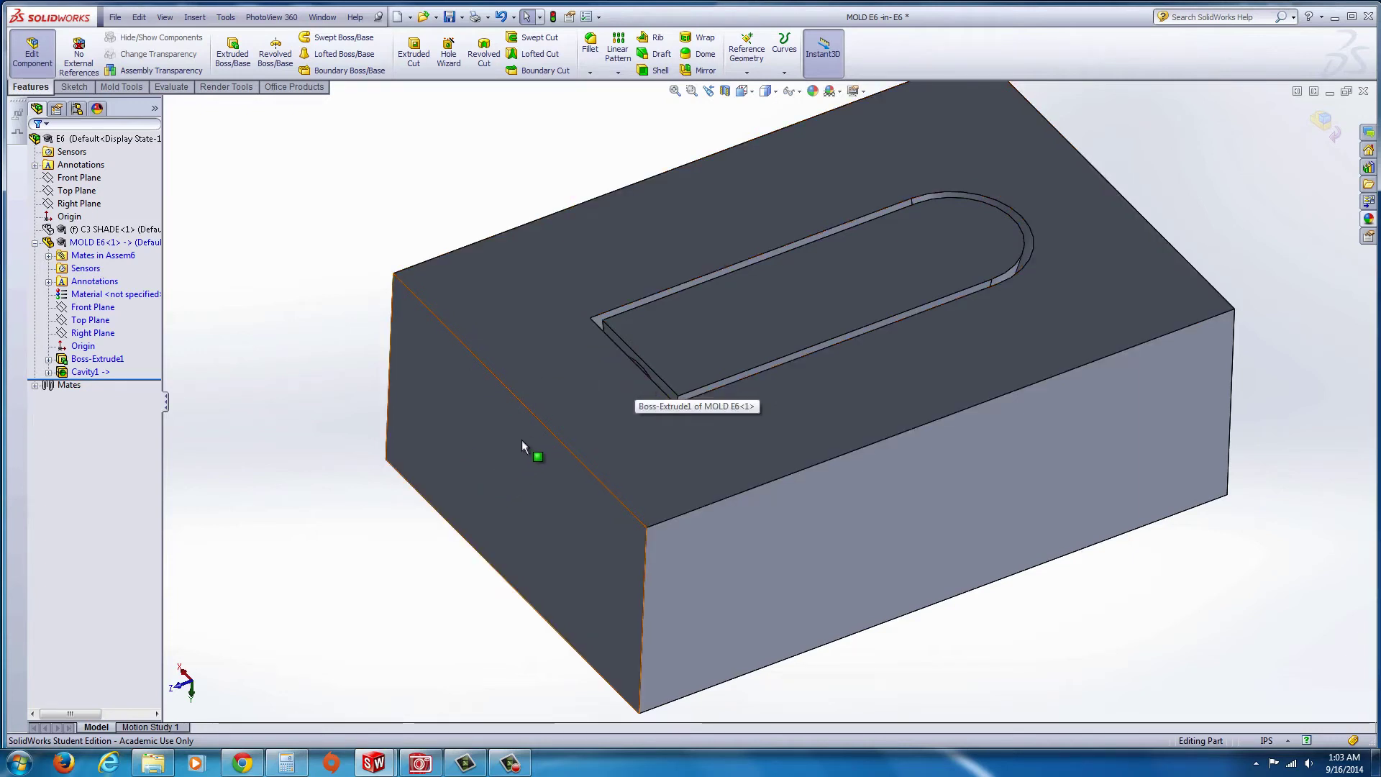
pyautogui.rightClick(589, 416)
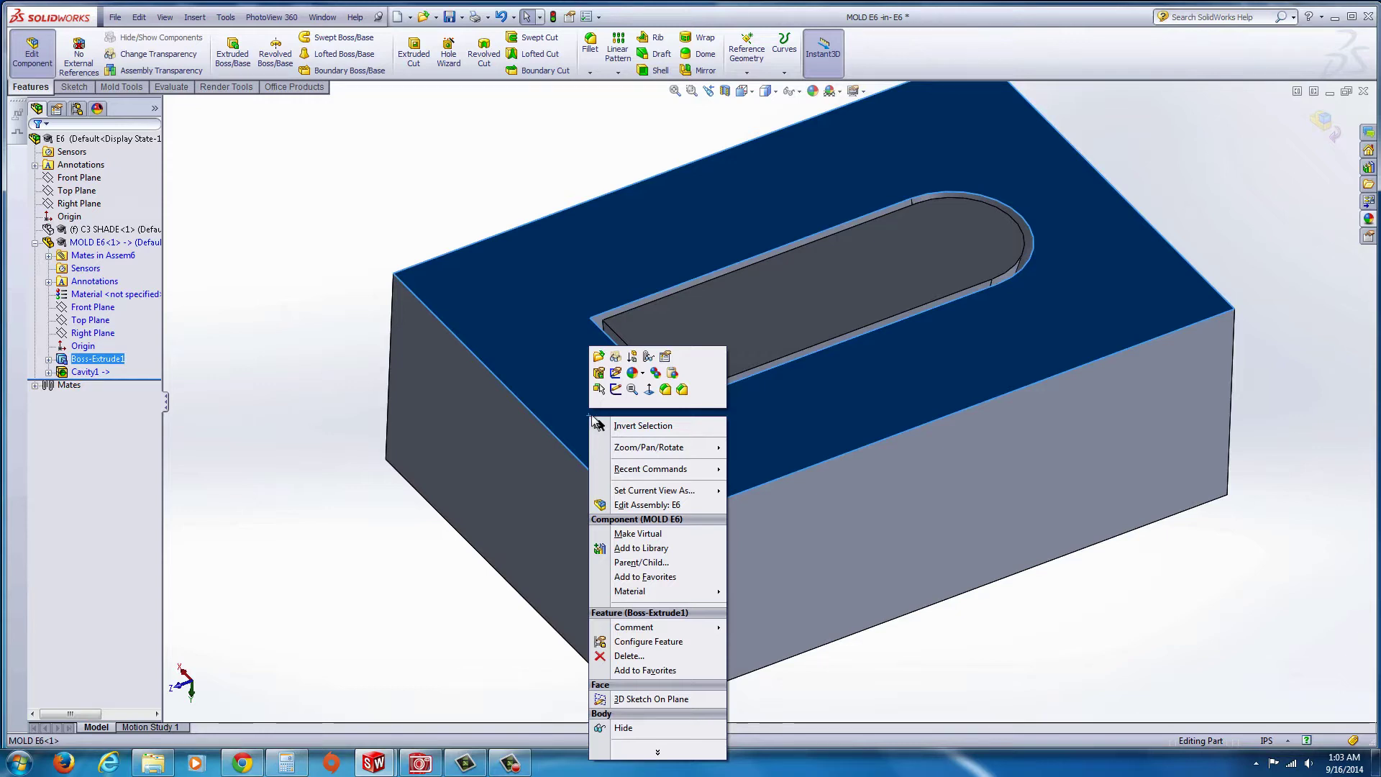
pyautogui.click(633, 373)
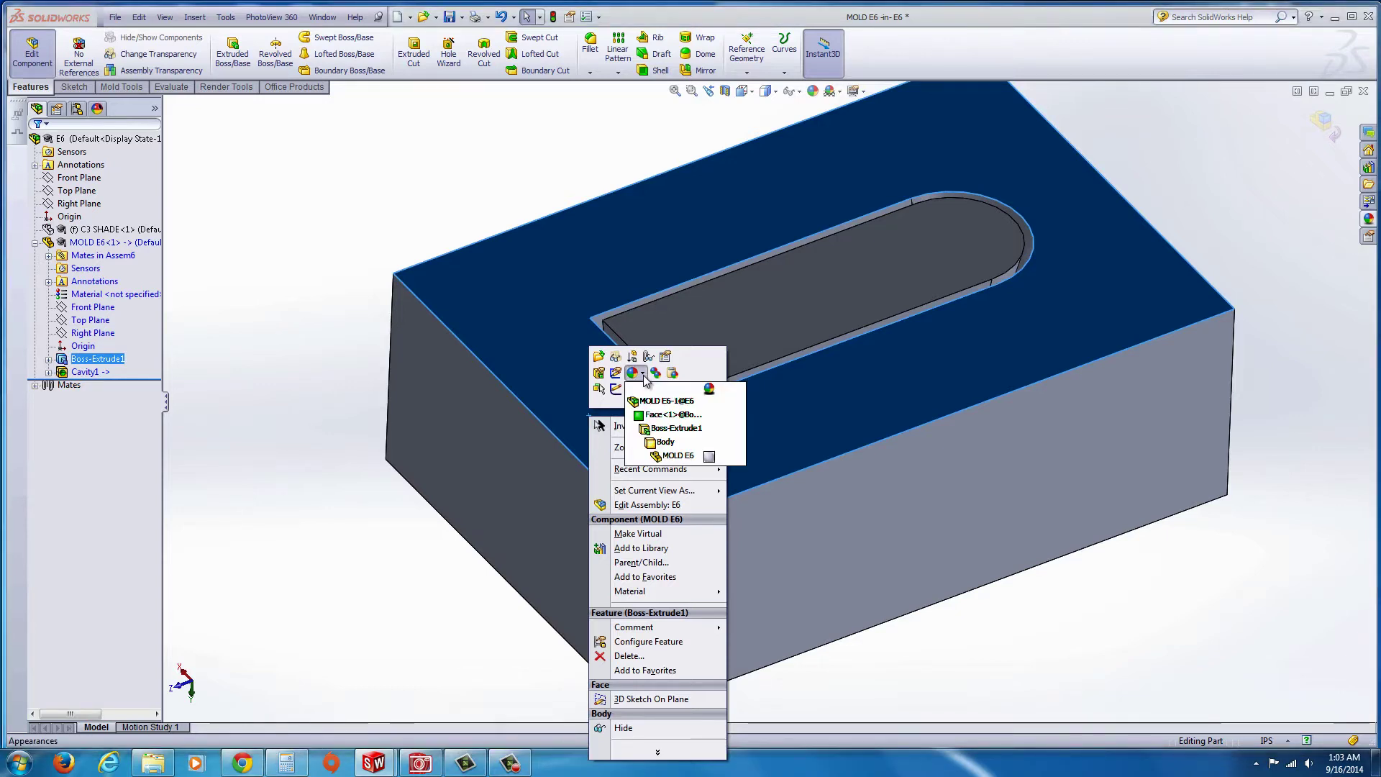
pyautogui.click(710, 457)
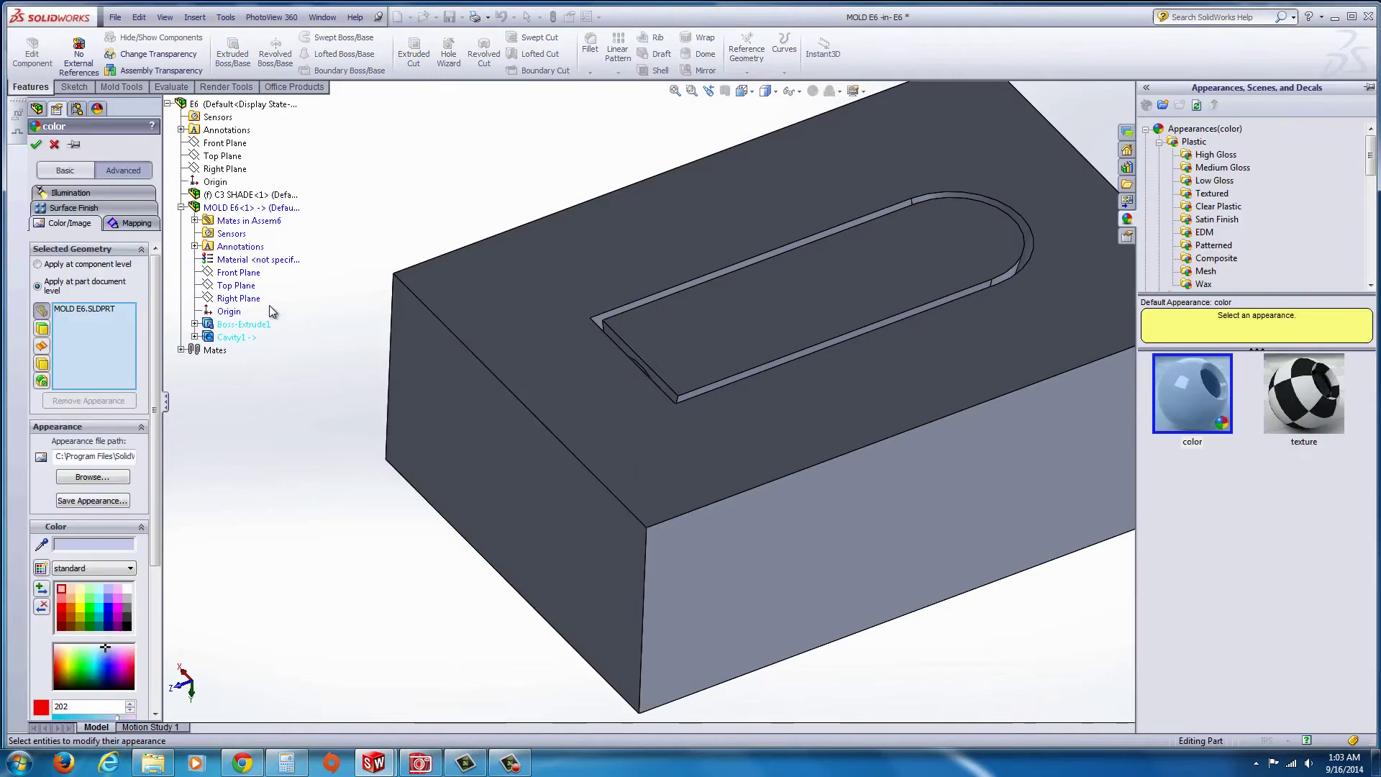
pyautogui.click(118, 192)
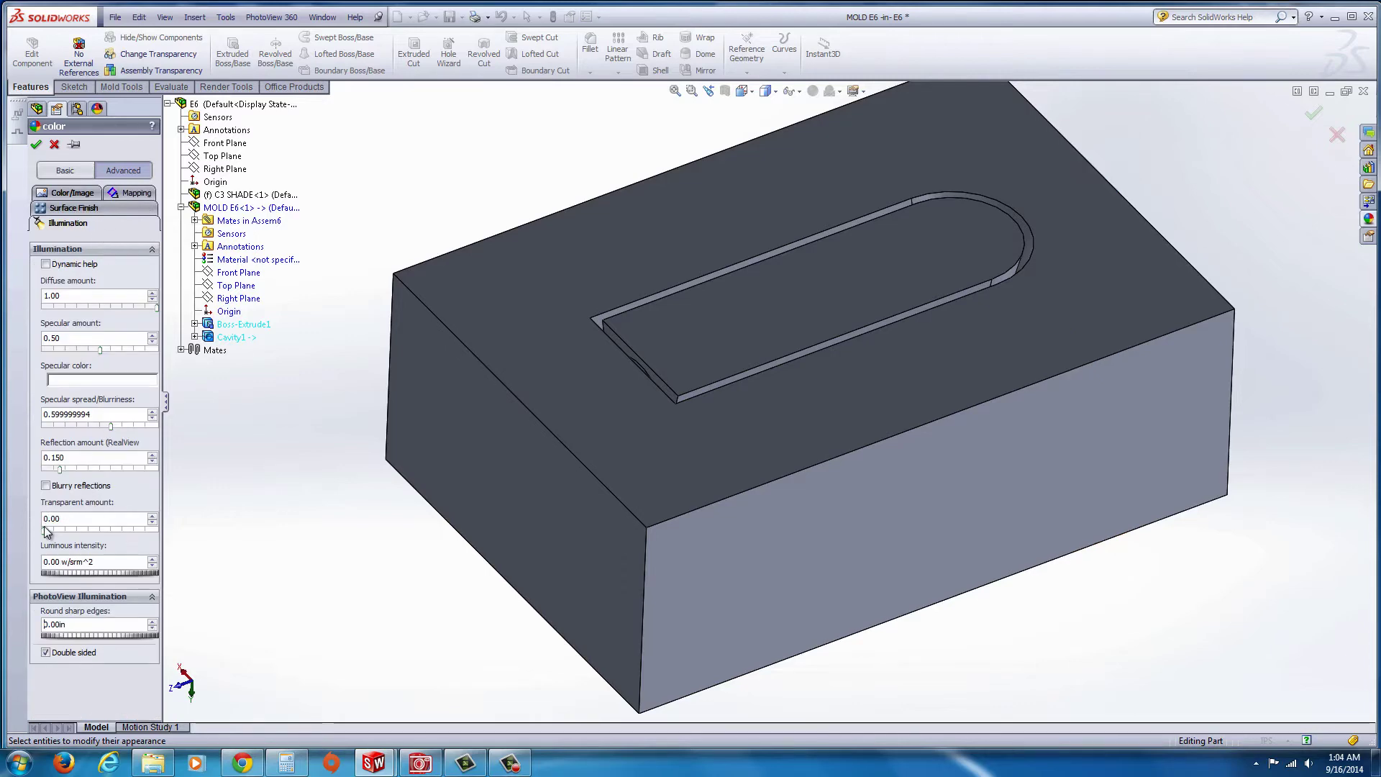
pyautogui.moveTo(43, 530); pyautogui.dragTo(74, 533)
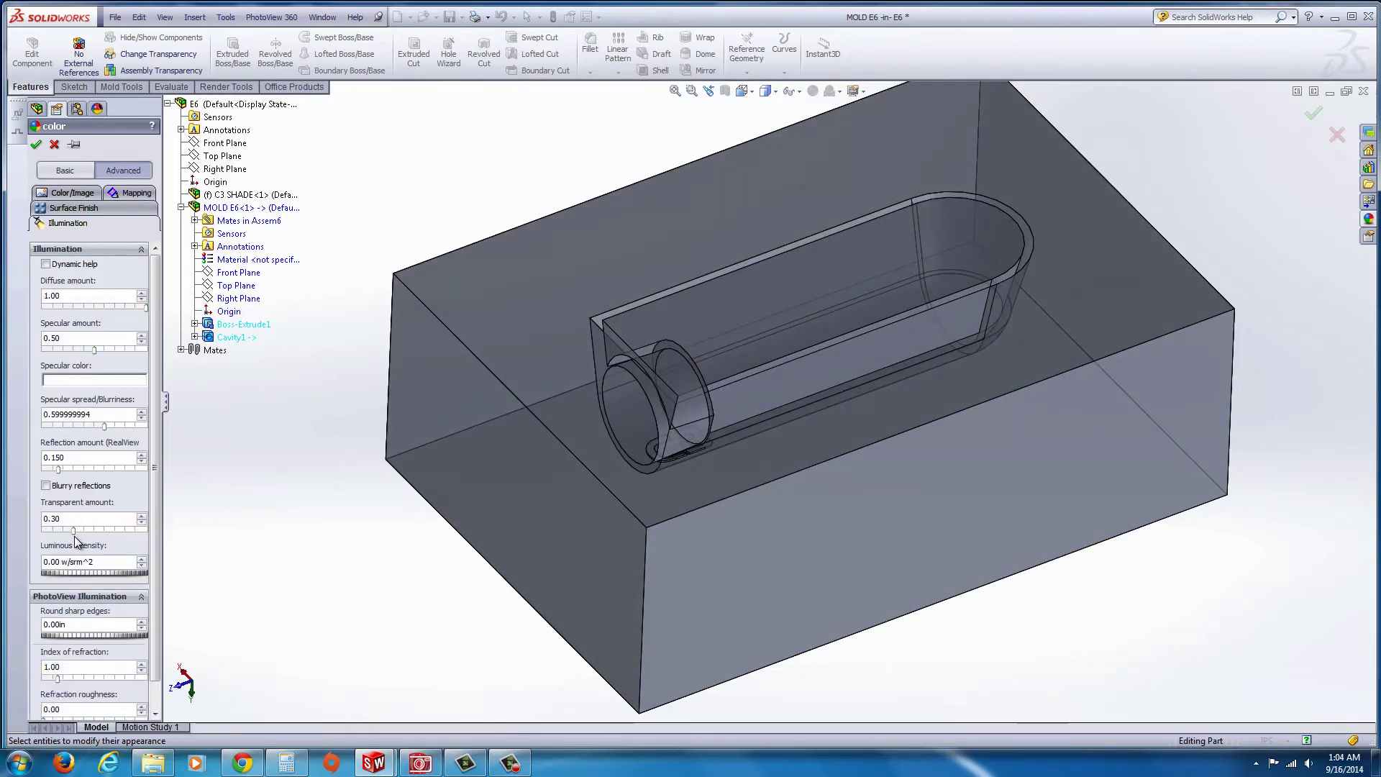
pyautogui.click(36, 145)
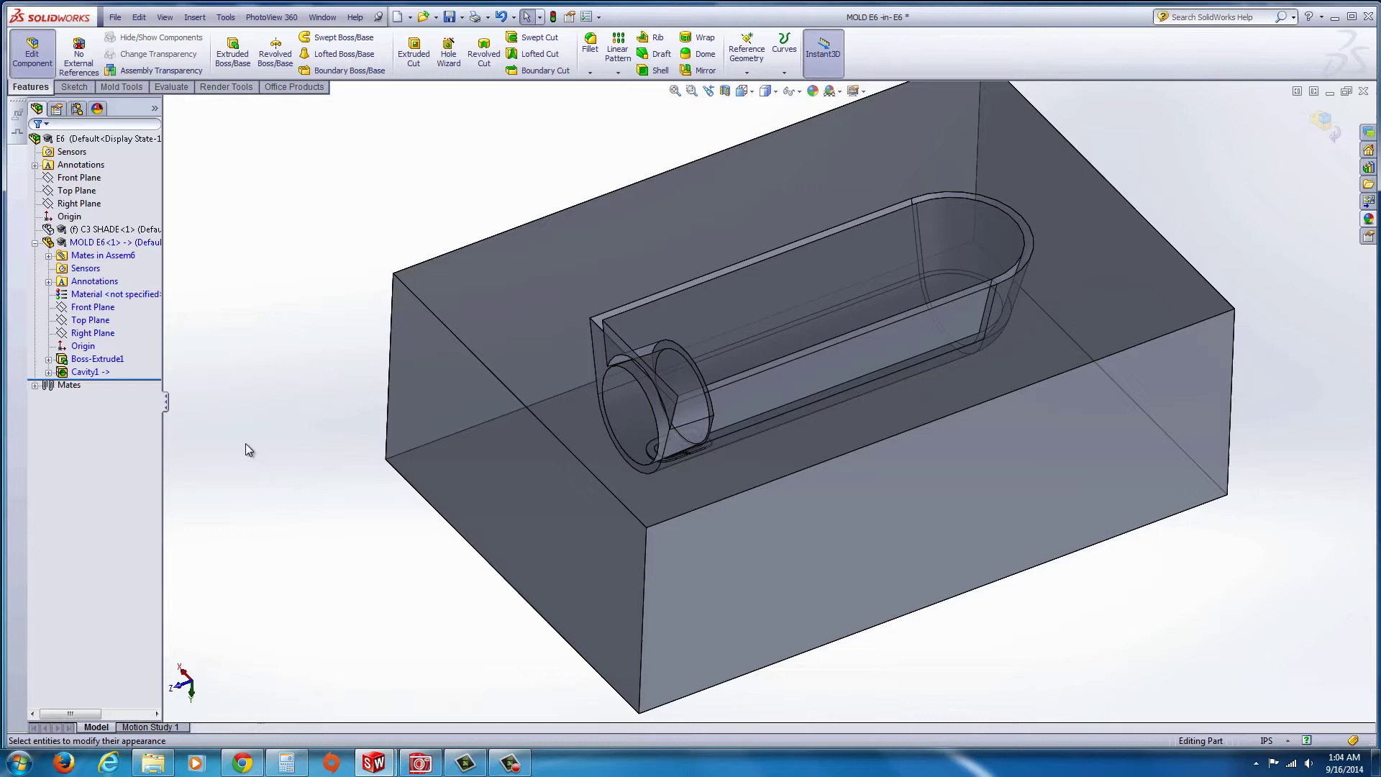
pyautogui.moveTo(366, 533)
pyautogui.mouseDown(button='middle')
pyautogui.moveTo(333, 604)
pyautogui.moveTo(371, 540)
pyautogui.mouseUp(button='middle')
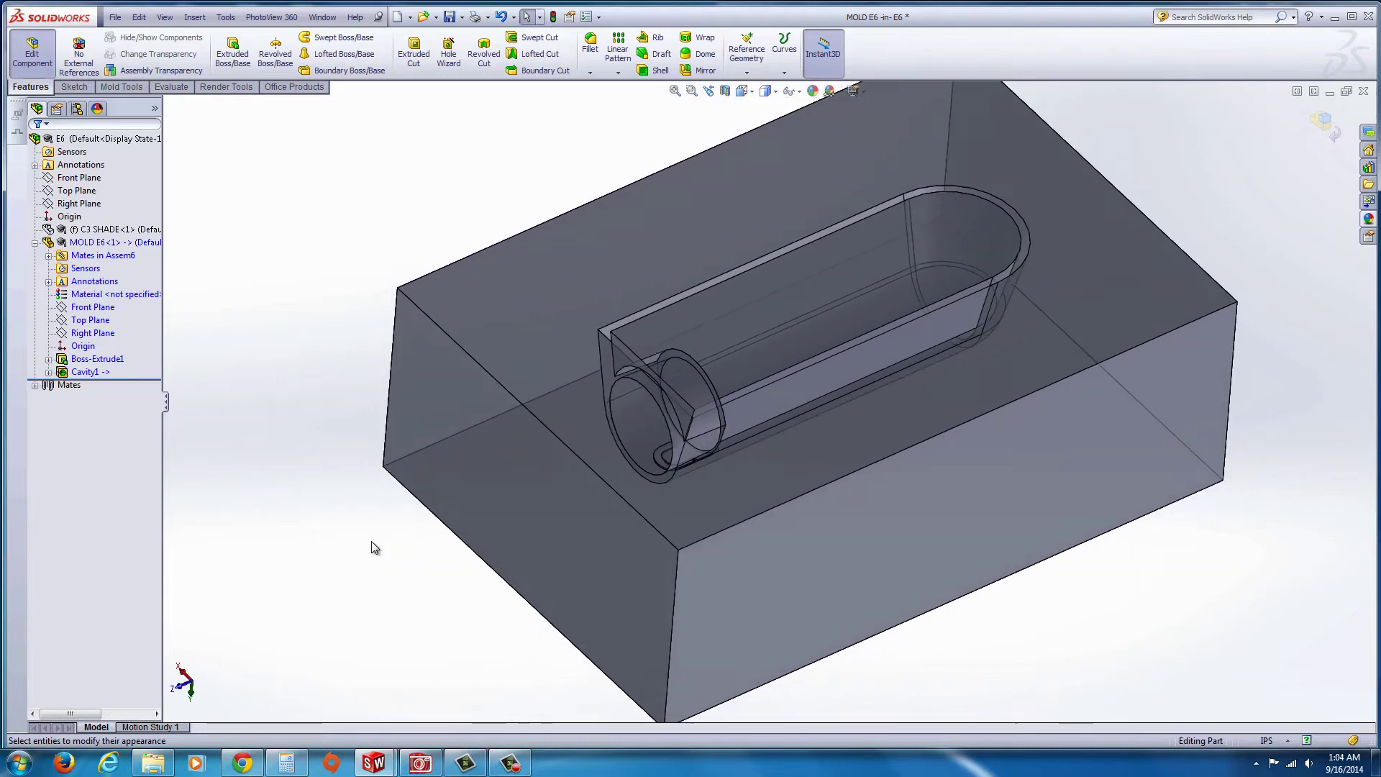
# Step: Sketch on the block's end face and convert the hidden cavity face's edges into it
pyautogui.click(529, 492)
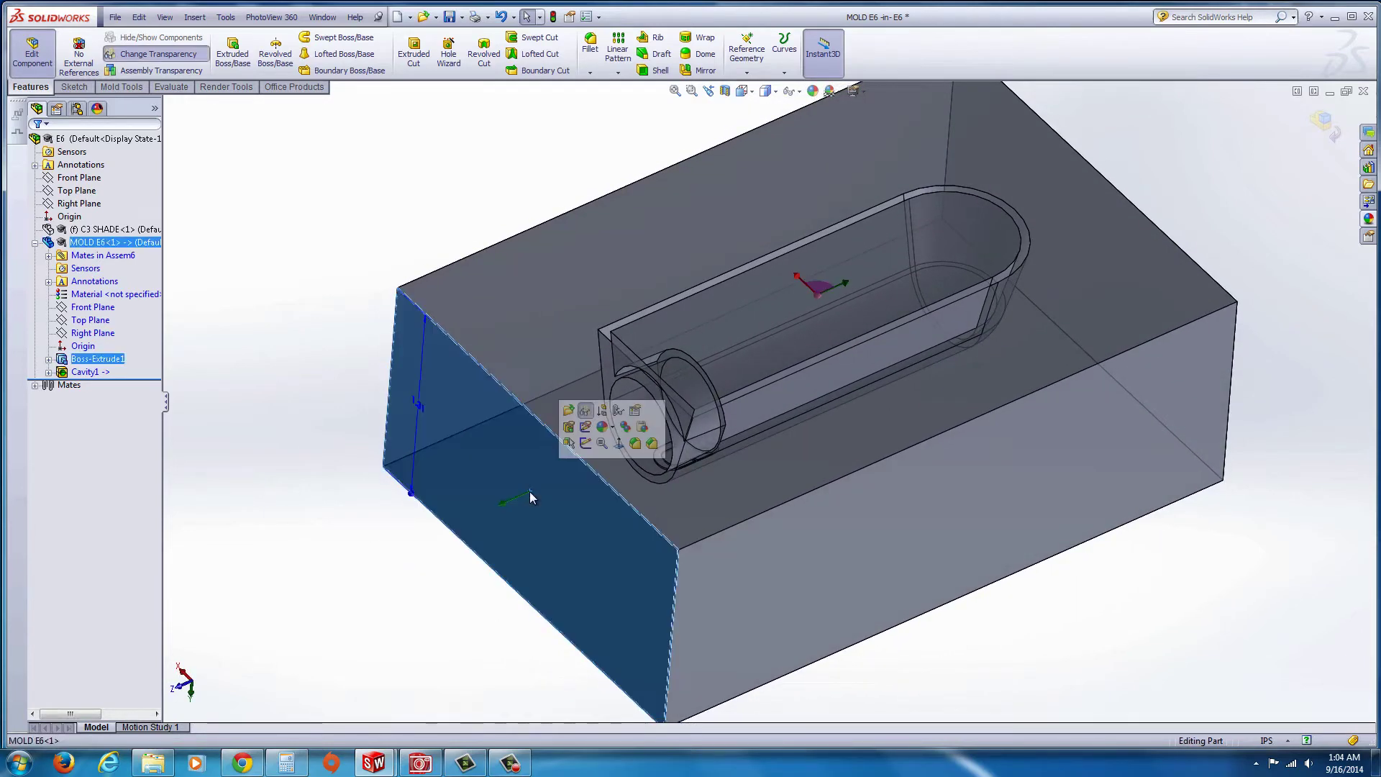
pyautogui.click(586, 445)
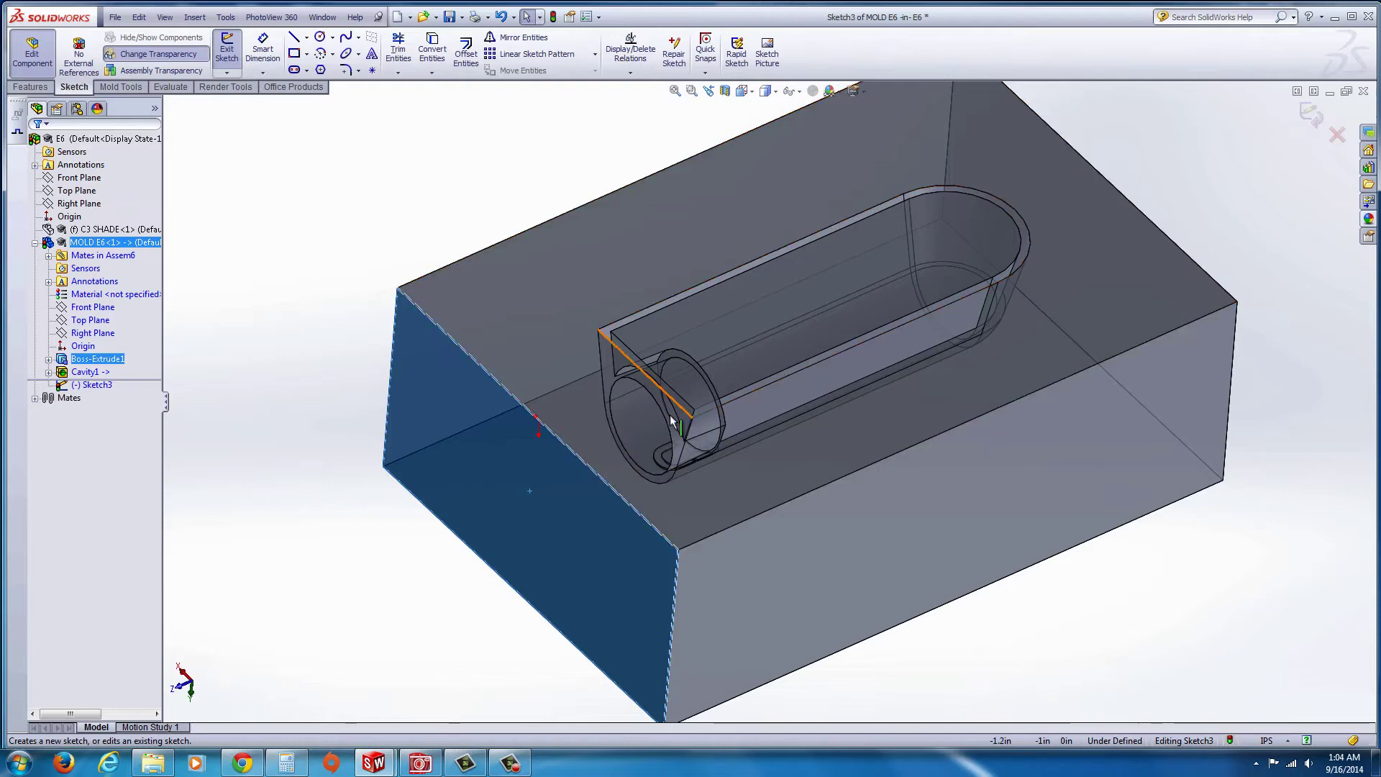
pyautogui.rightClick(607, 362)
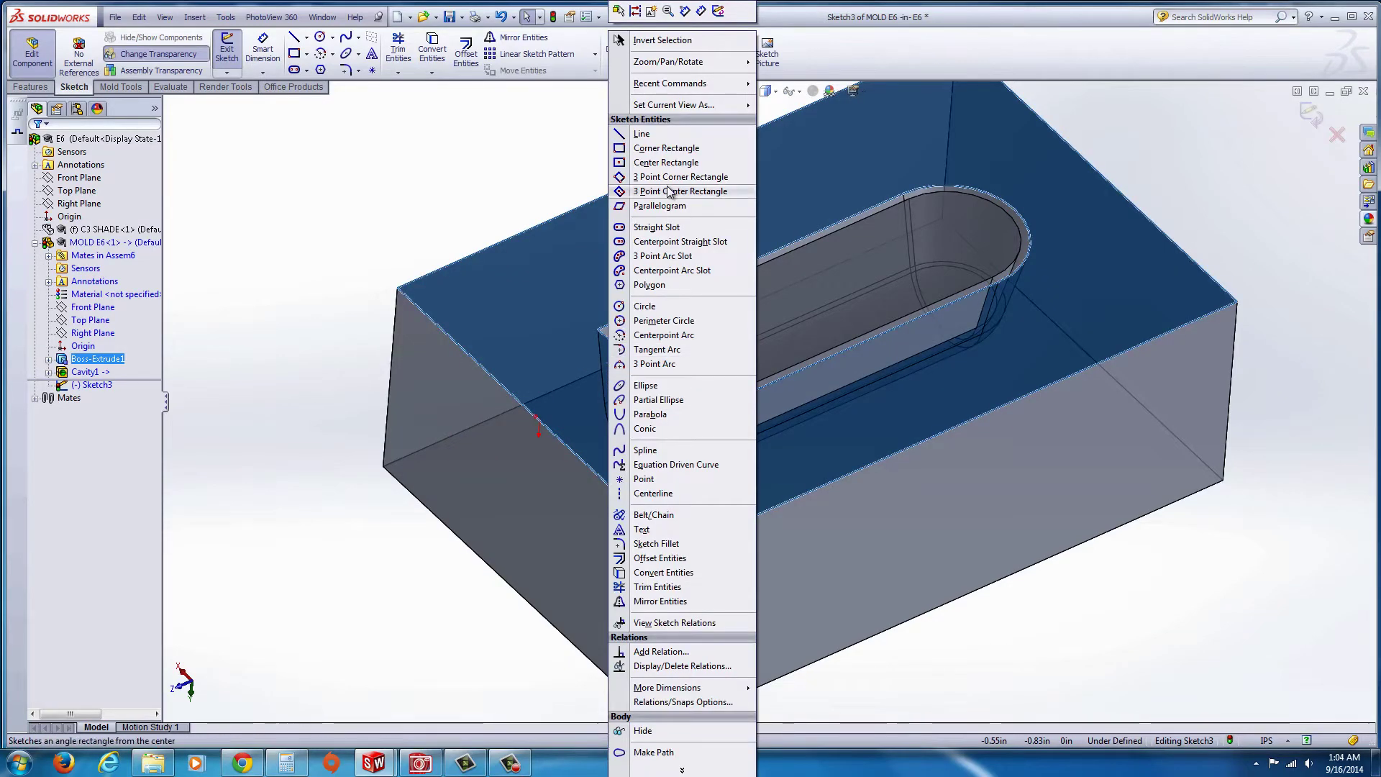
pyautogui.click(616, 11)
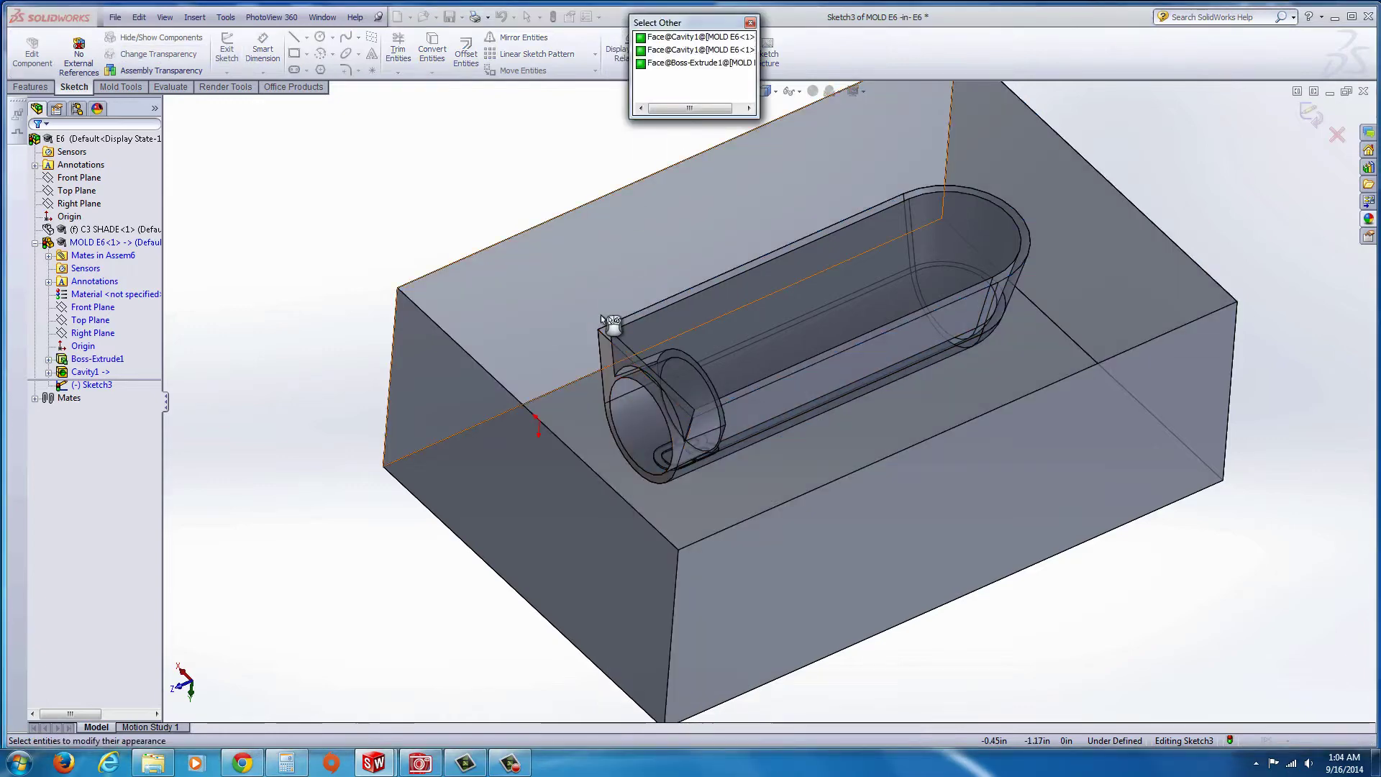
pyautogui.click(610, 371)
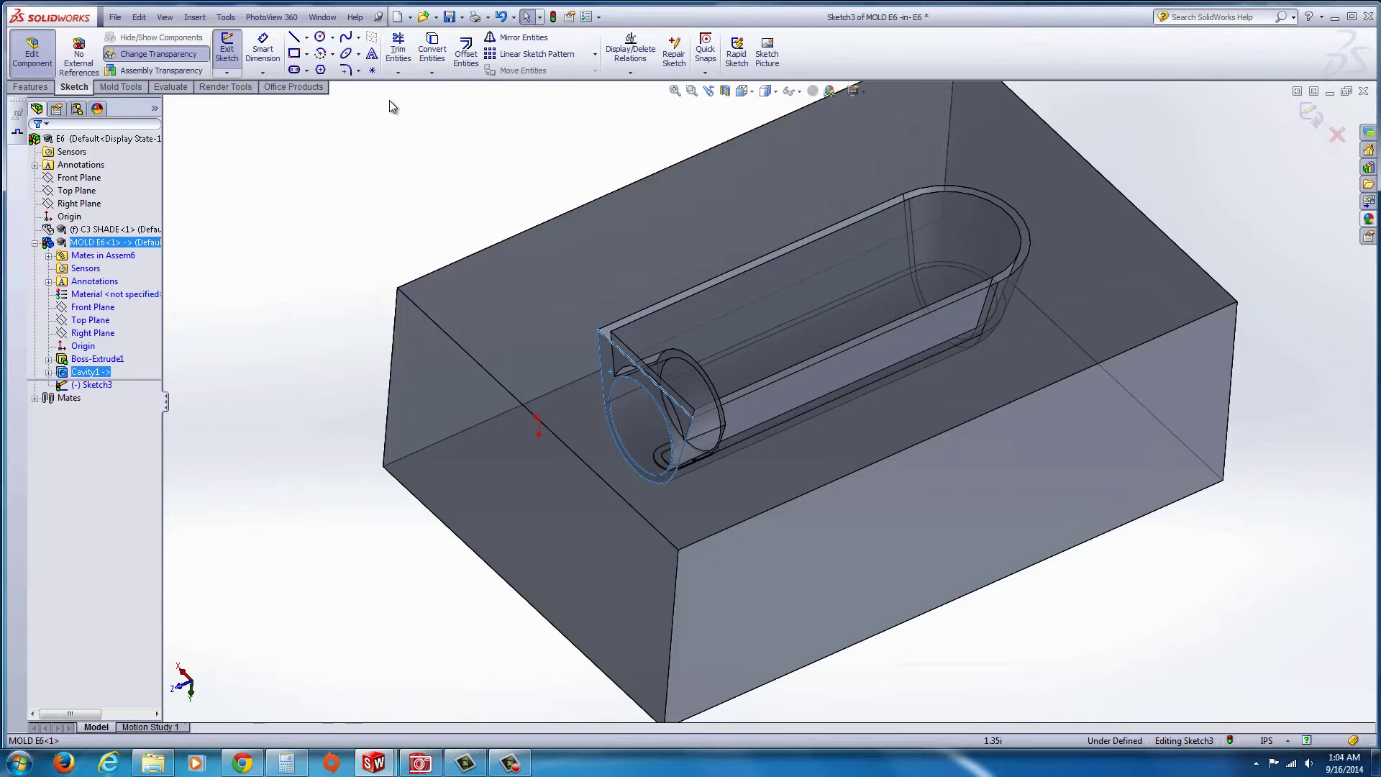
pyautogui.click(431, 47)
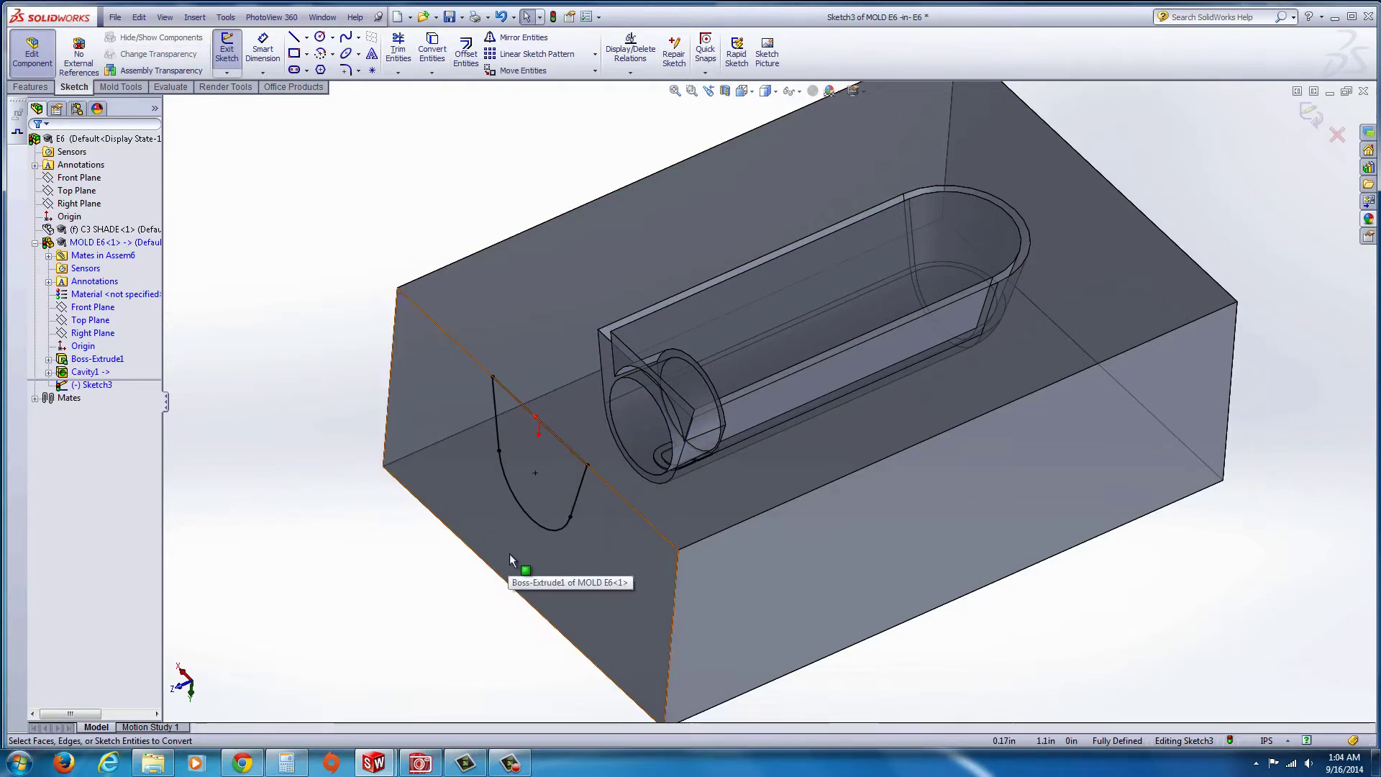
pyautogui.click(32, 87)
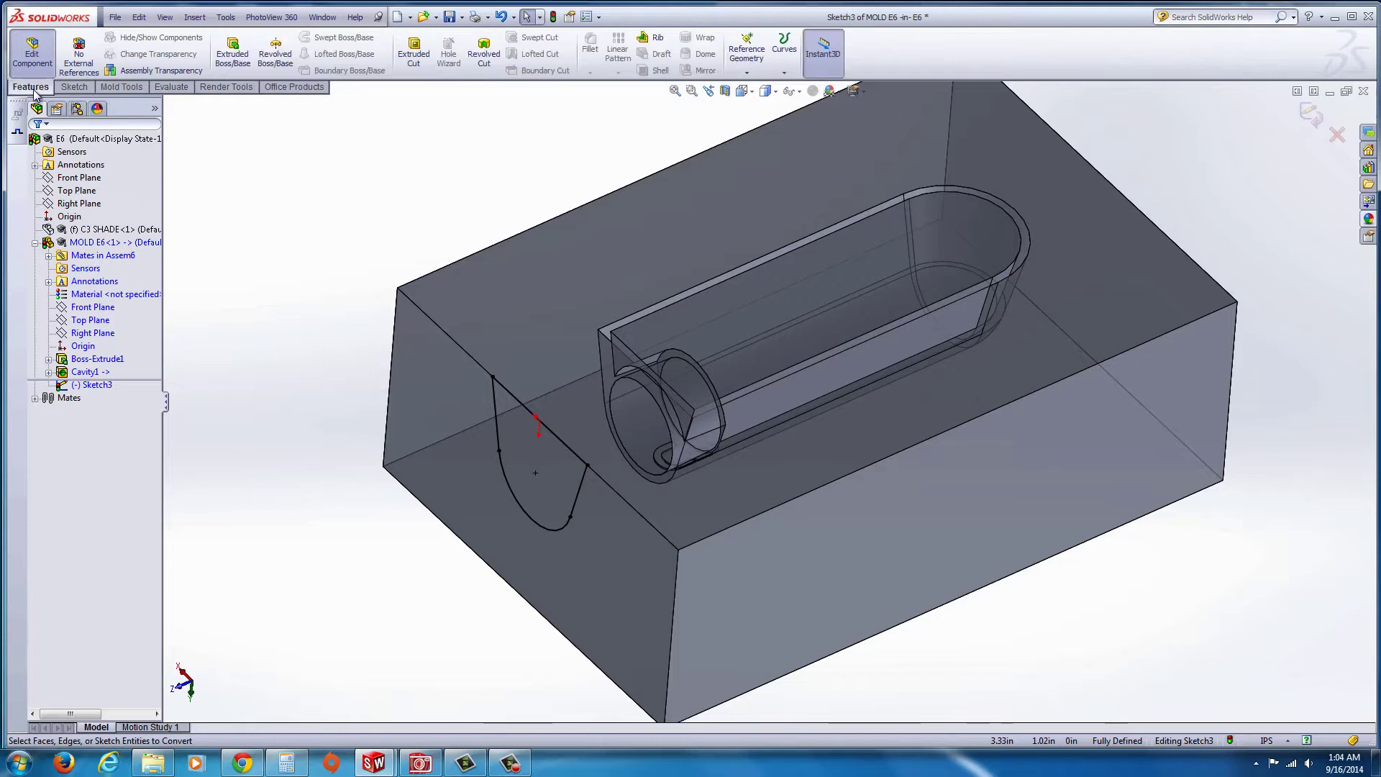
# Step: Extrude-cut the outline up to the cavity end vertex, keeping only Body 1
pyautogui.click(413, 50)
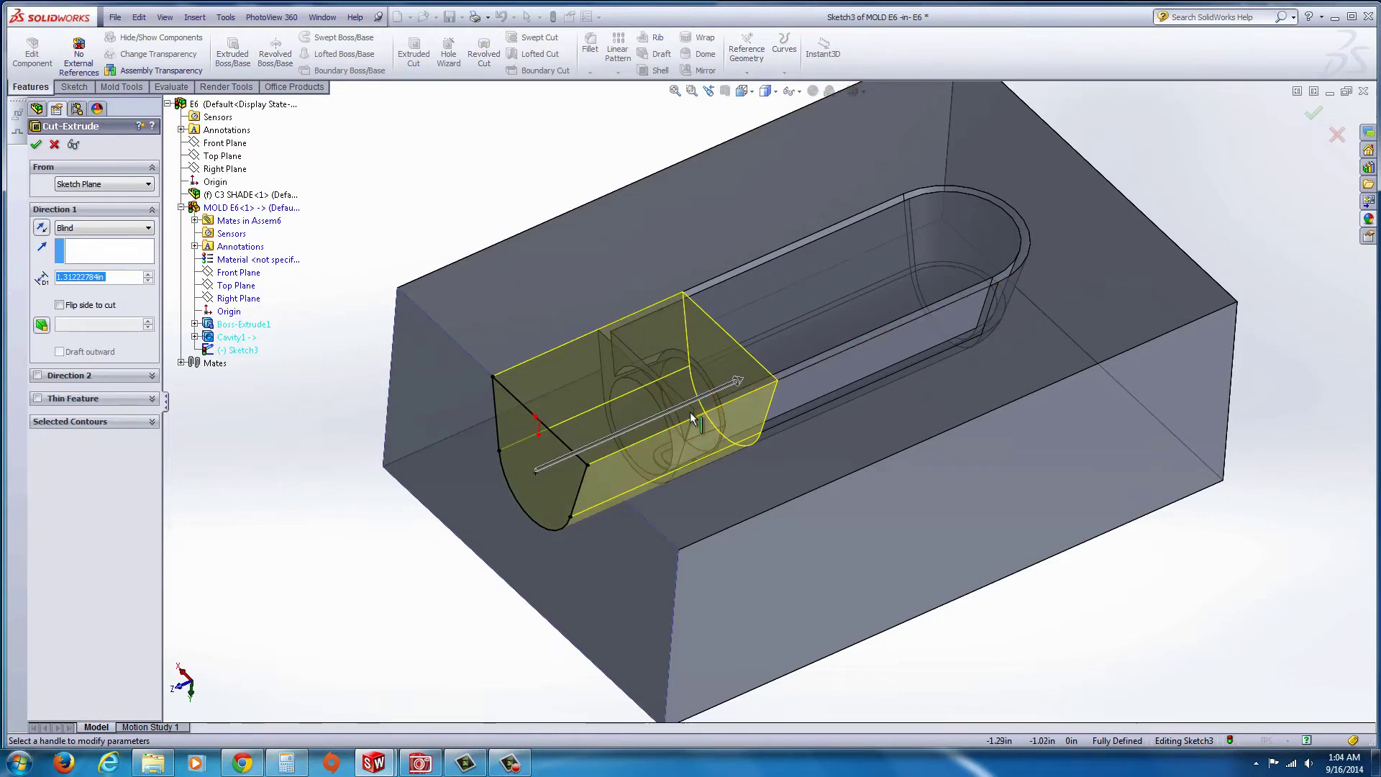
pyautogui.click(599, 331)
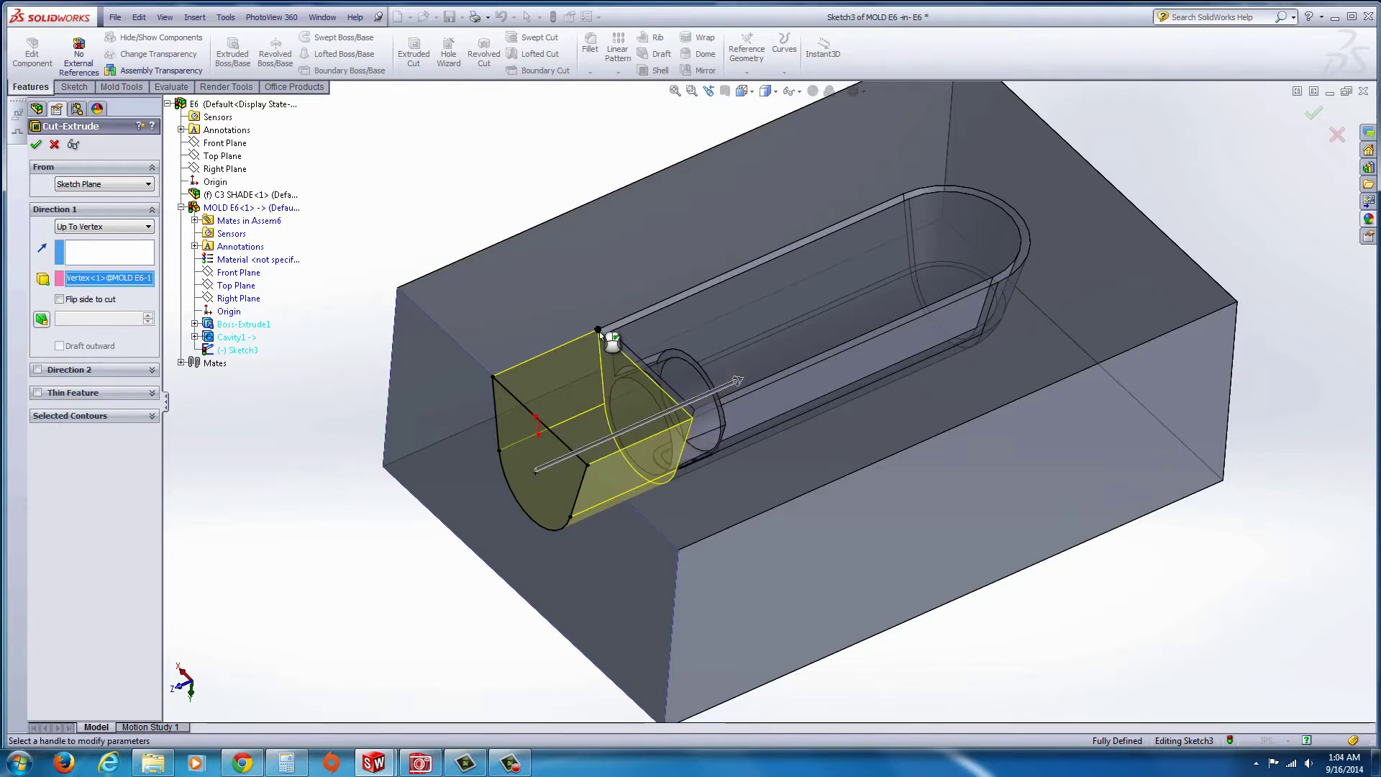
pyautogui.rightClick(600, 333)
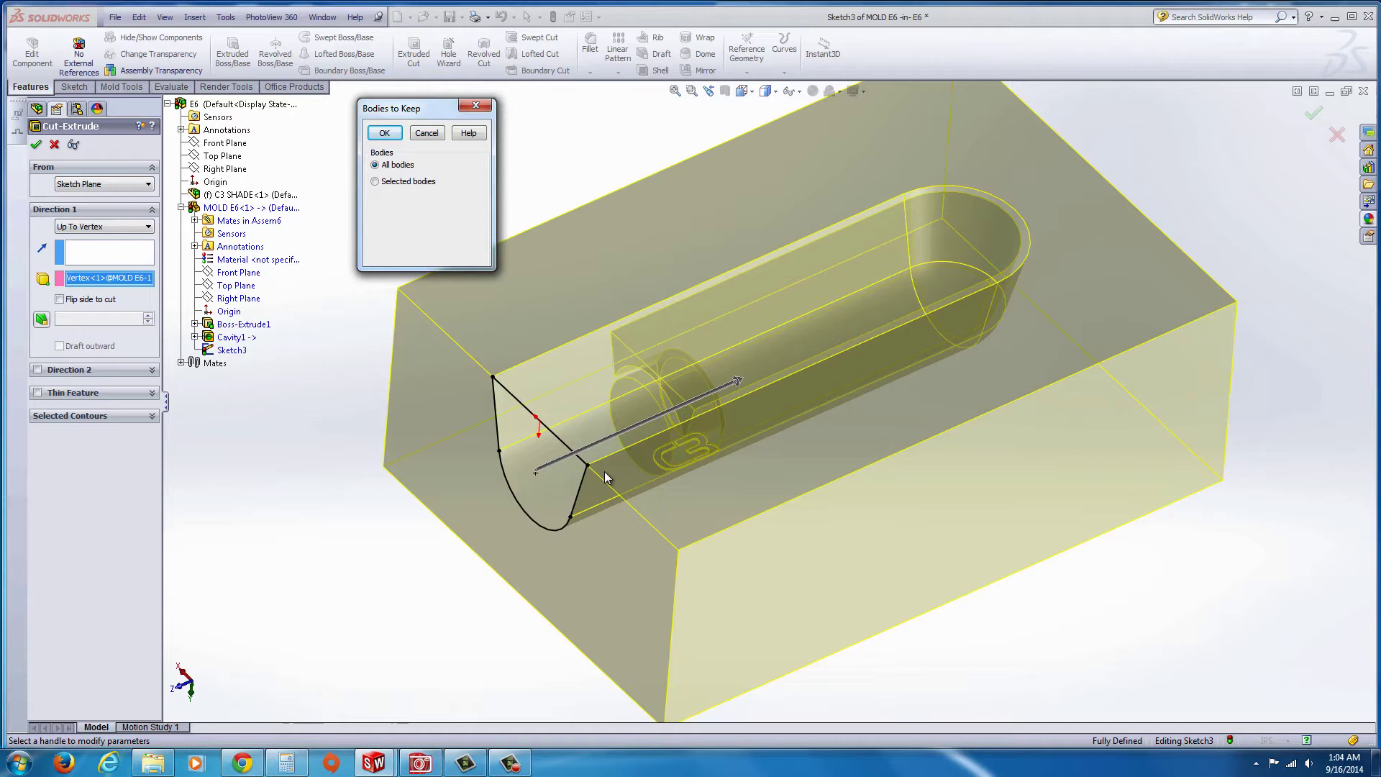
pyautogui.click(375, 182)
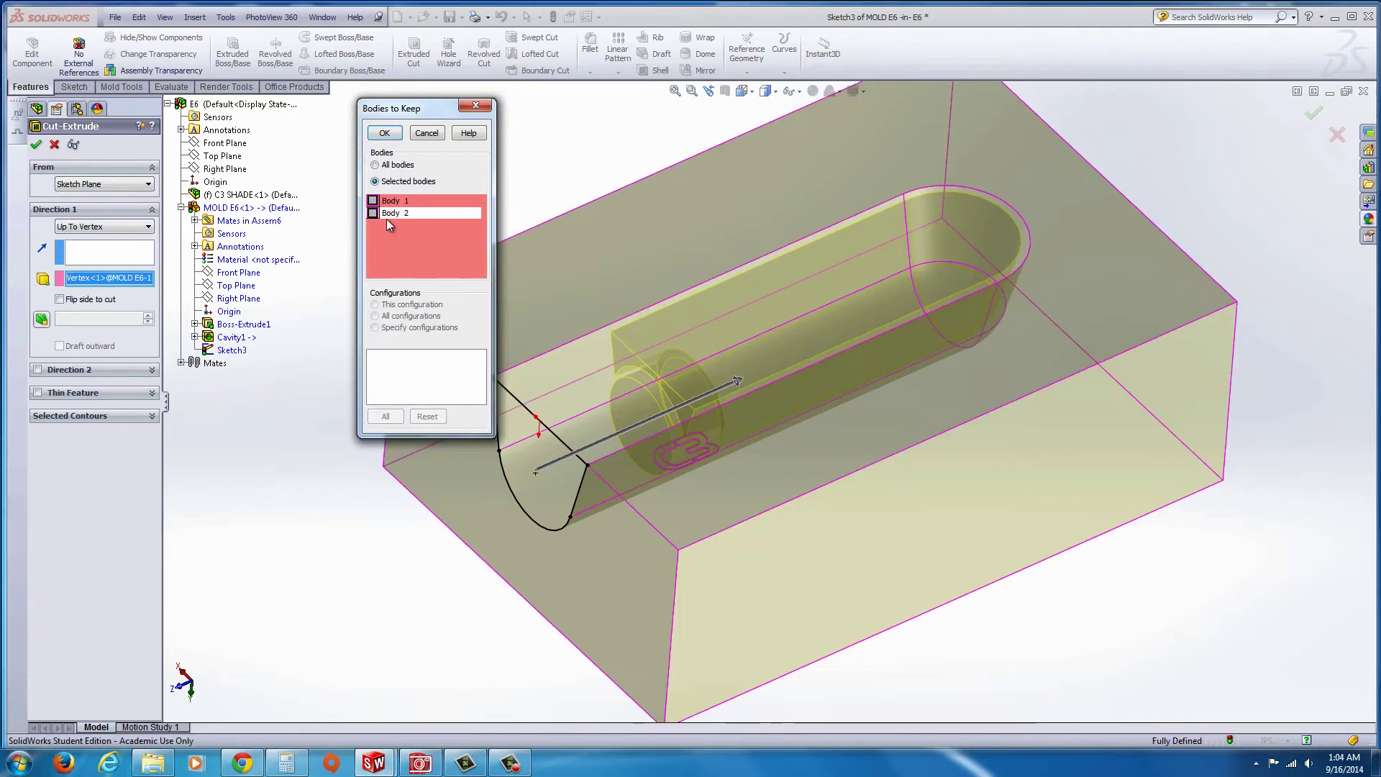
pyautogui.click(373, 212)
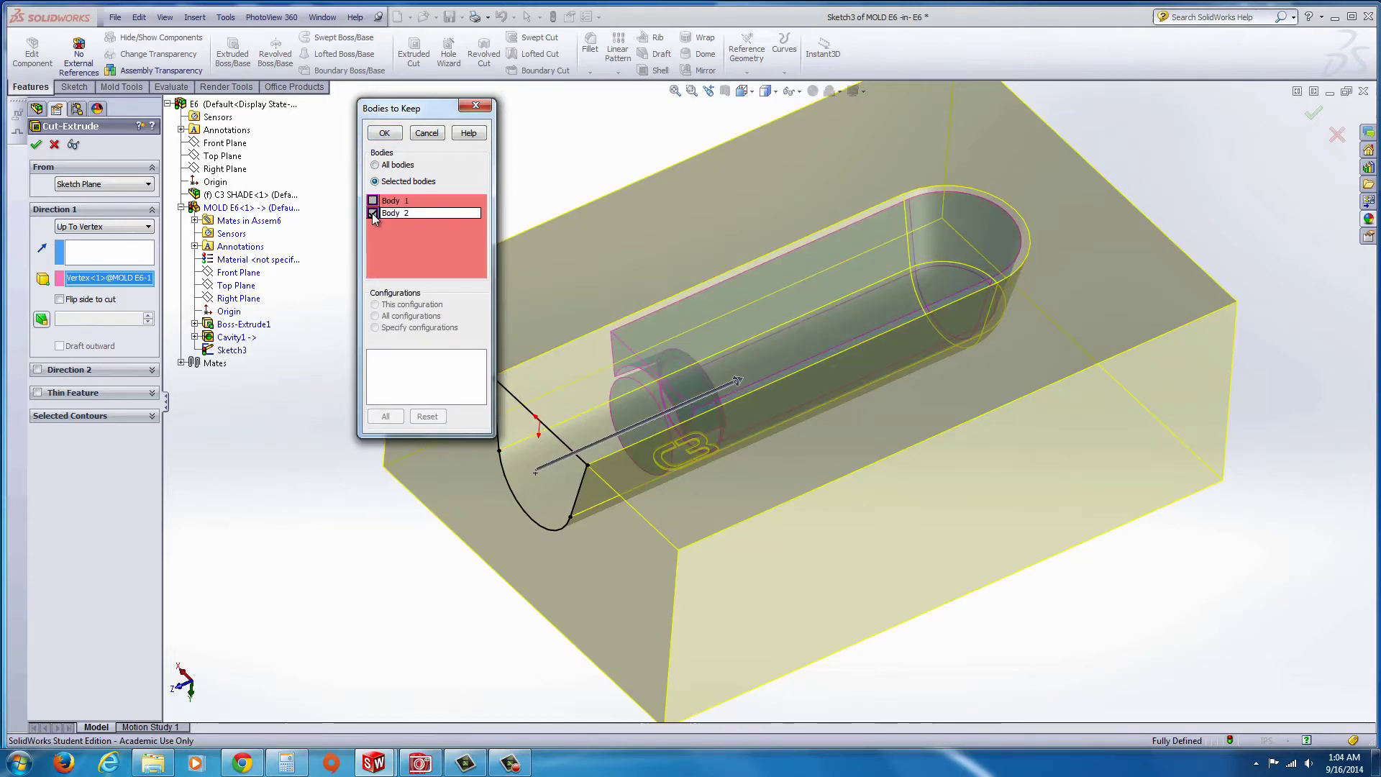
pyautogui.click(372, 201)
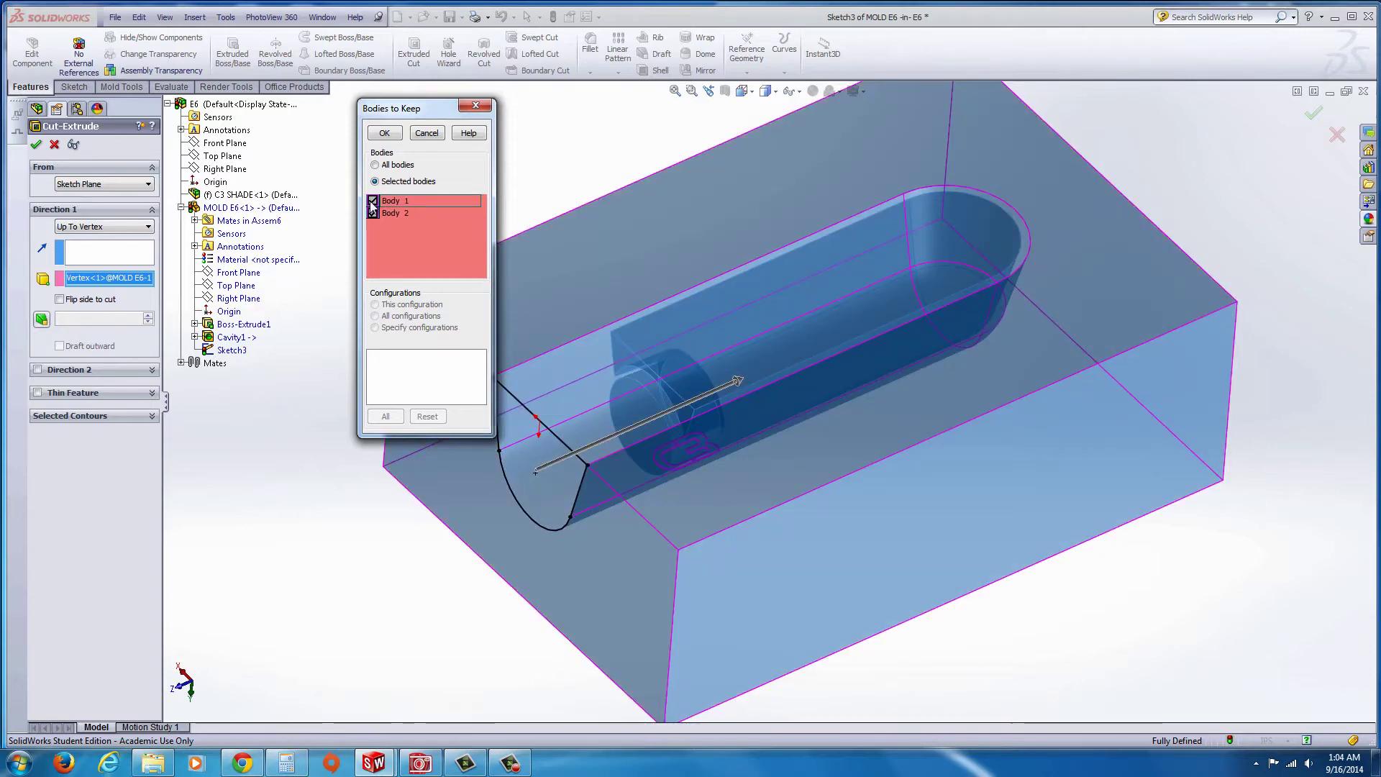
pyautogui.click(373, 213)
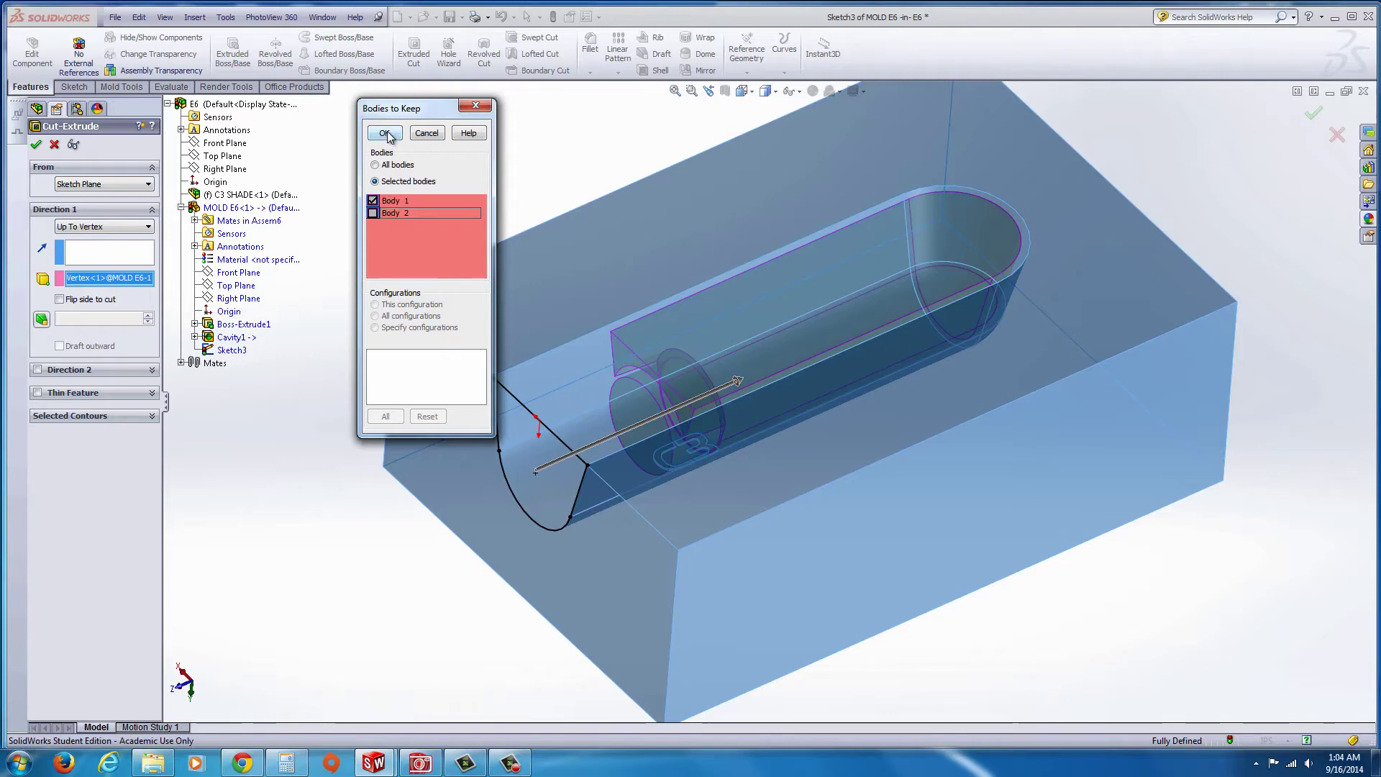
pyautogui.click(384, 133)
# Step: Clear the selection and check the new Cut-Extrude1 feature in MOLD E6's tree
pyautogui.click(354, 211)
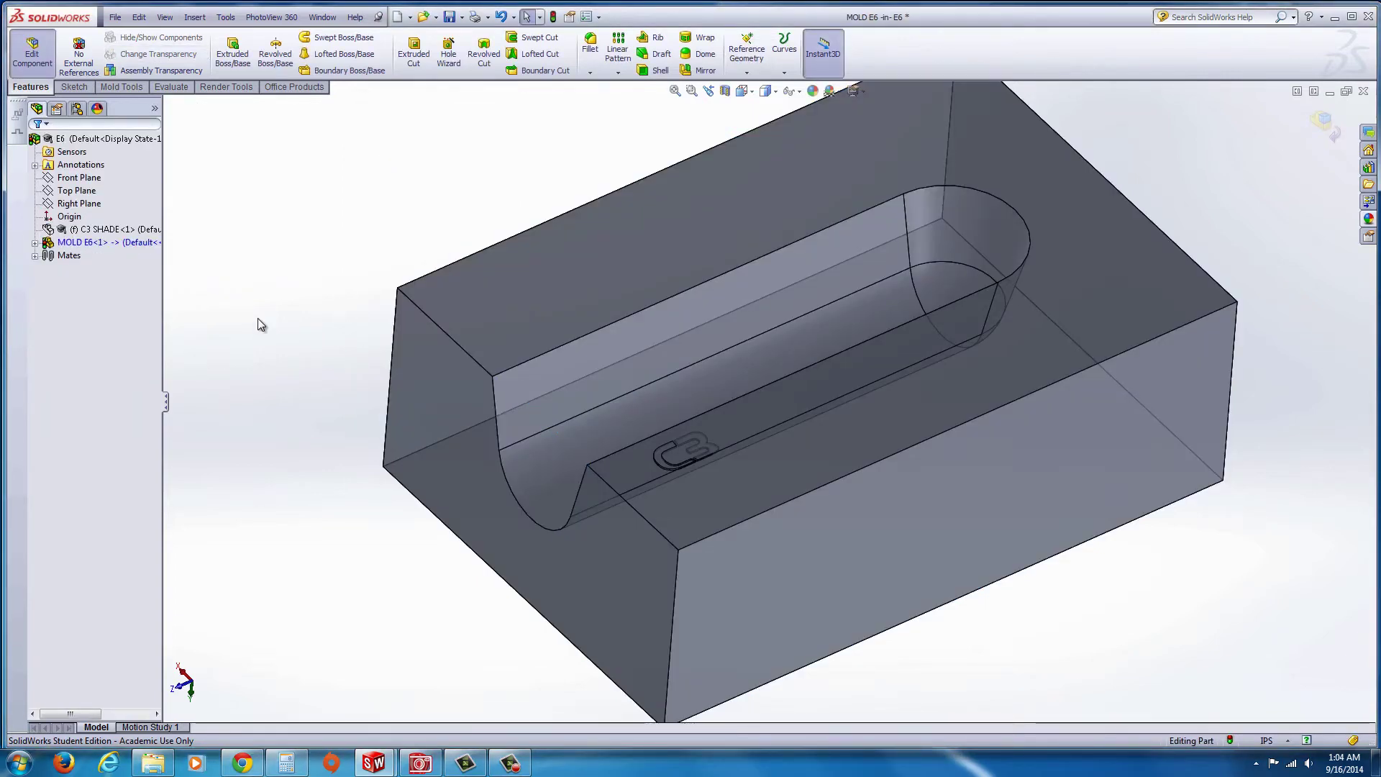
pyautogui.click(94, 166)
pyautogui.click(72, 138)
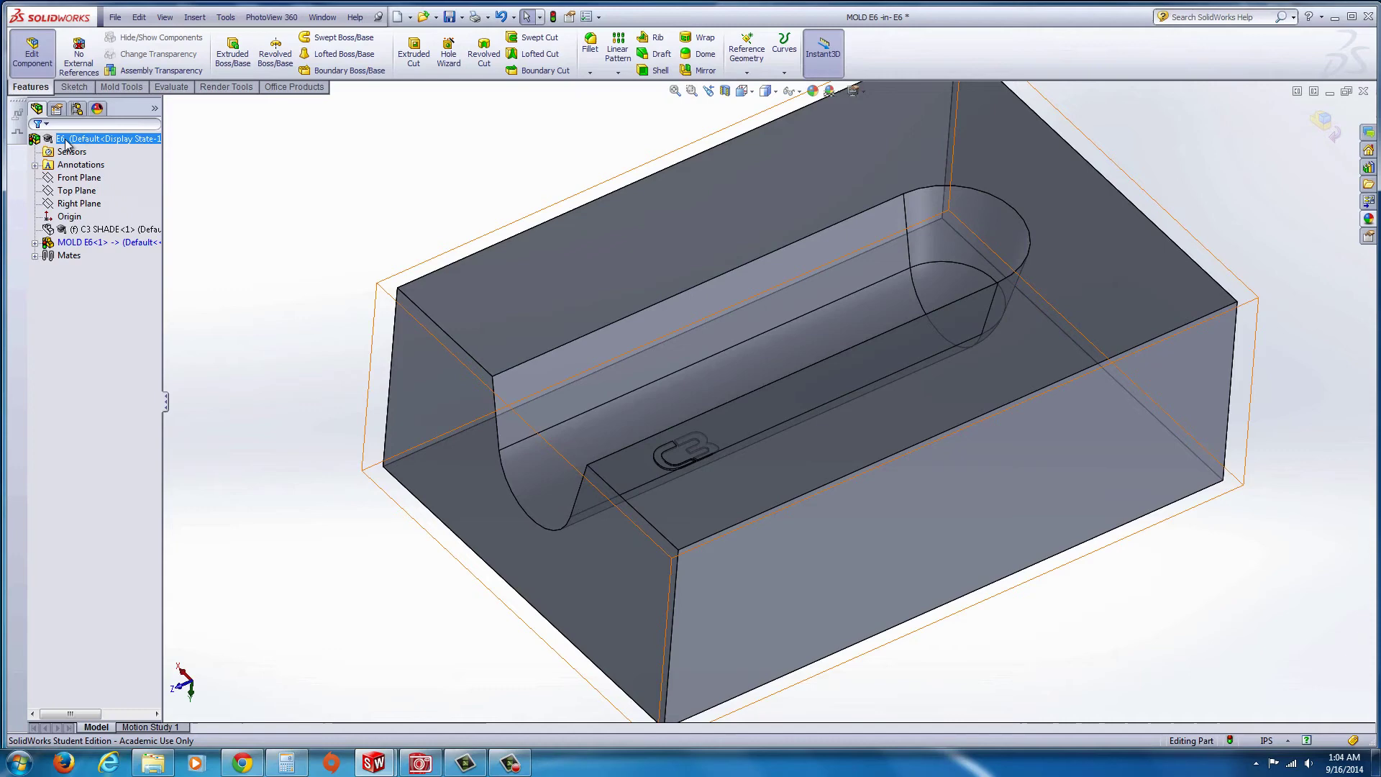
pyautogui.click(171, 253)
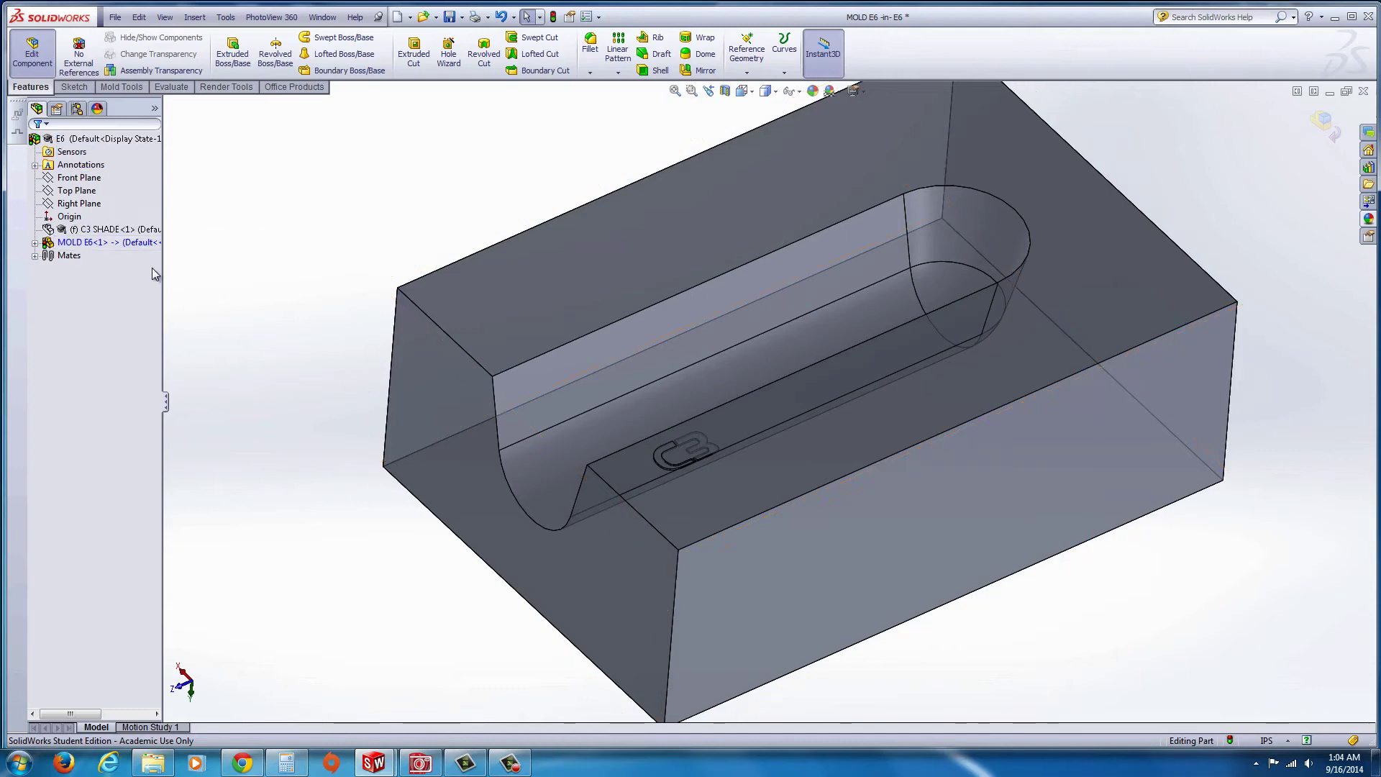
pyautogui.click(35, 244)
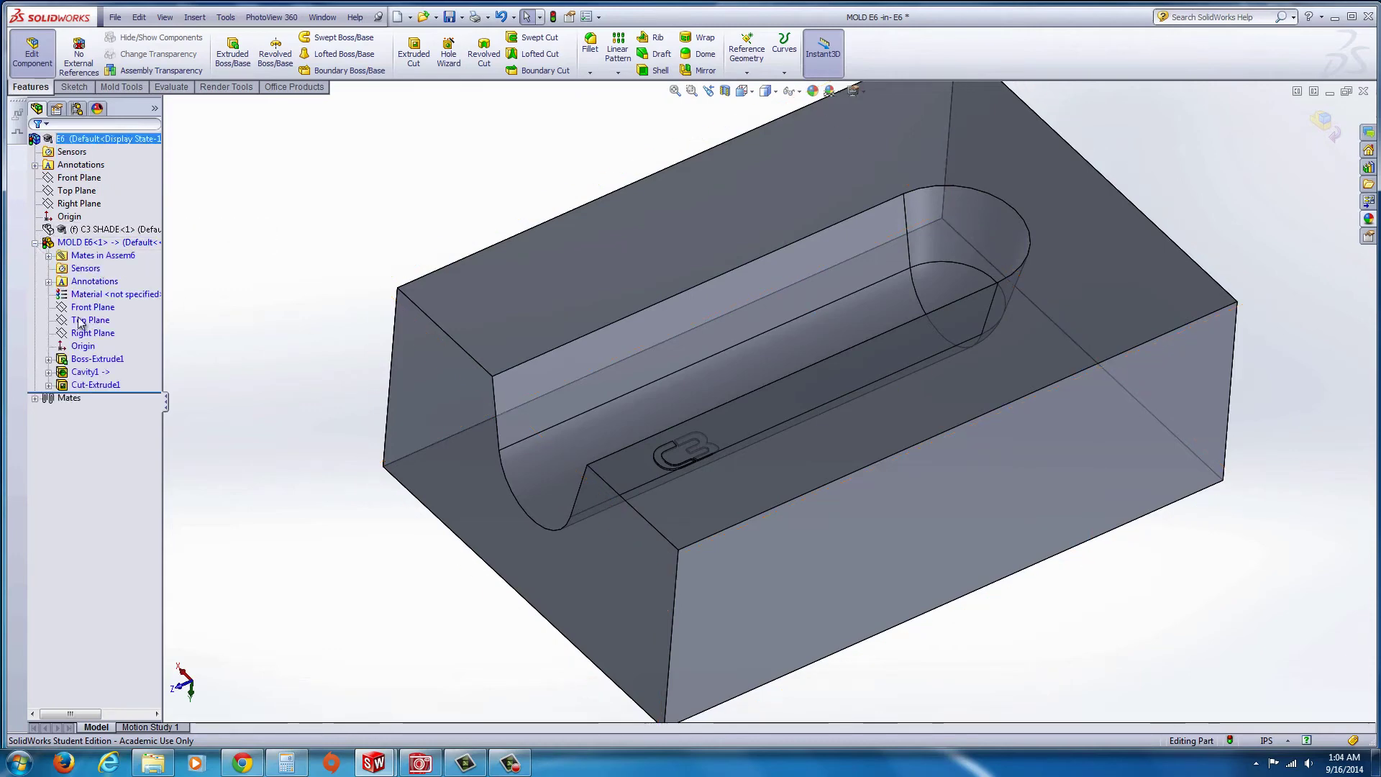
pyautogui.click(86, 385)
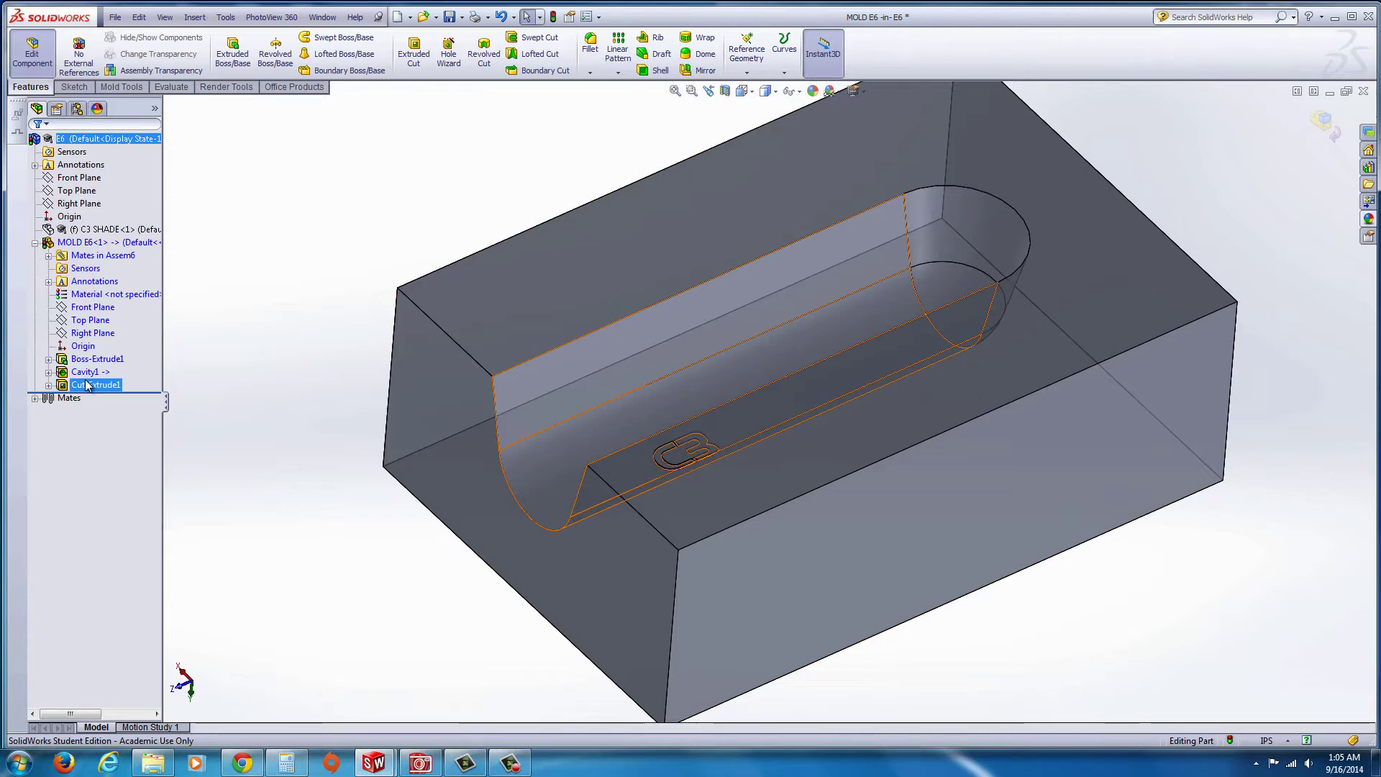
pyautogui.click(87, 245)
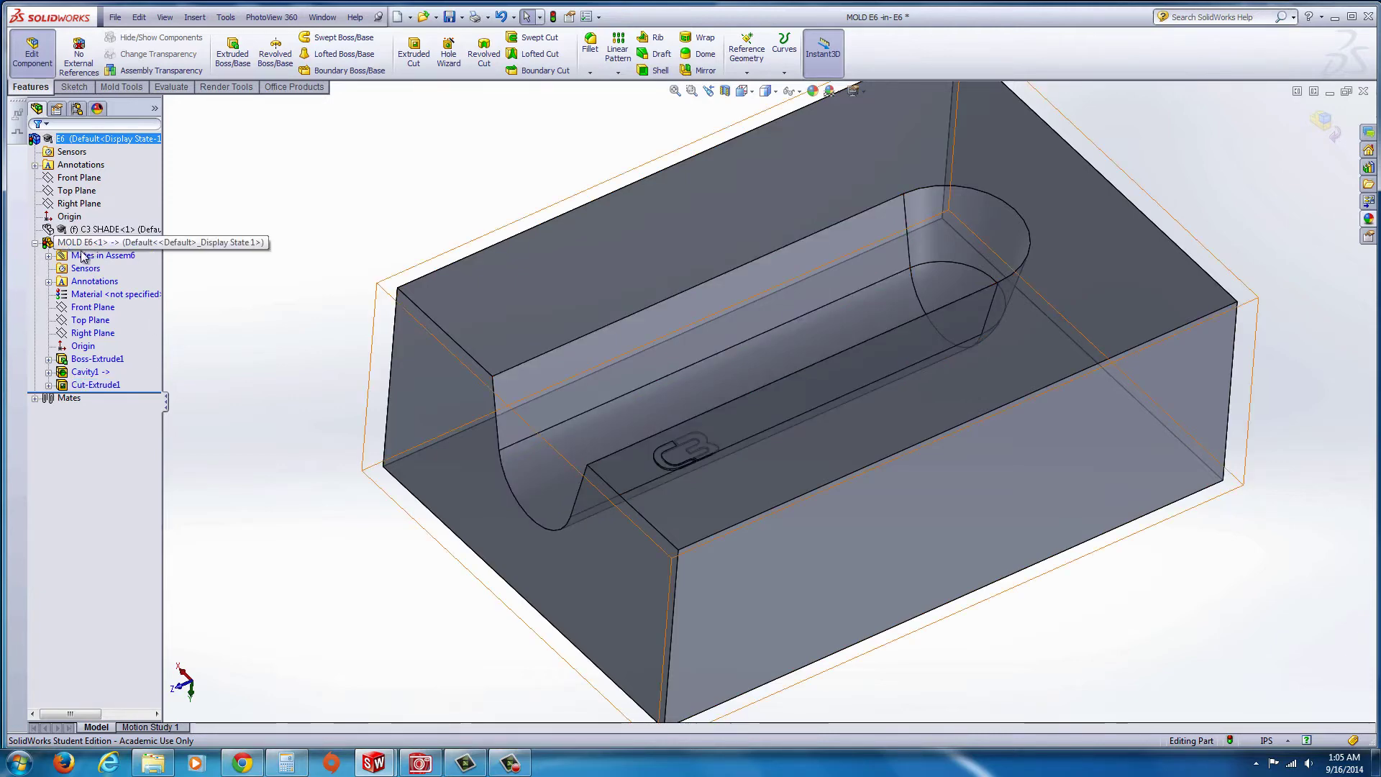
pyautogui.rightClick(503, 286)
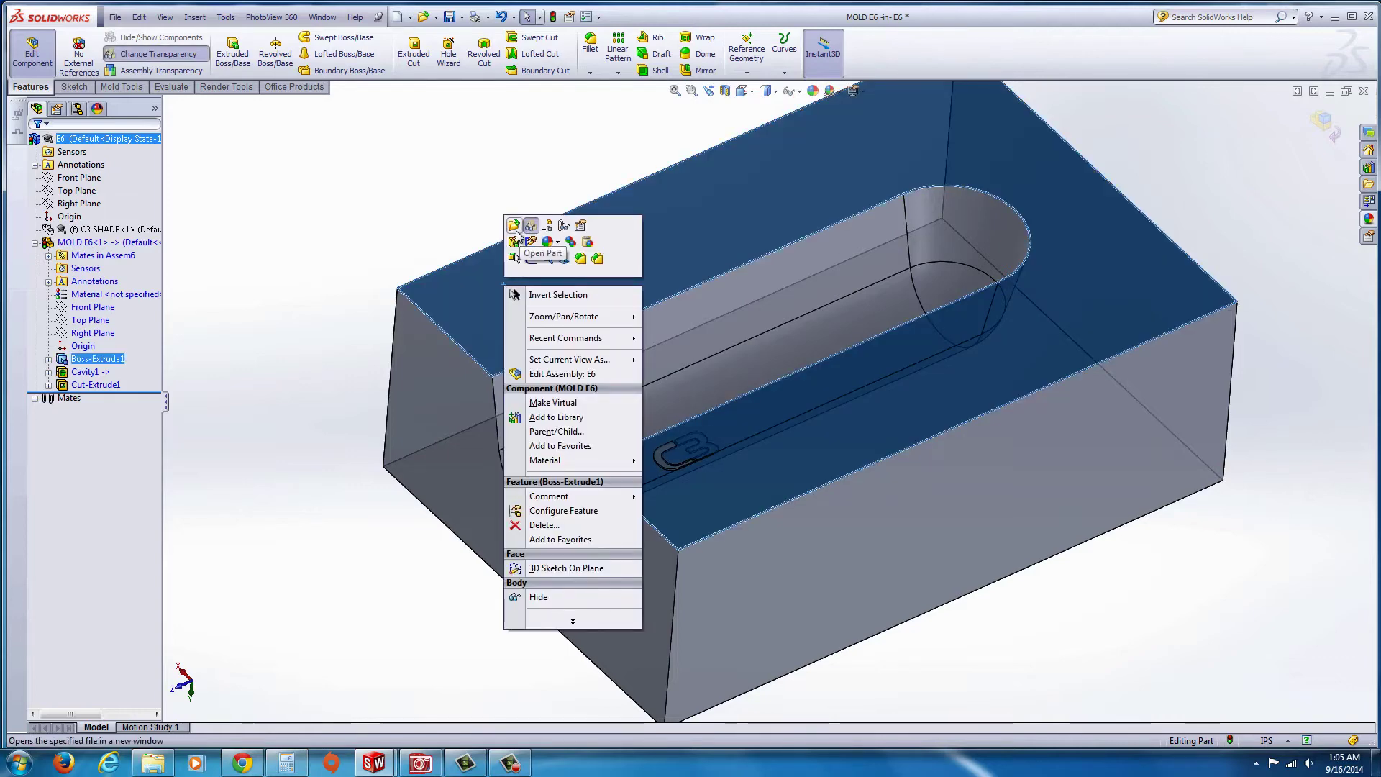
# Step: Open MOLD E6 in its own part window and show its configuration list
pyautogui.click(515, 232)
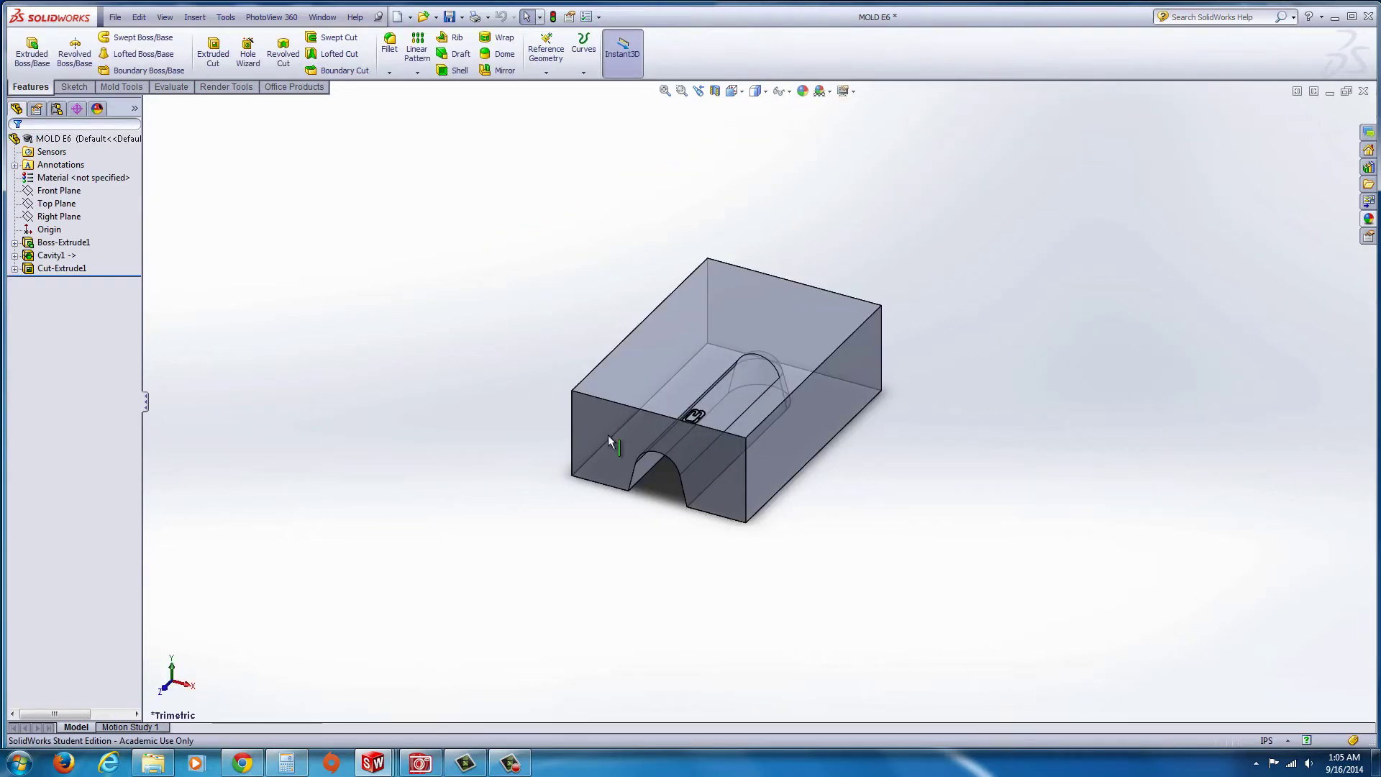
pyautogui.moveTo(608, 441); pyautogui.dragTo(841, 207, button='middle')
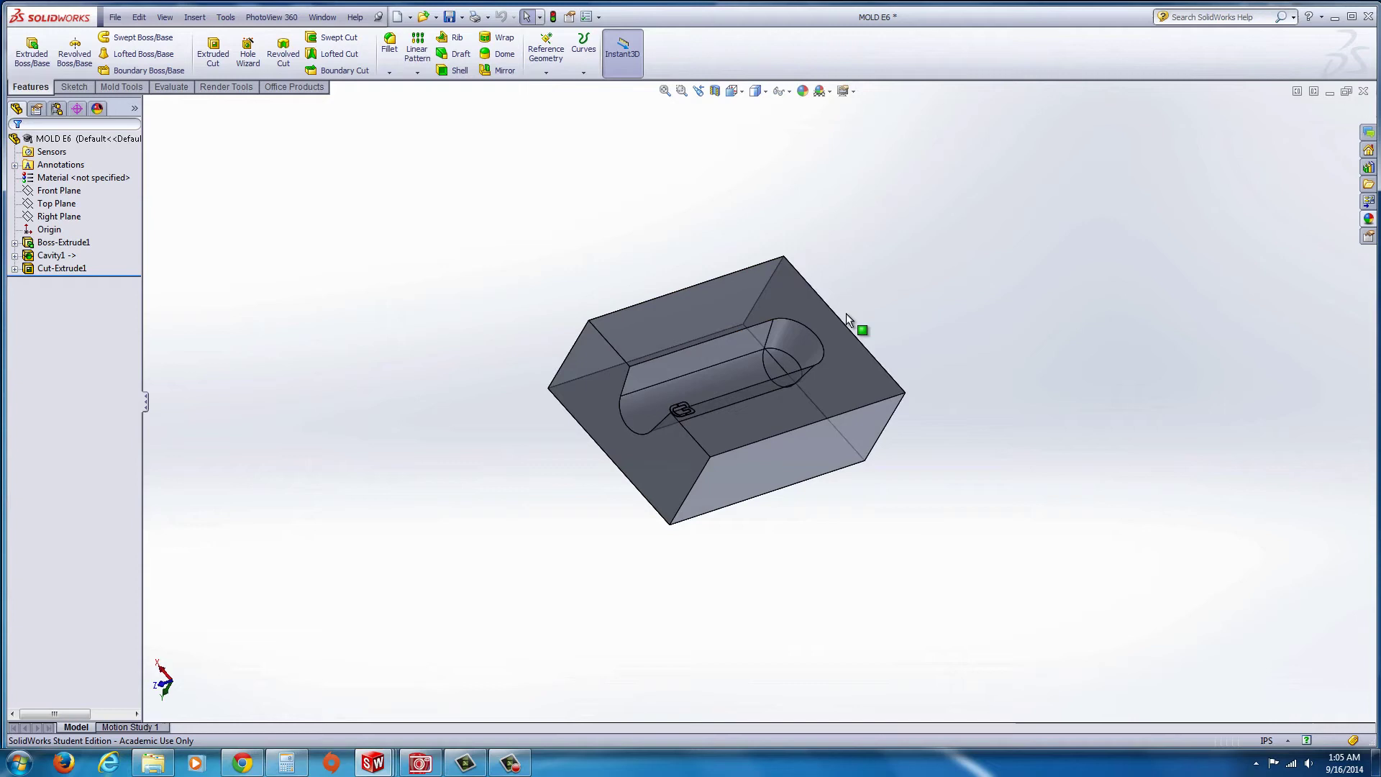
pyautogui.scroll(-3, 729, 342)
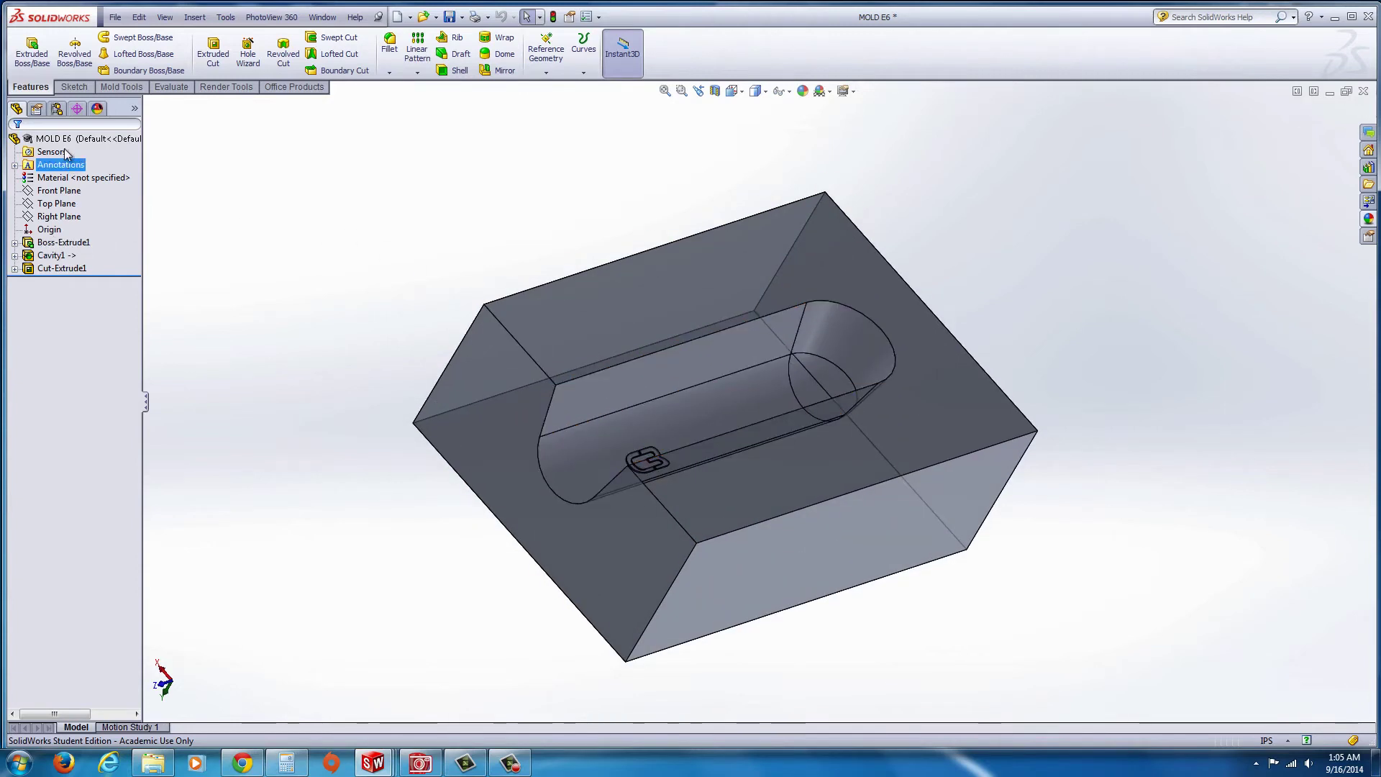
pyautogui.click(57, 109)
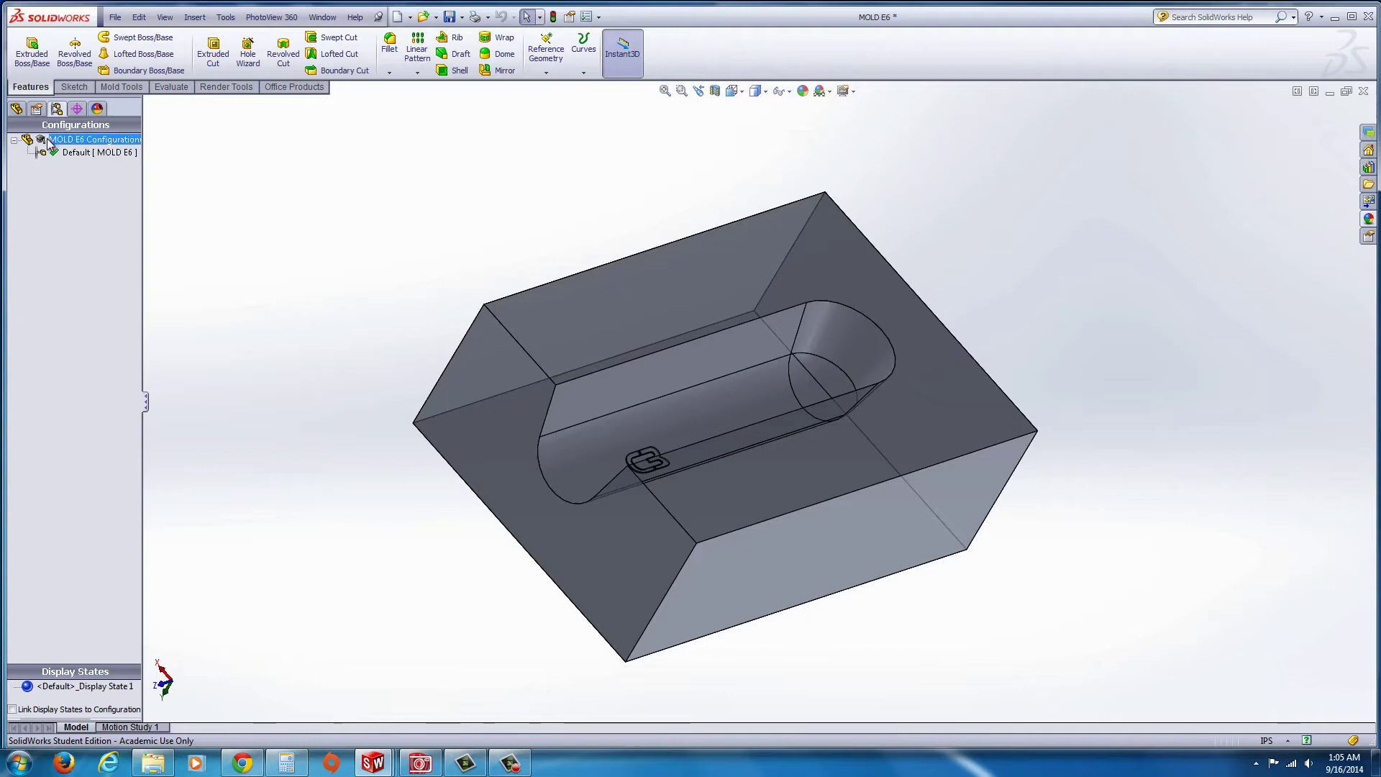
# Step: Add two new configurations to the part, CORE BOTTOM and CORE SIDE
pyautogui.rightClick(50, 140)
pyautogui.click(102, 233)
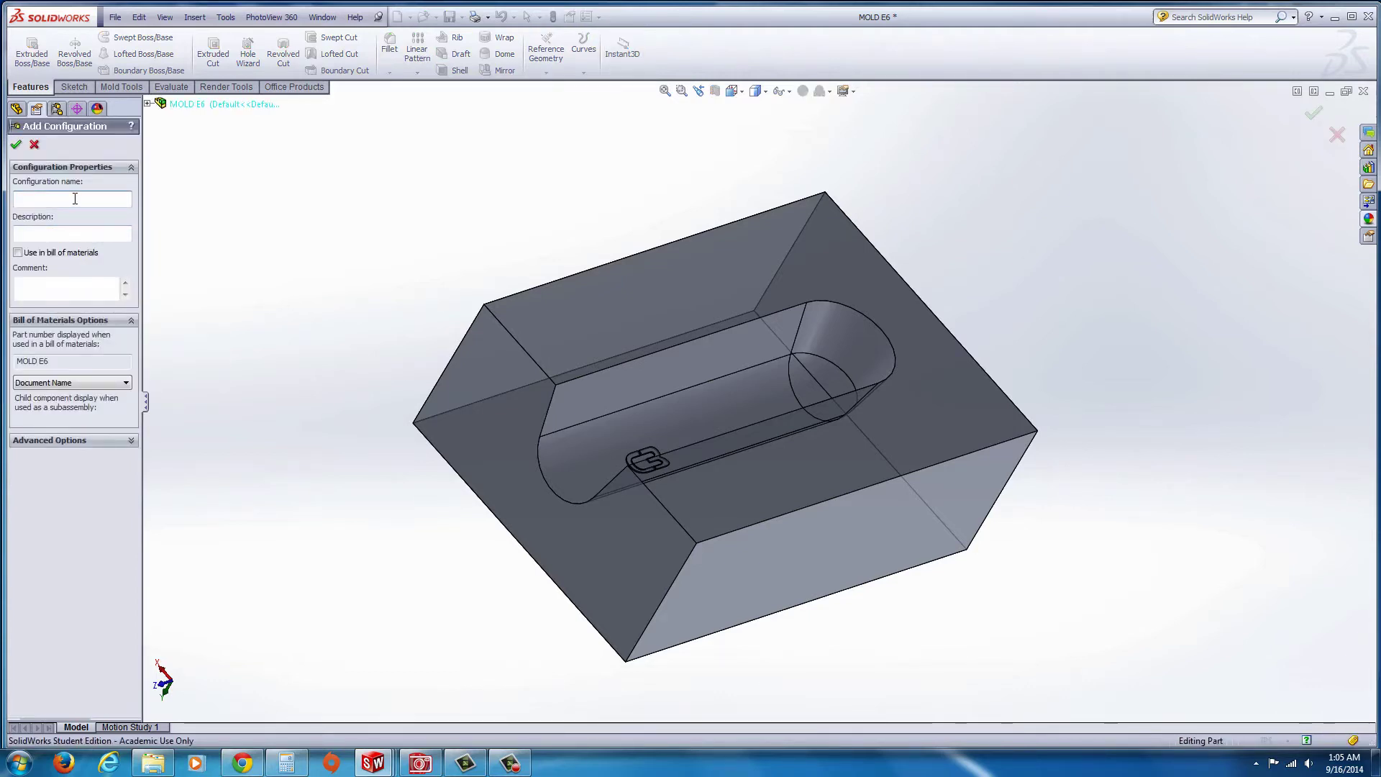
pyautogui.write('CORE')
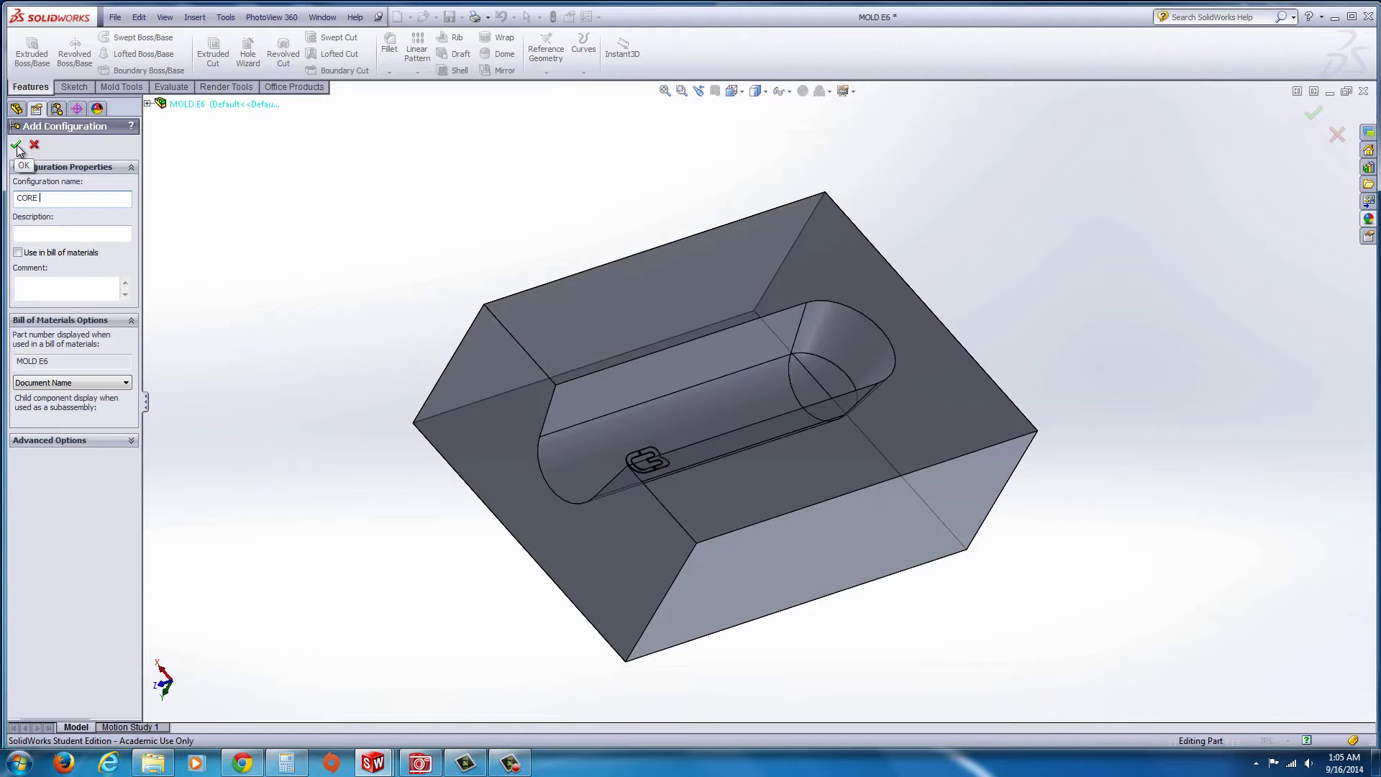
pyautogui.write('BOTTOM')
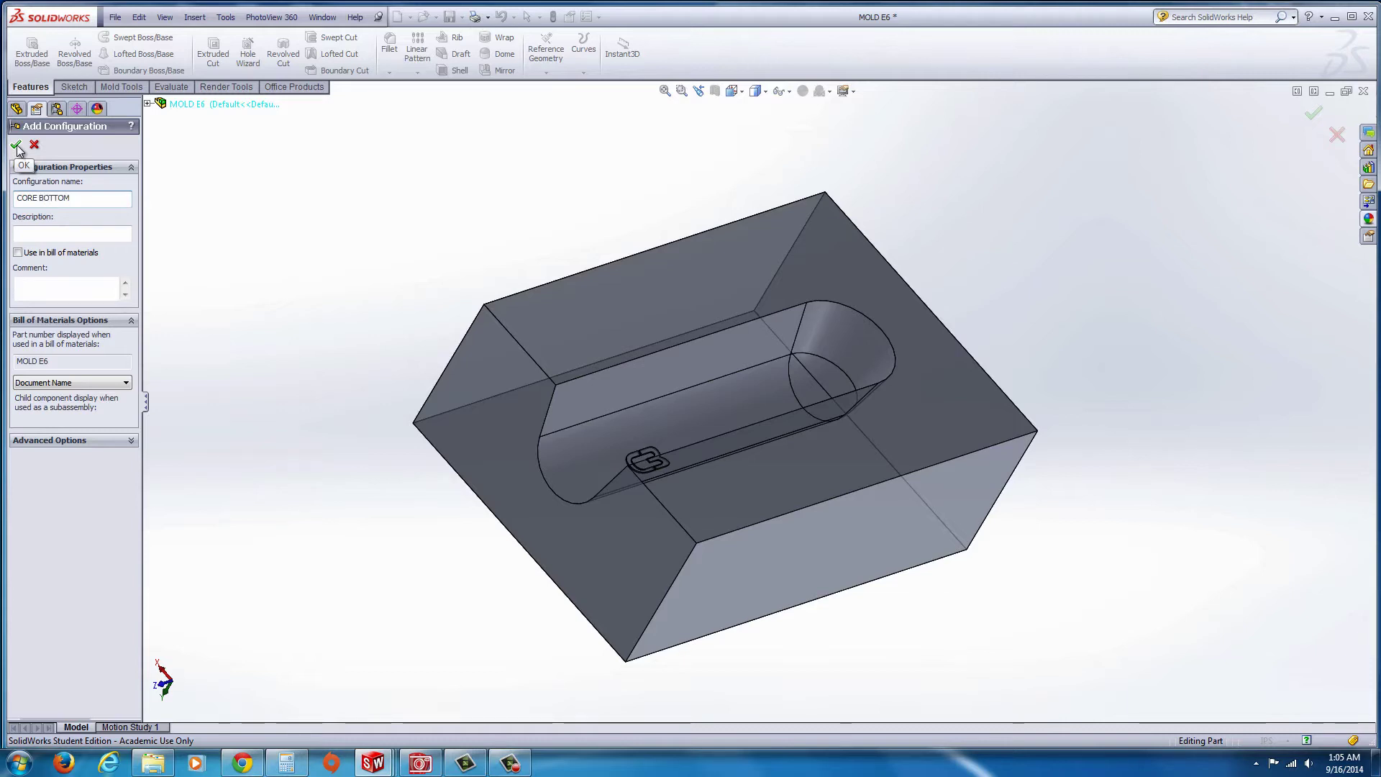
pyautogui.click(18, 141)
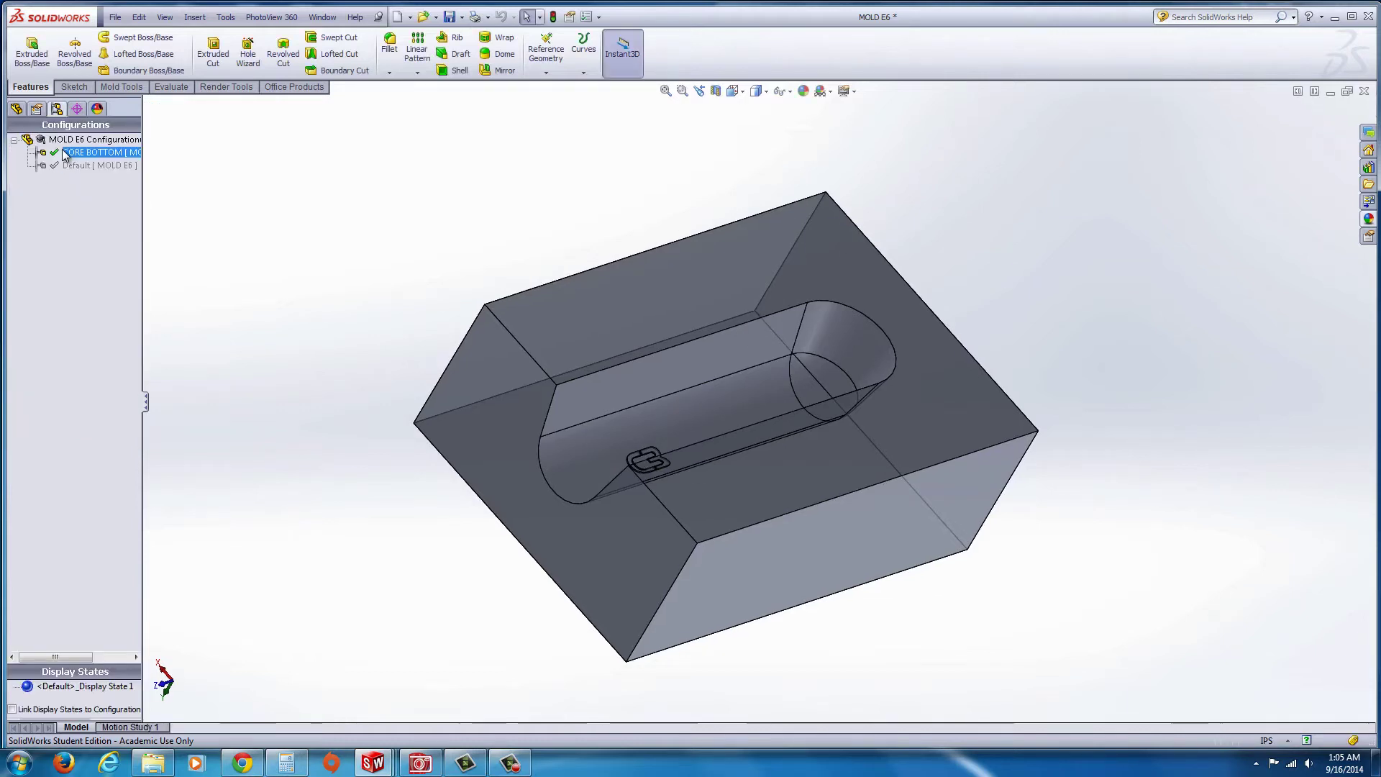
pyautogui.rightClick(54, 142)
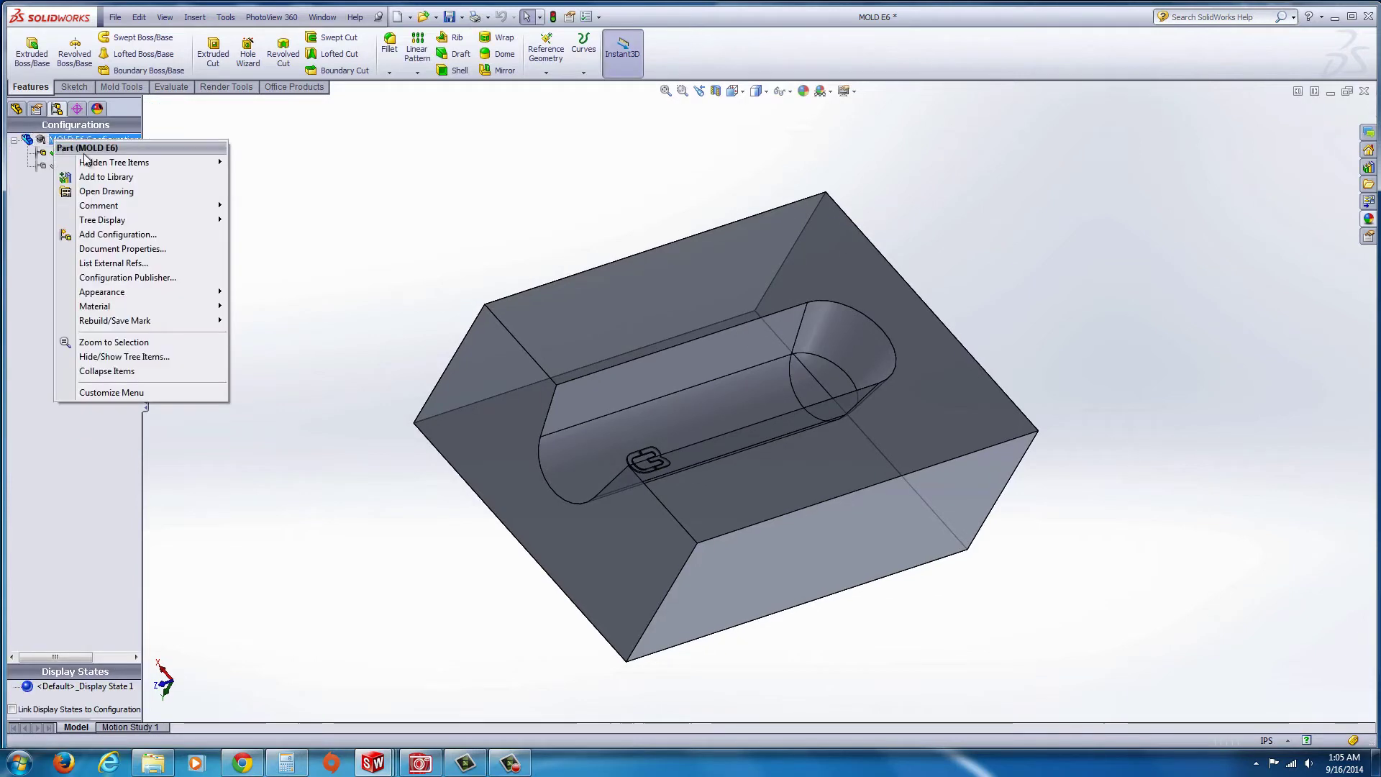
pyautogui.click(87, 234)
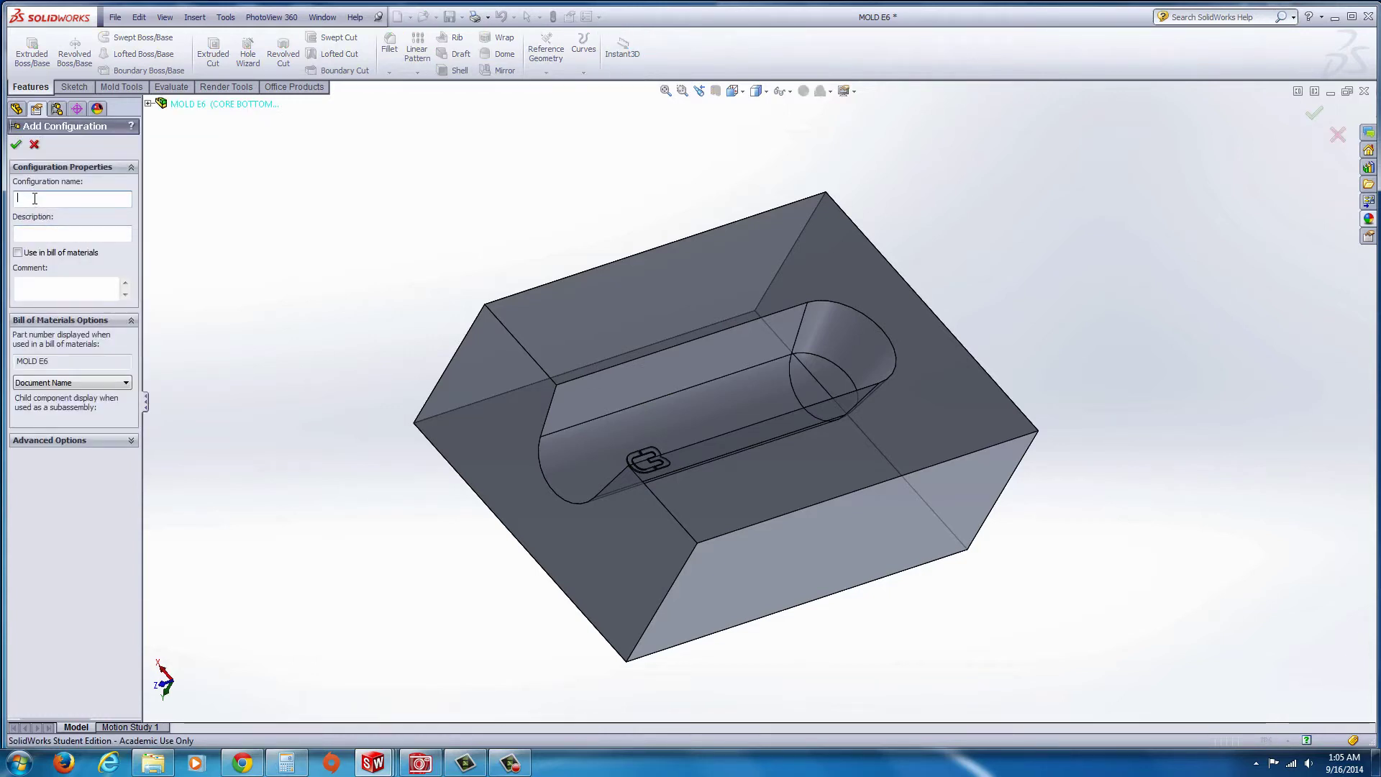
pyautogui.write('cORE SIDE')
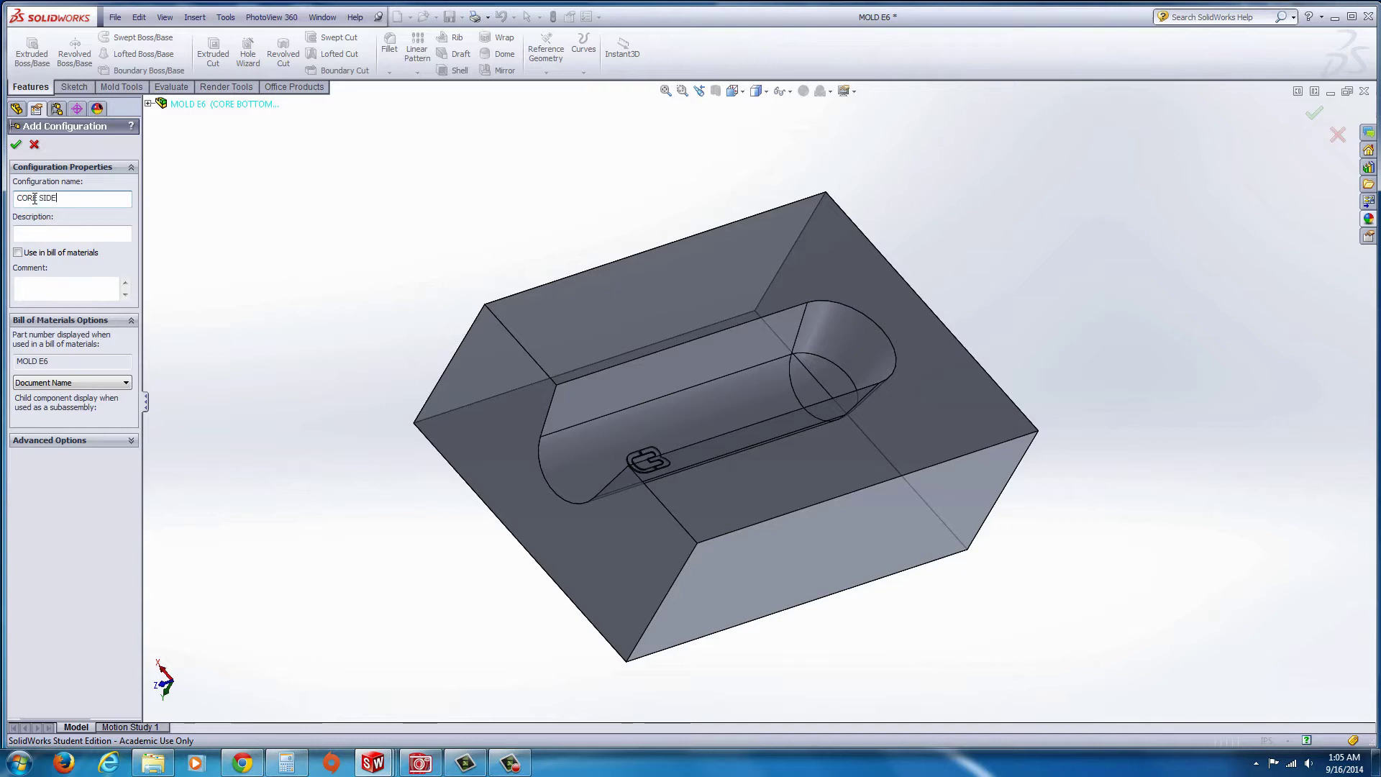
pyautogui.click(15, 145)
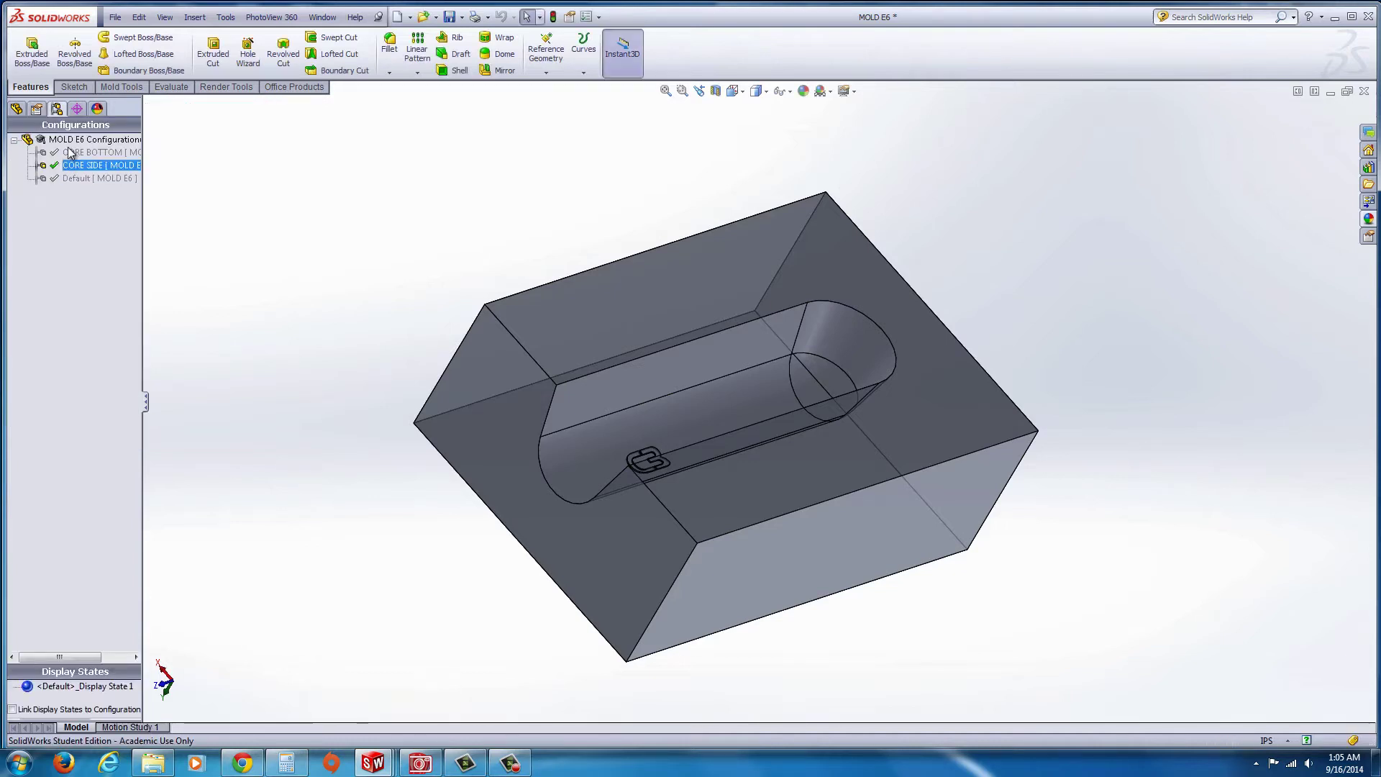
# Step: Rename the Default configuration to CAVITY
pyautogui.click(74, 179)
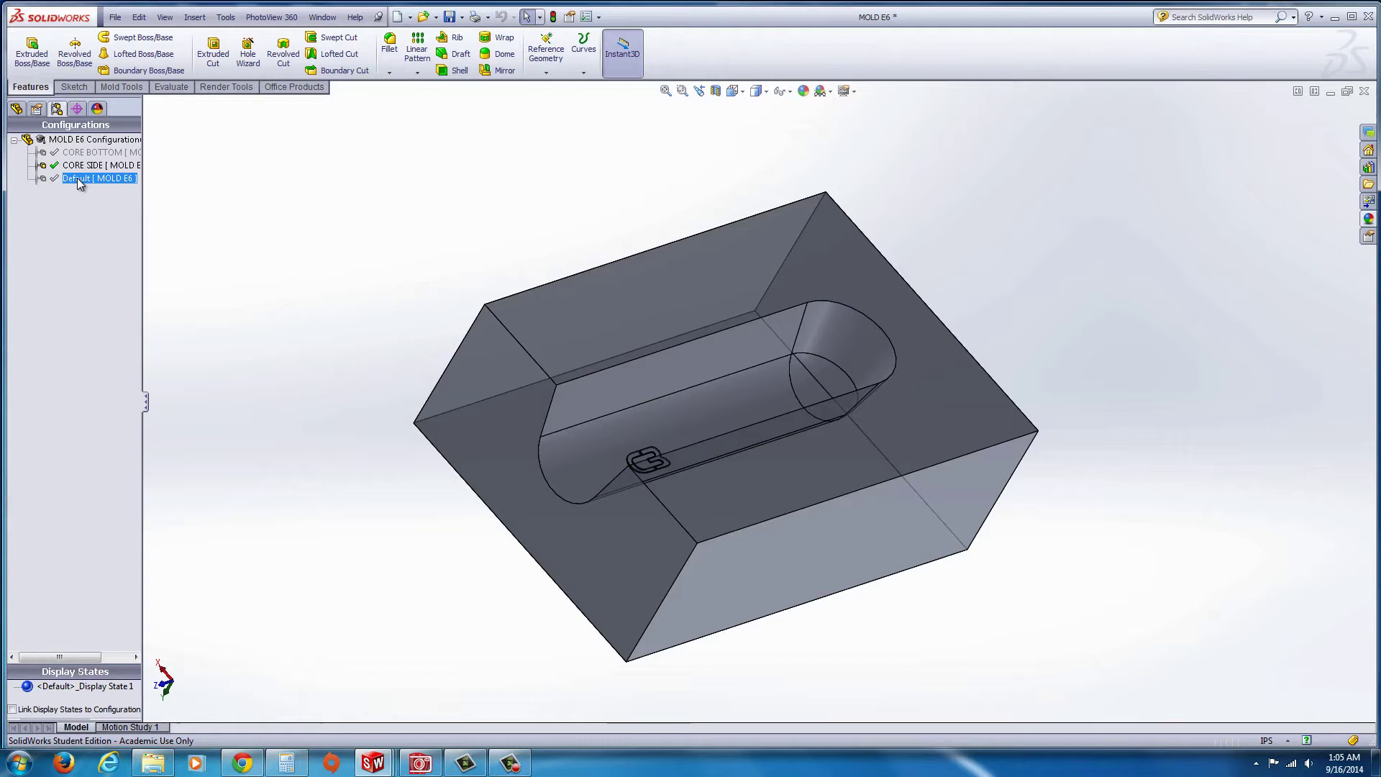
pyautogui.click(83, 180)
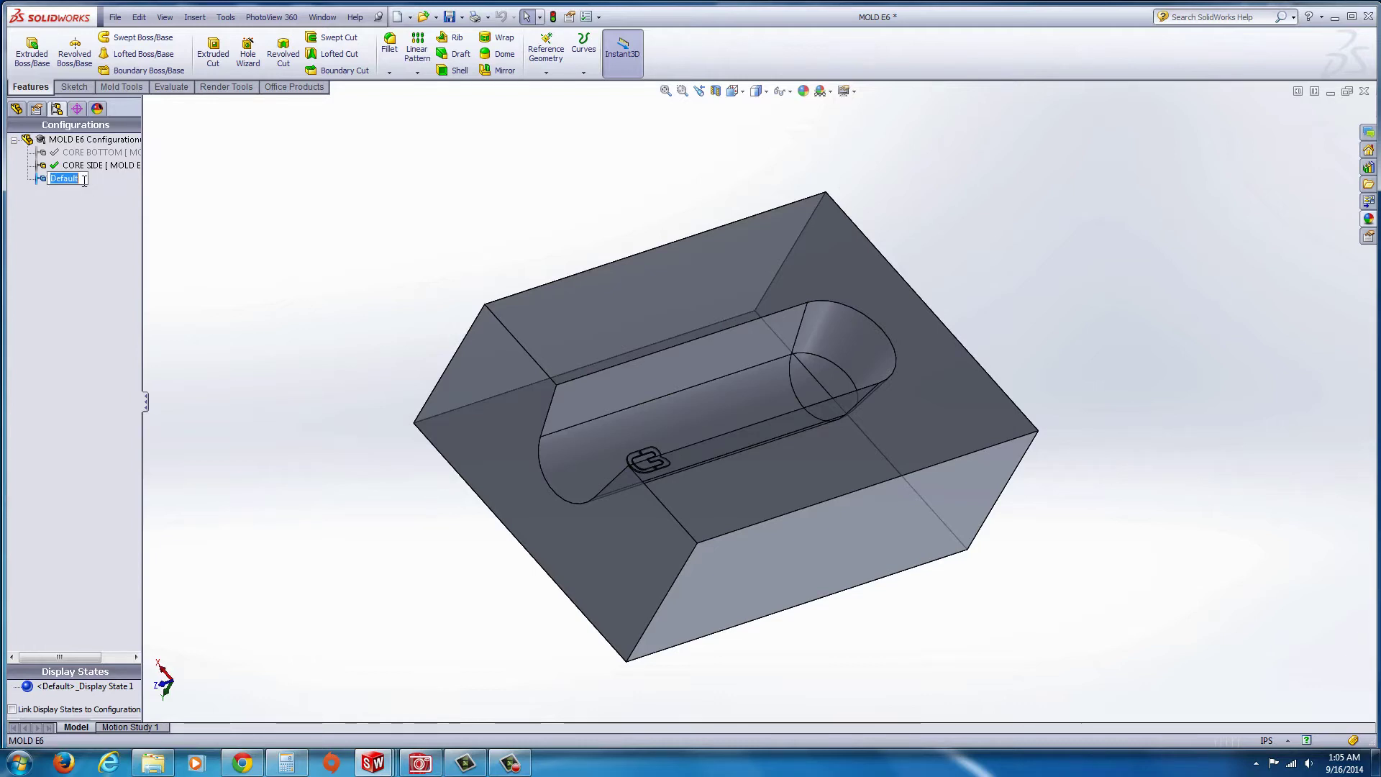
pyautogui.write('CAVITY')
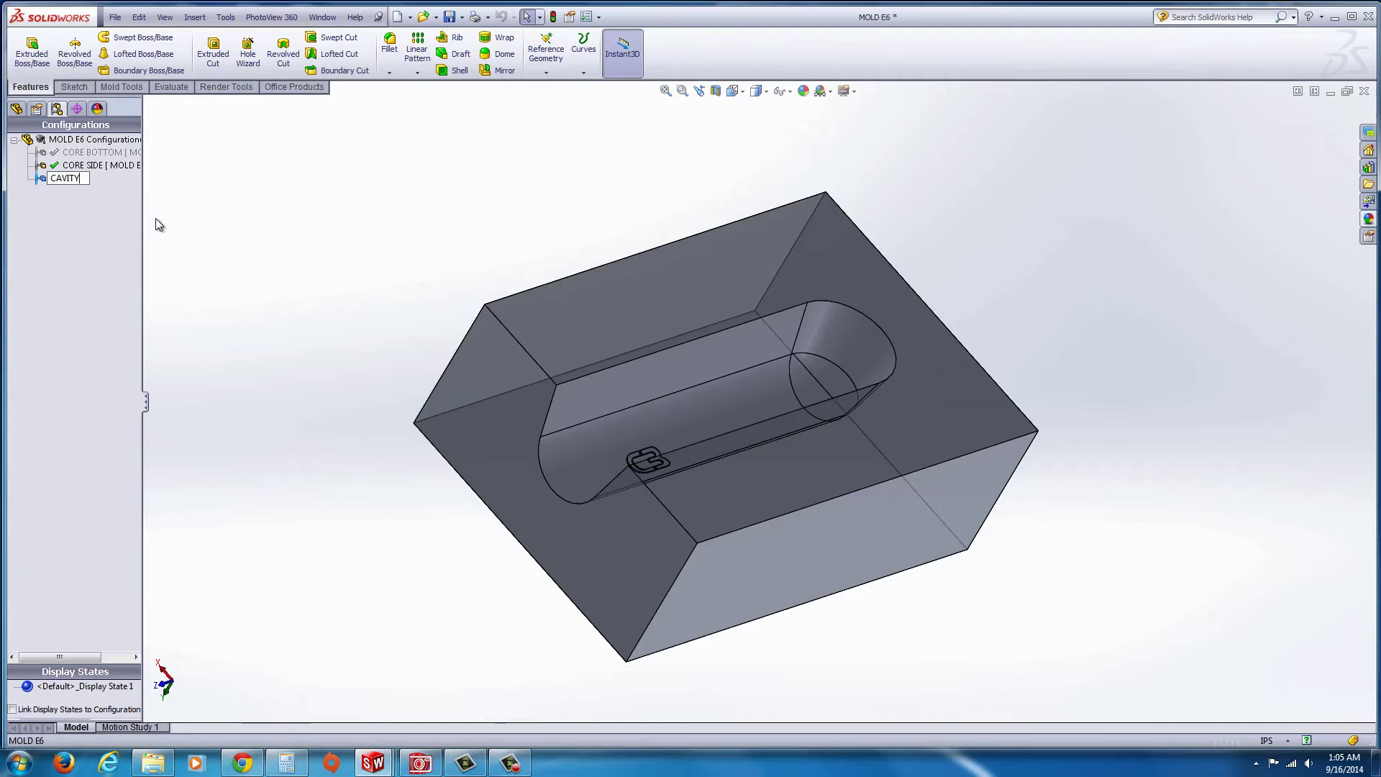
pyautogui.click(182, 239)
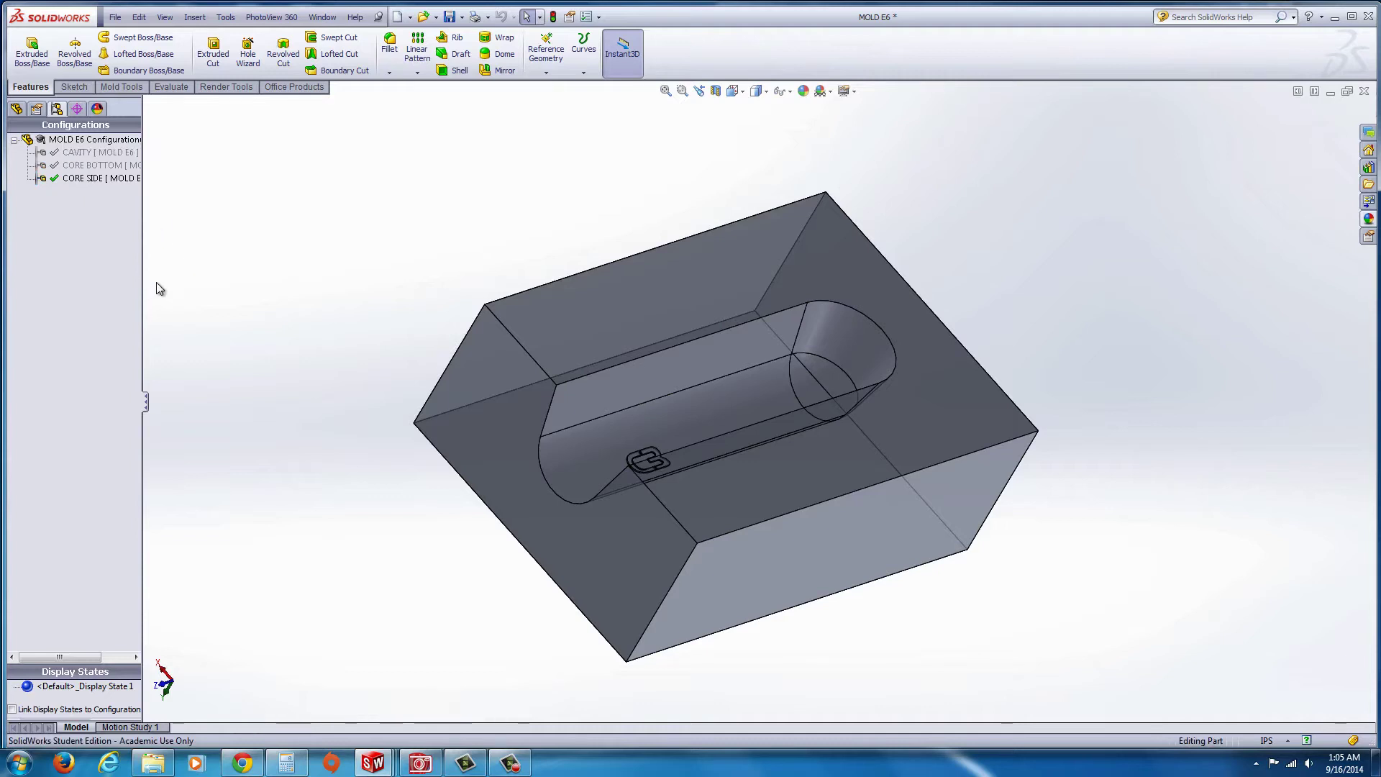
pyautogui.click(95, 179)
# Step: Activate CORE BOTTOM and suppress Cut-Extrude1 there to reveal the cavity body inside
pyautogui.click(74, 153)
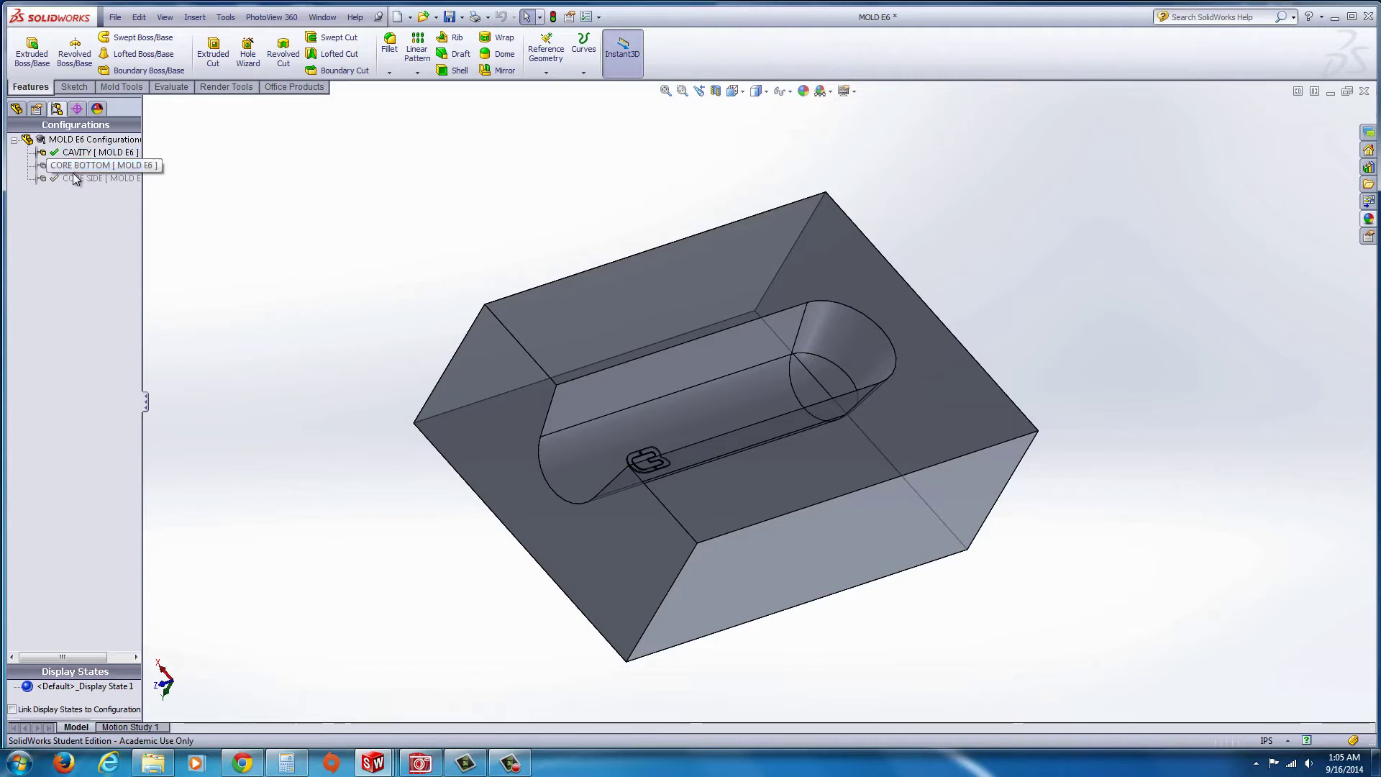
pyautogui.doubleClick(76, 166)
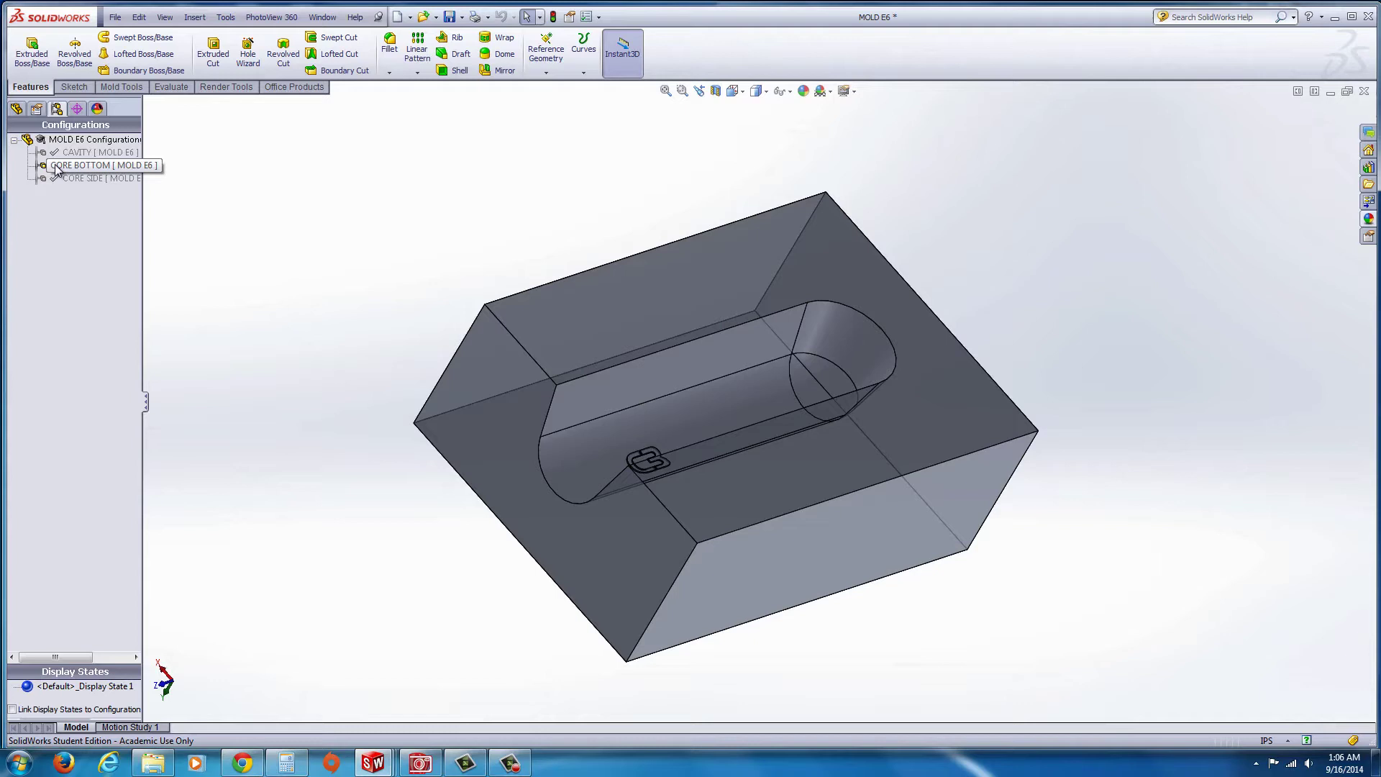
pyautogui.click(15, 109)
pyautogui.click(51, 268)
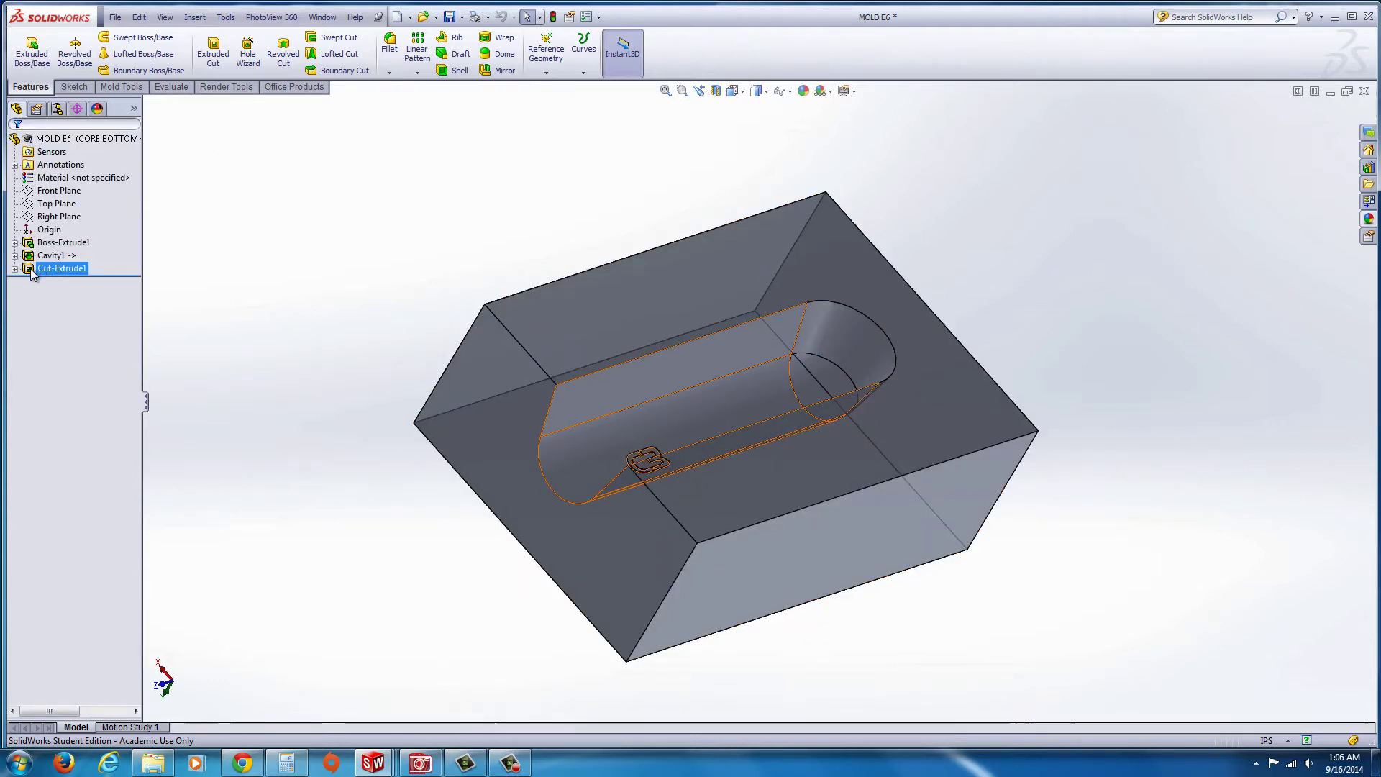
pyautogui.rightClick(31, 271)
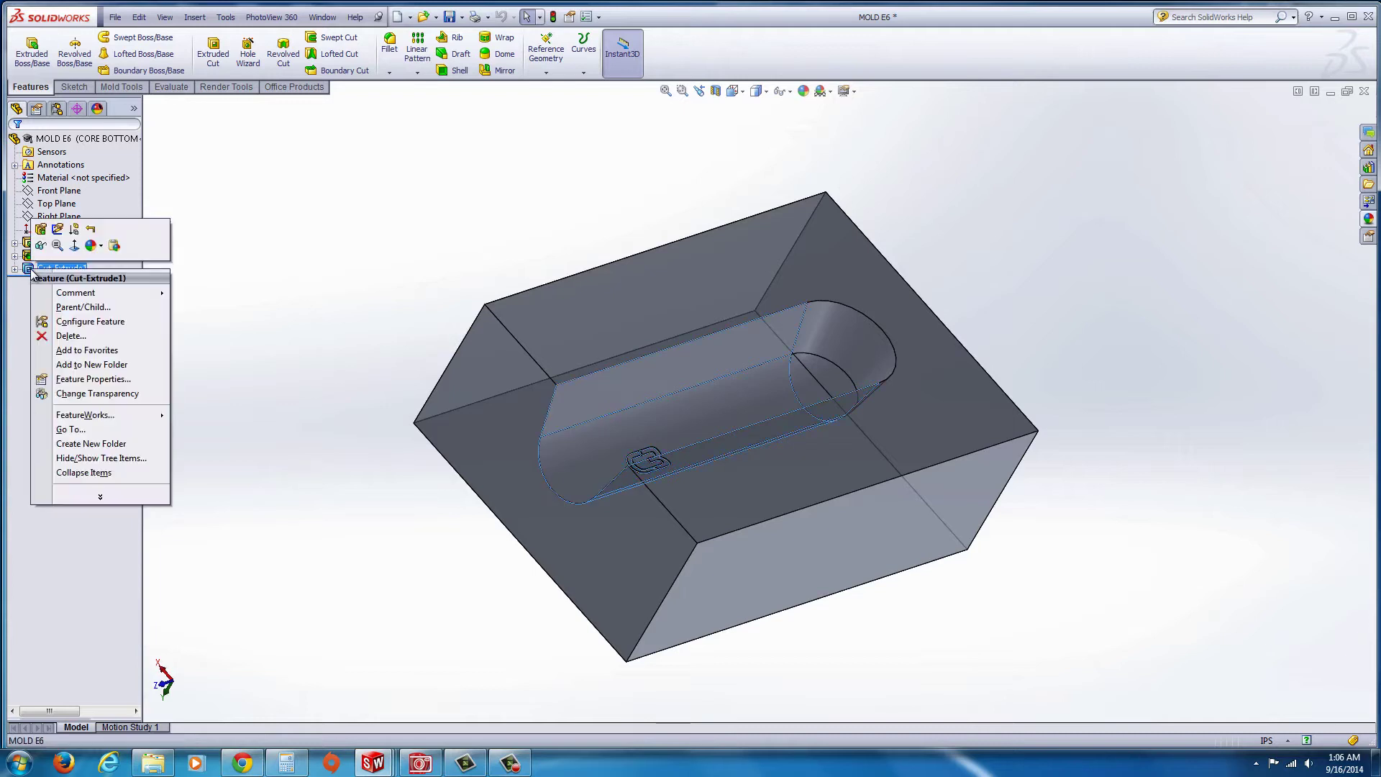
pyautogui.click(75, 230)
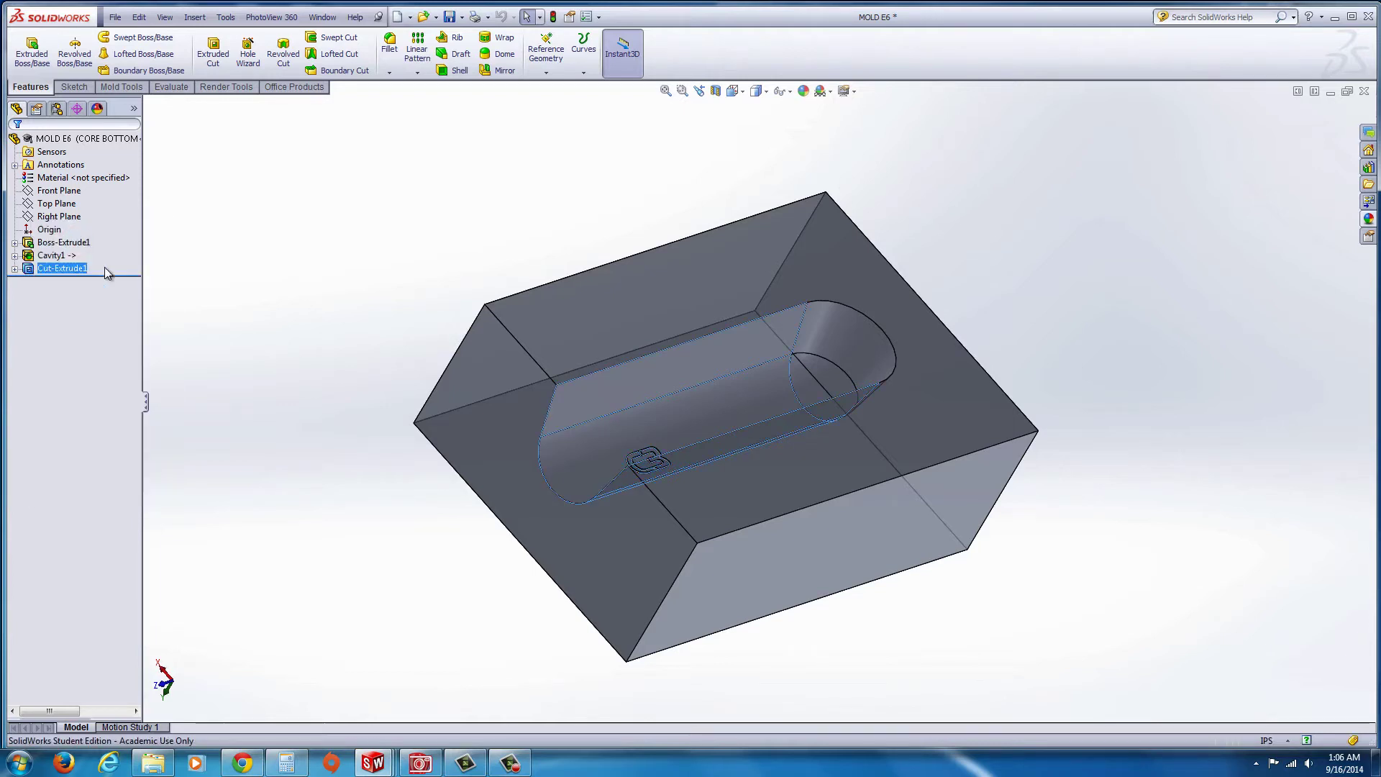
pyautogui.moveTo(524, 489)
pyautogui.mouseDown(button='middle')
pyautogui.moveTo(418, 518)
pyautogui.moveTo(504, 489)
pyautogui.mouseUp(button='middle')
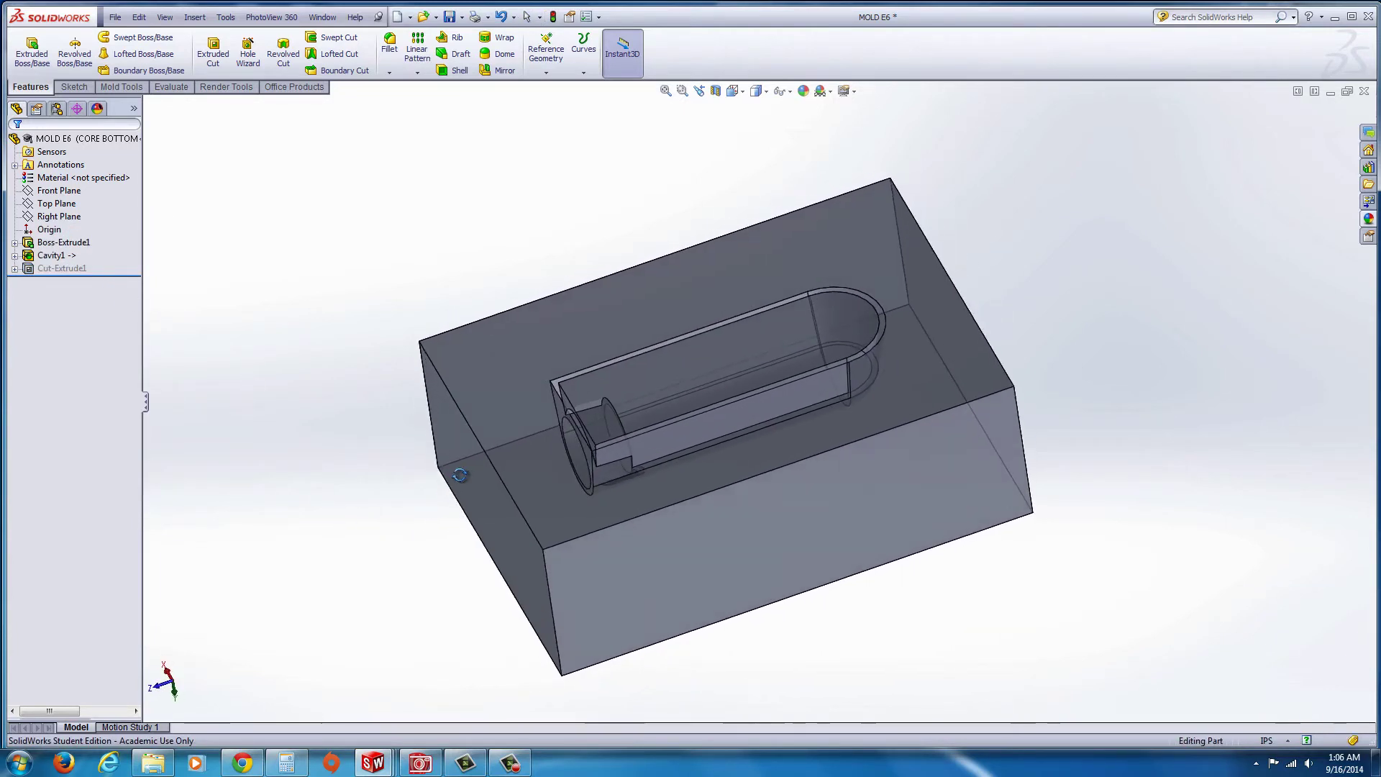
pyautogui.scroll(-3, 612, 409)
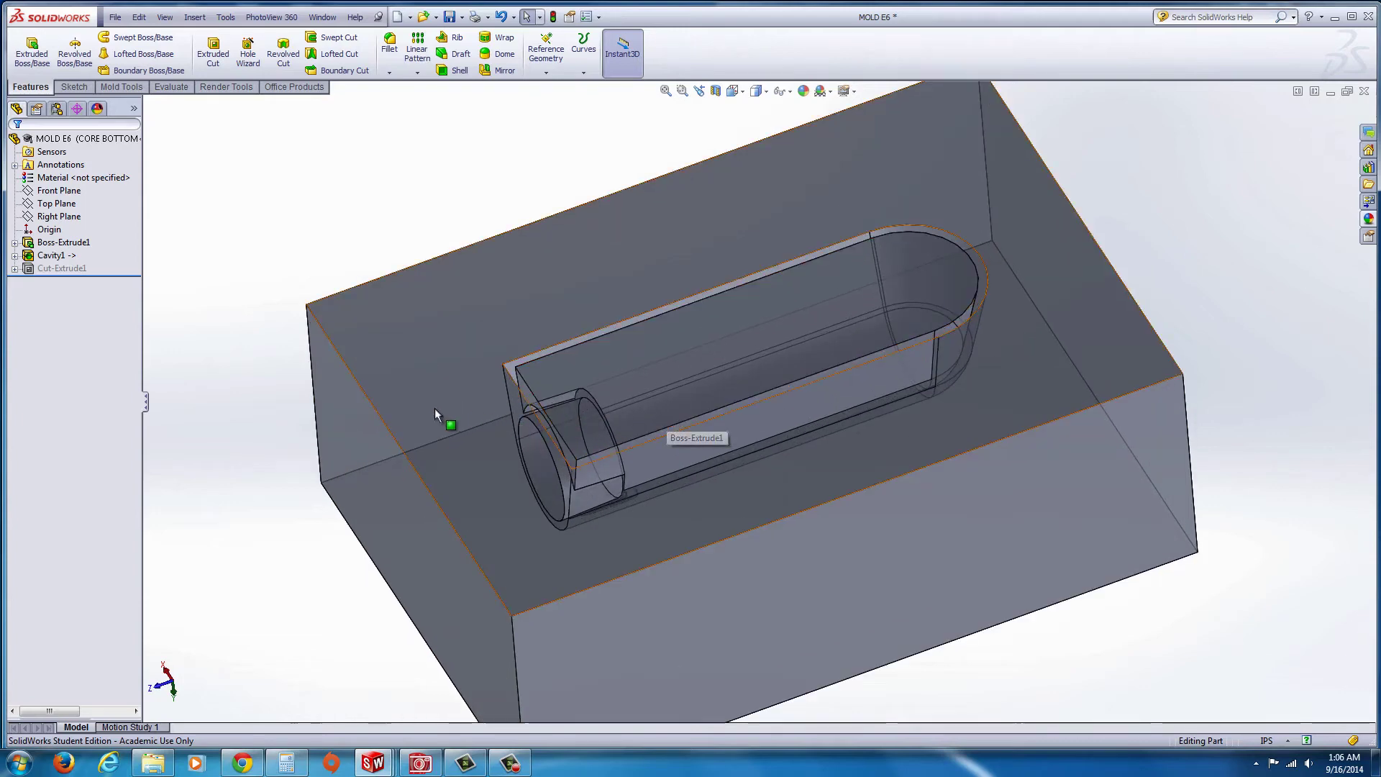
# Step: Sketch on the block's left face and convert the hidden cylinder end face outline into it
pyautogui.click(412, 509)
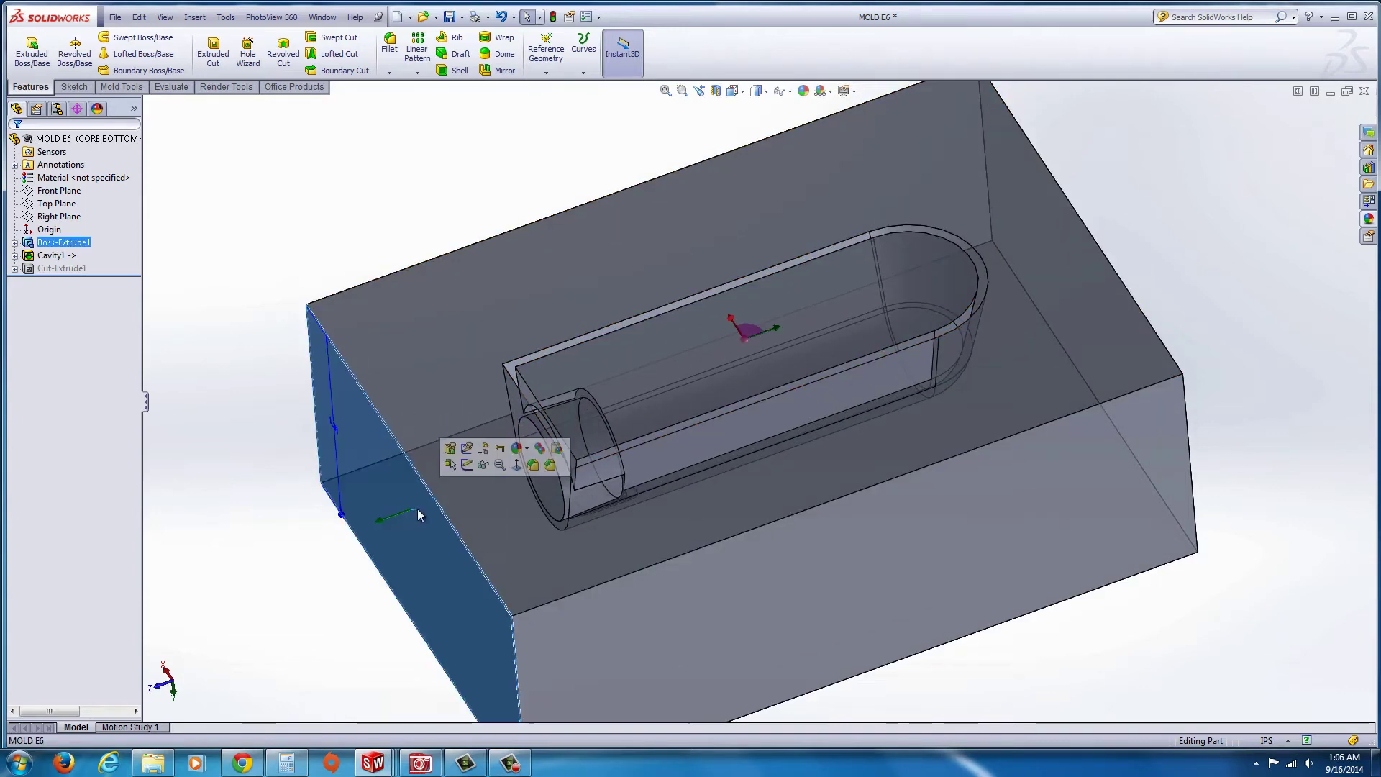
pyautogui.click(466, 466)
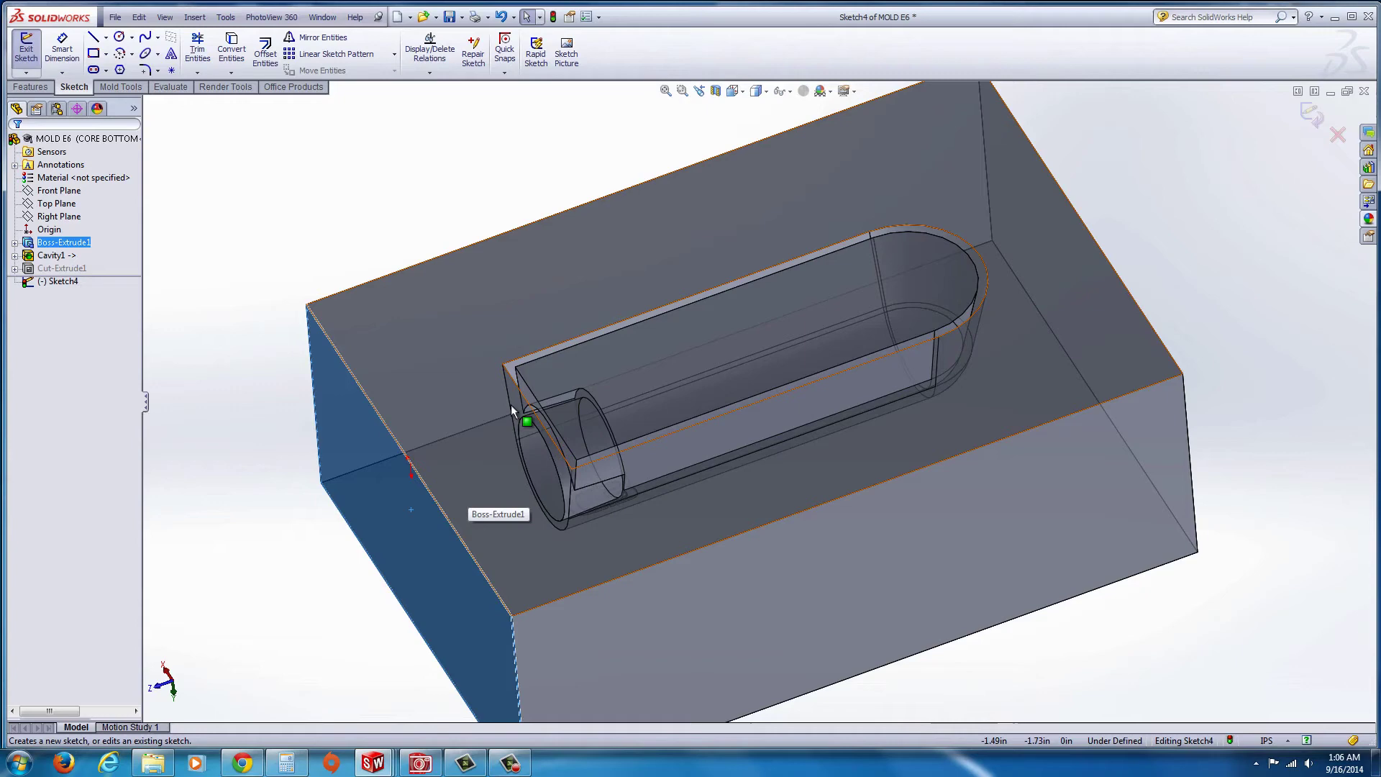
pyautogui.scroll(2, 522, 405)
pyautogui.scroll(-3, 601, 421)
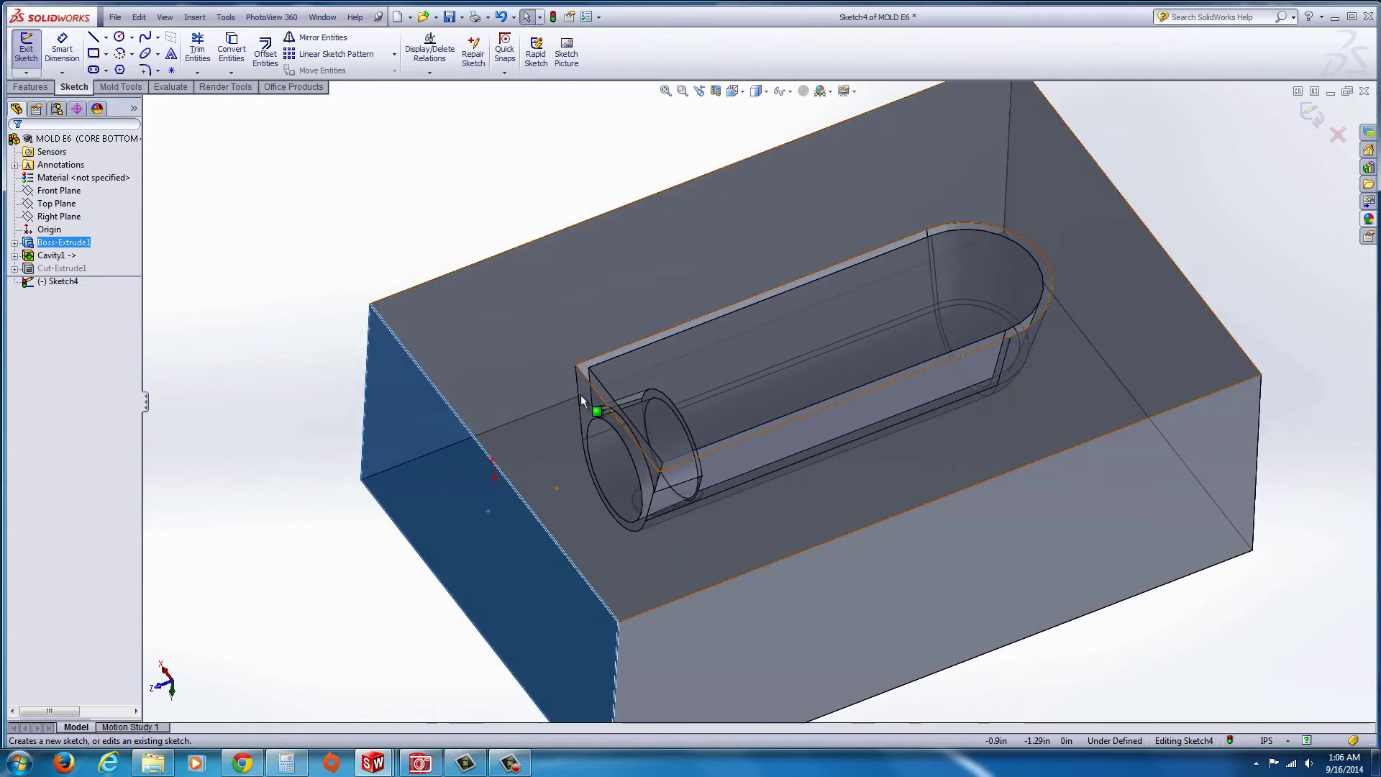
pyautogui.rightClick(586, 400)
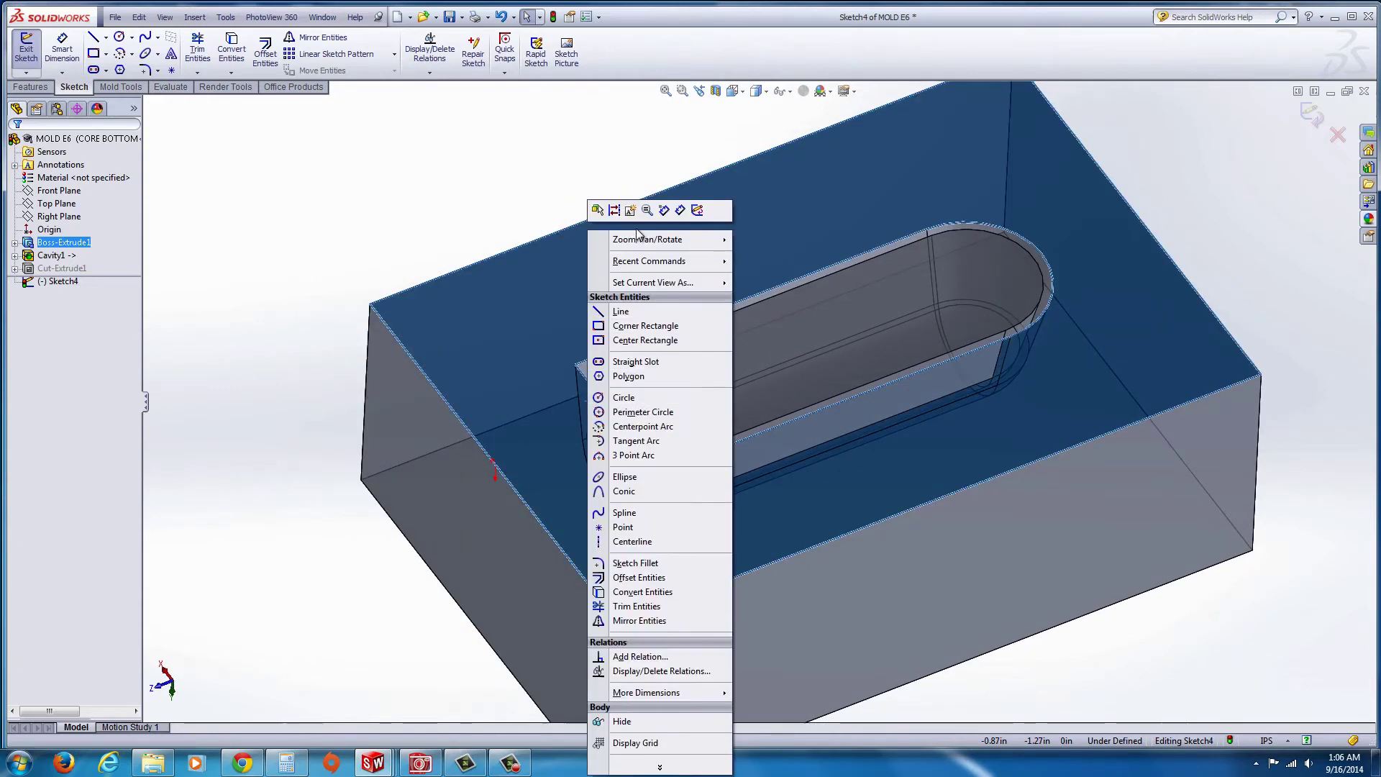
pyautogui.click(598, 210)
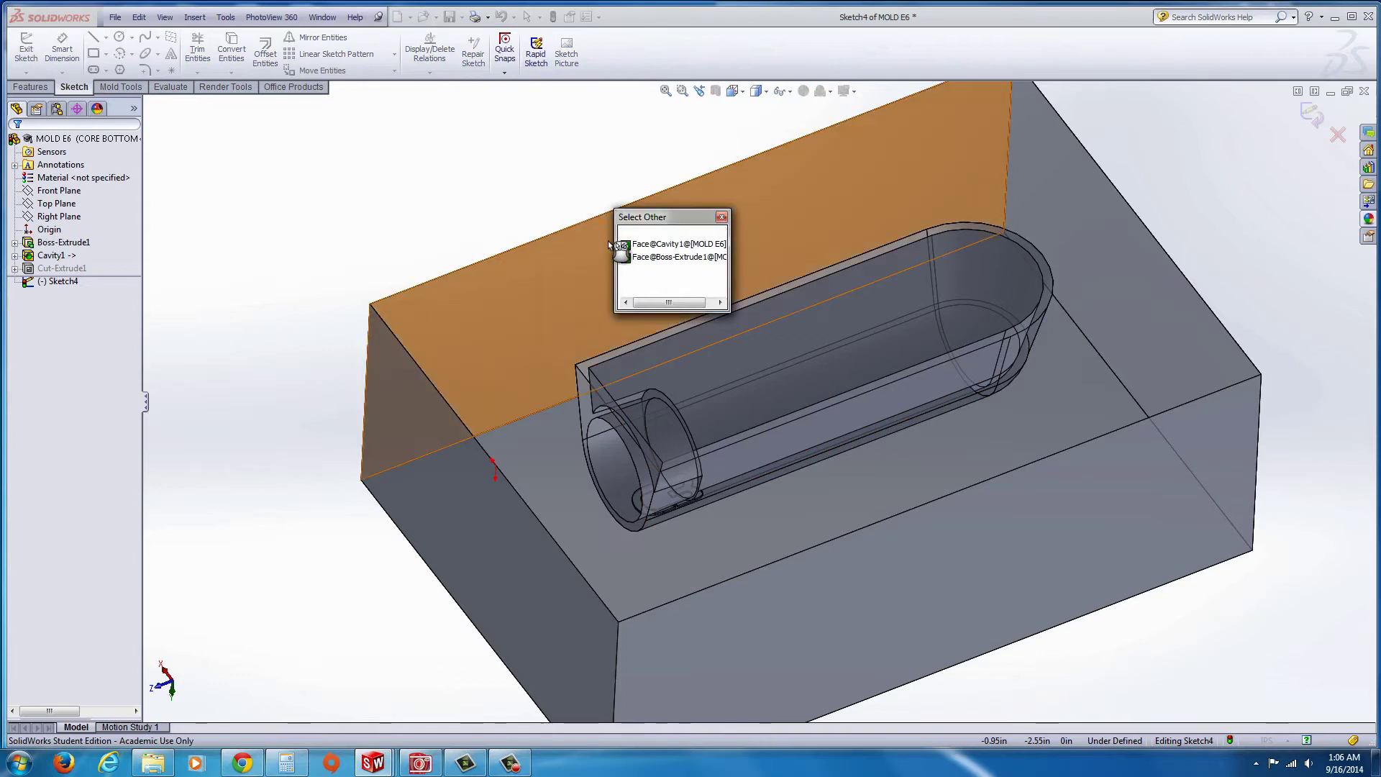
pyautogui.click(634, 233)
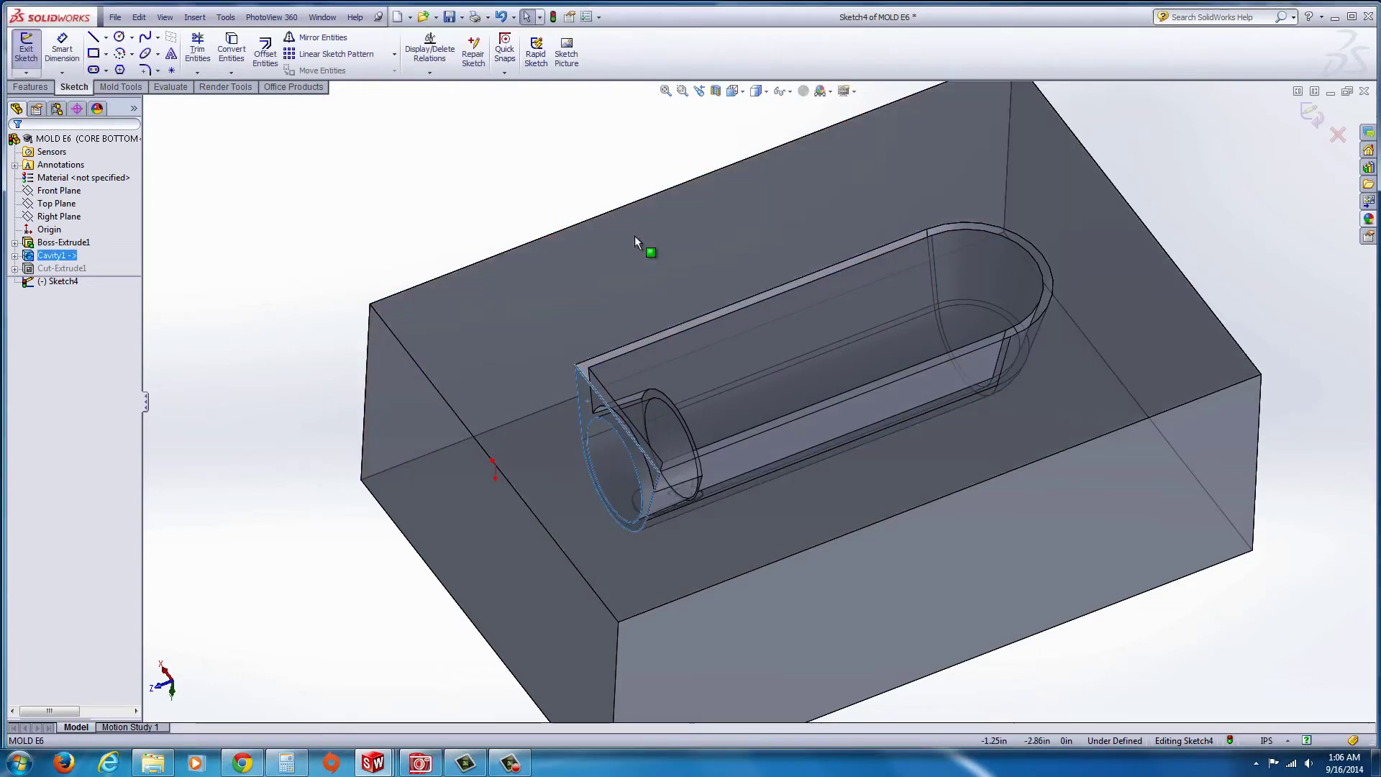
pyautogui.click(238, 47)
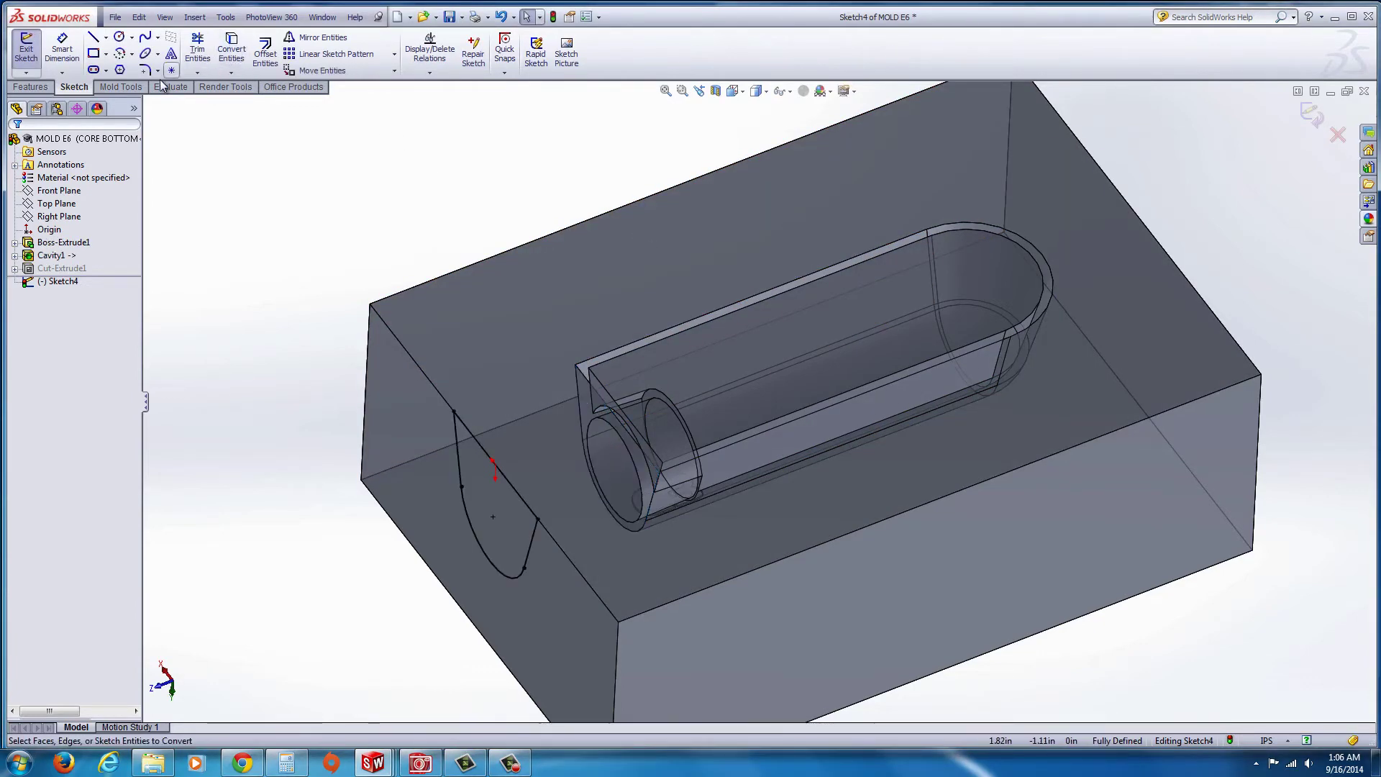
pyautogui.click(31, 87)
# Step: Cut-extrude the sketch up to the cavity vertex, keeping only Body 2 in all configurations
pyautogui.click(213, 50)
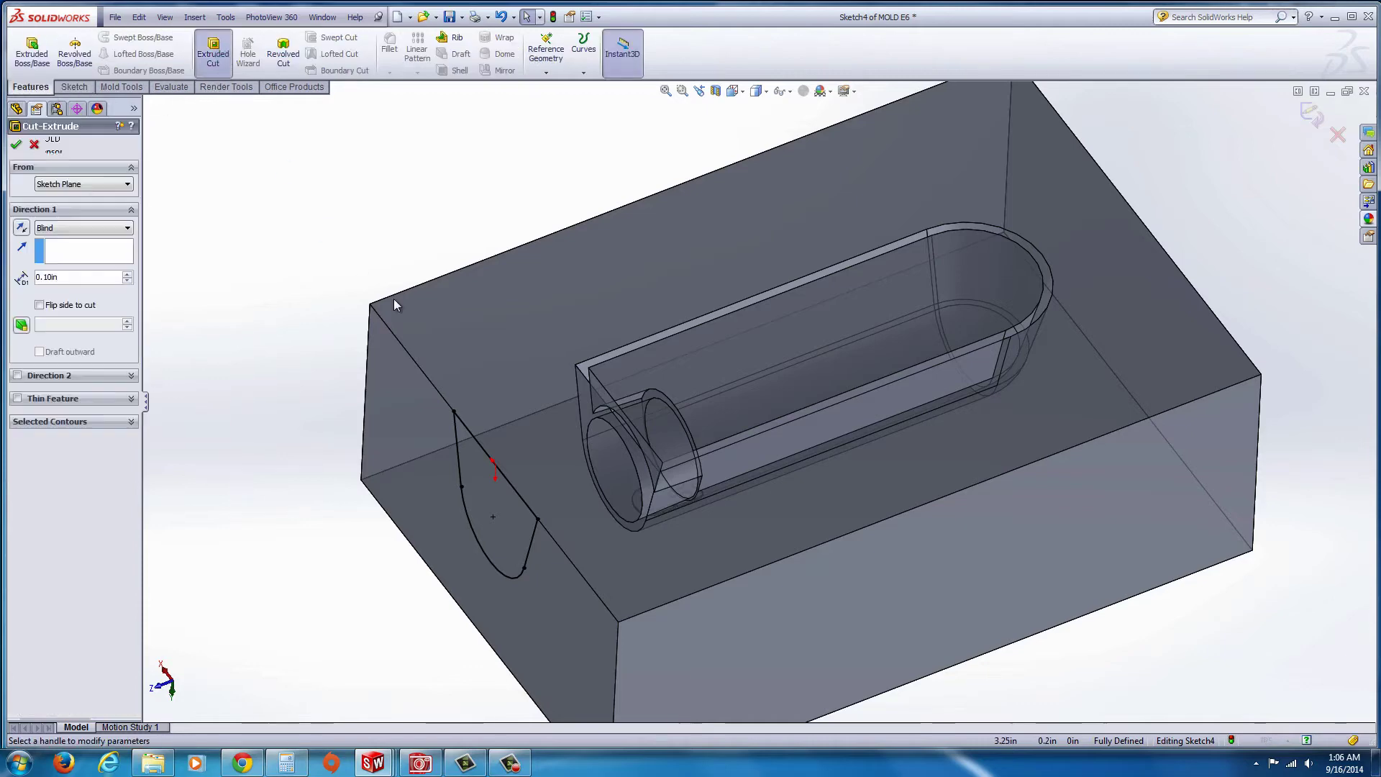
pyautogui.click(575, 365)
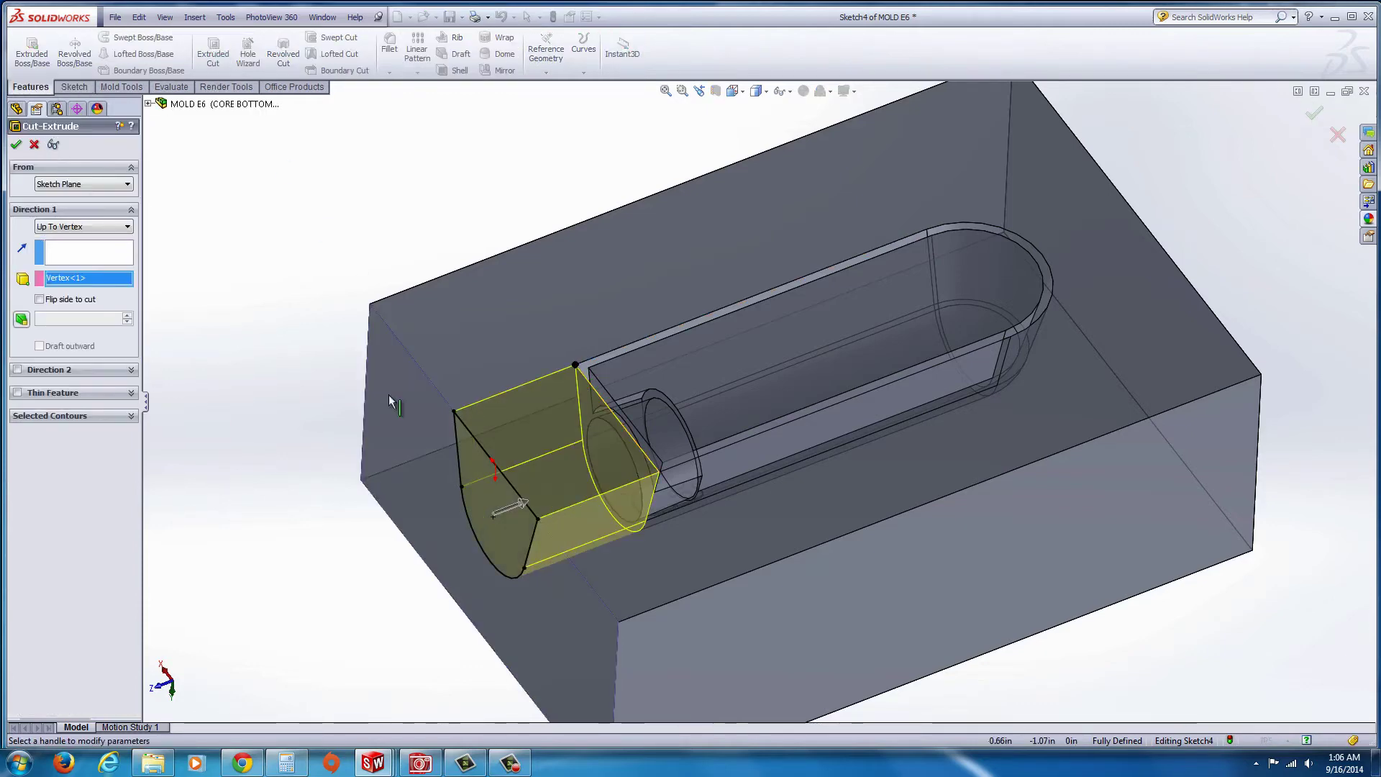
pyautogui.click(16, 145)
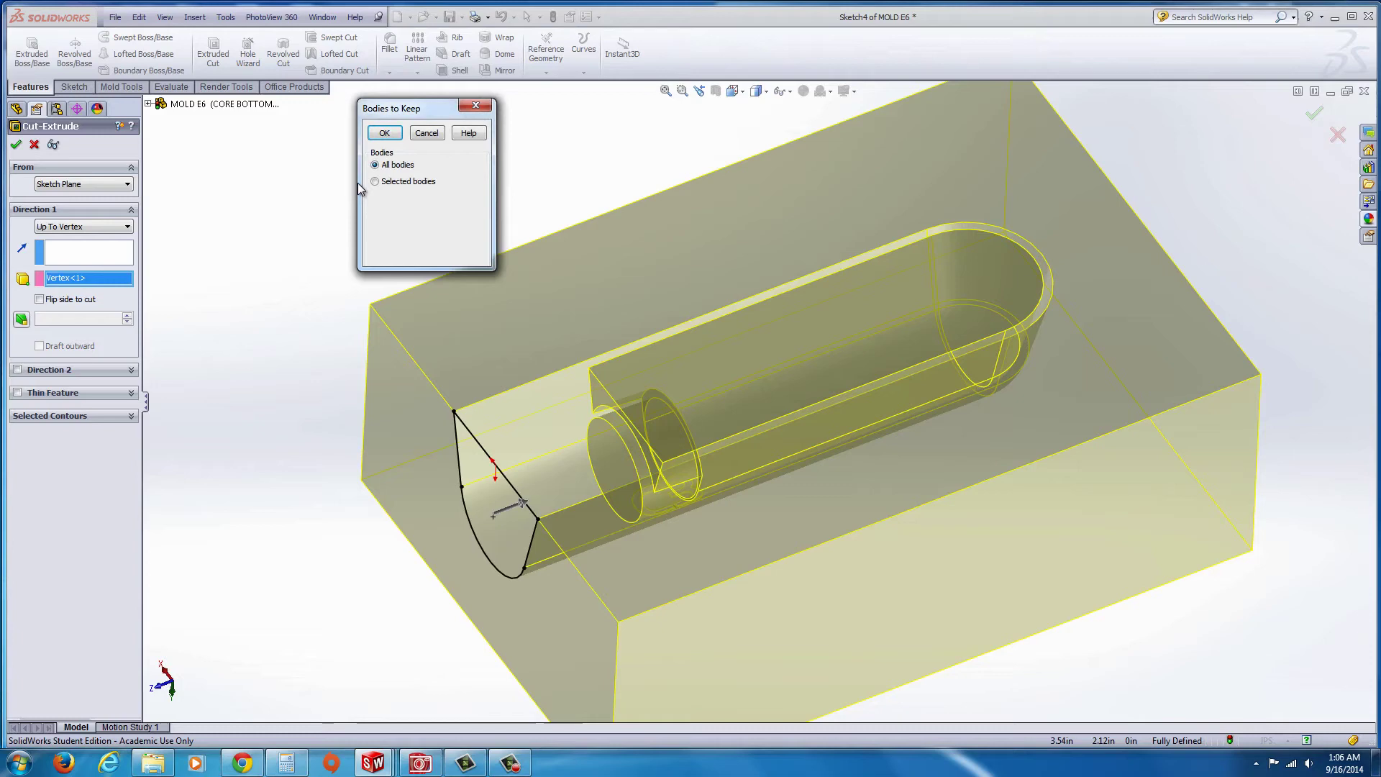
pyautogui.click(374, 181)
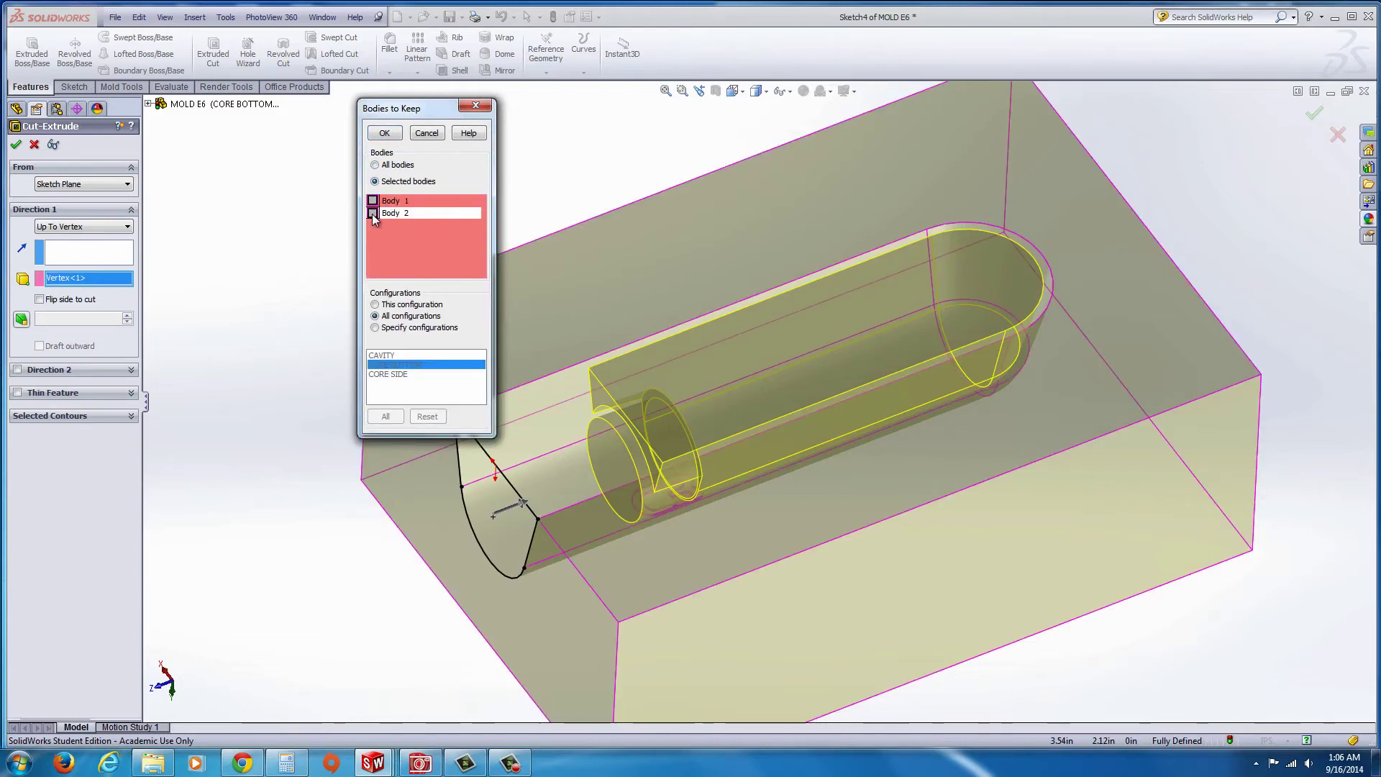
pyautogui.click(373, 213)
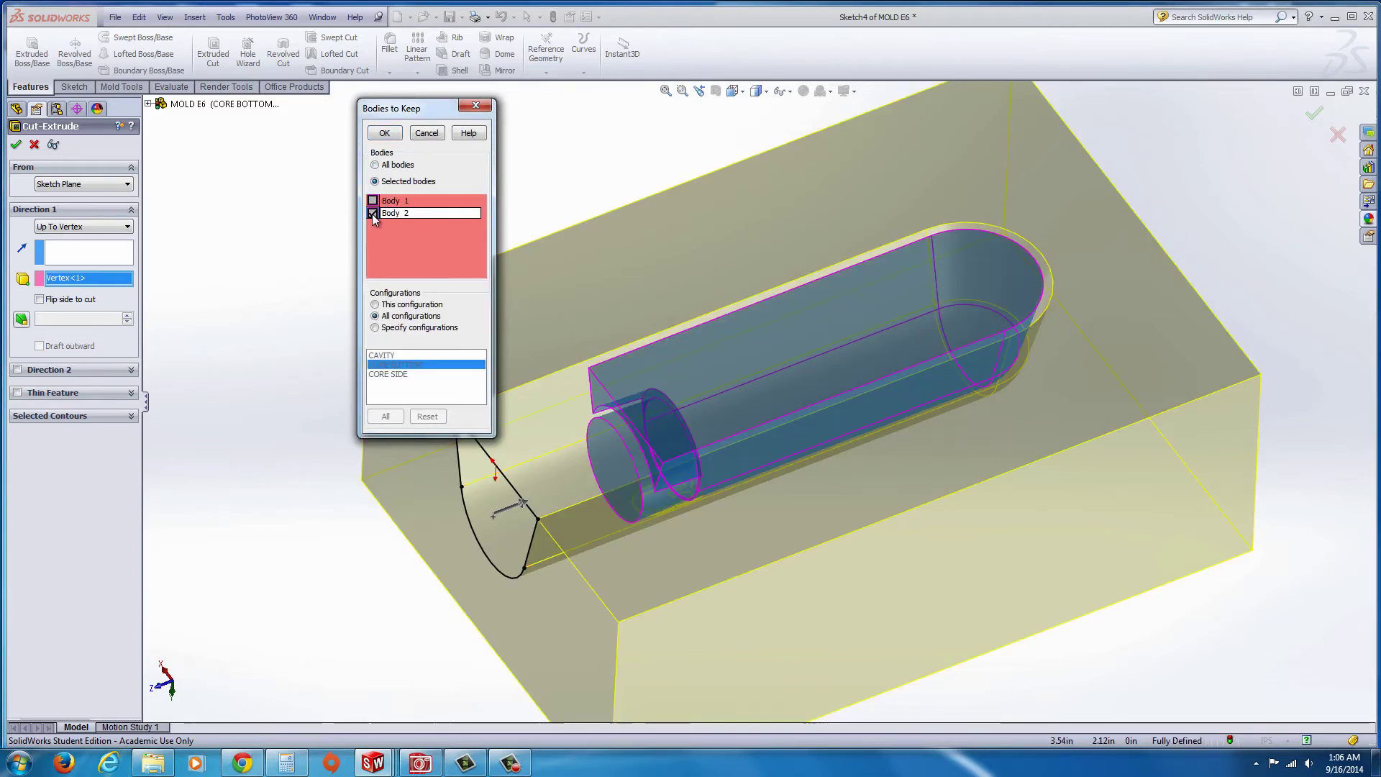
pyautogui.click(384, 134)
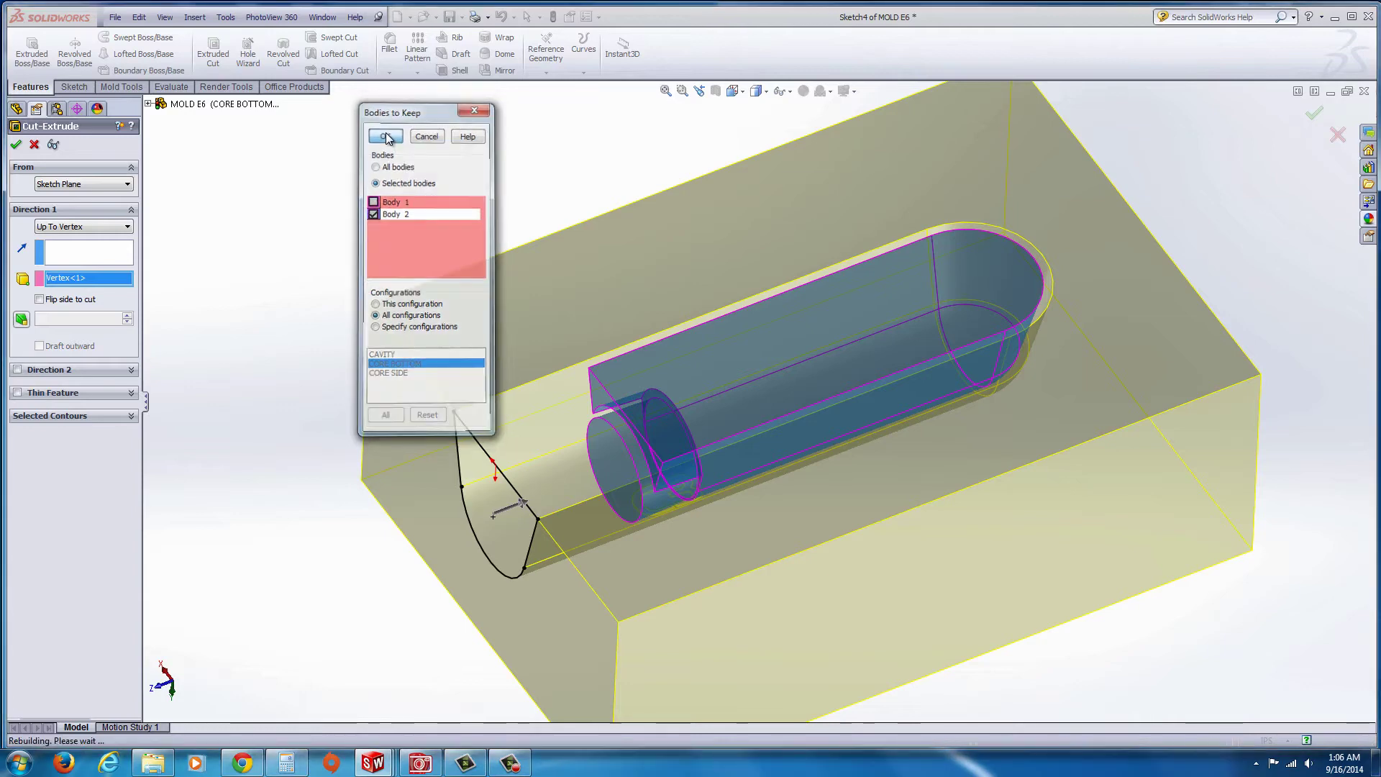
pyautogui.click(386, 239)
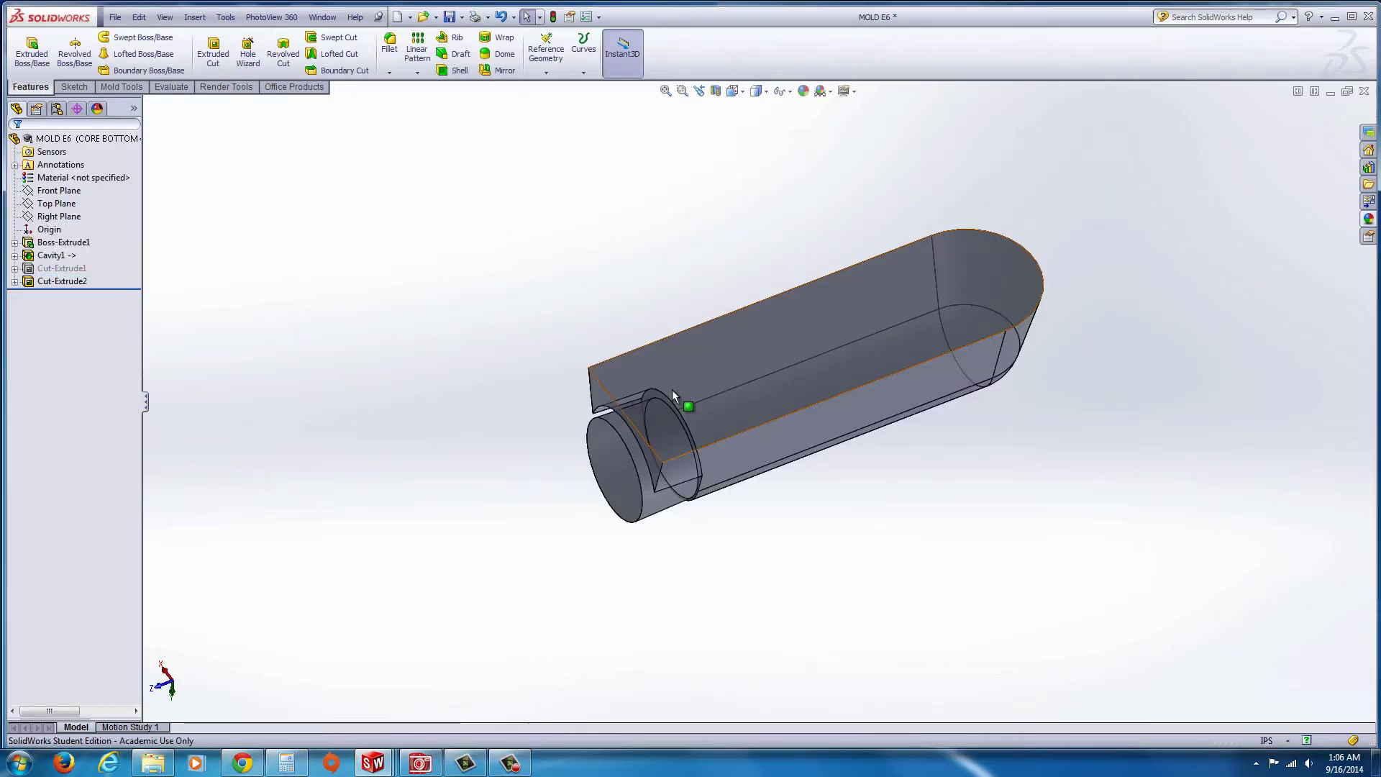
# Step: Sketch on the core's top face and convert Sketch2's block rectangle from Boss-Extrude1 into it
pyautogui.click(722, 355)
pyautogui.click(771, 321)
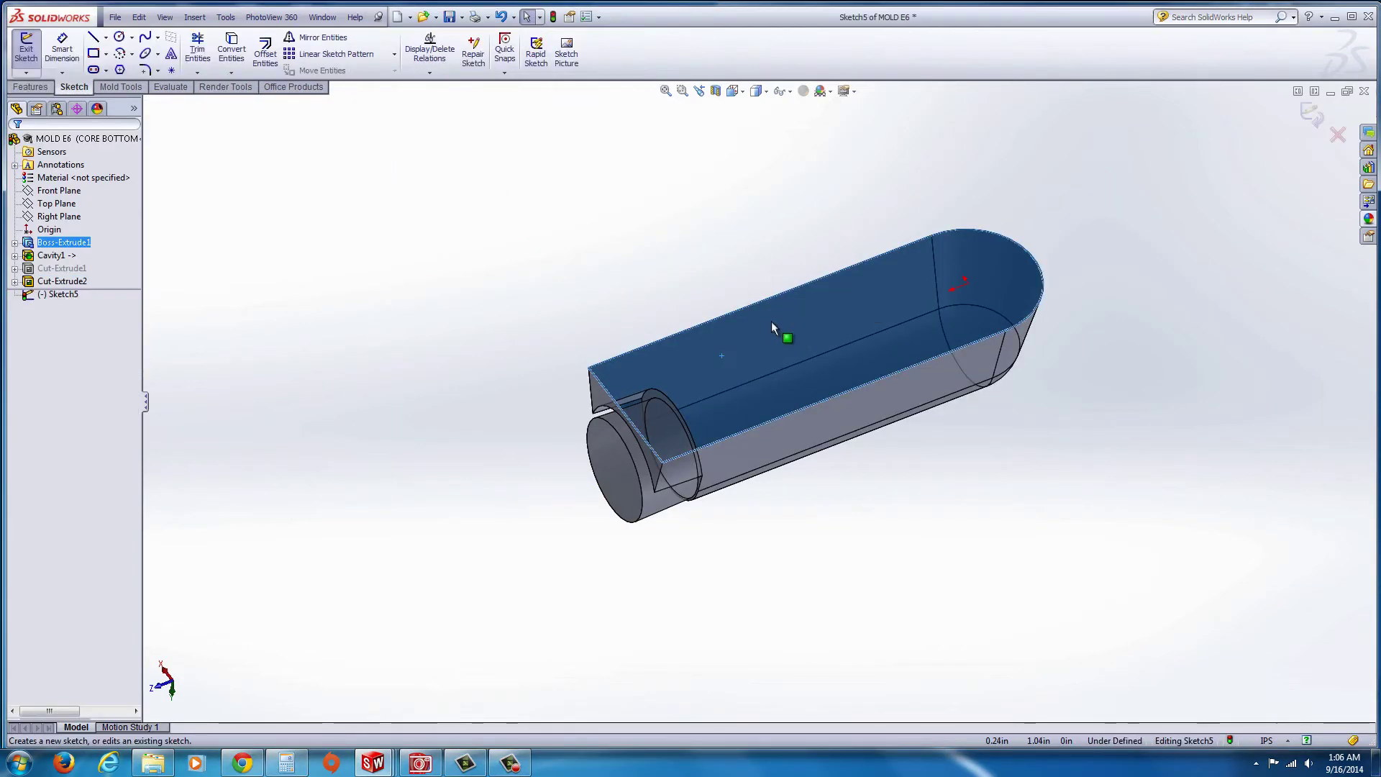
pyautogui.click(14, 242)
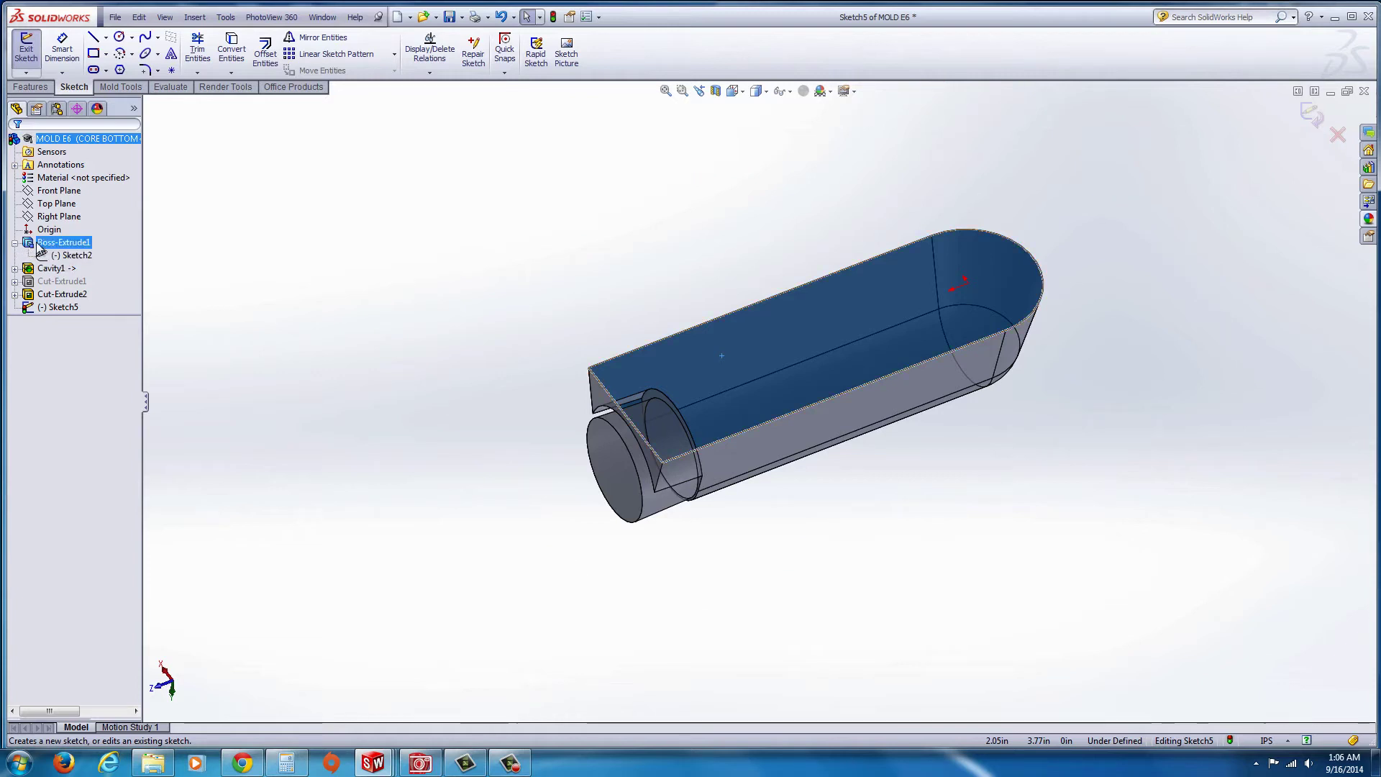
pyautogui.click(56, 257)
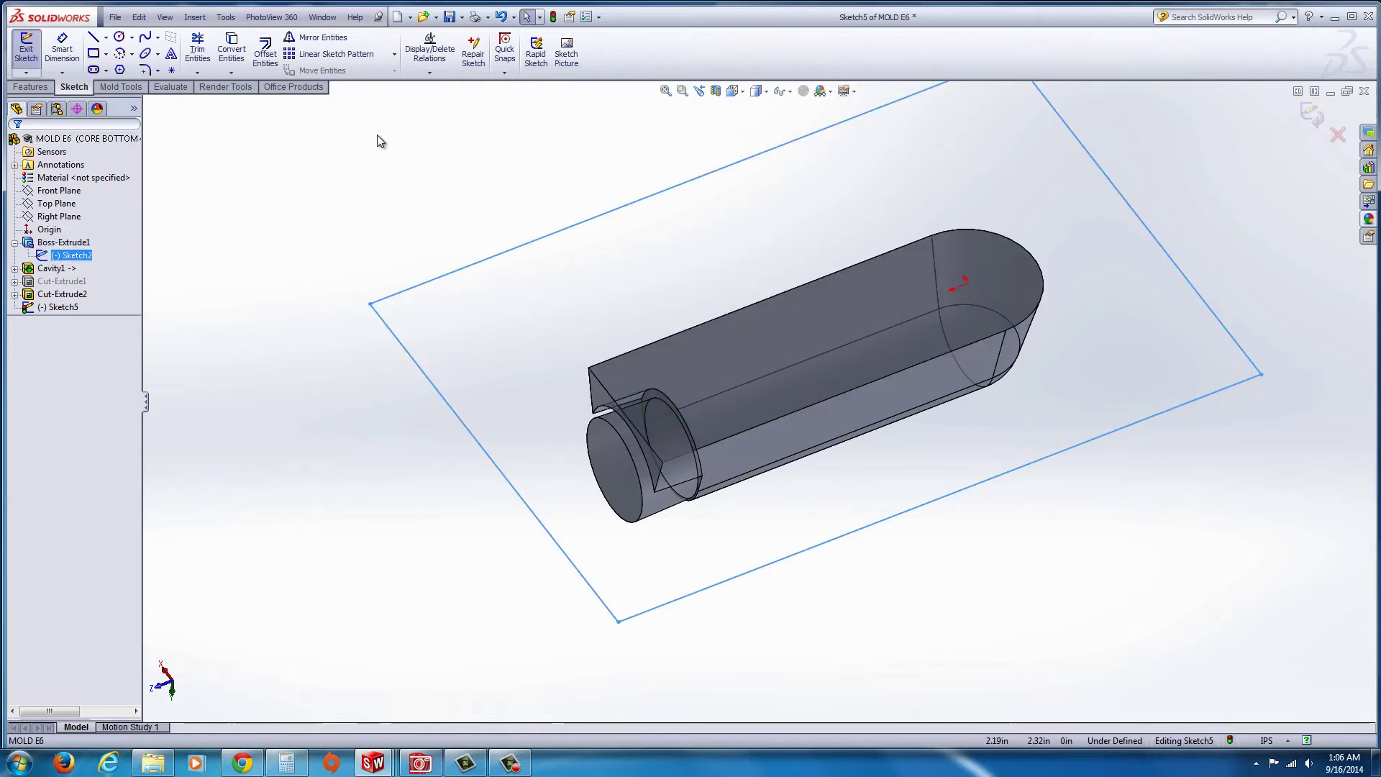
pyautogui.click(232, 51)
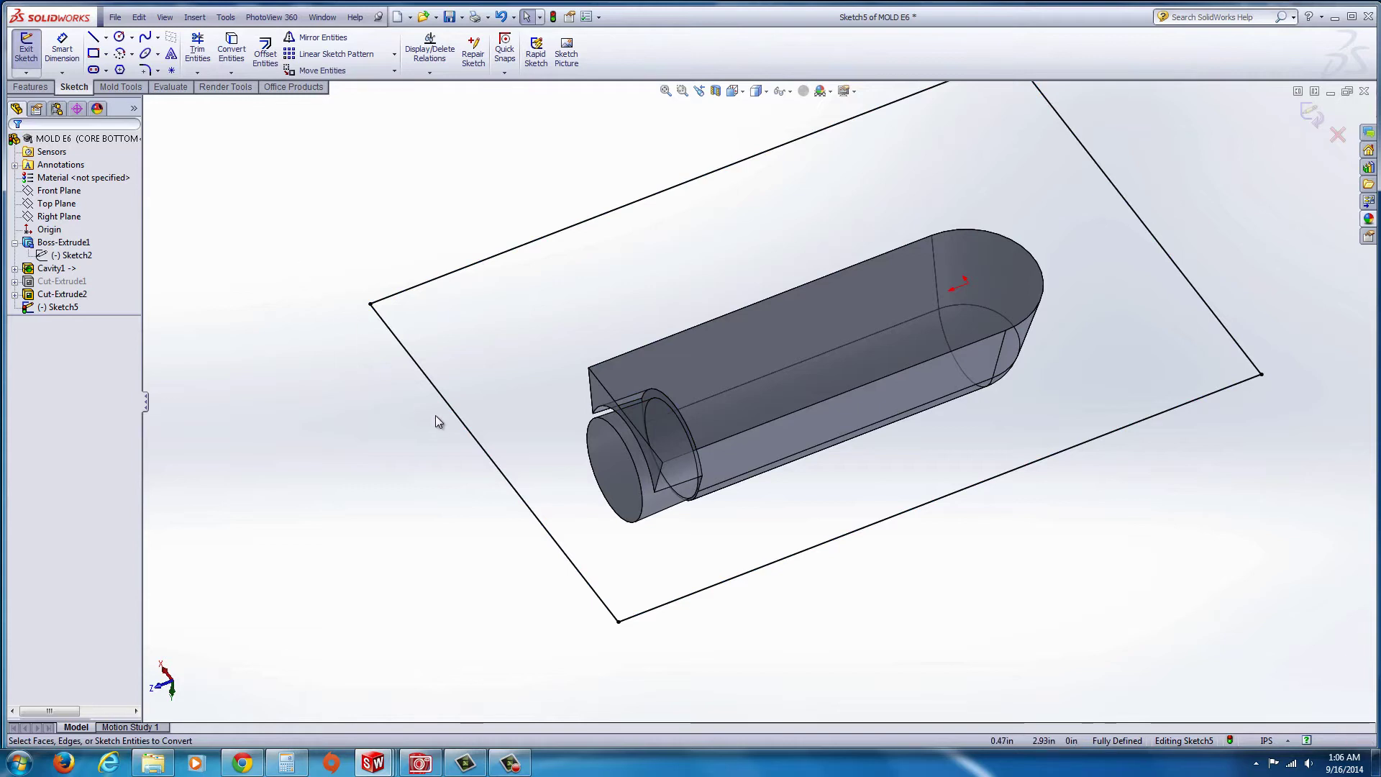
pyautogui.click(35, 88)
# Step: Extrude the rectangle about 0.599 in, merged with the core, as Boss-Extrude2
pyautogui.click(32, 50)
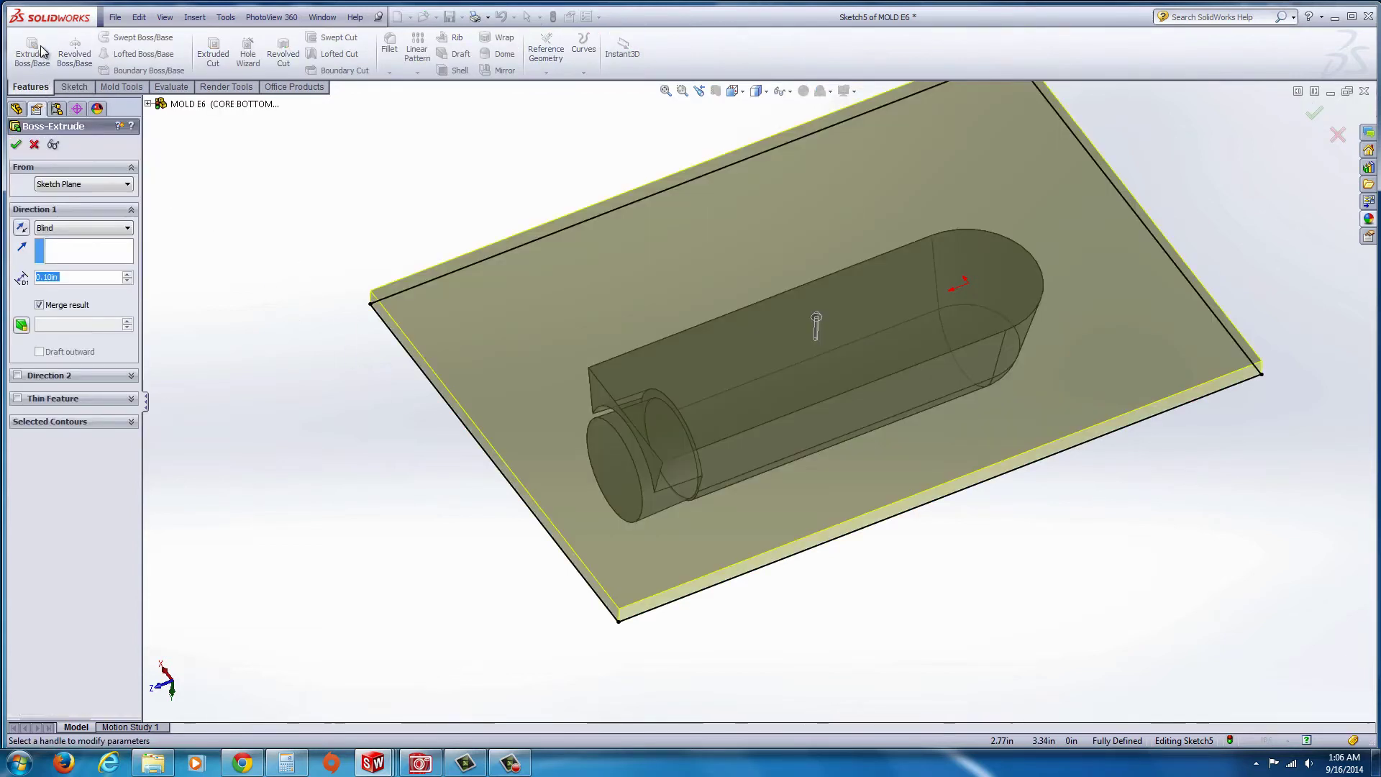
pyautogui.moveTo(816, 324); pyautogui.dragTo(819, 249)
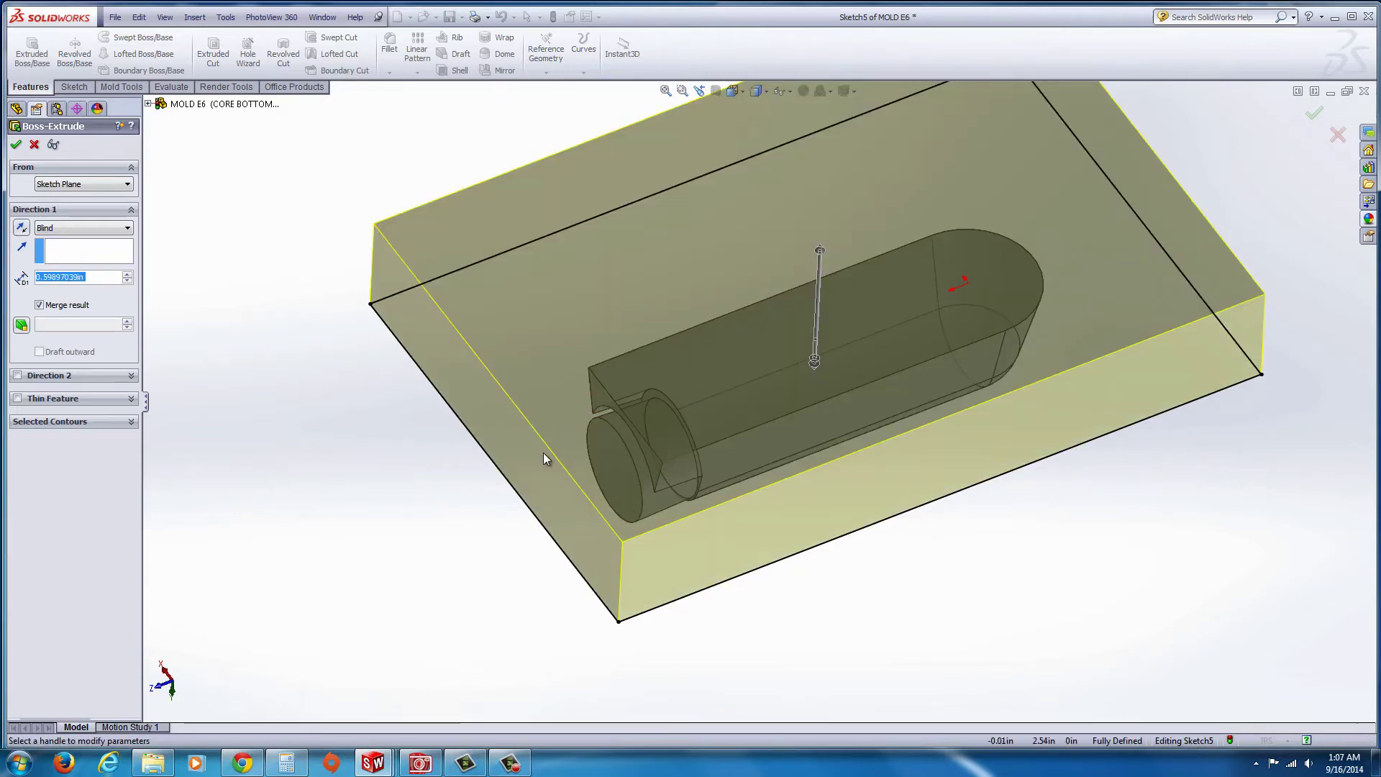
pyautogui.moveTo(545, 567); pyautogui.dragTo(484, 390, button='middle')
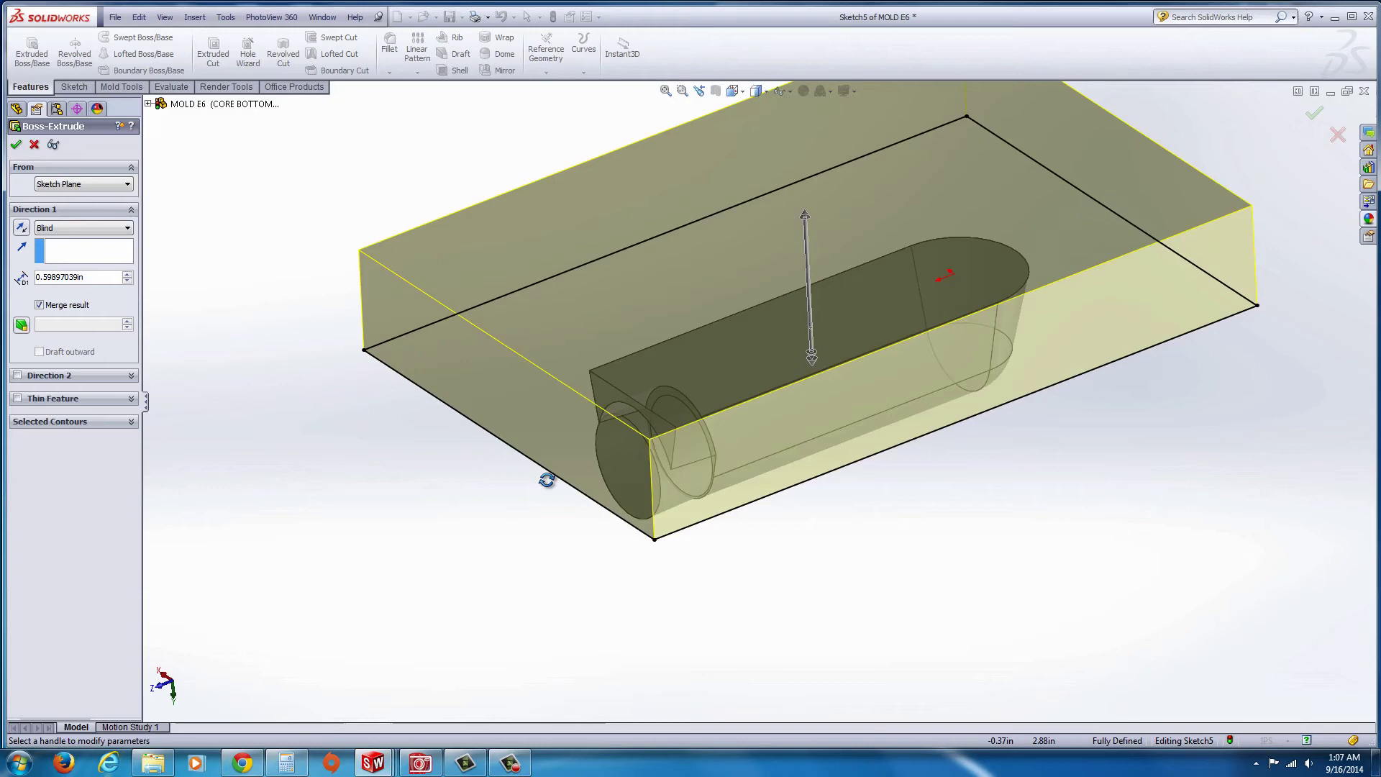
pyautogui.moveTo(547, 479); pyautogui.dragTo(517, 460, button='middle')
pyautogui.click(16, 145)
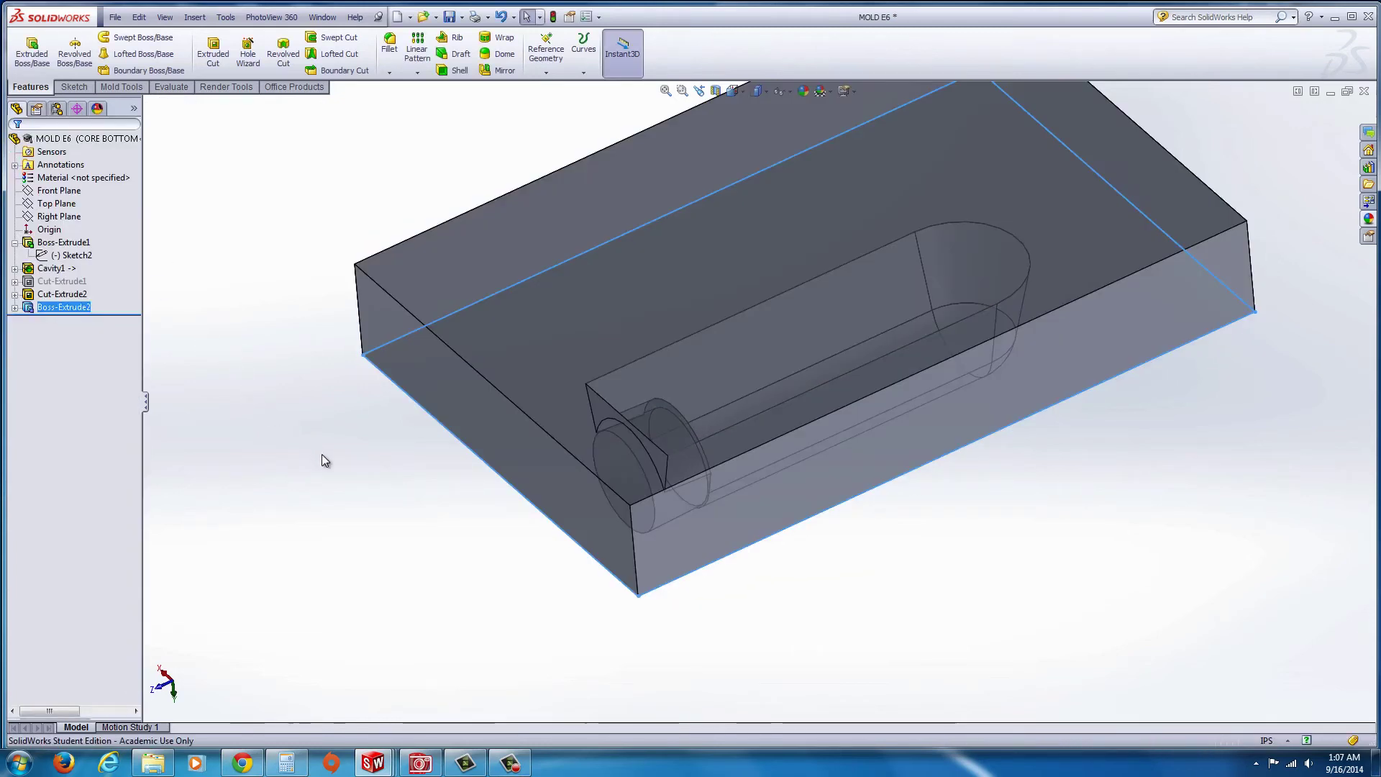
# Step: Sketch on the cylinder's round end face and convert its circular edges into the sketch
pyautogui.click(322, 455)
pyautogui.moveTo(456, 580); pyautogui.dragTo(632, 456, button='middle')
pyautogui.scroll(-5, 740, 363)
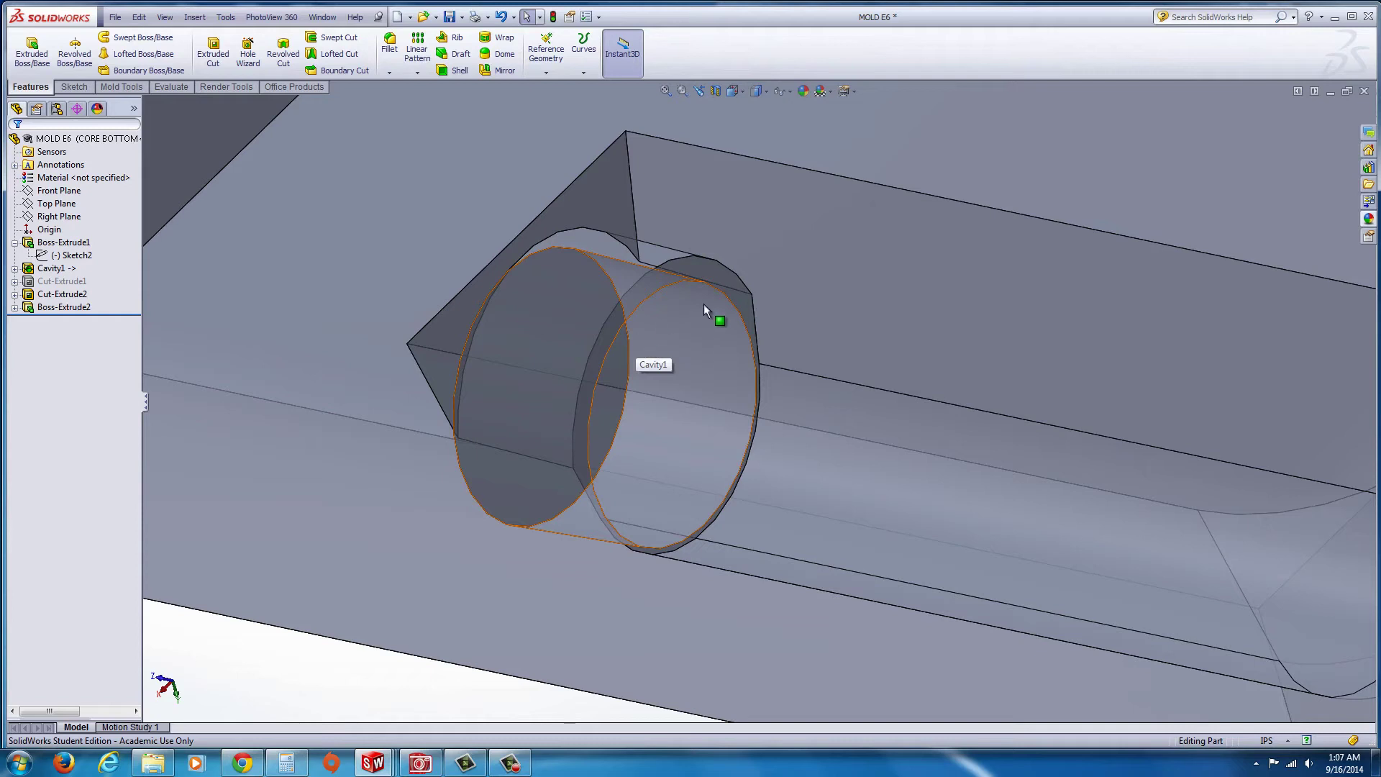
pyautogui.click(743, 310)
pyautogui.click(800, 260)
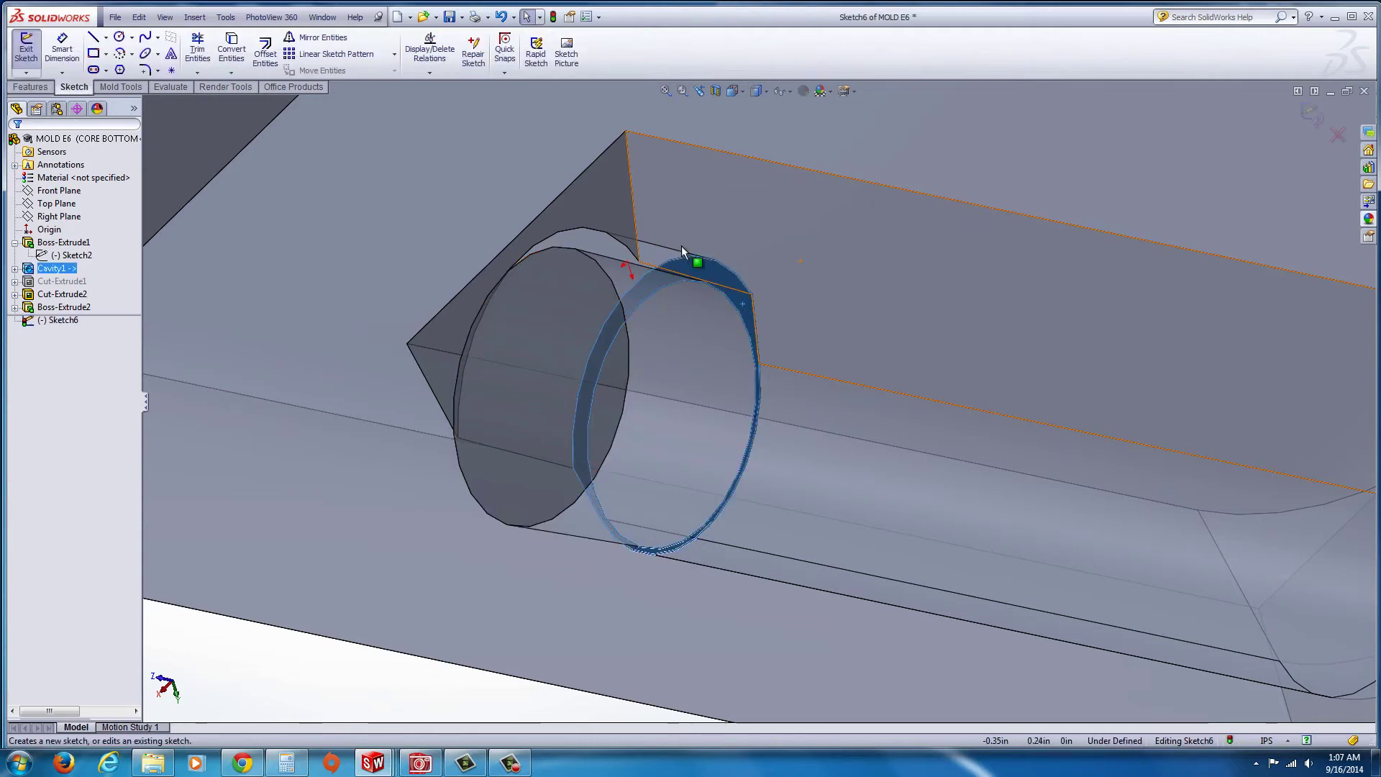
pyautogui.click(241, 56)
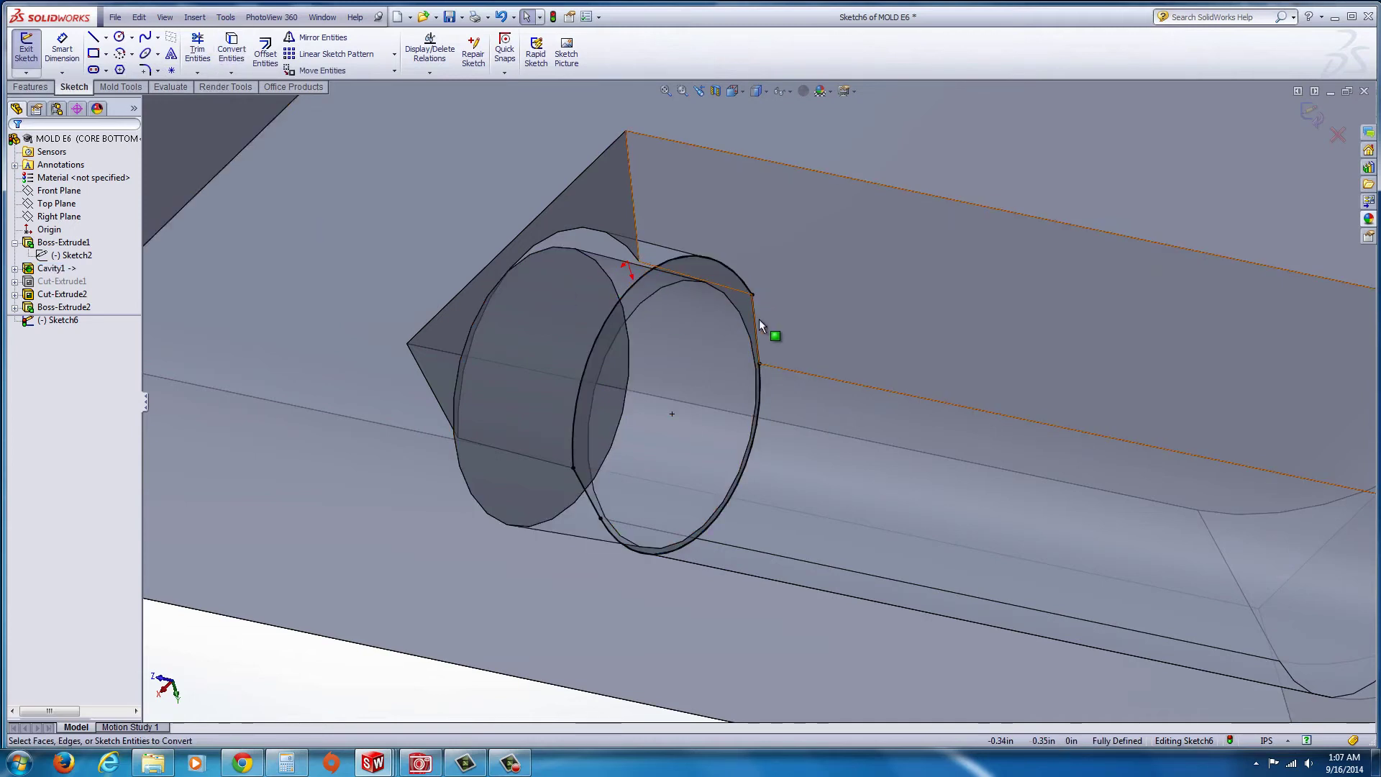
# Step: Cut the circular profile Through All in the reversed direction, creating Cut-Extrude3
pyautogui.click(31, 88)
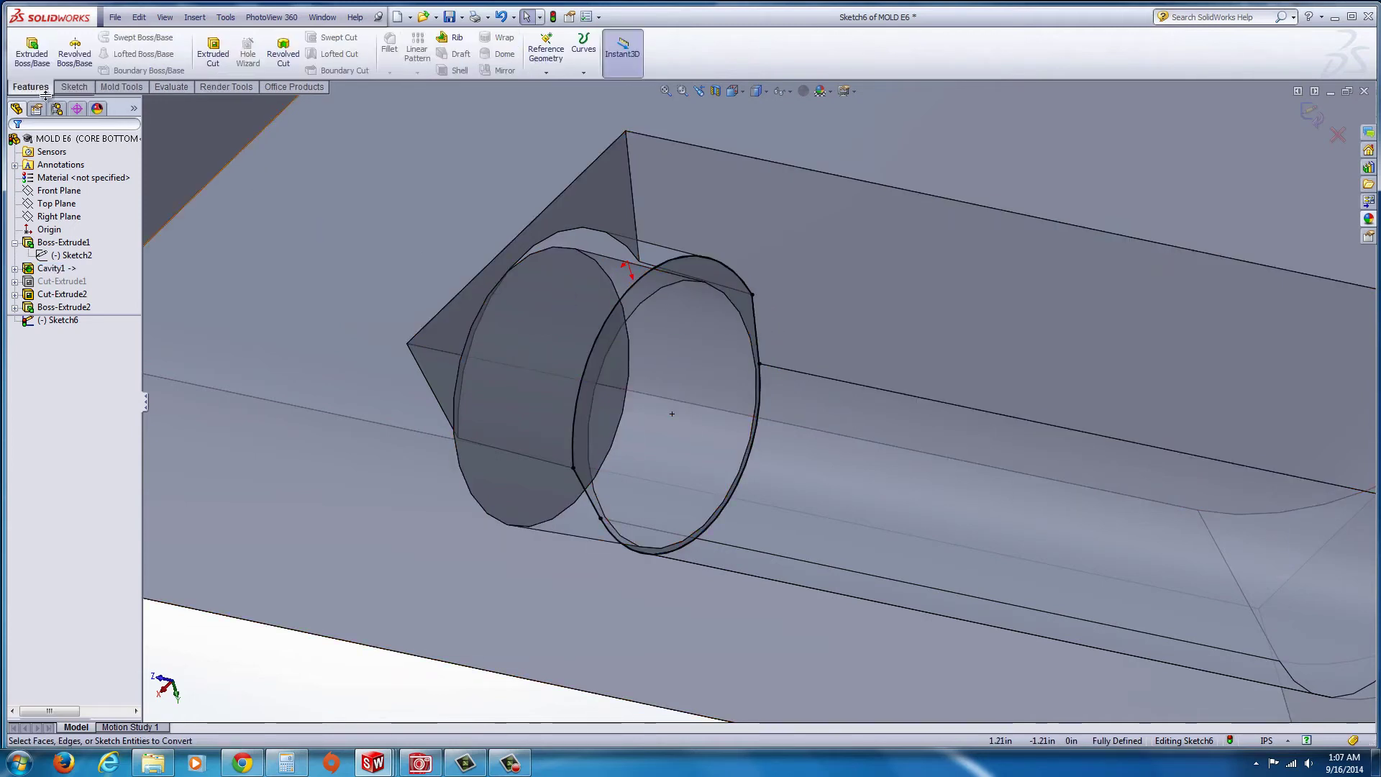
pyautogui.click(214, 57)
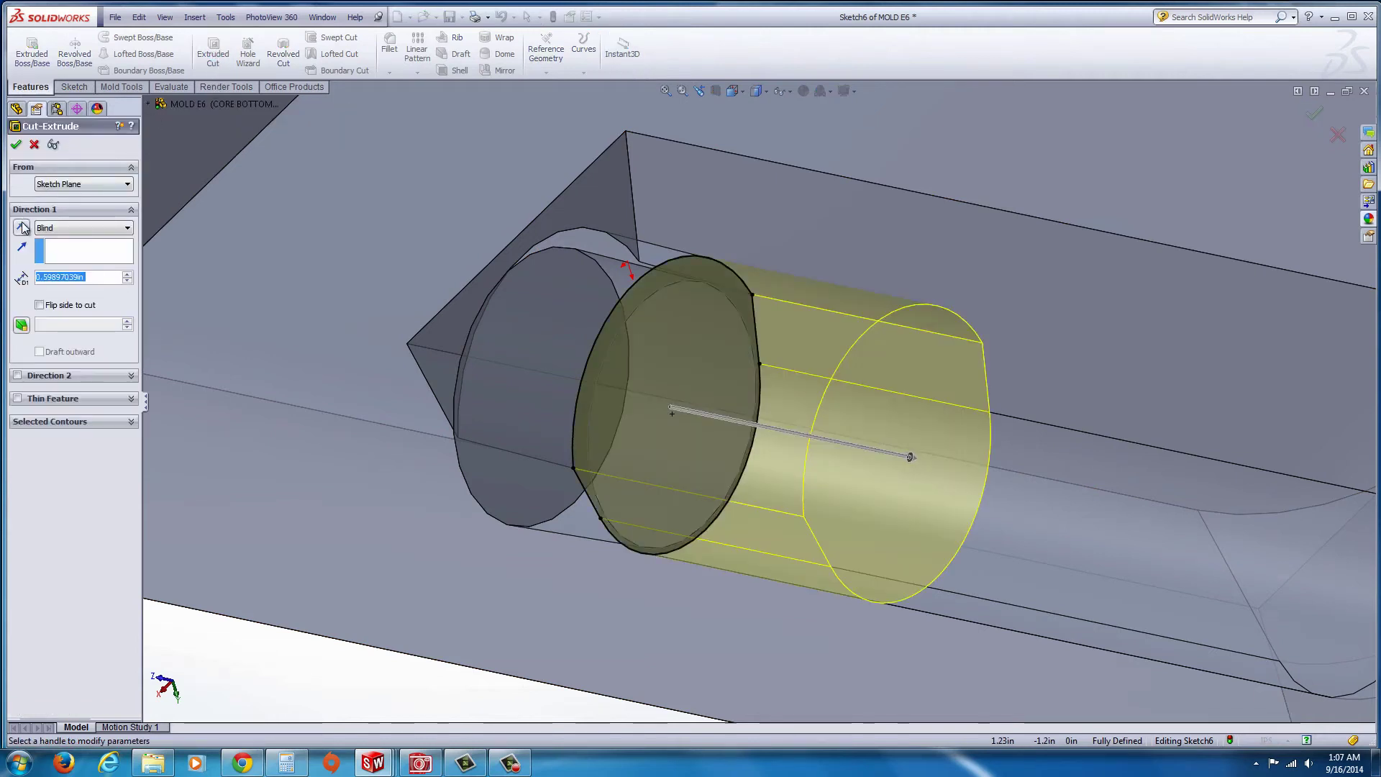
pyautogui.click(21, 228)
pyautogui.click(60, 228)
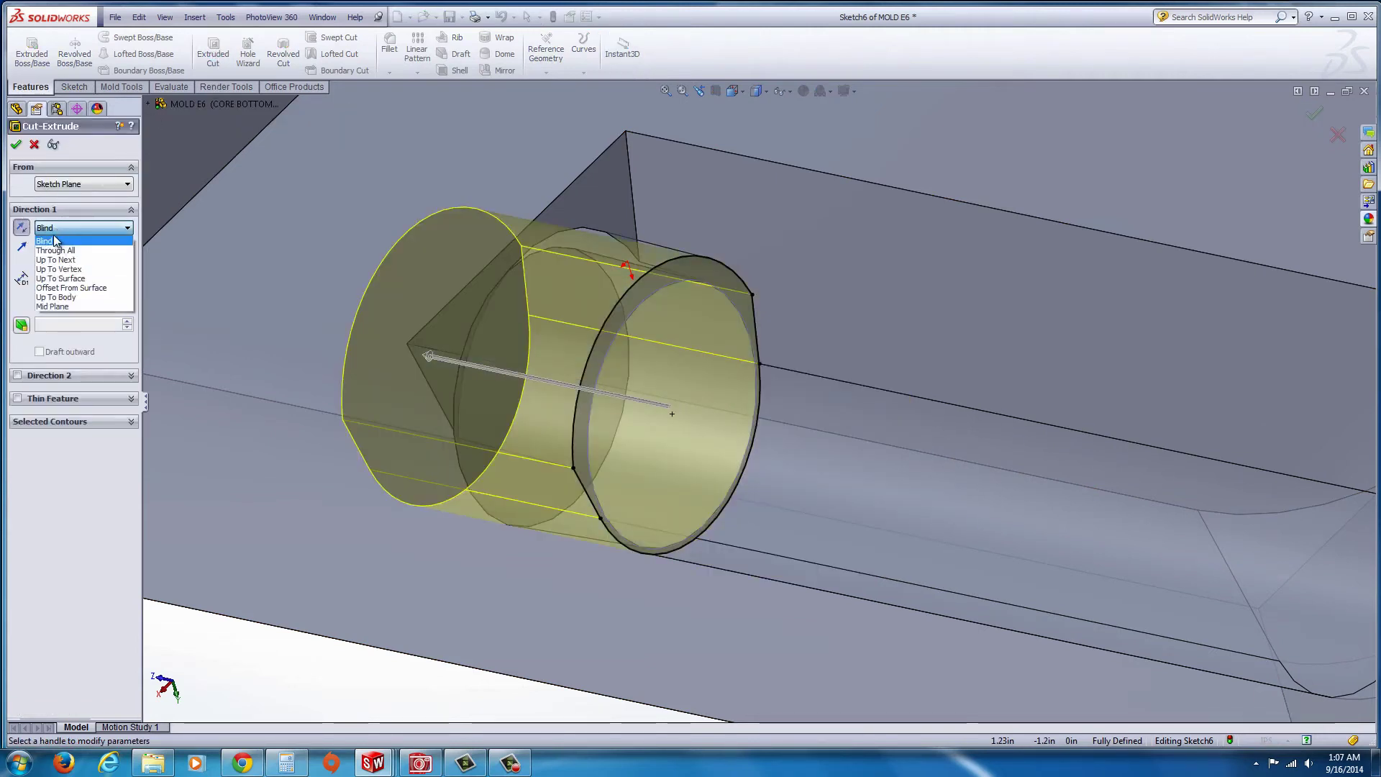
pyautogui.click(58, 247)
pyautogui.click(16, 145)
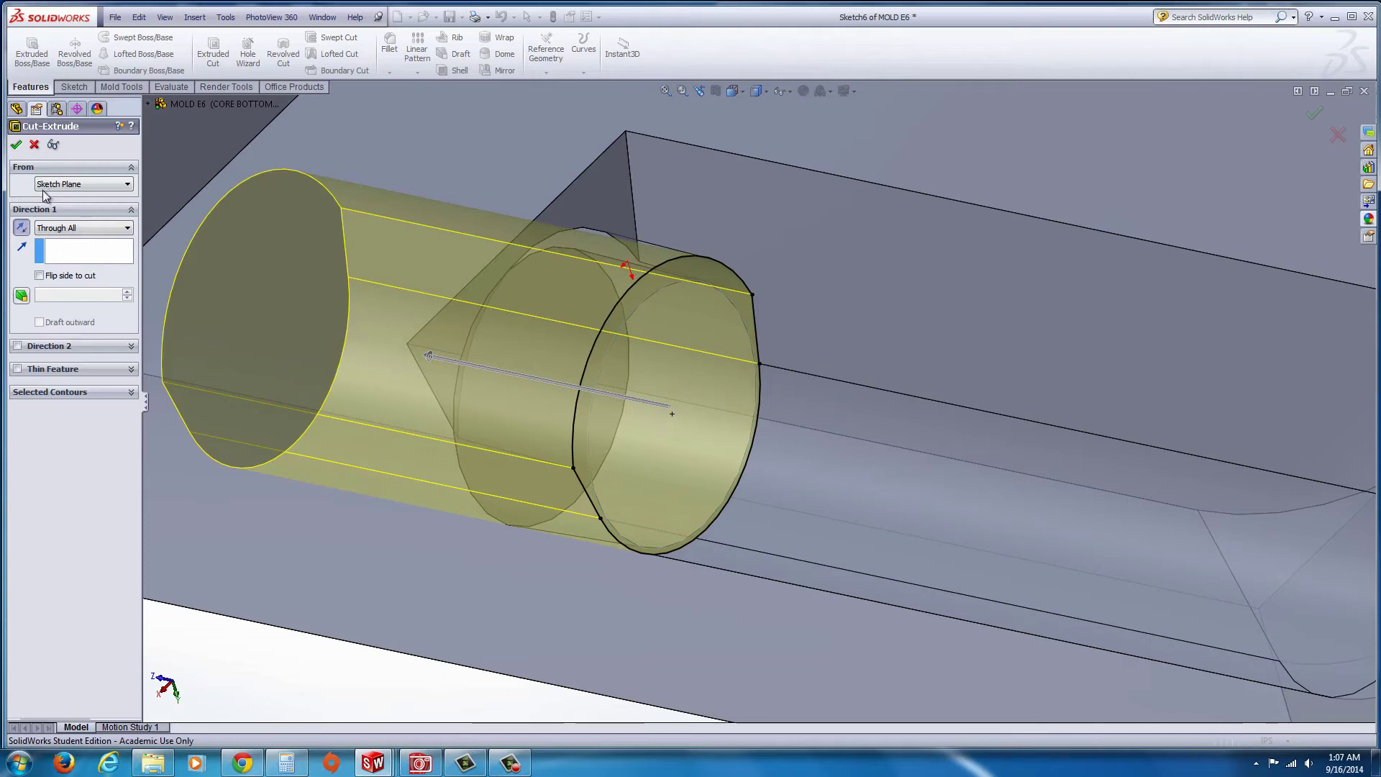
pyautogui.scroll(5, 269, 670)
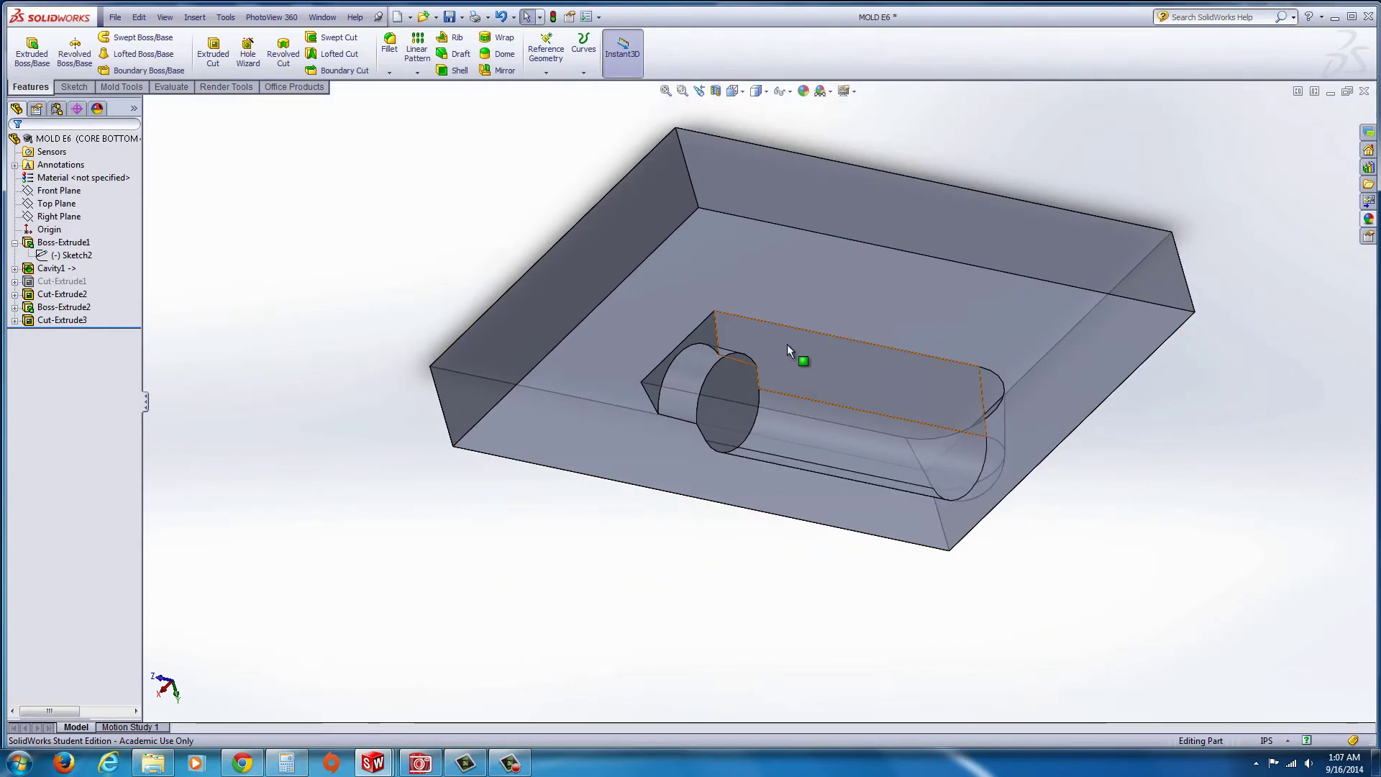
pyautogui.moveTo(787, 347); pyautogui.dragTo(892, 496, button='middle')
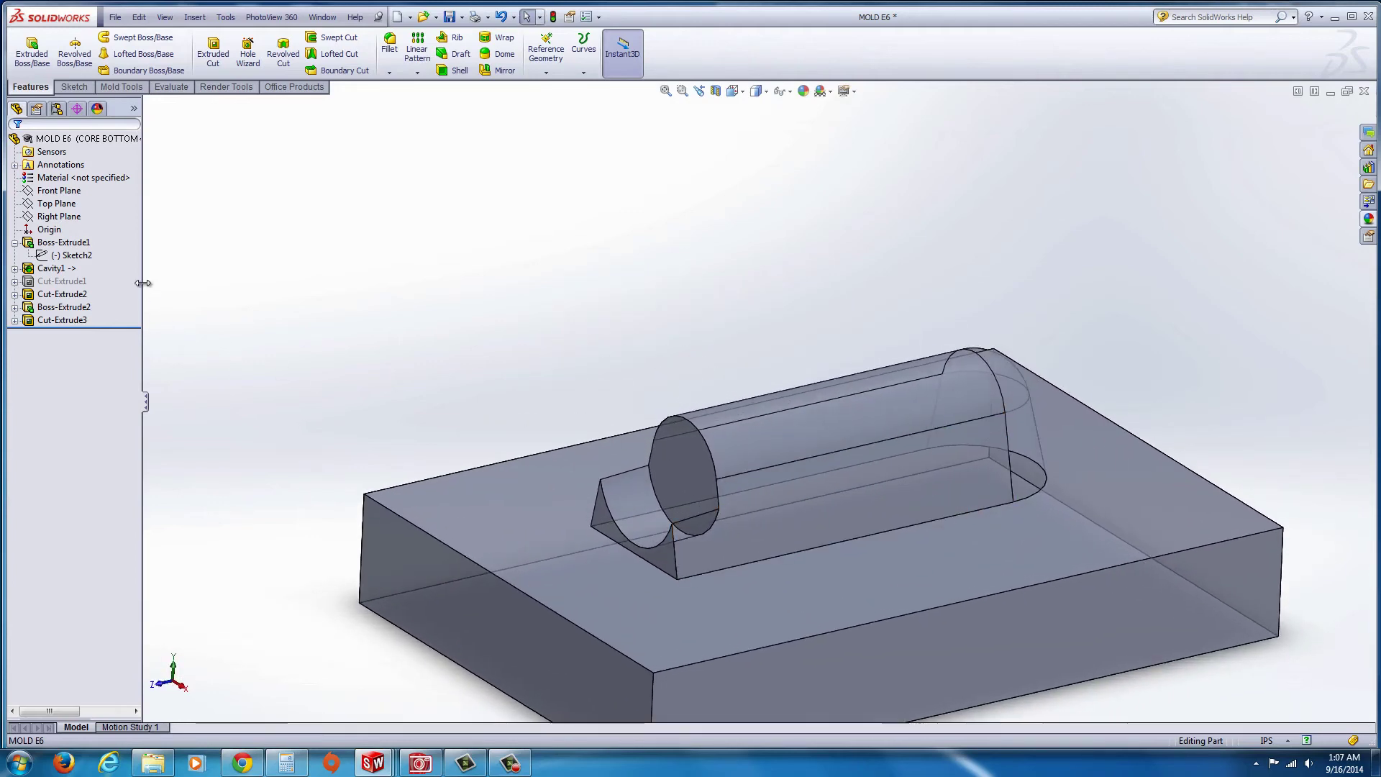
# Step: Activate CAVITY in the ConfigurationManager, then pick CORE SIDE to view the core-side block
pyautogui.click(58, 109)
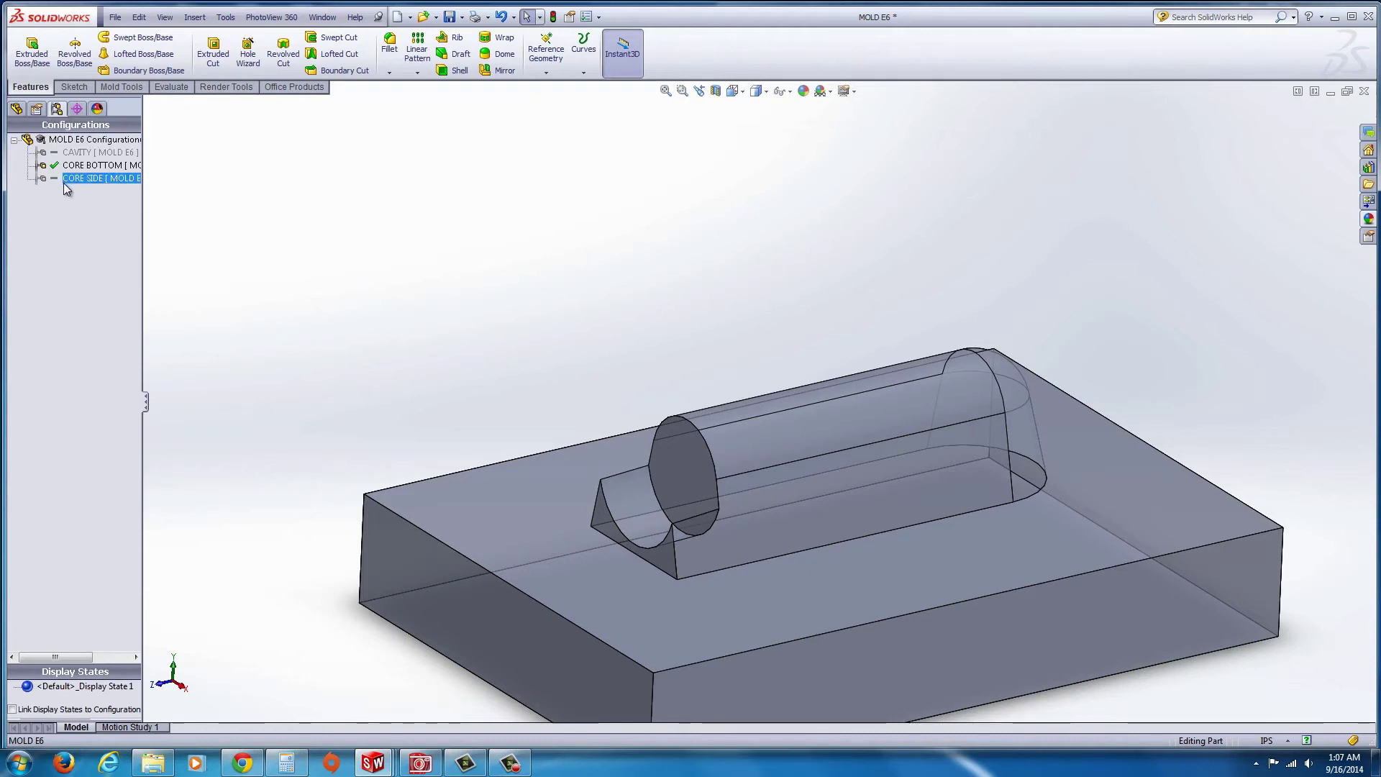
pyautogui.click(70, 154)
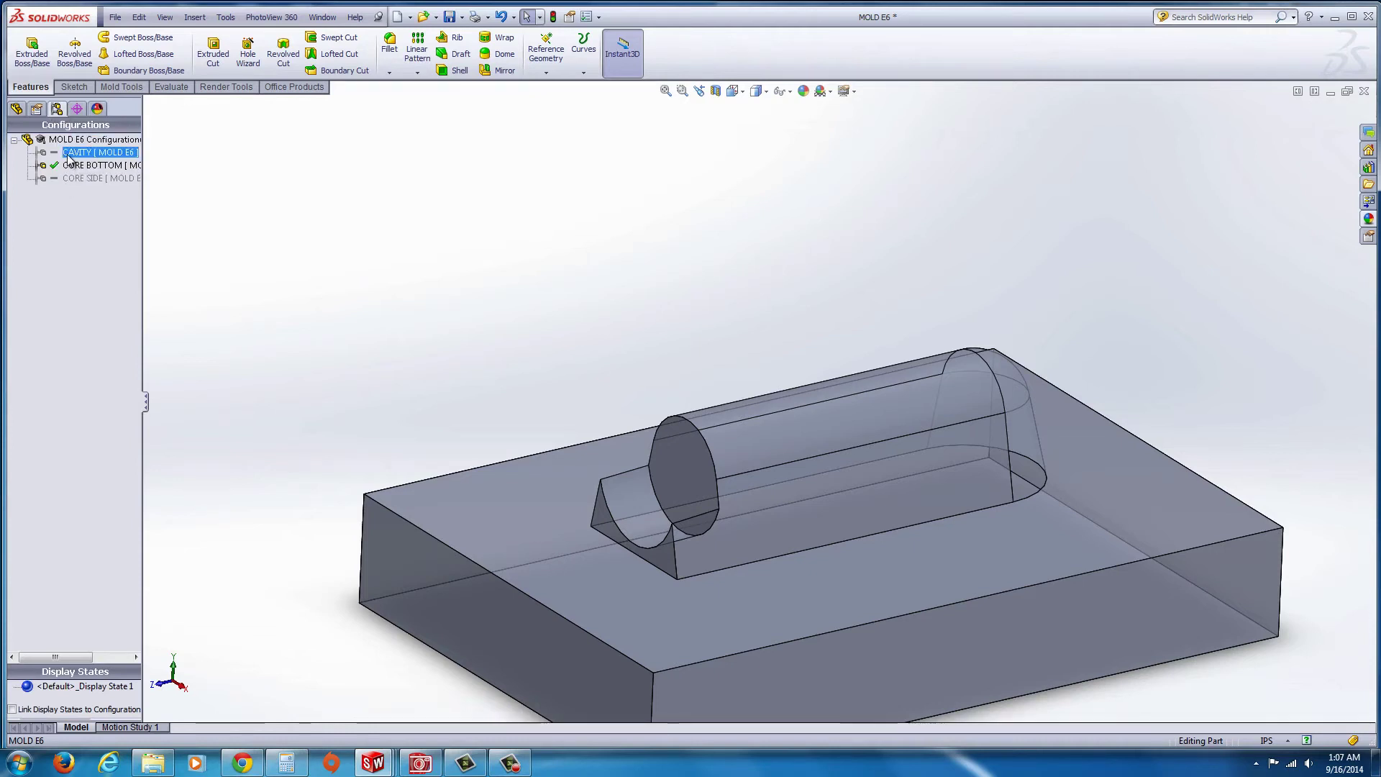
pyautogui.doubleClick(71, 160)
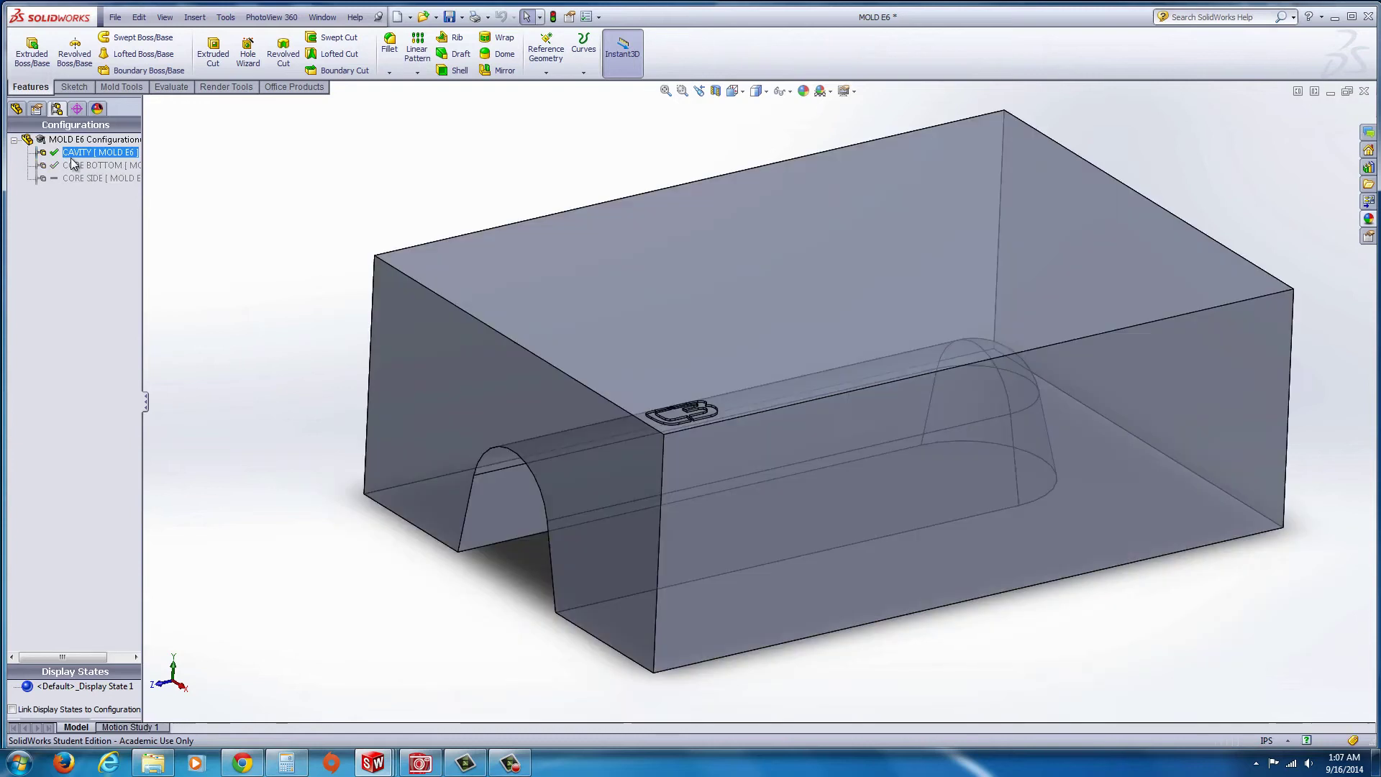
pyautogui.click(64, 180)
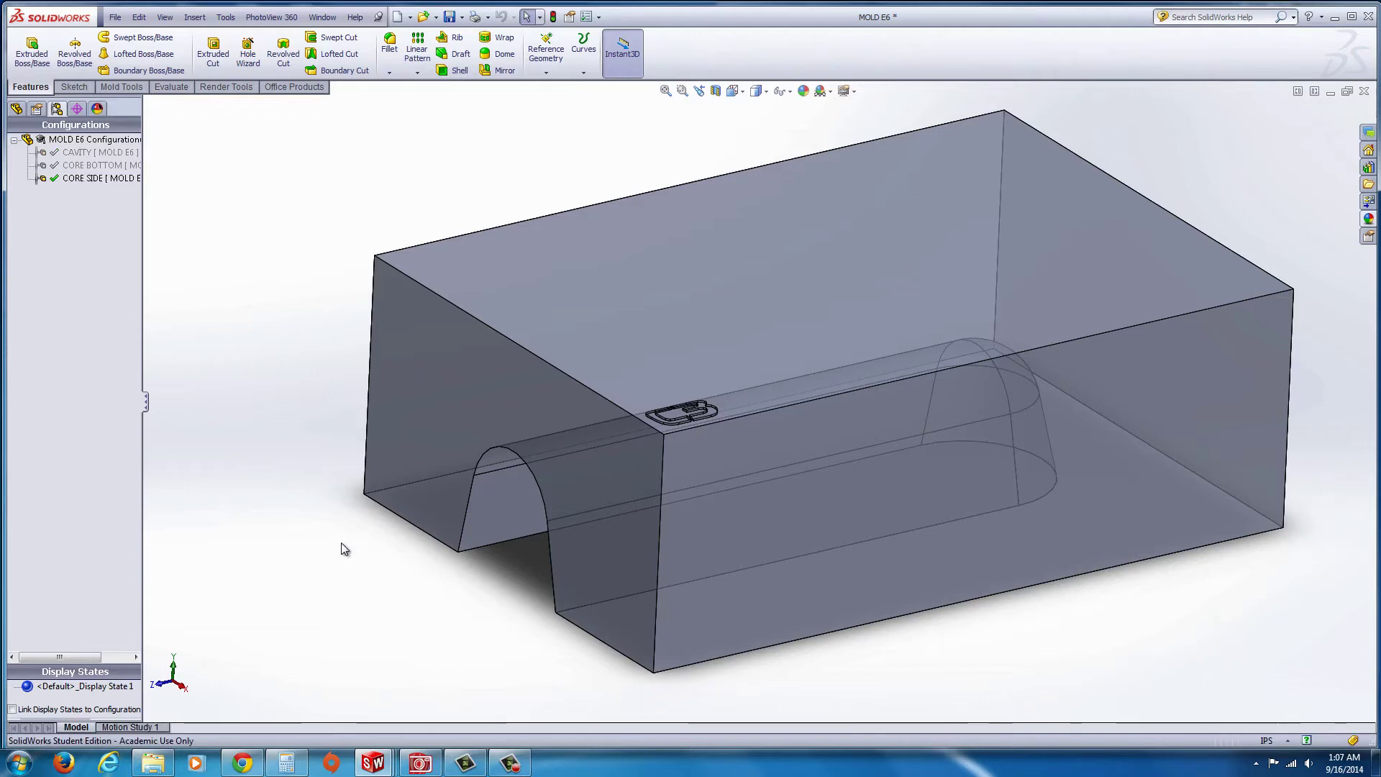
pyautogui.moveTo(341, 542); pyautogui.dragTo(791, 345, button='middle')
# Step: Suppress Cut-Extrude1 in the CORE SIDE configuration from the FeatureManager tree
pyautogui.click(18, 110)
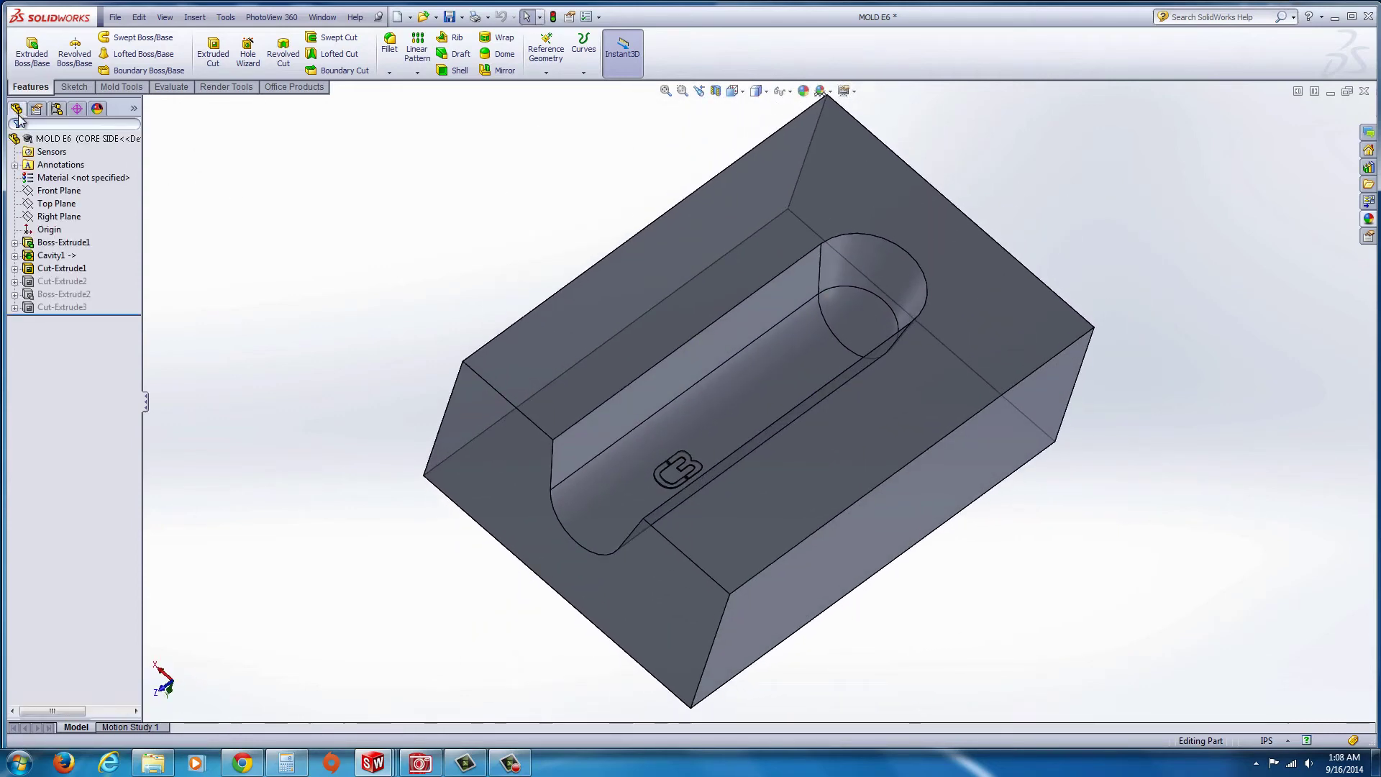
pyautogui.click(30, 268)
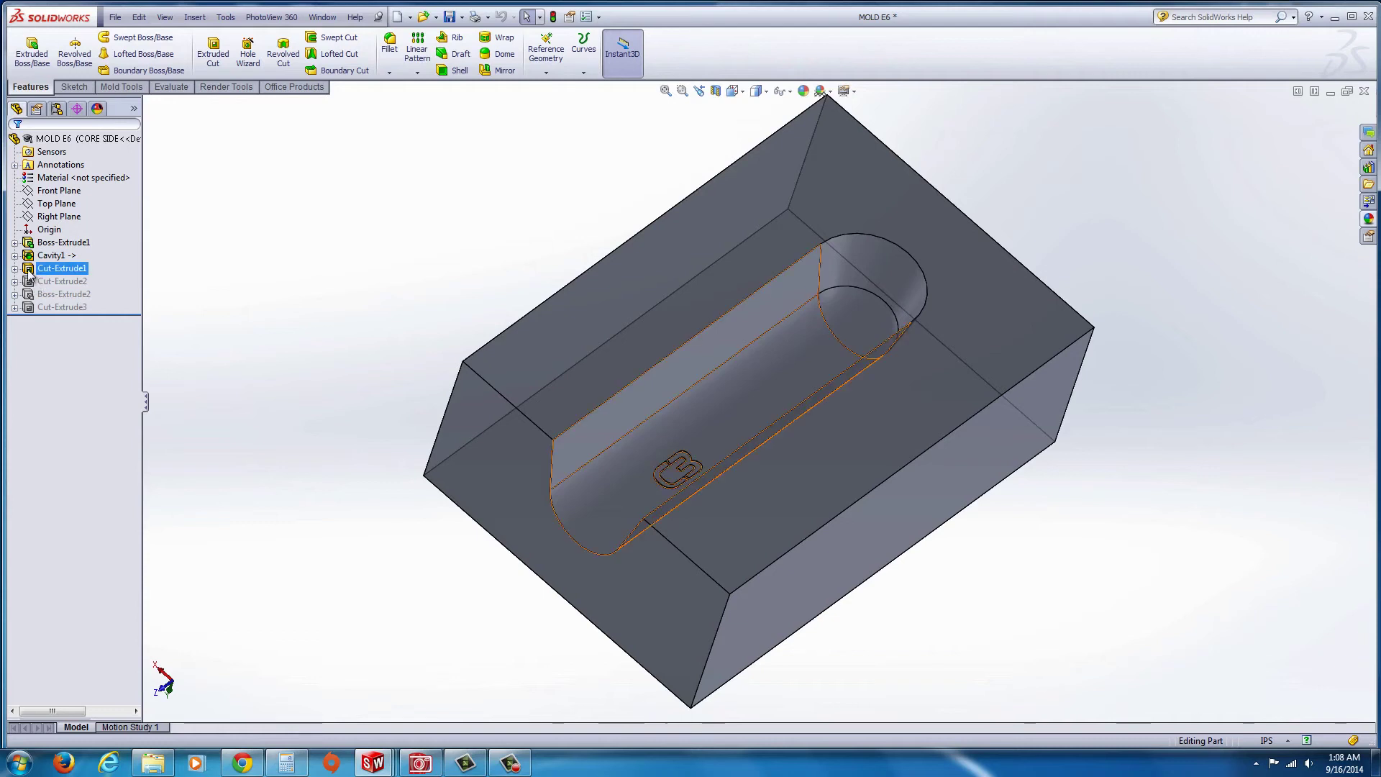
pyautogui.rightClick(31, 274)
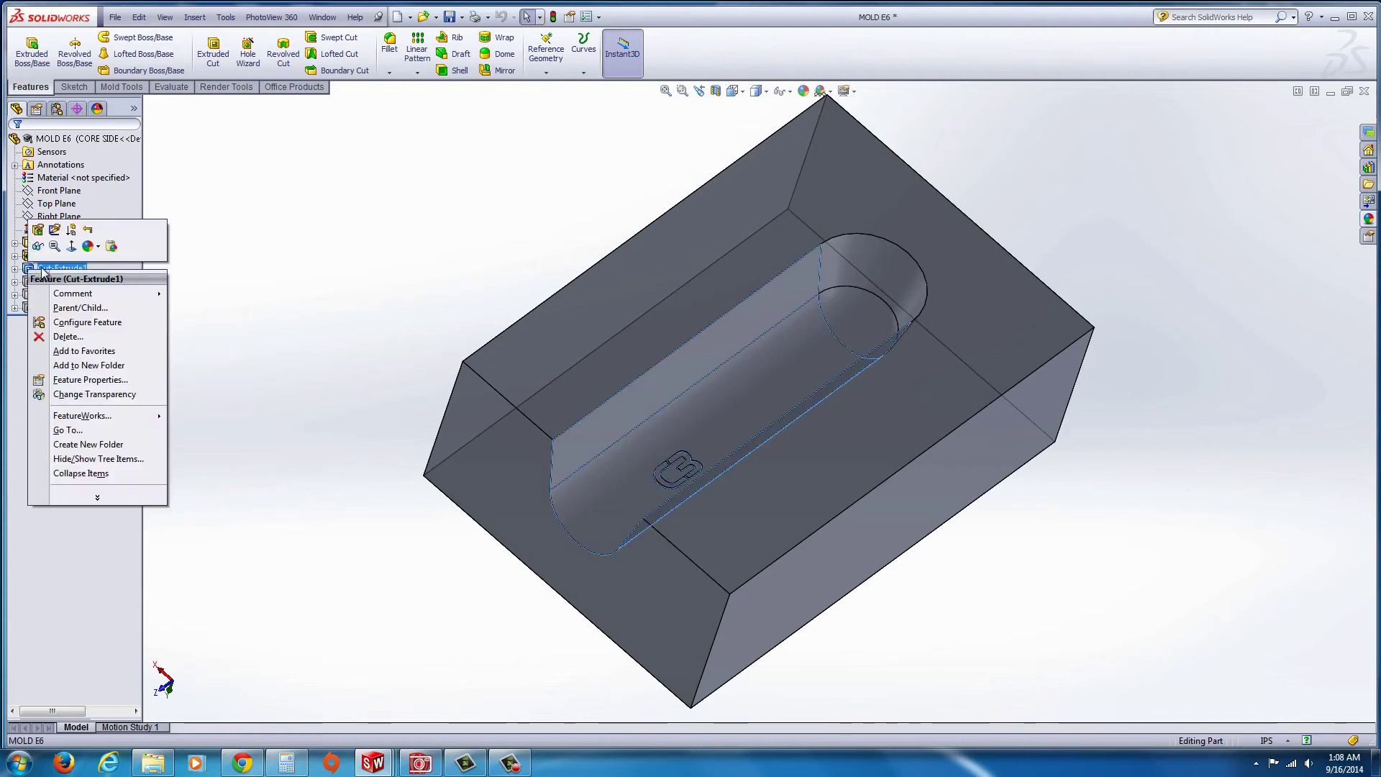
pyautogui.click(70, 229)
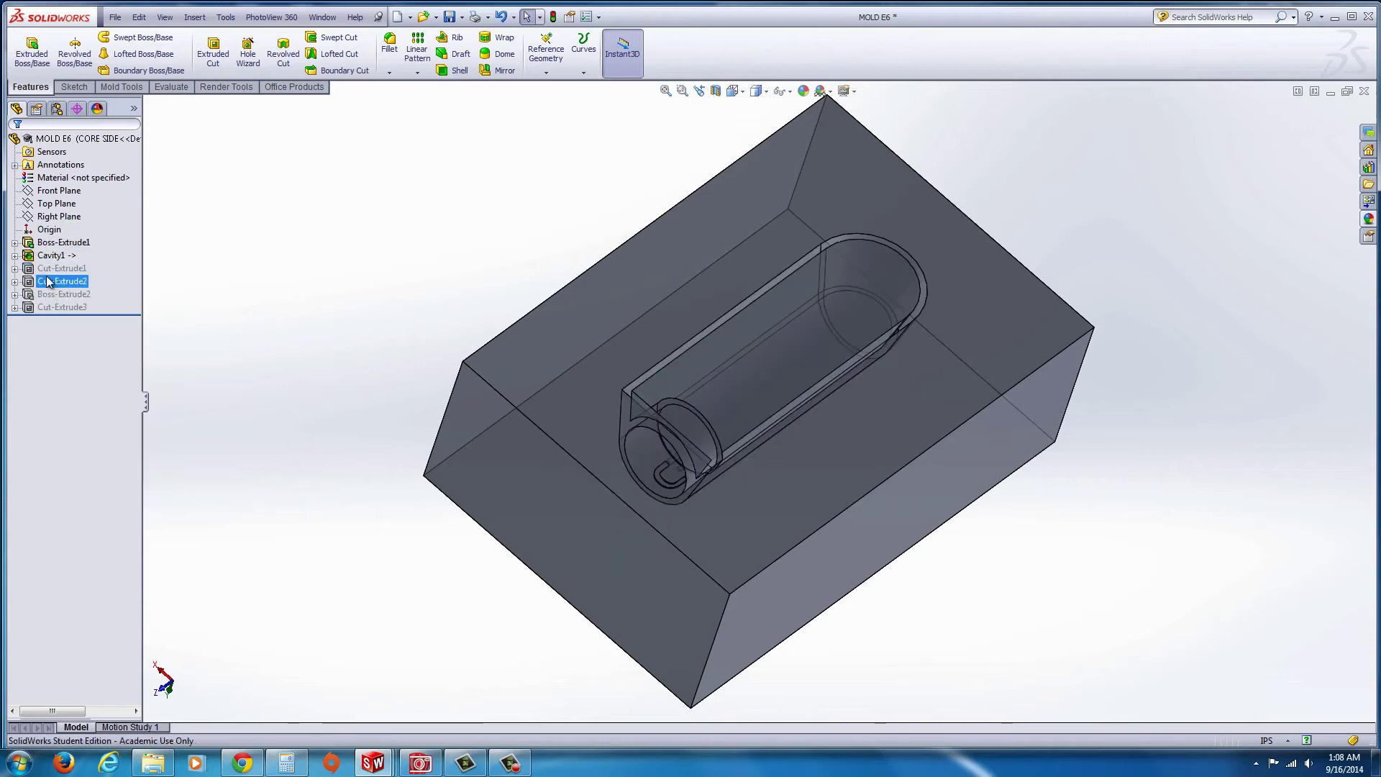
pyautogui.click(34, 295)
pyautogui.click(35, 284)
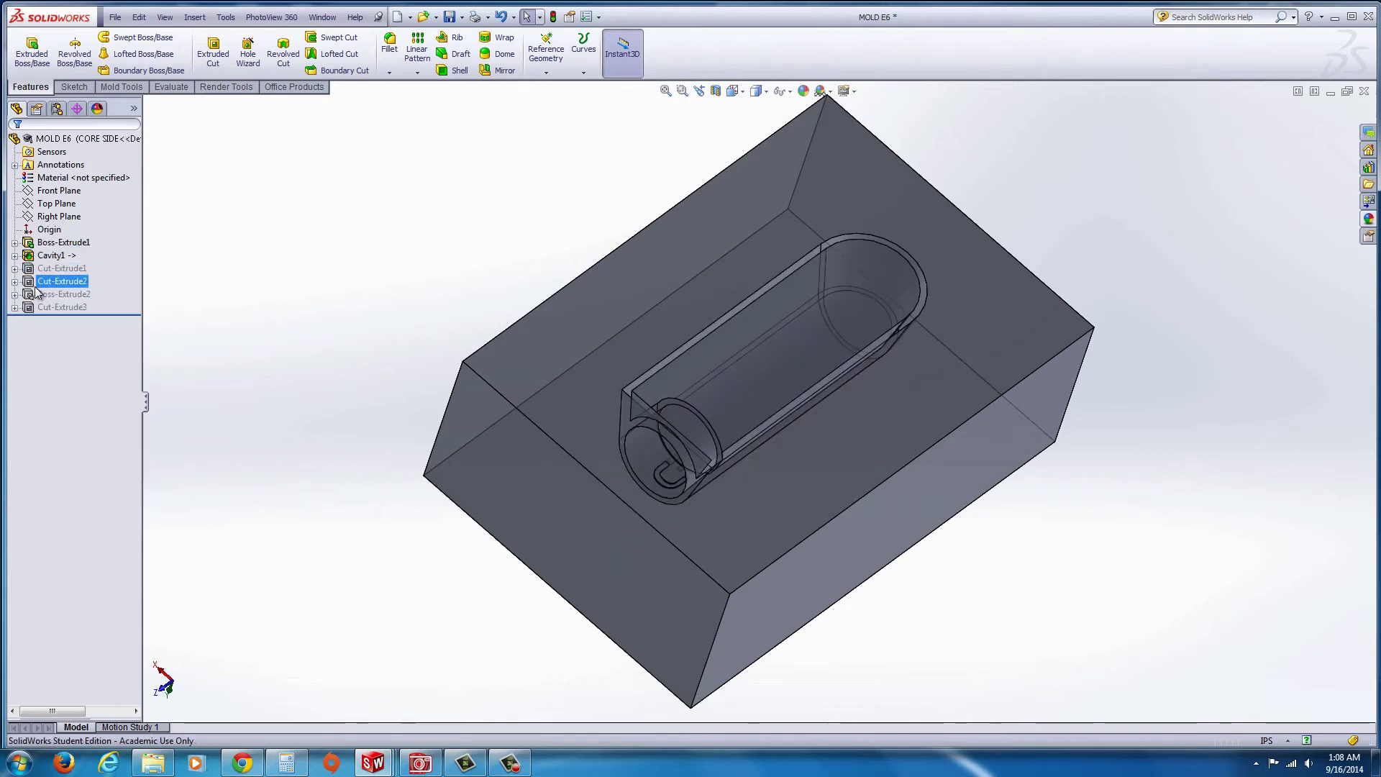
pyautogui.click(67, 311)
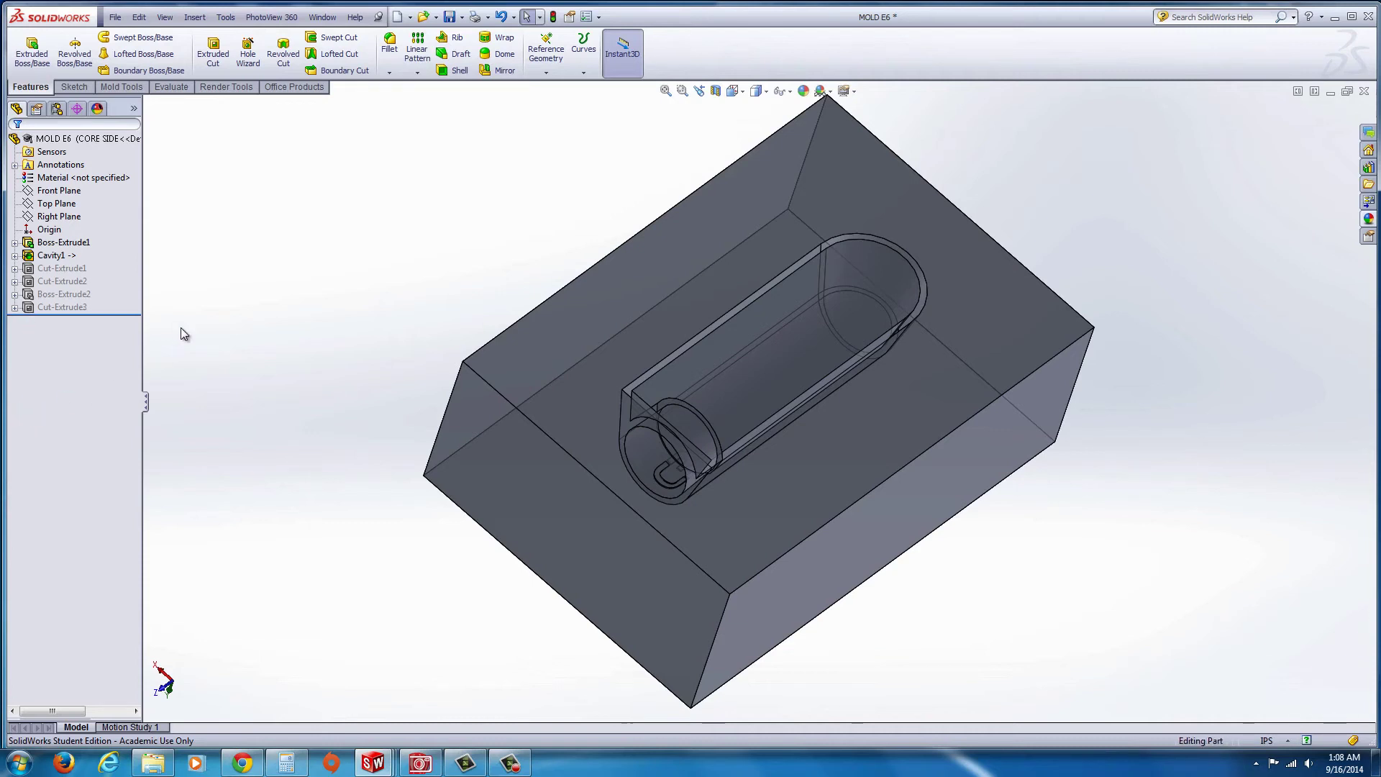
# Step: Sketch on the block's front face and convert the cavity's end-face outline into it
pyautogui.scroll(-2, 641, 497)
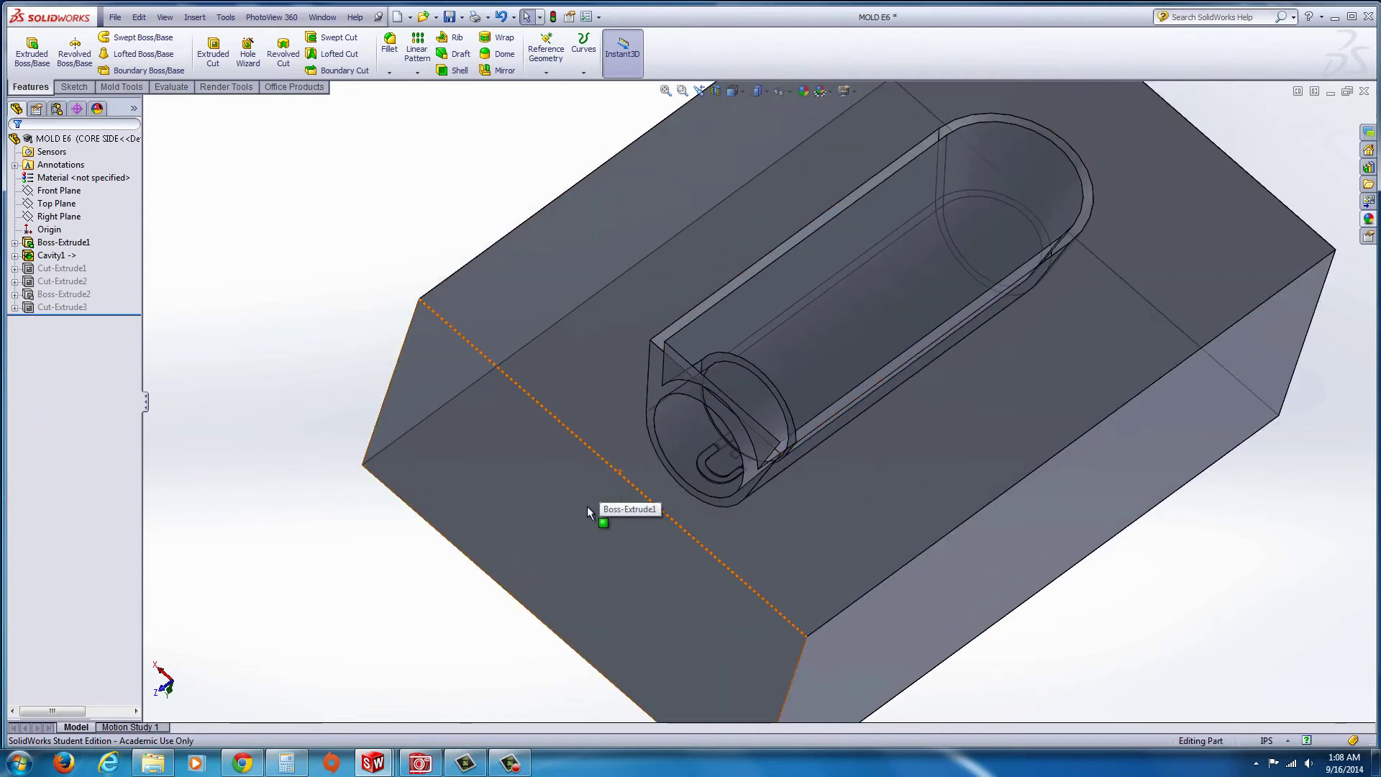
pyautogui.click(576, 494)
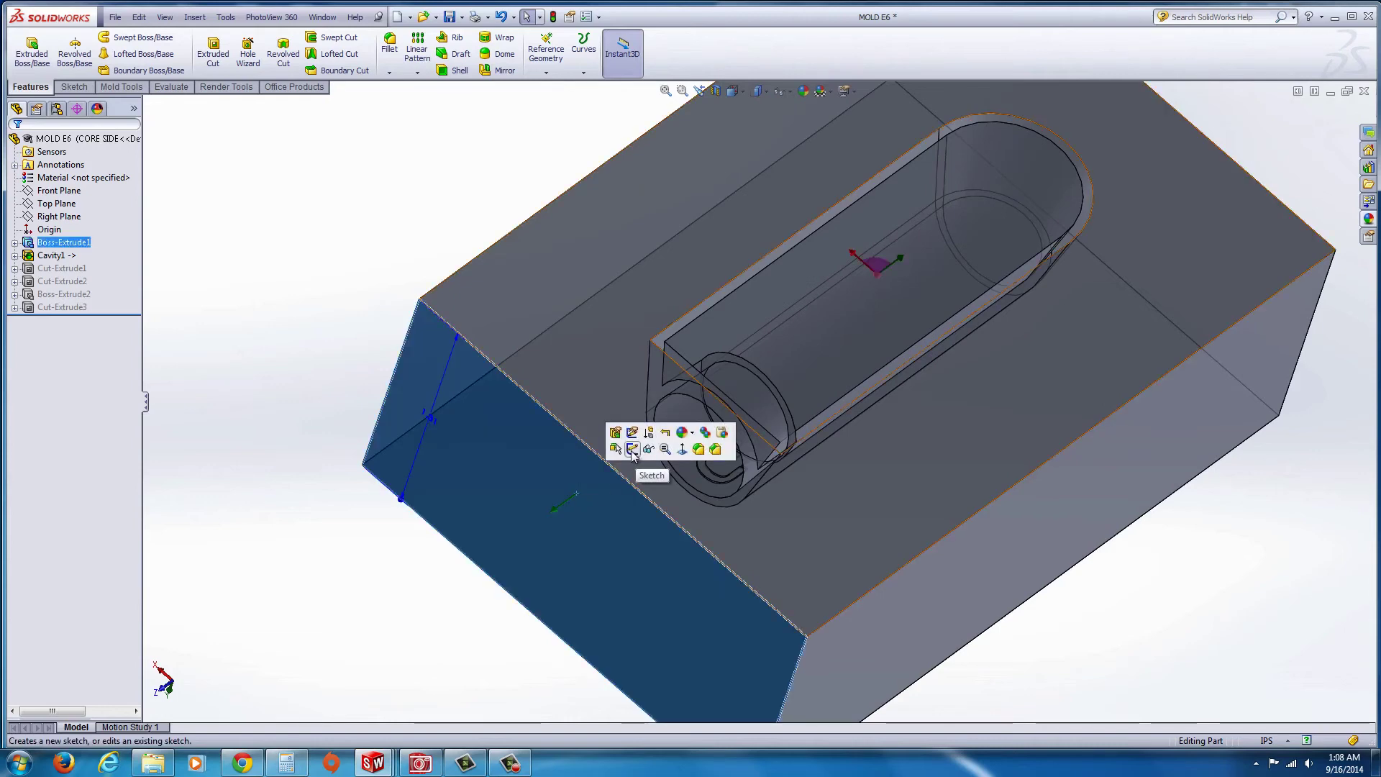
pyautogui.click(639, 455)
pyautogui.rightClick(660, 377)
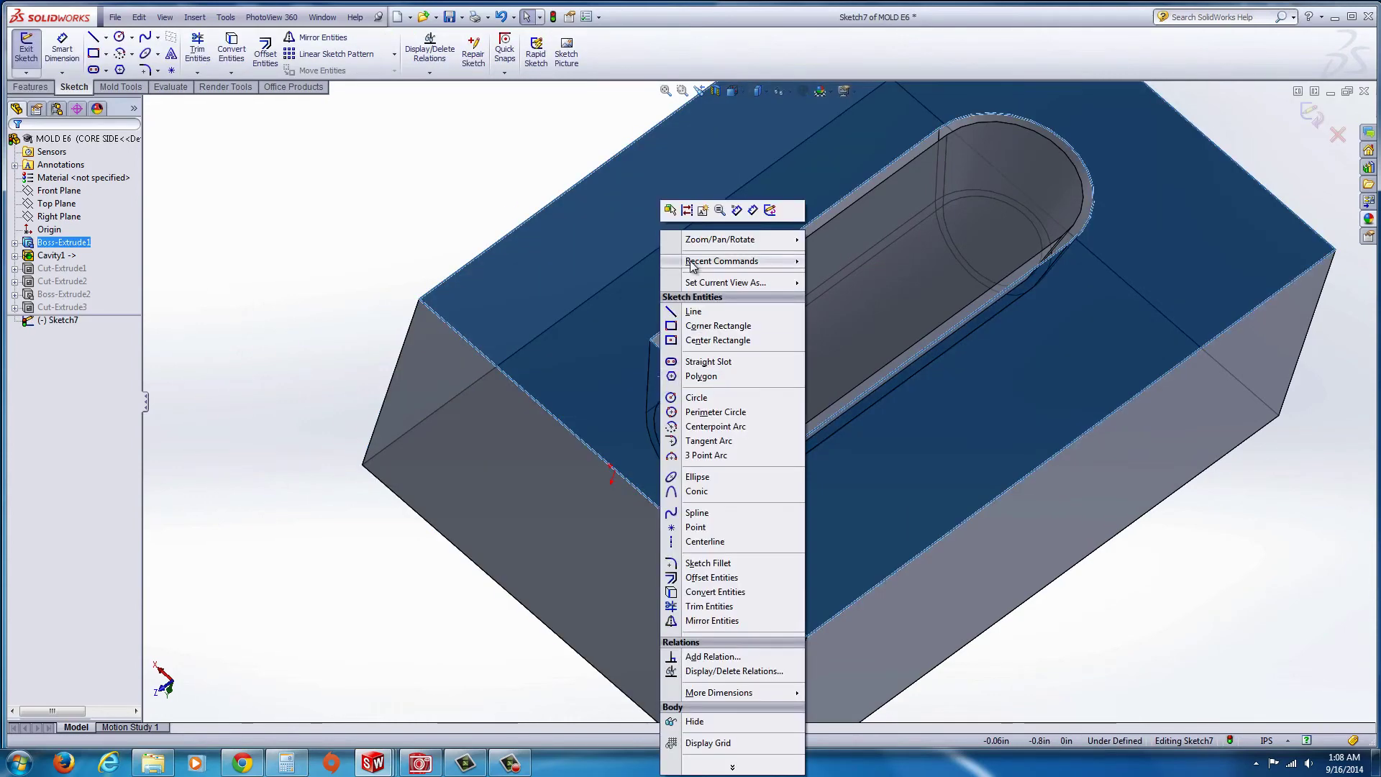
pyautogui.click(679, 237)
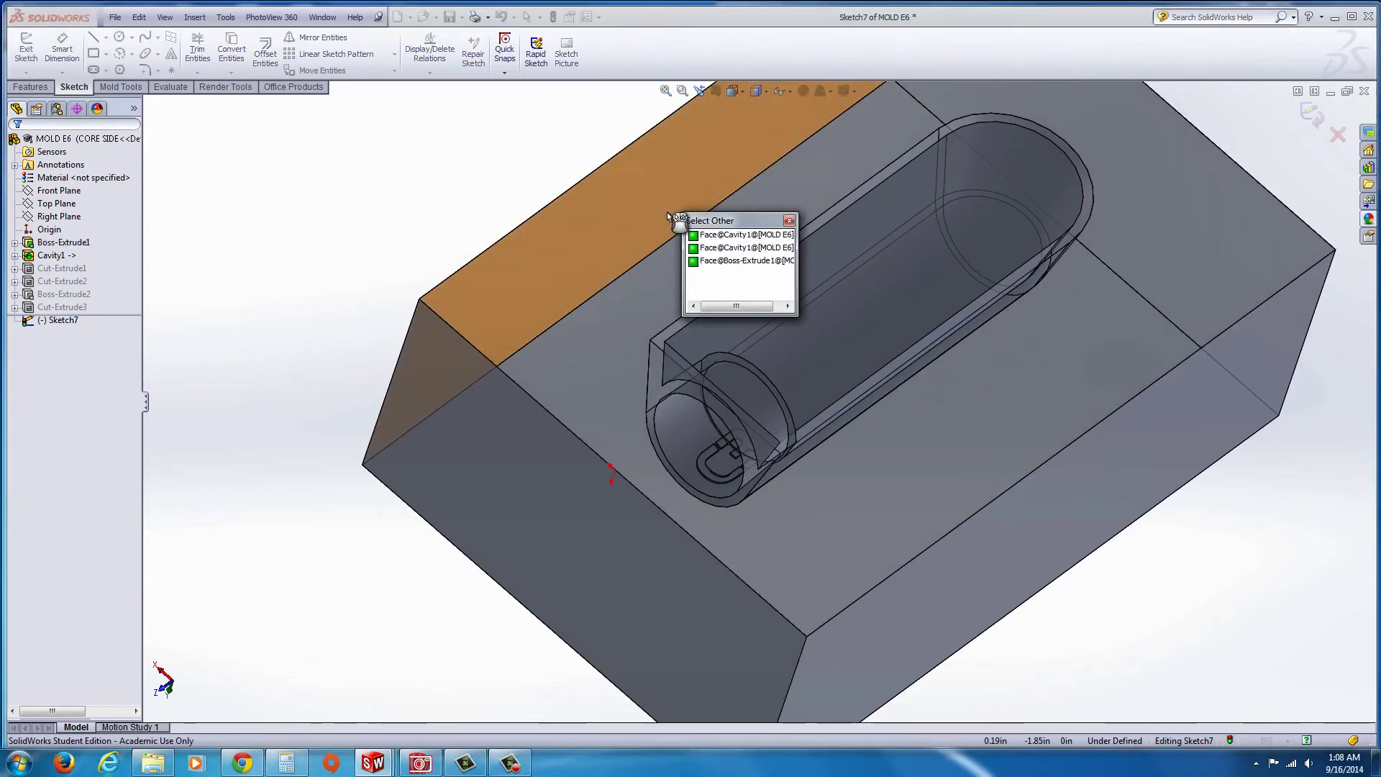
pyautogui.click(707, 236)
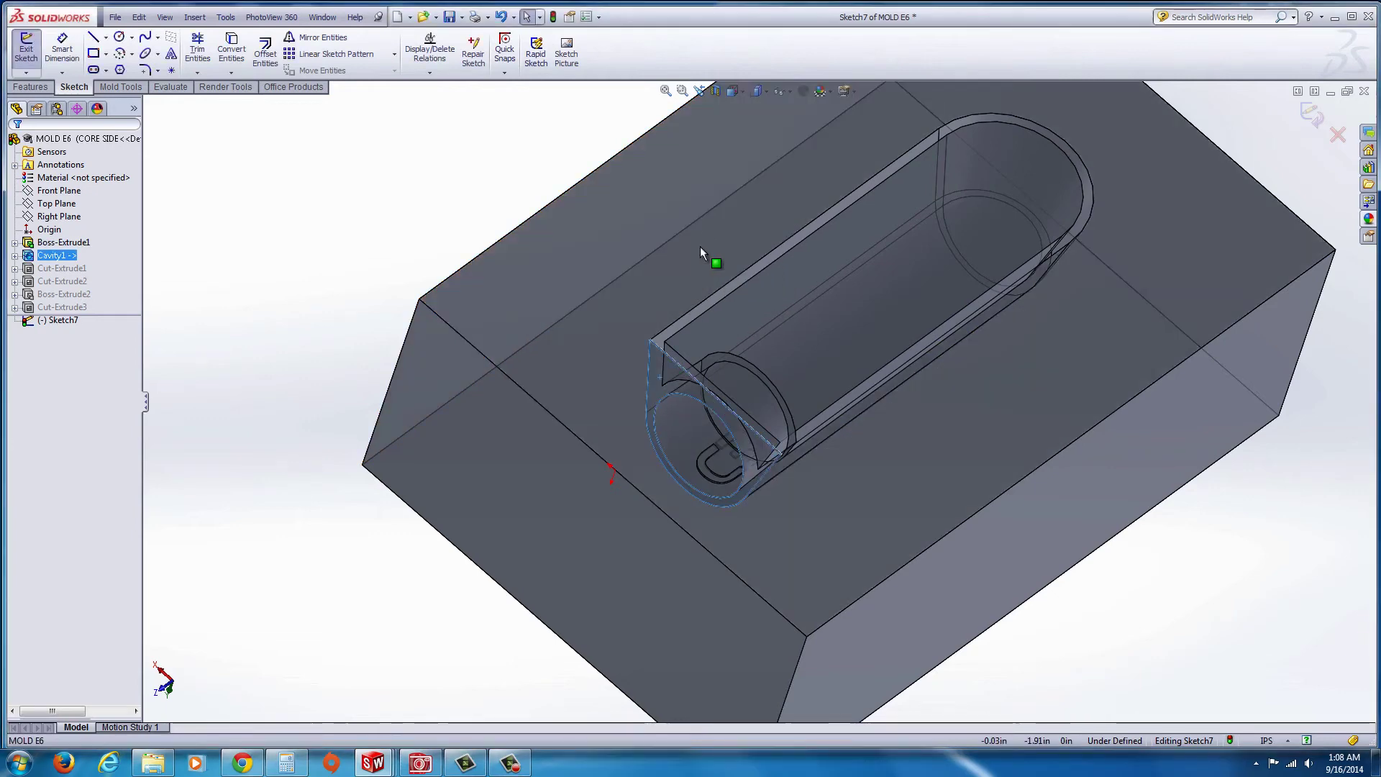
pyautogui.click(238, 51)
# Step: Set up an extruded cut Through All with the cut side flipped to the outside
pyautogui.click(34, 87)
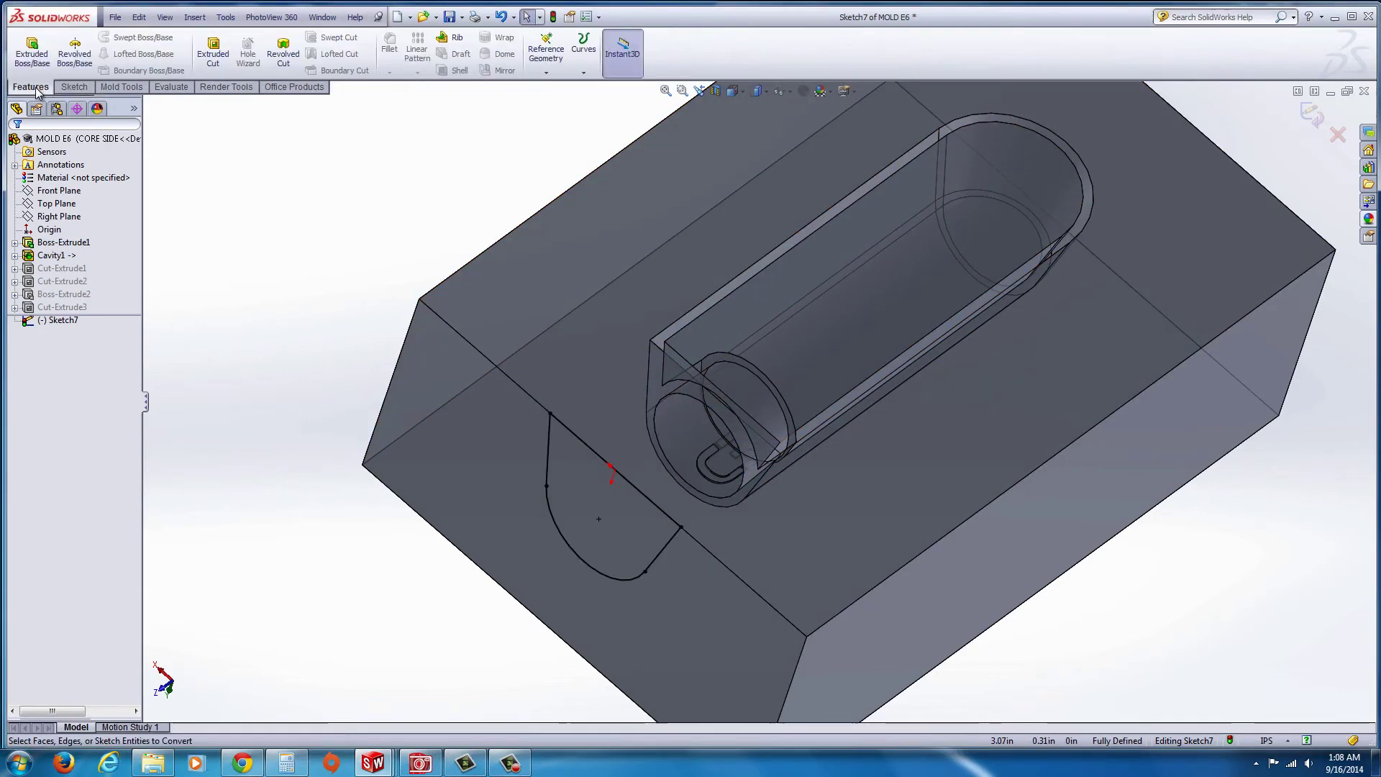
pyautogui.click(213, 54)
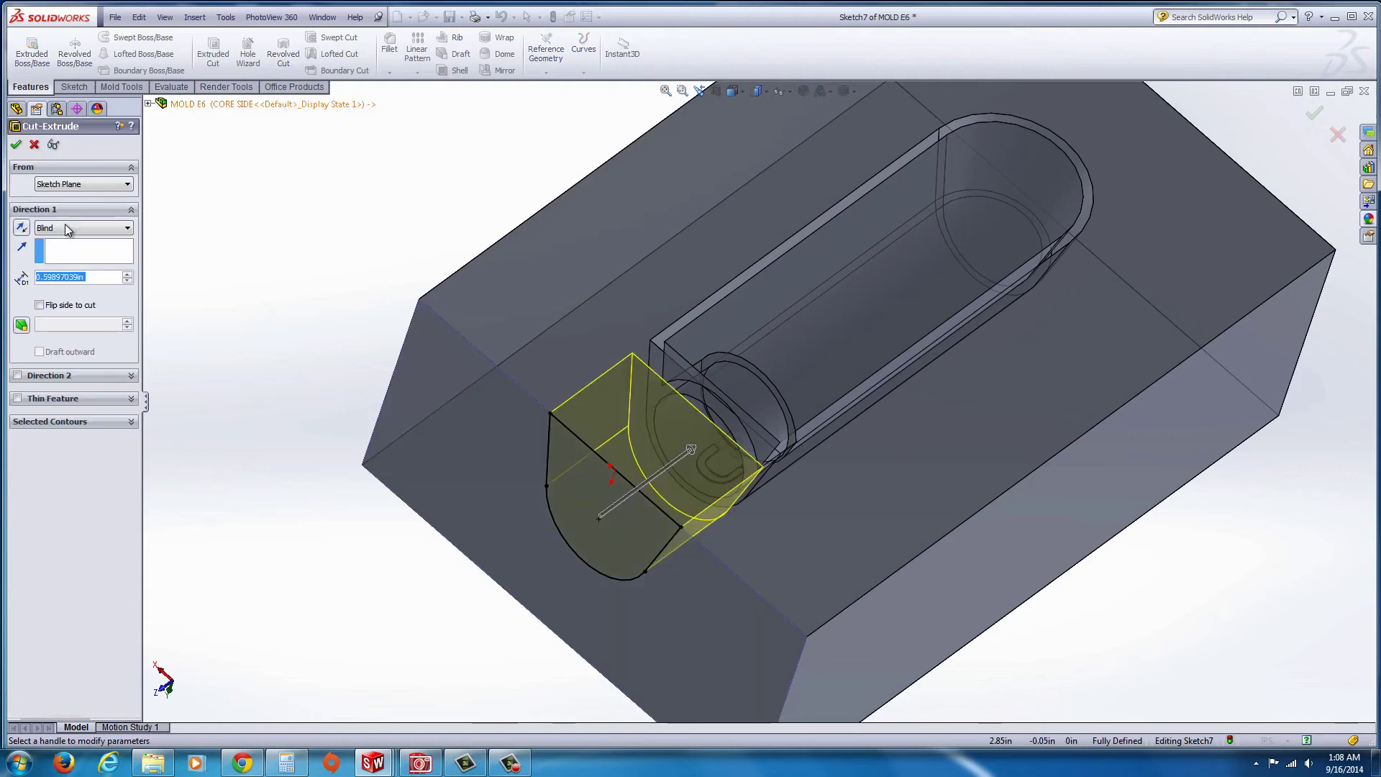
pyautogui.click(66, 229)
pyautogui.click(71, 251)
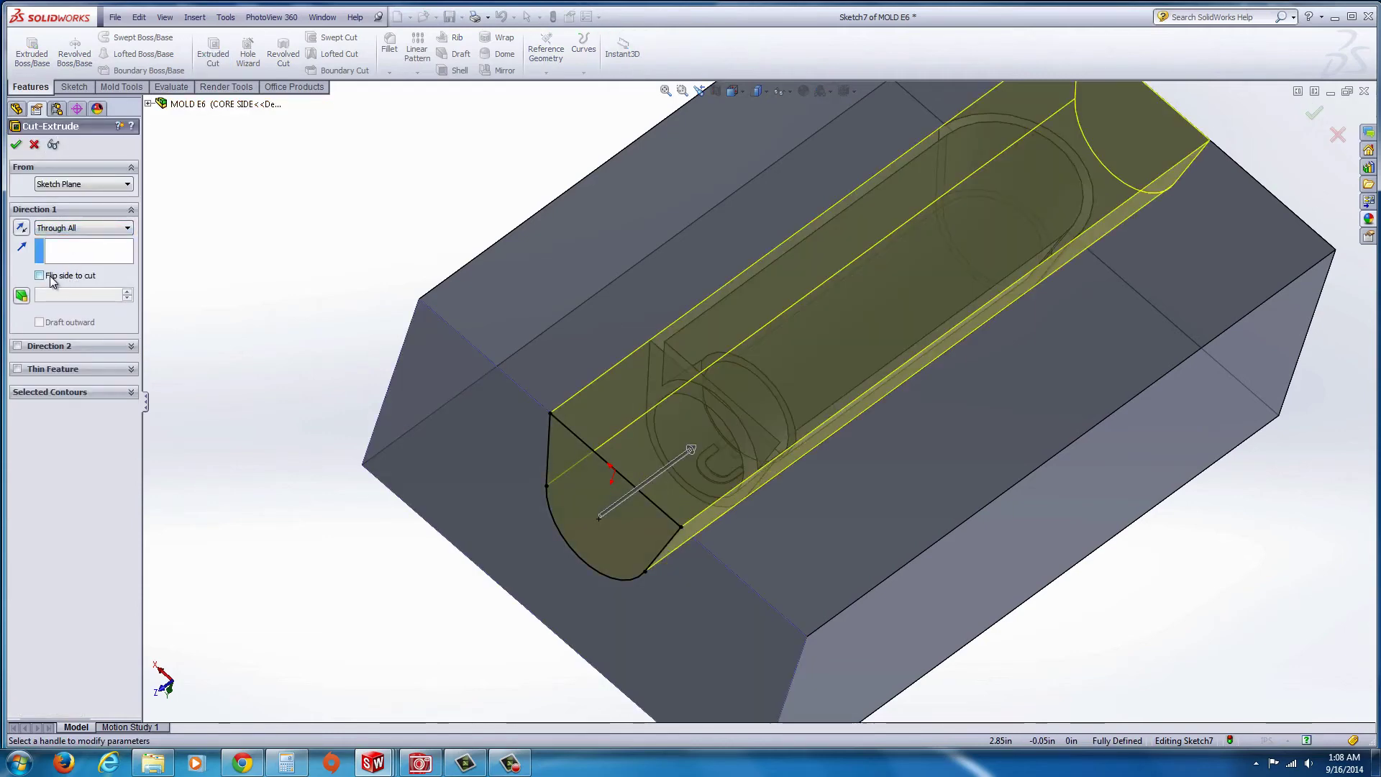
pyautogui.click(46, 278)
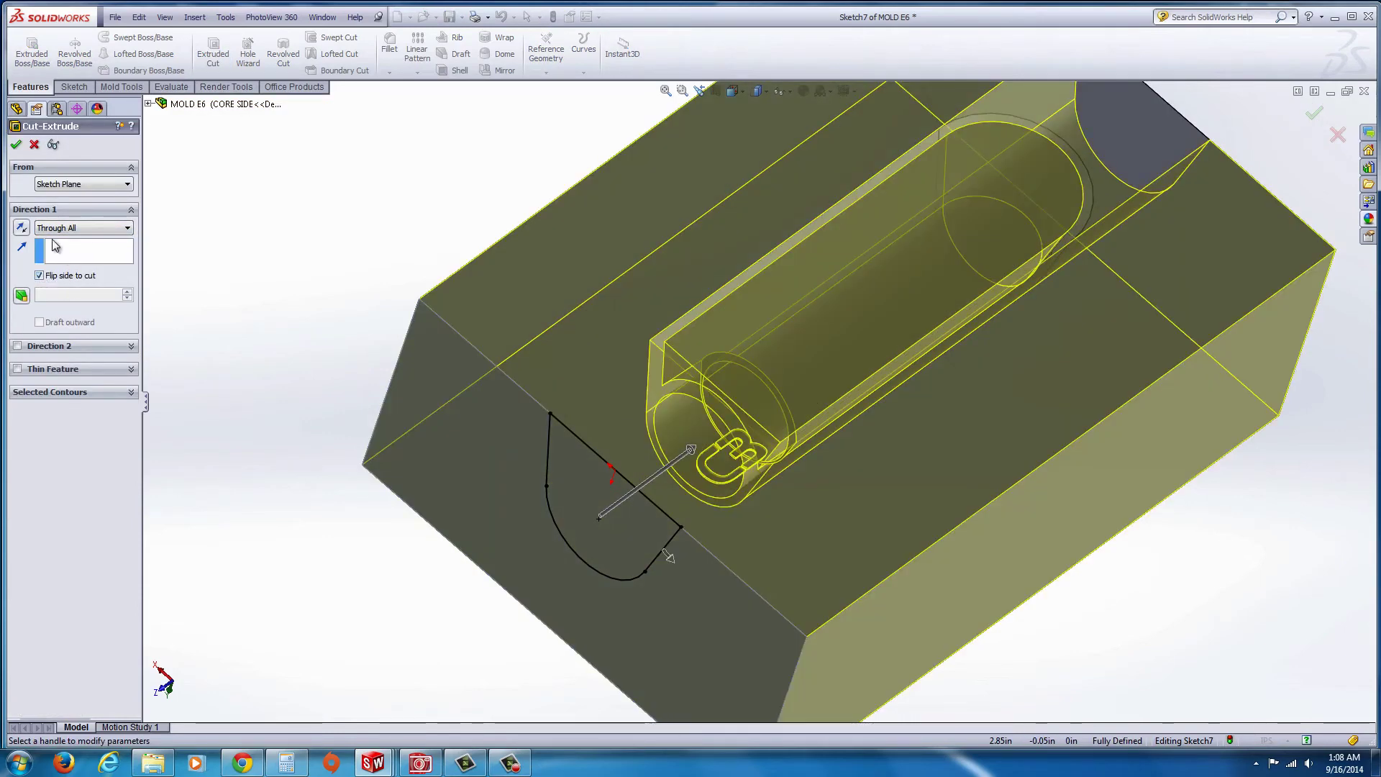
# Step: Apply the cut, keeping only Body 1, the long core-side piece, as Cut-Extrude4
pyautogui.click(15, 145)
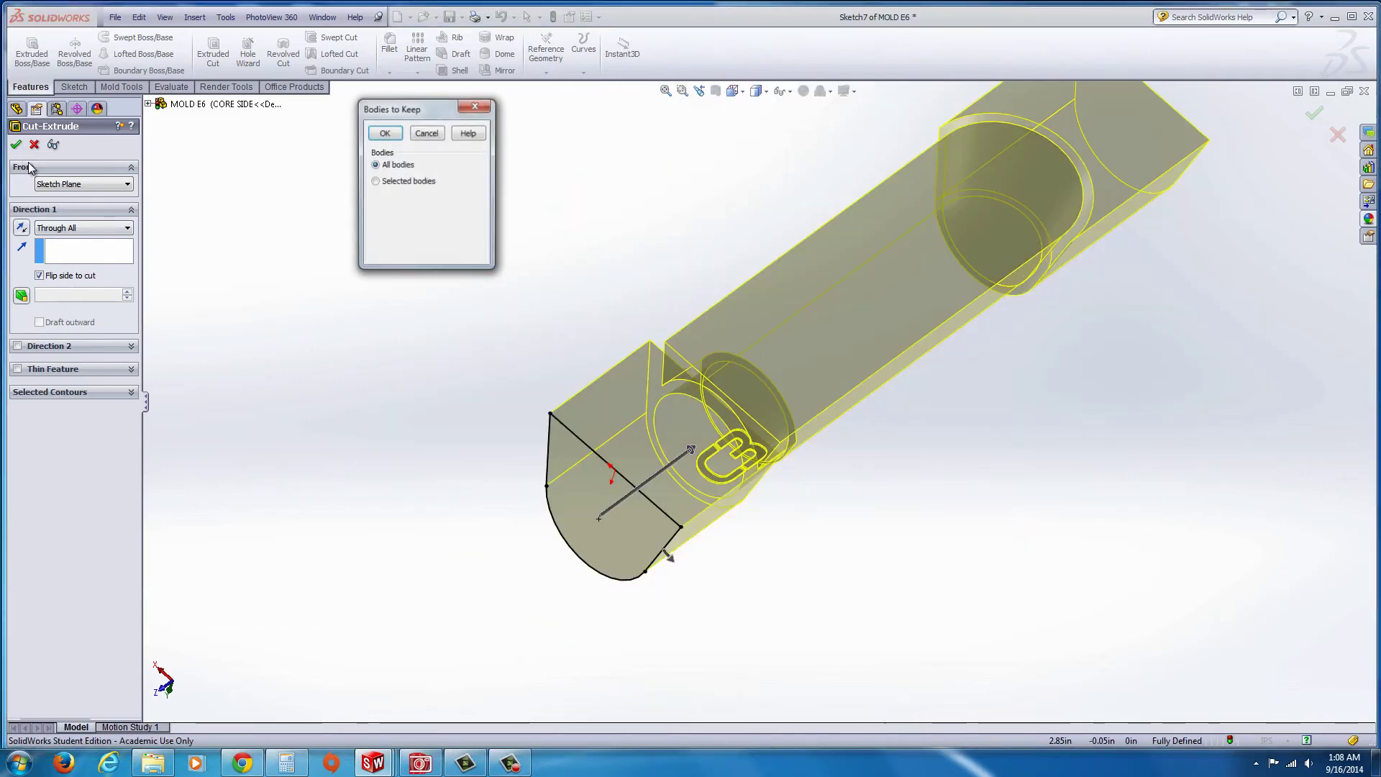
pyautogui.click(375, 182)
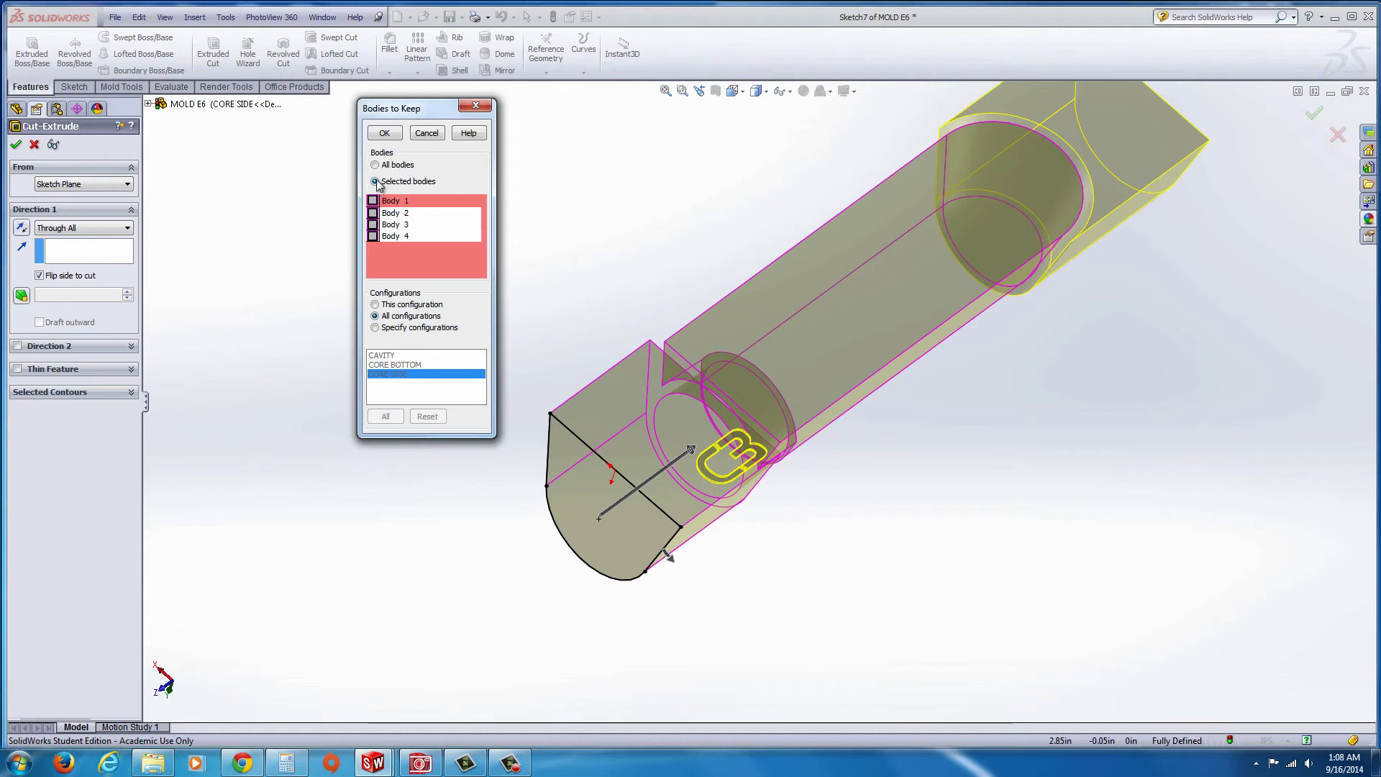
pyautogui.click(372, 237)
pyautogui.click(372, 236)
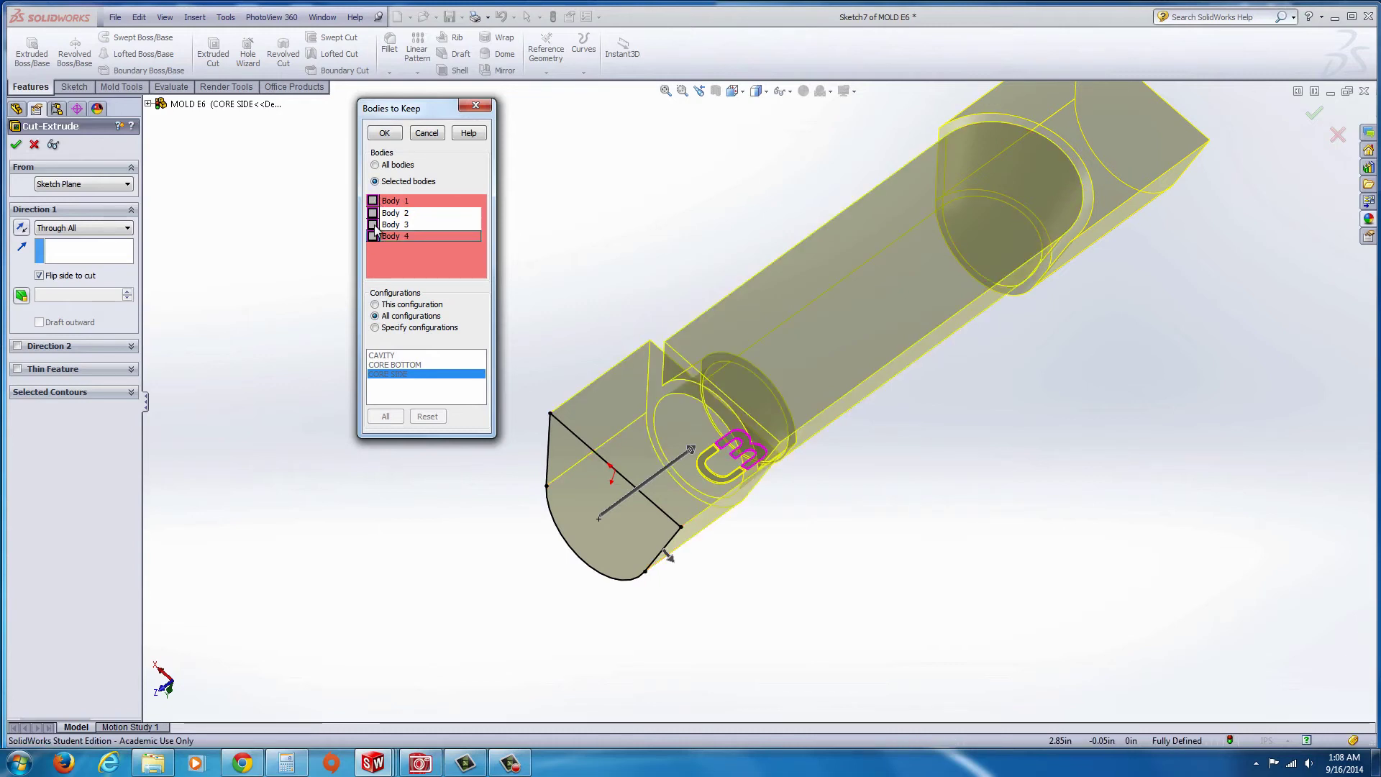
pyautogui.click(374, 224)
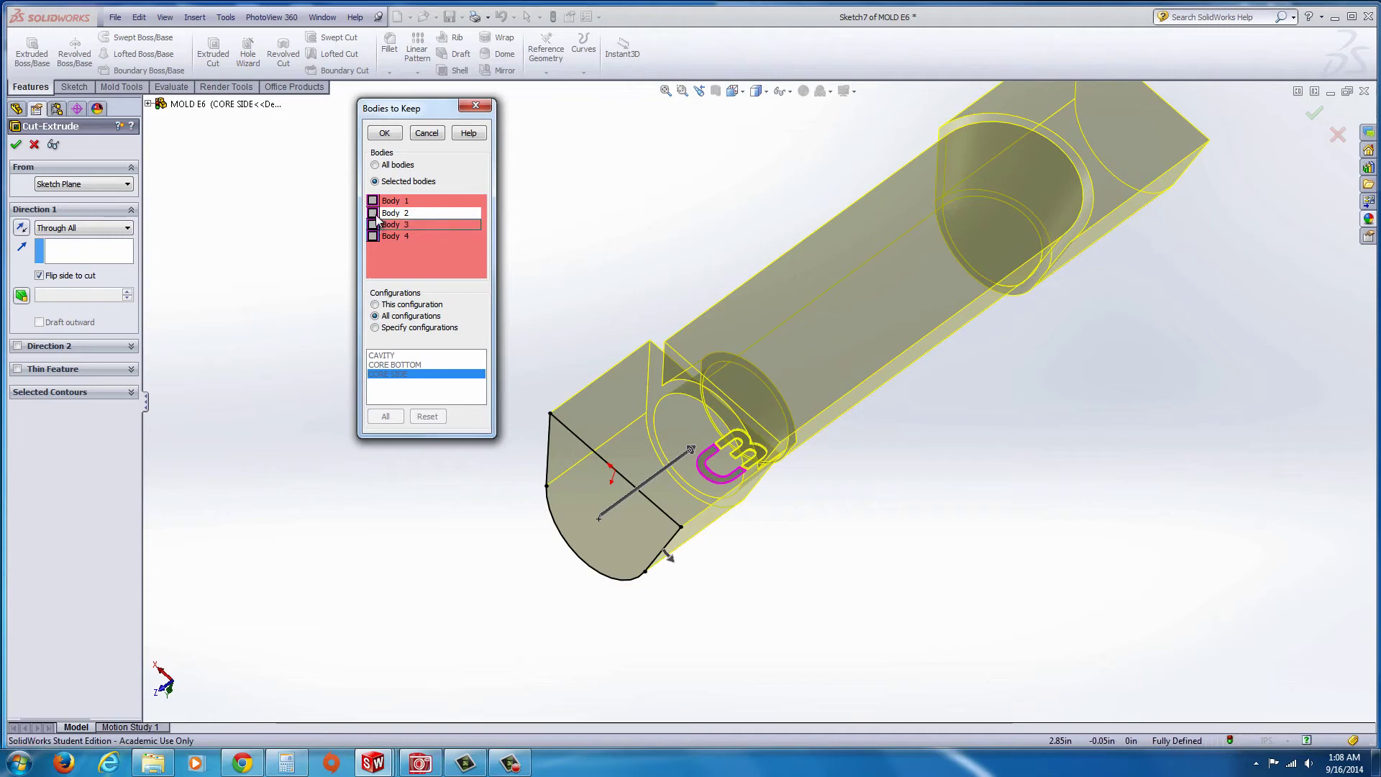
pyautogui.click(372, 213)
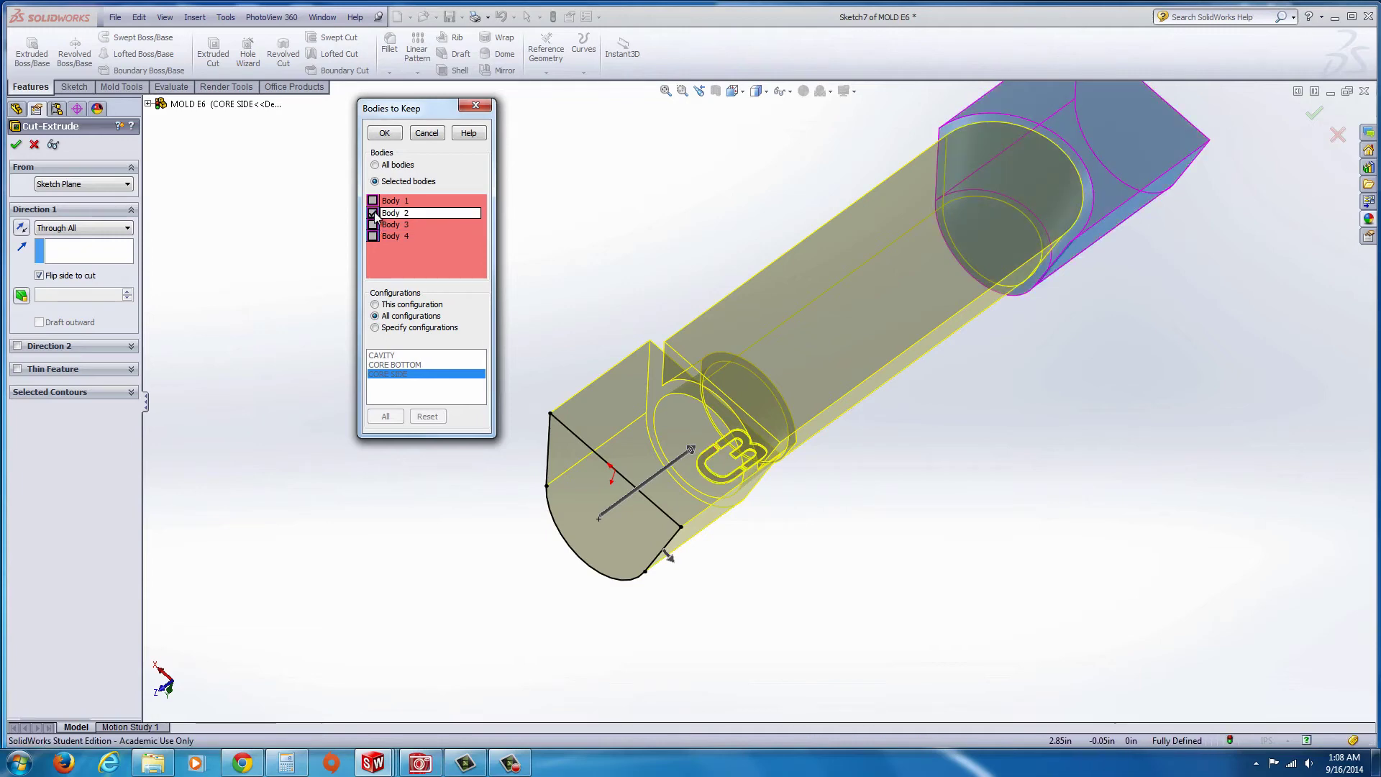
pyautogui.click(372, 213)
pyautogui.click(372, 201)
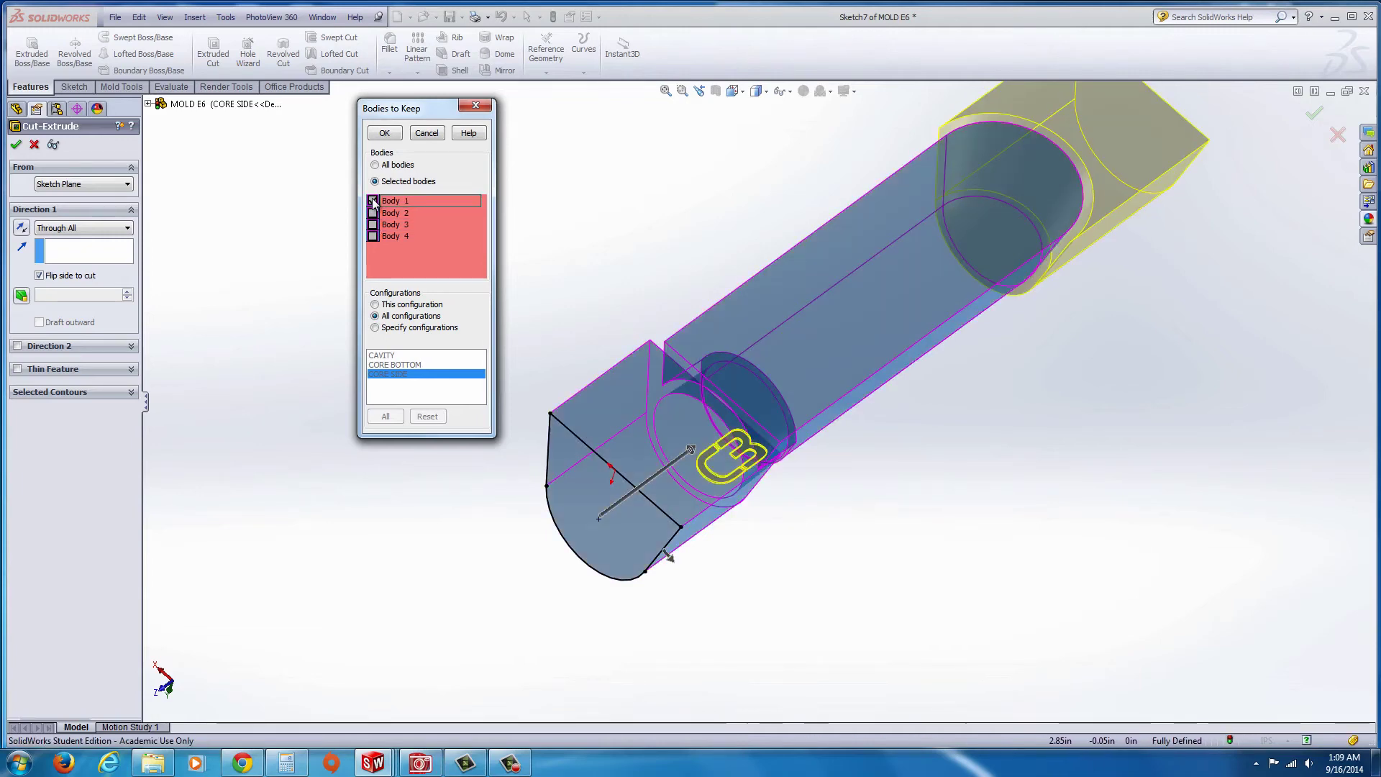
pyautogui.click(384, 133)
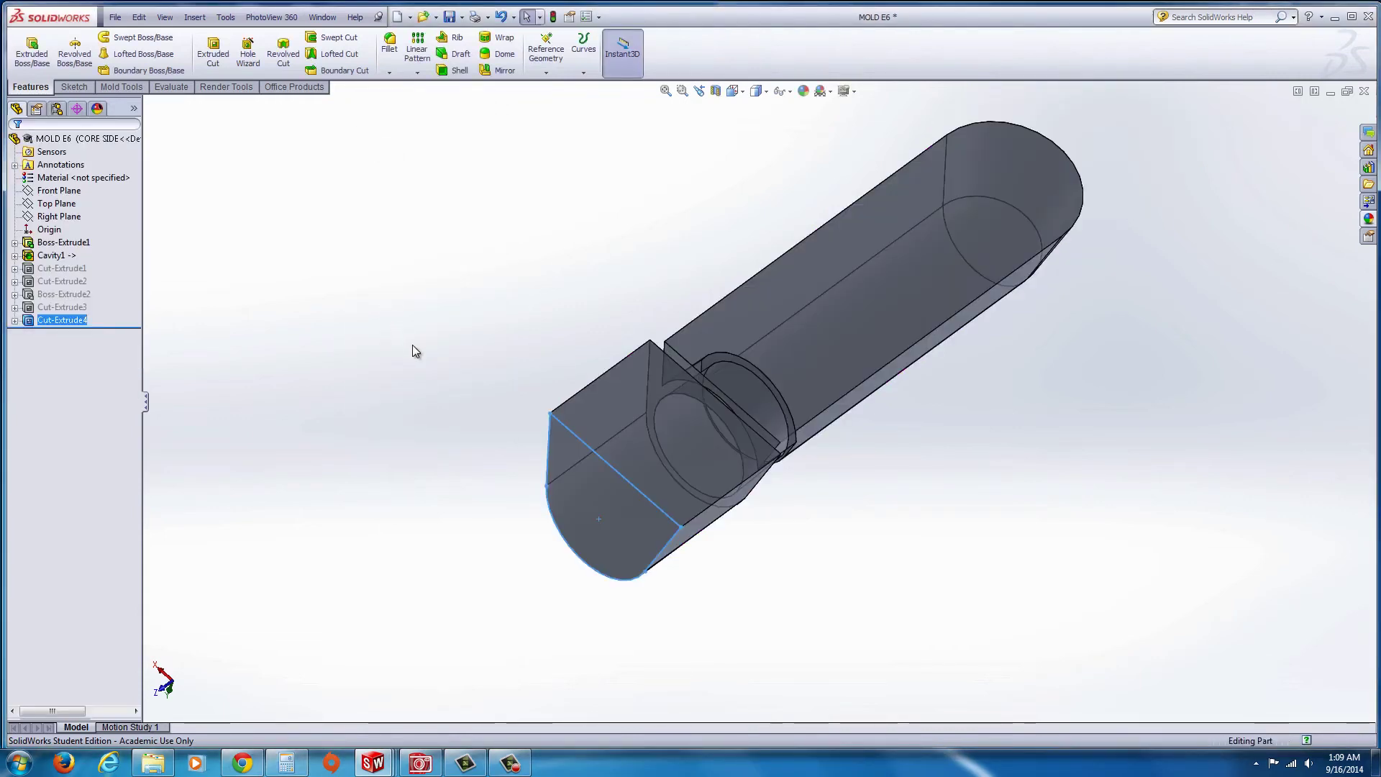
# Step: Sketch on the Cavity1 ring face and convert its circular edges into the sketch
pyautogui.moveTo(412, 345); pyautogui.dragTo(587, 392, button='middle')
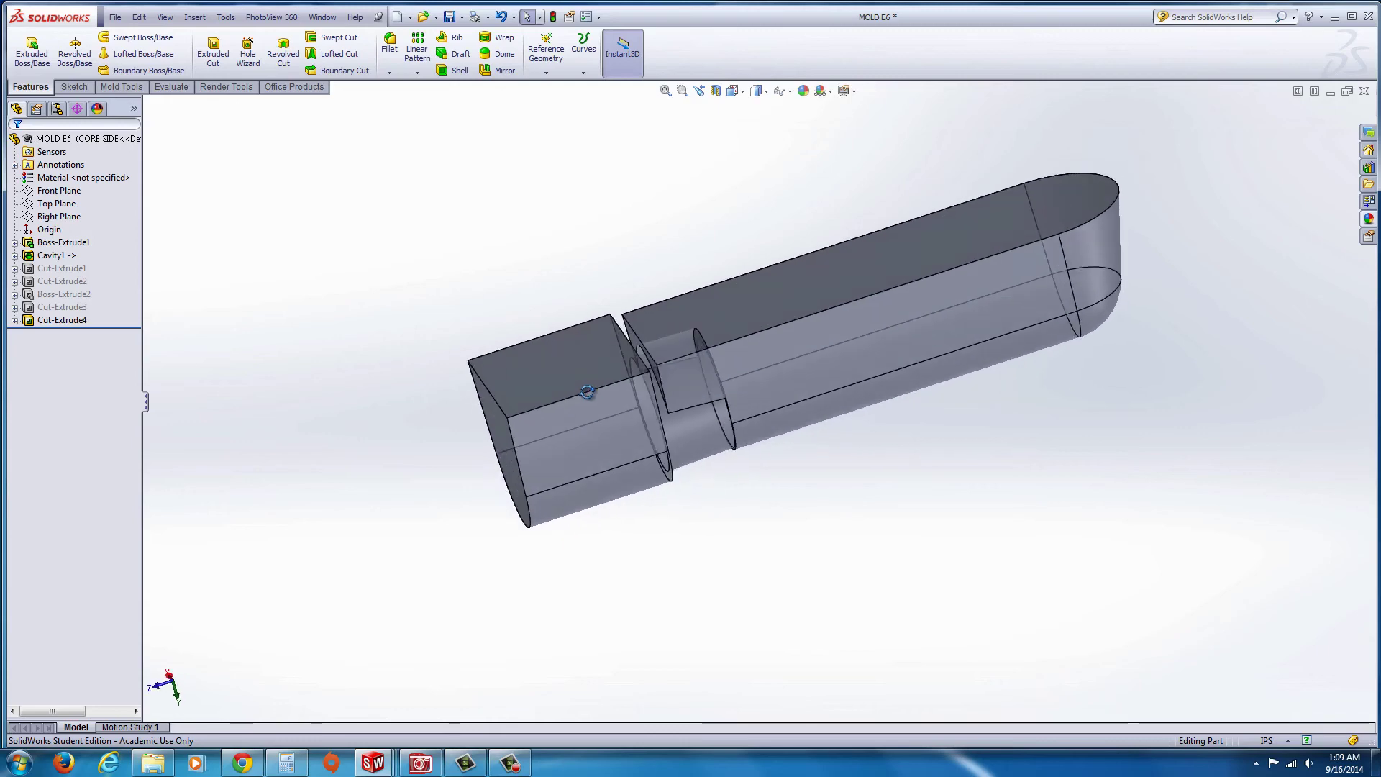
pyautogui.scroll(-6, 765, 360)
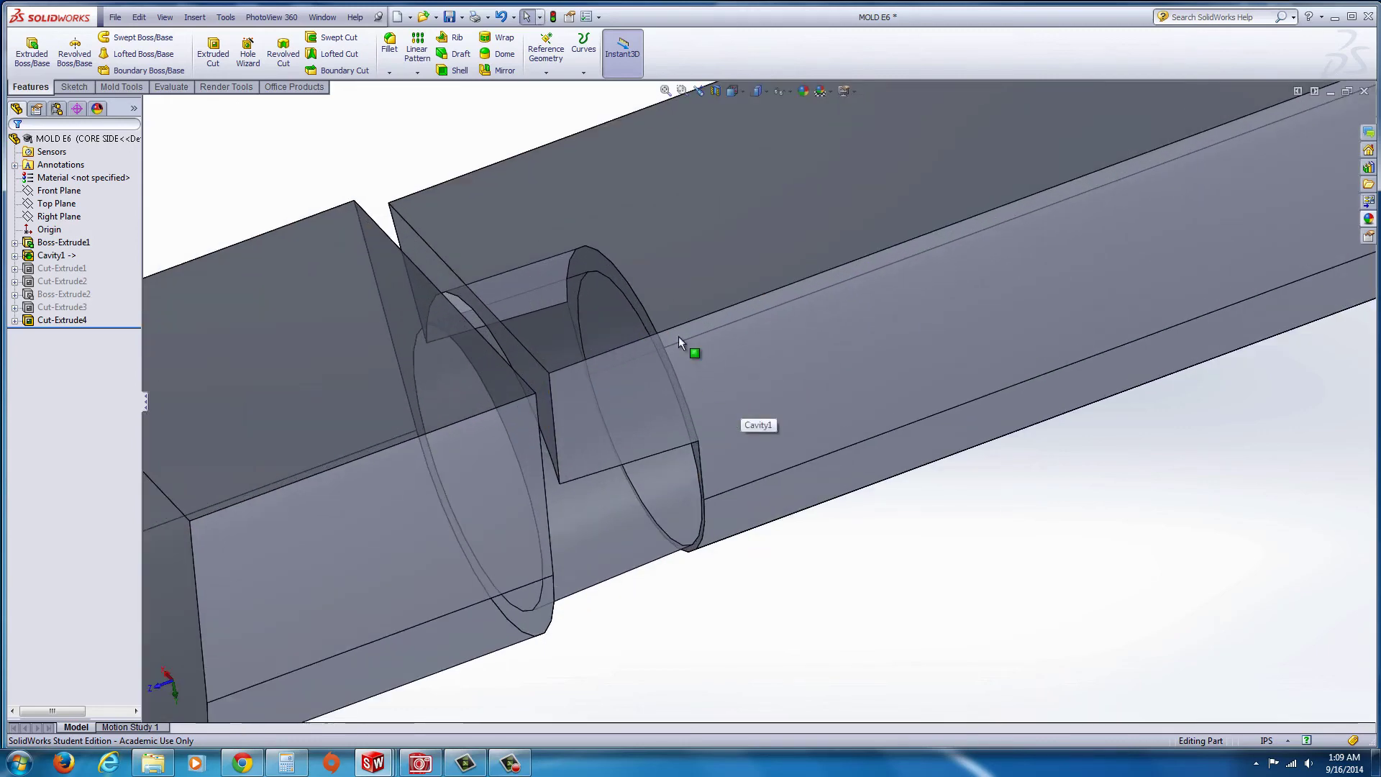
pyautogui.moveTo(636, 310); pyautogui.dragTo(684, 472, button='middle')
pyautogui.scroll(-5, 675, 439)
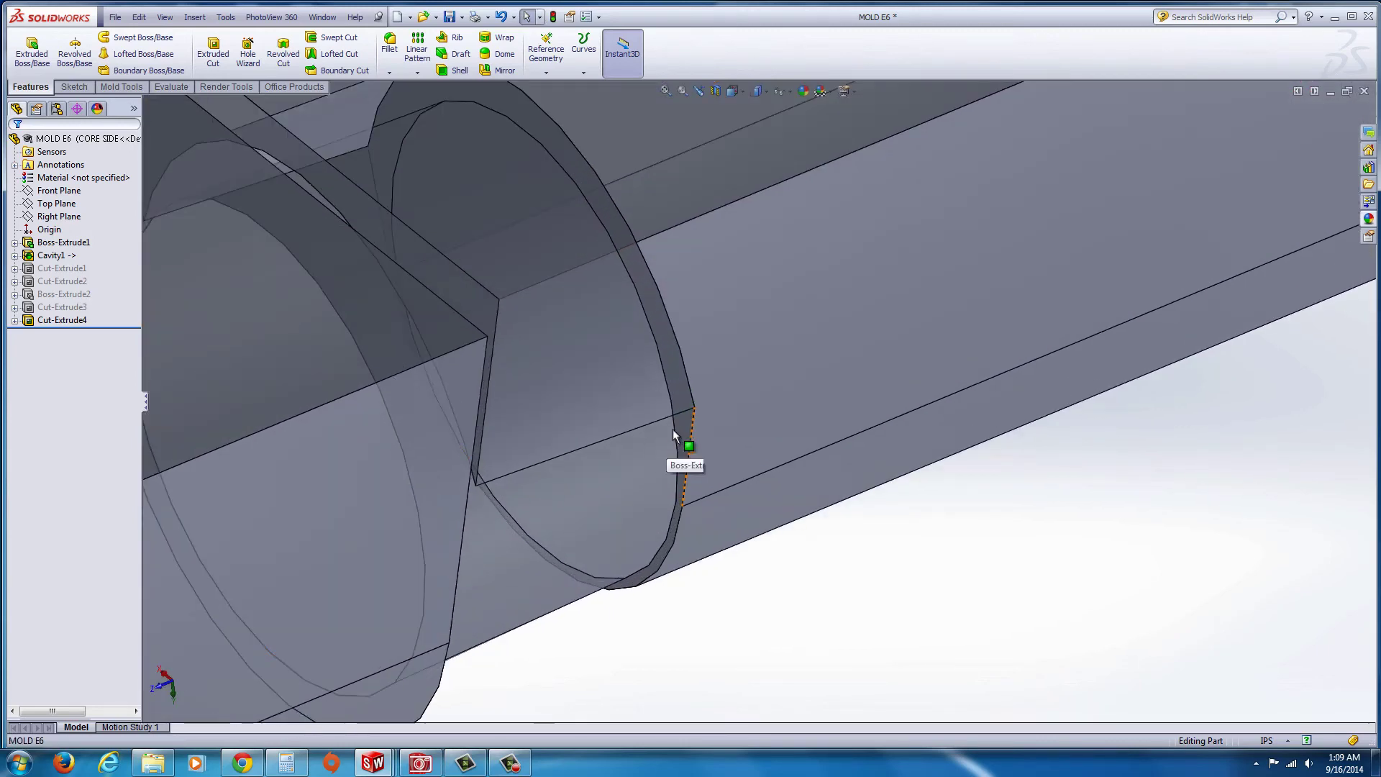
pyautogui.click(683, 424)
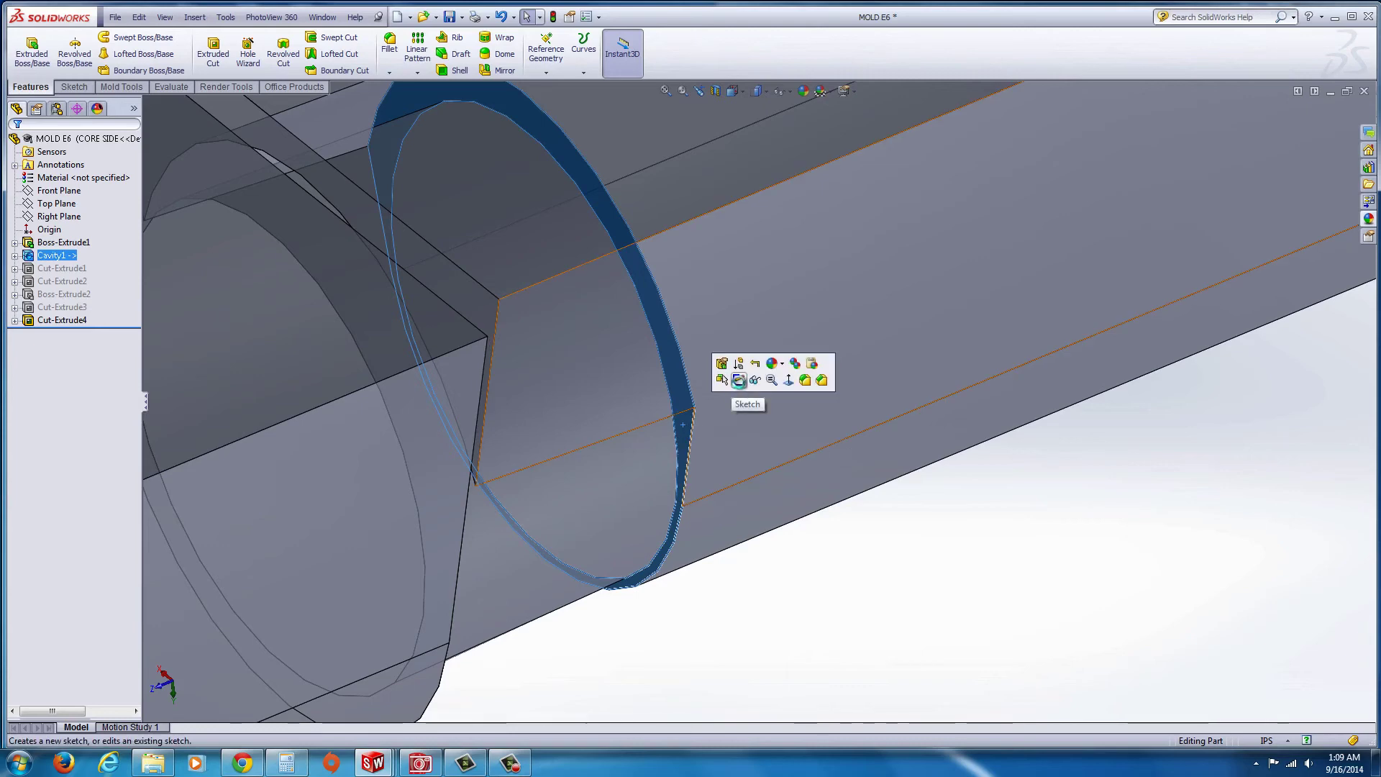
pyautogui.click(738, 380)
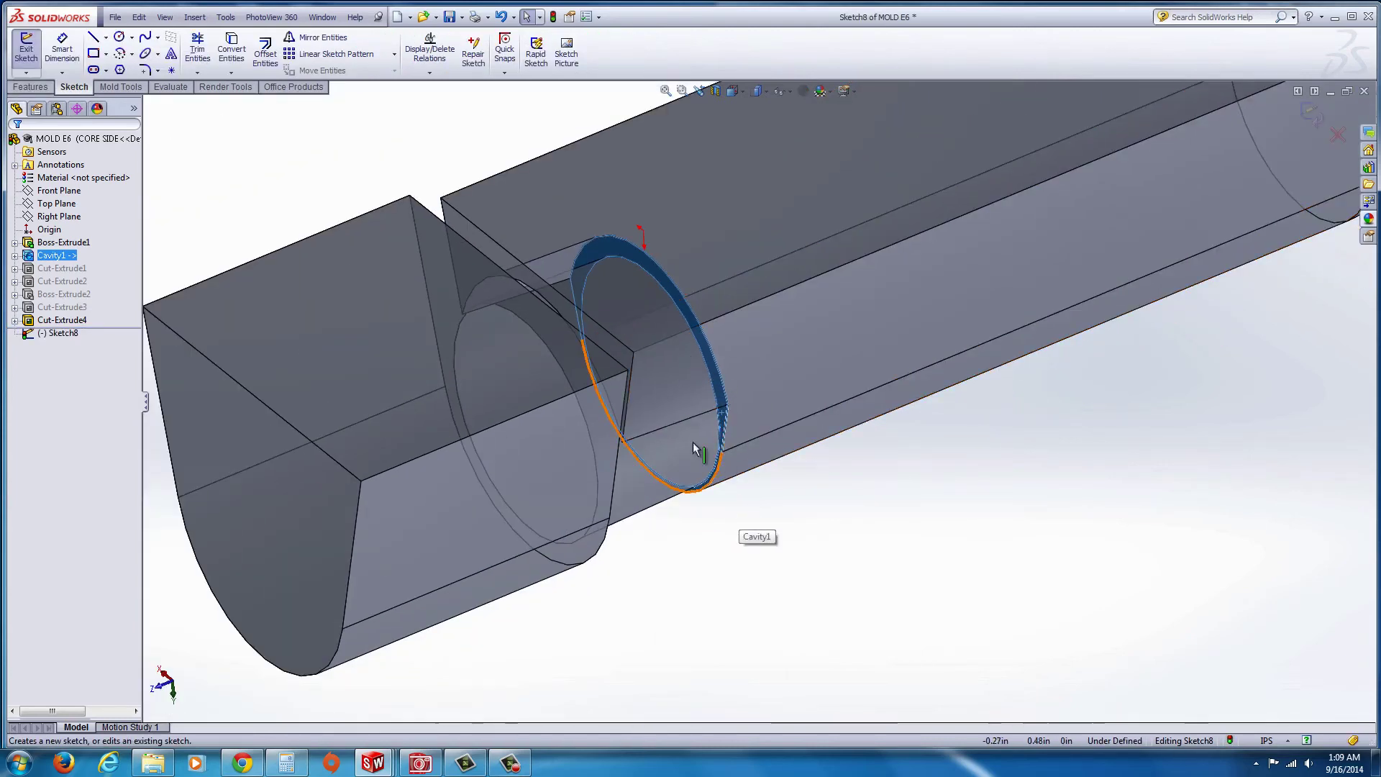
pyautogui.click(232, 50)
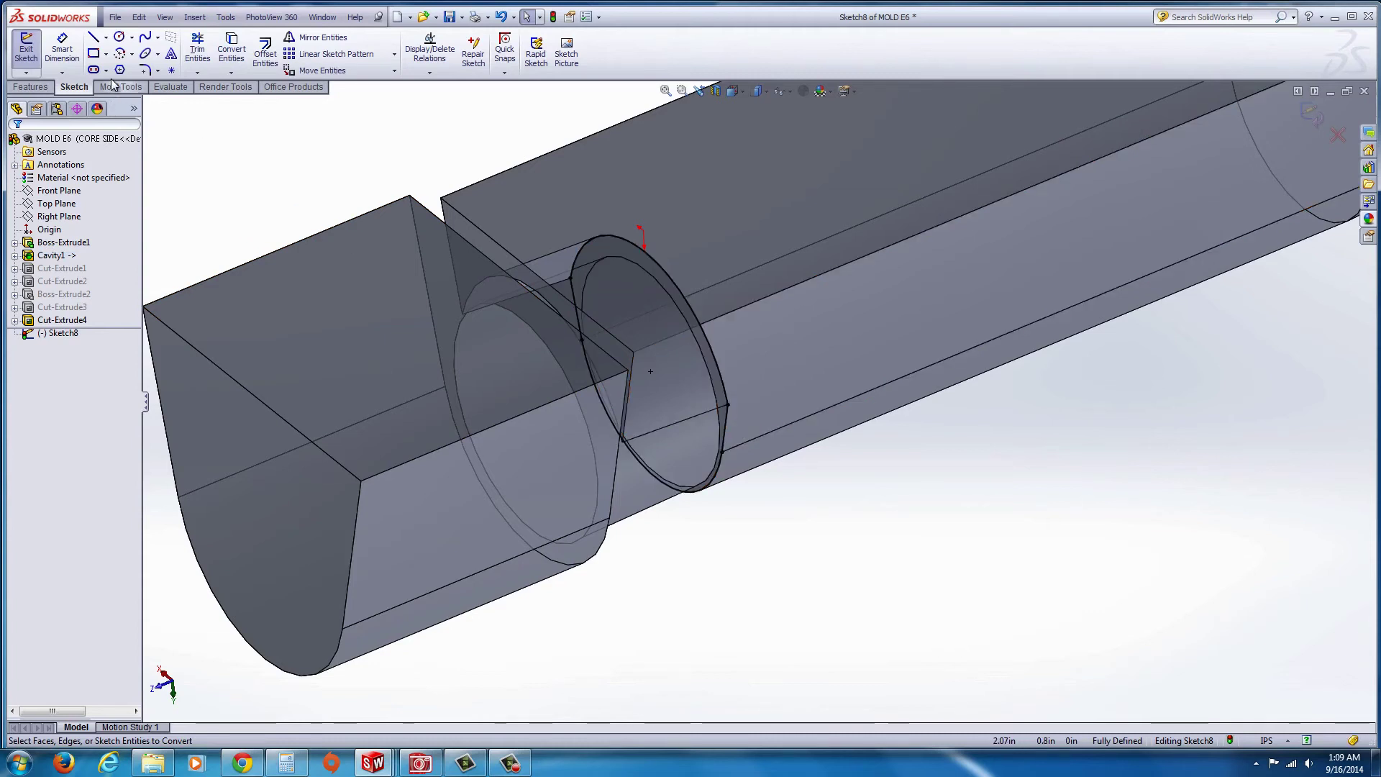
# Step: Apply a blind extruded cut from the circle, keeping only Body 2, the short end piece
pyautogui.click(28, 86)
pyautogui.click(213, 50)
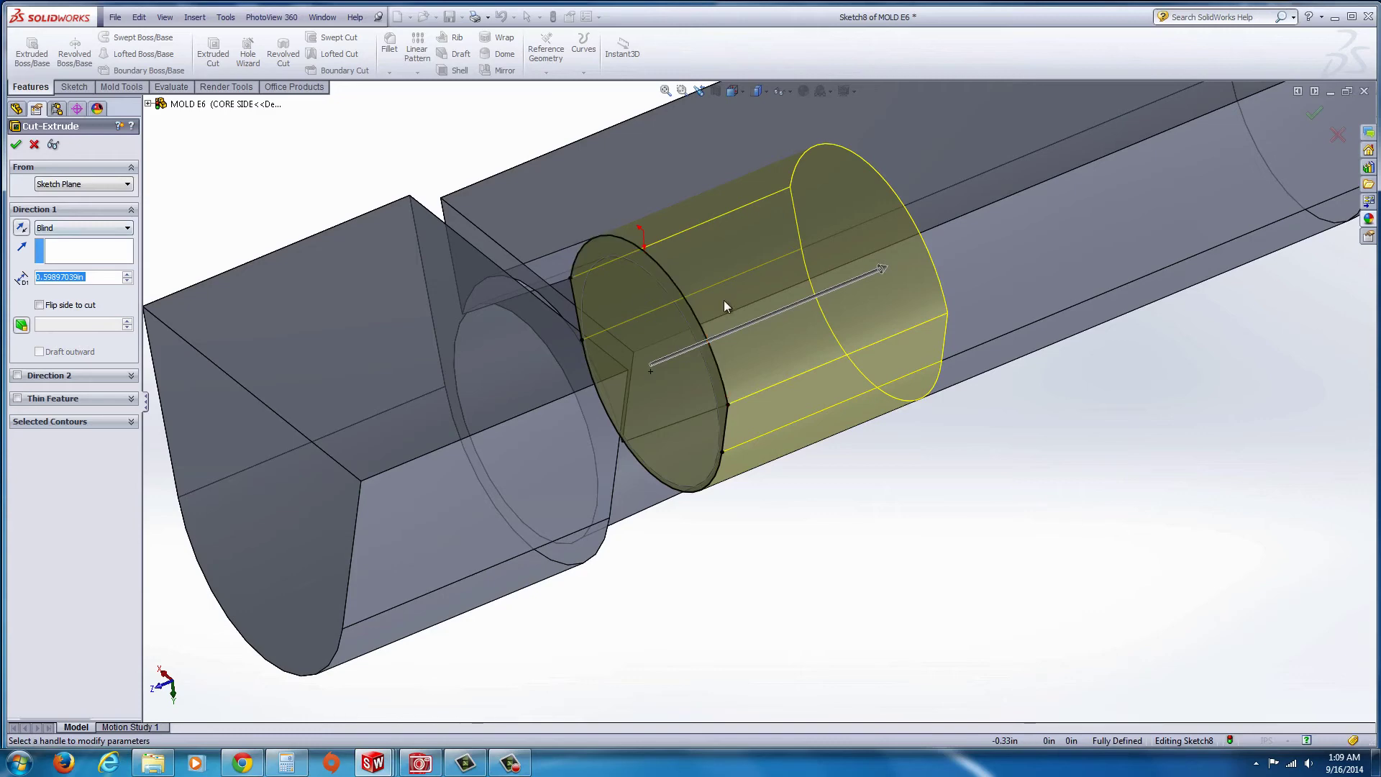
pyautogui.click(16, 146)
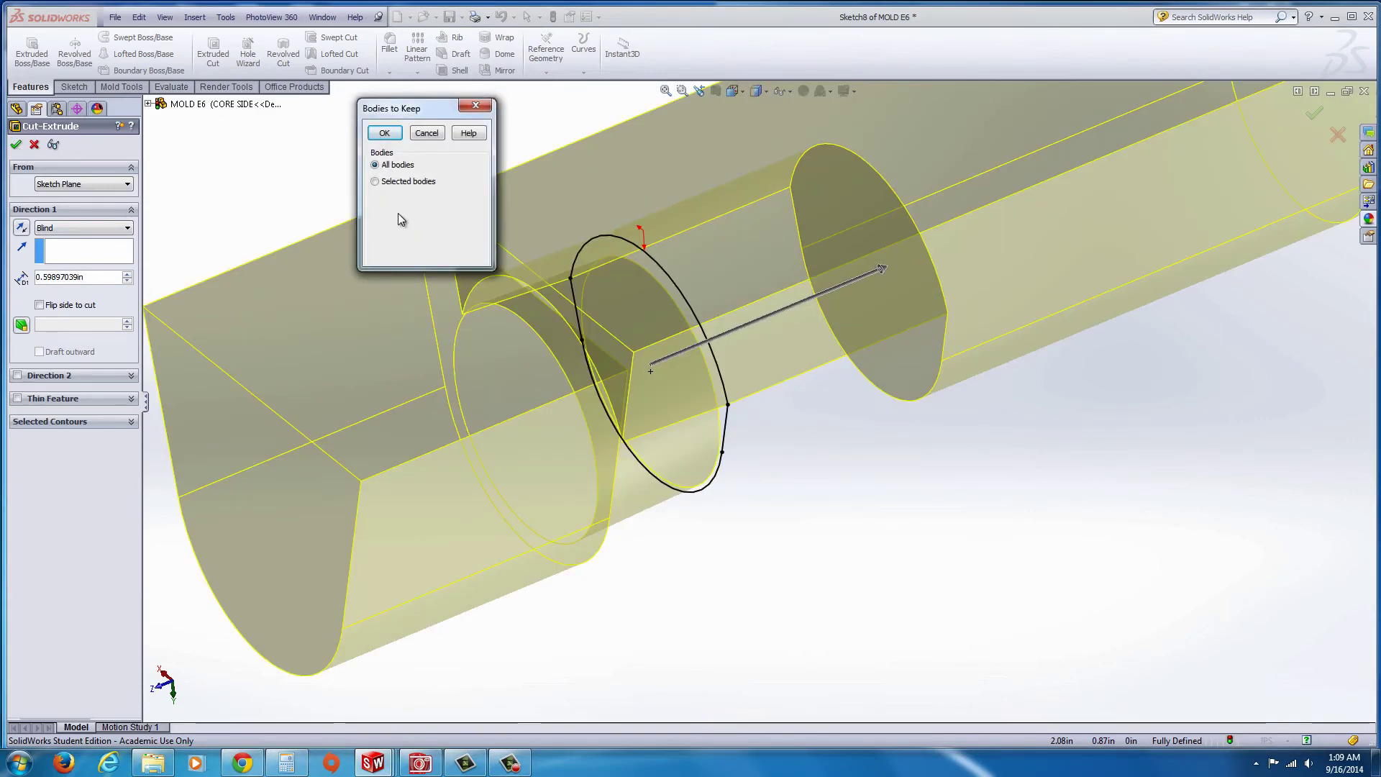
pyautogui.click(374, 181)
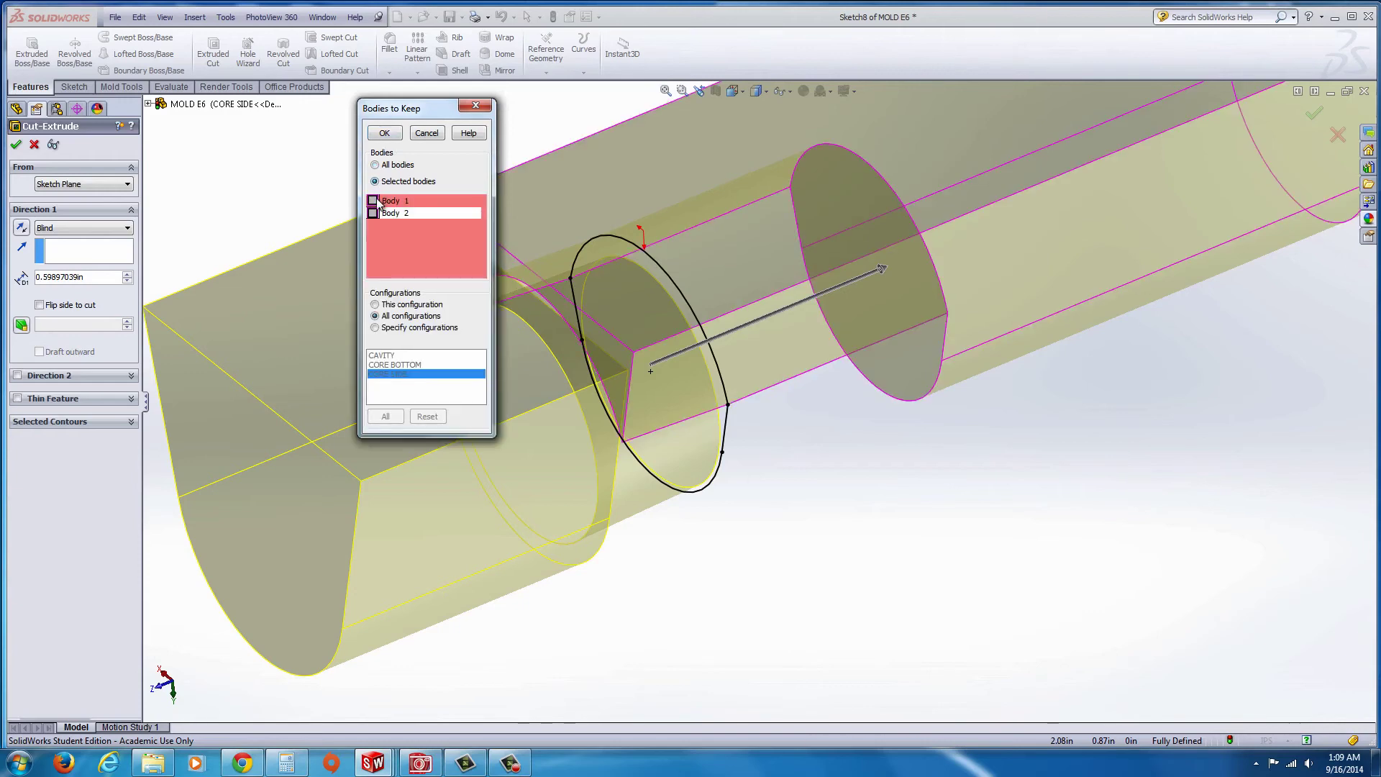
pyautogui.click(372, 213)
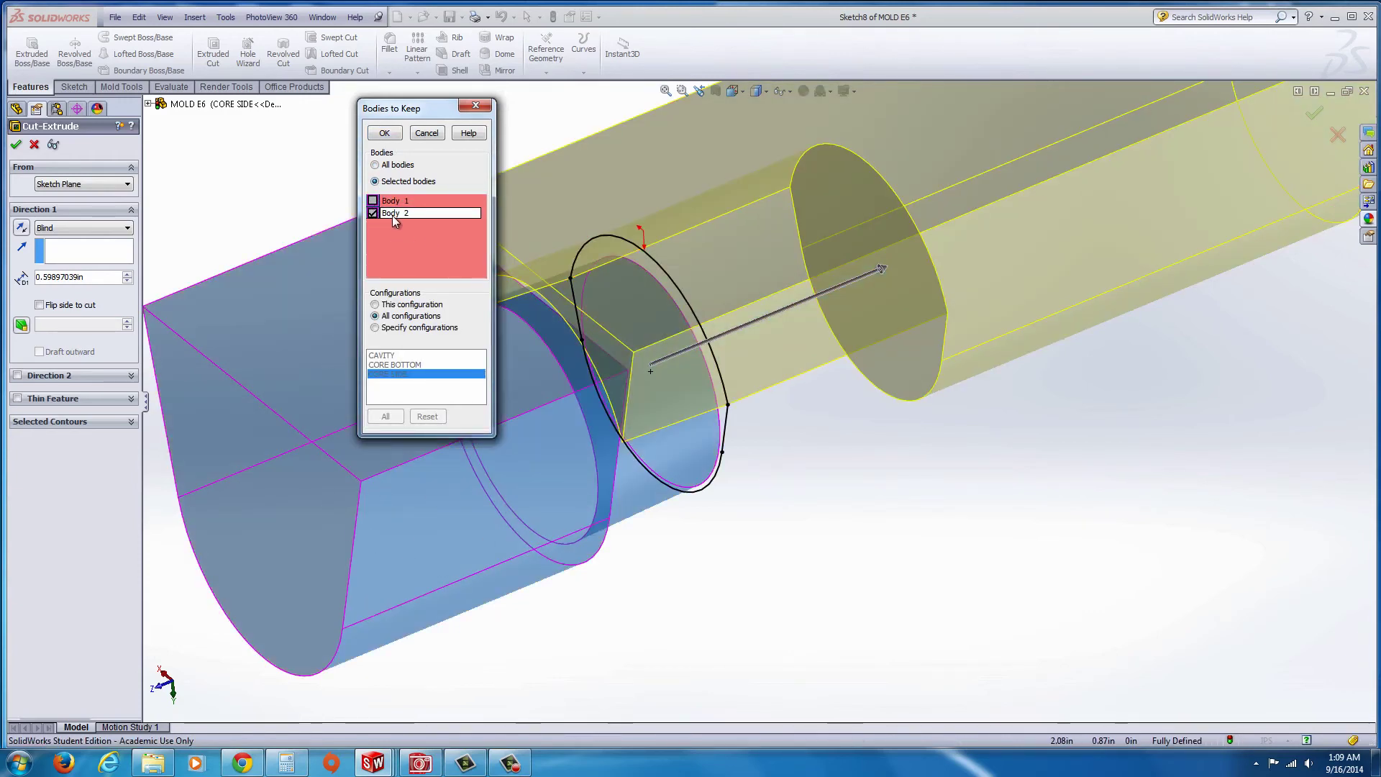
pyautogui.click(383, 134)
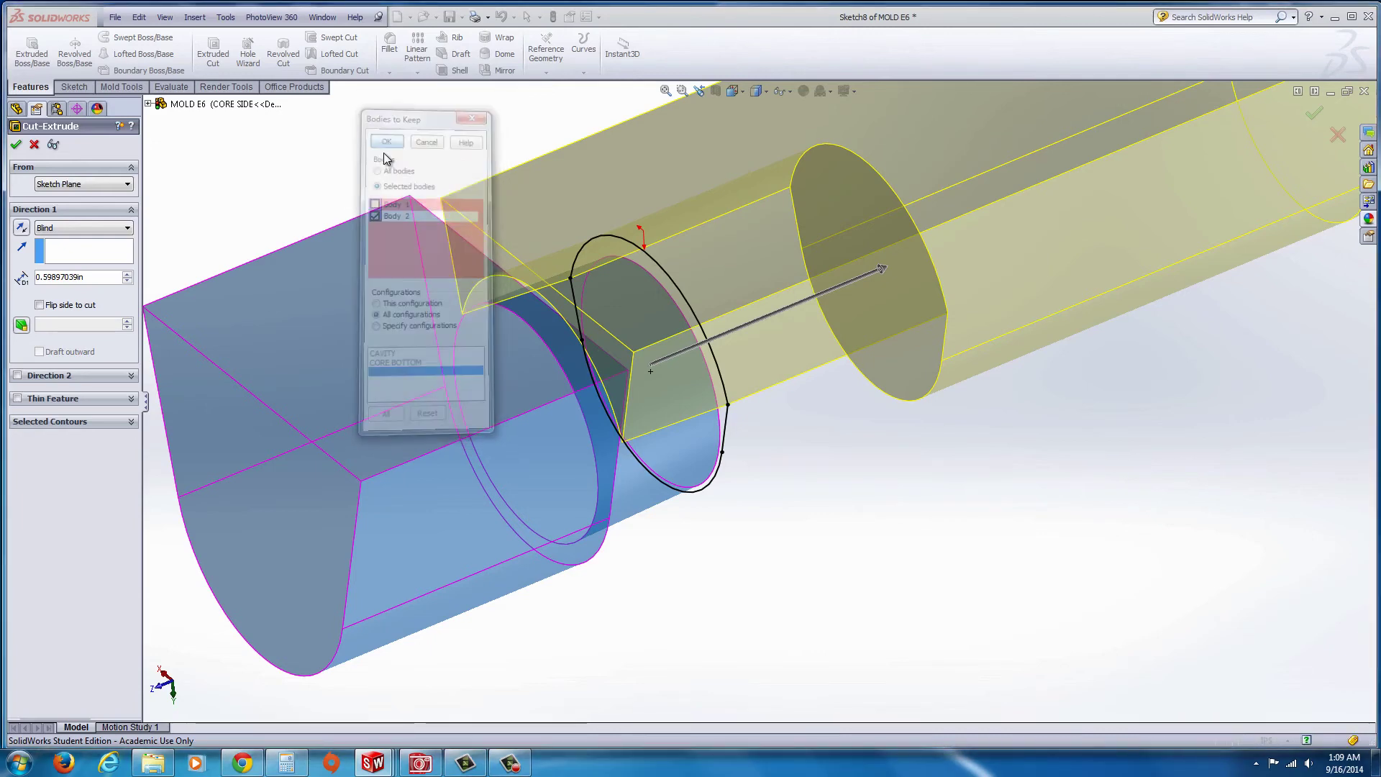
# Step: Remove the blue colour from the MOLD E6 part's face via its appearances
pyautogui.scroll(4, 809, 558)
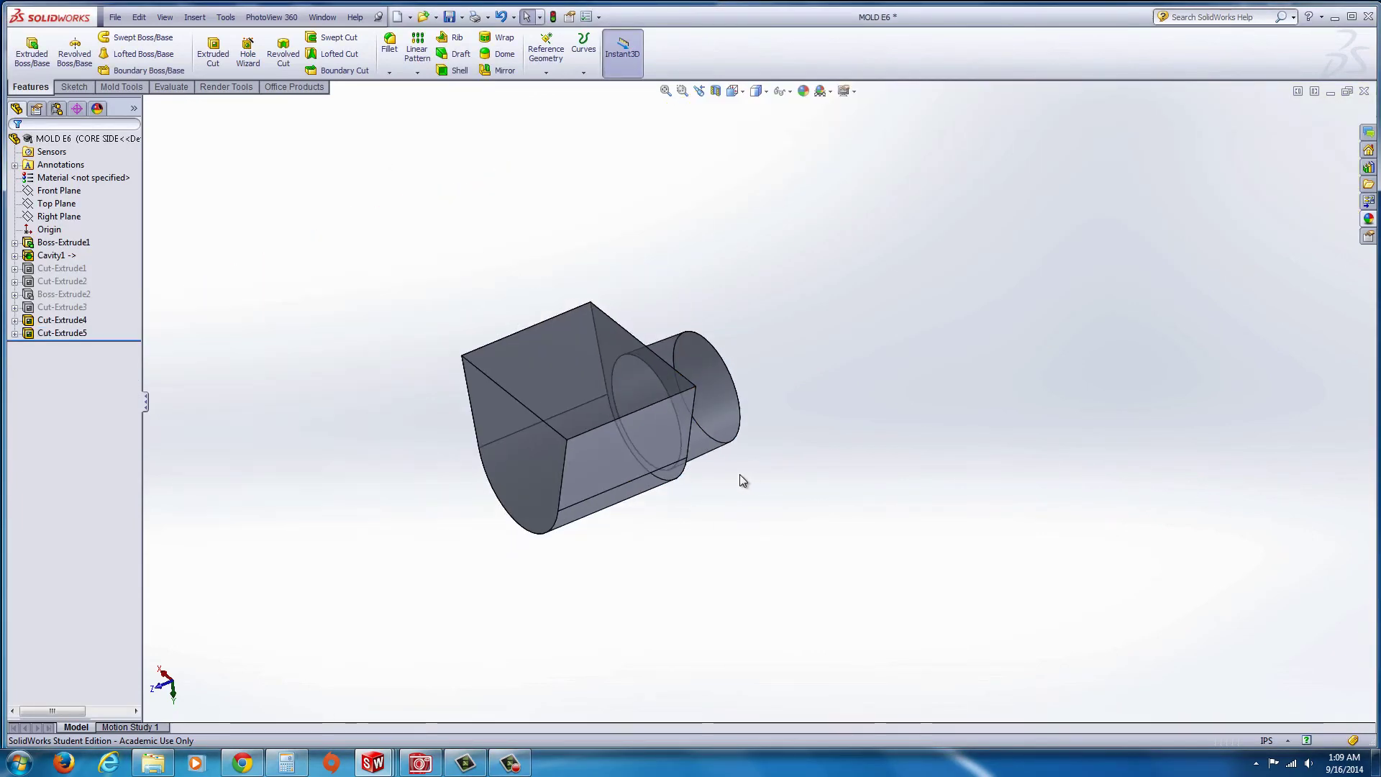
pyautogui.moveTo(624, 520); pyautogui.dragTo(694, 339, button='middle')
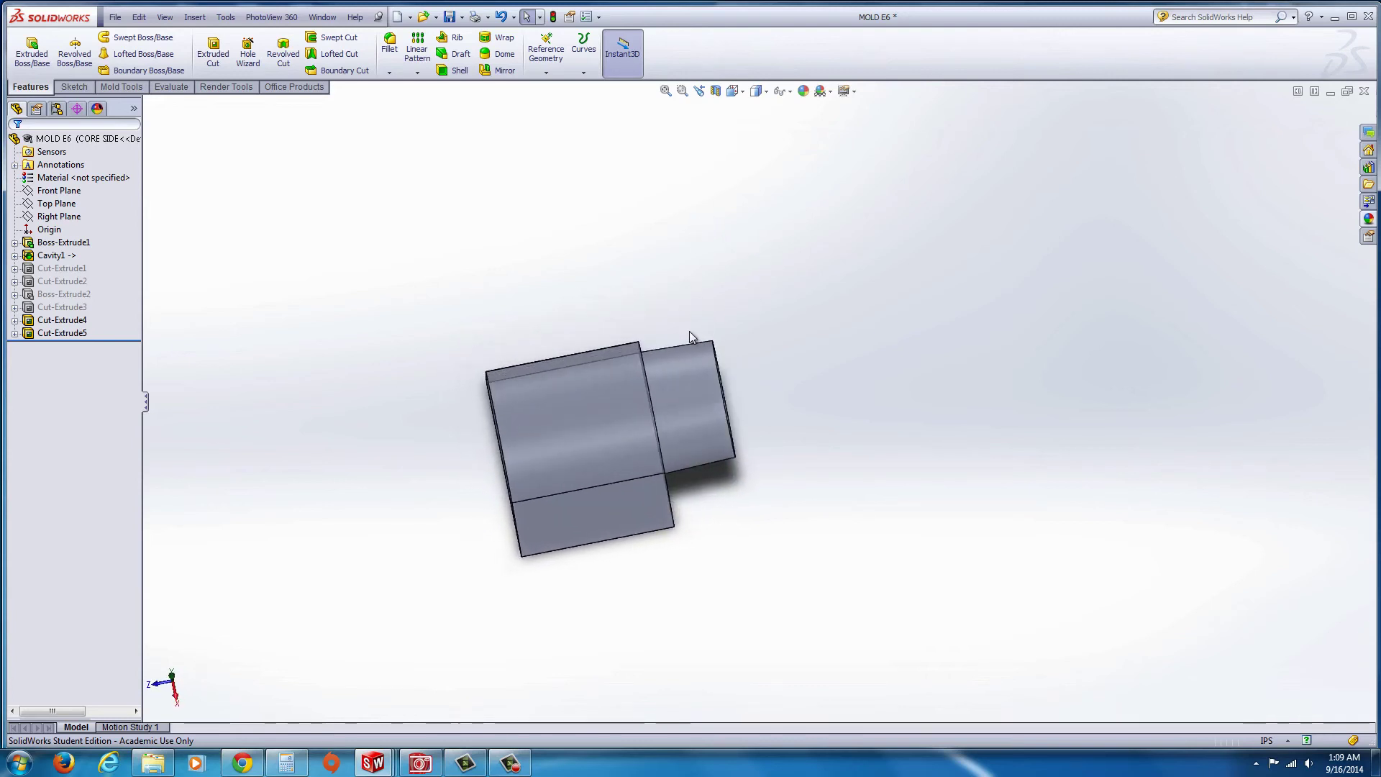
pyautogui.rightClick(602, 404)
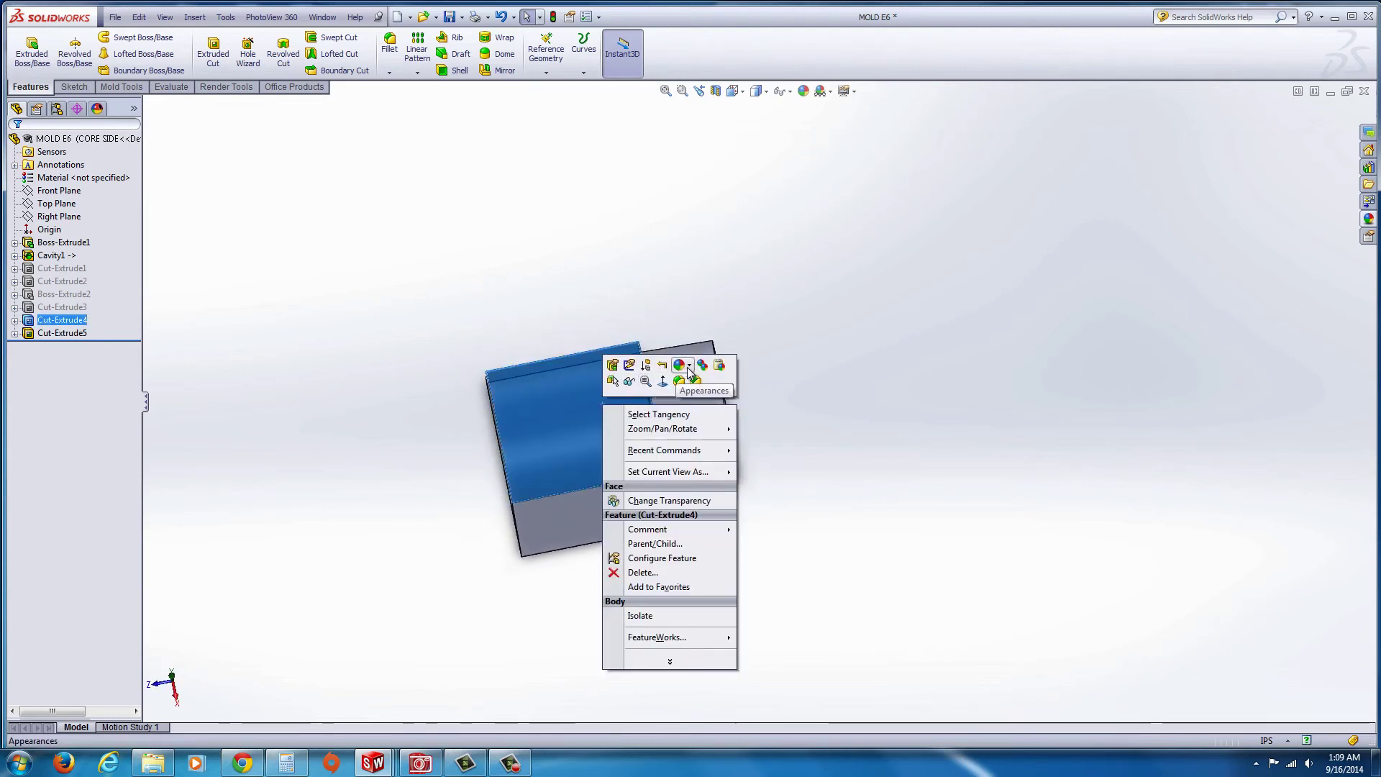
pyautogui.click(688, 368)
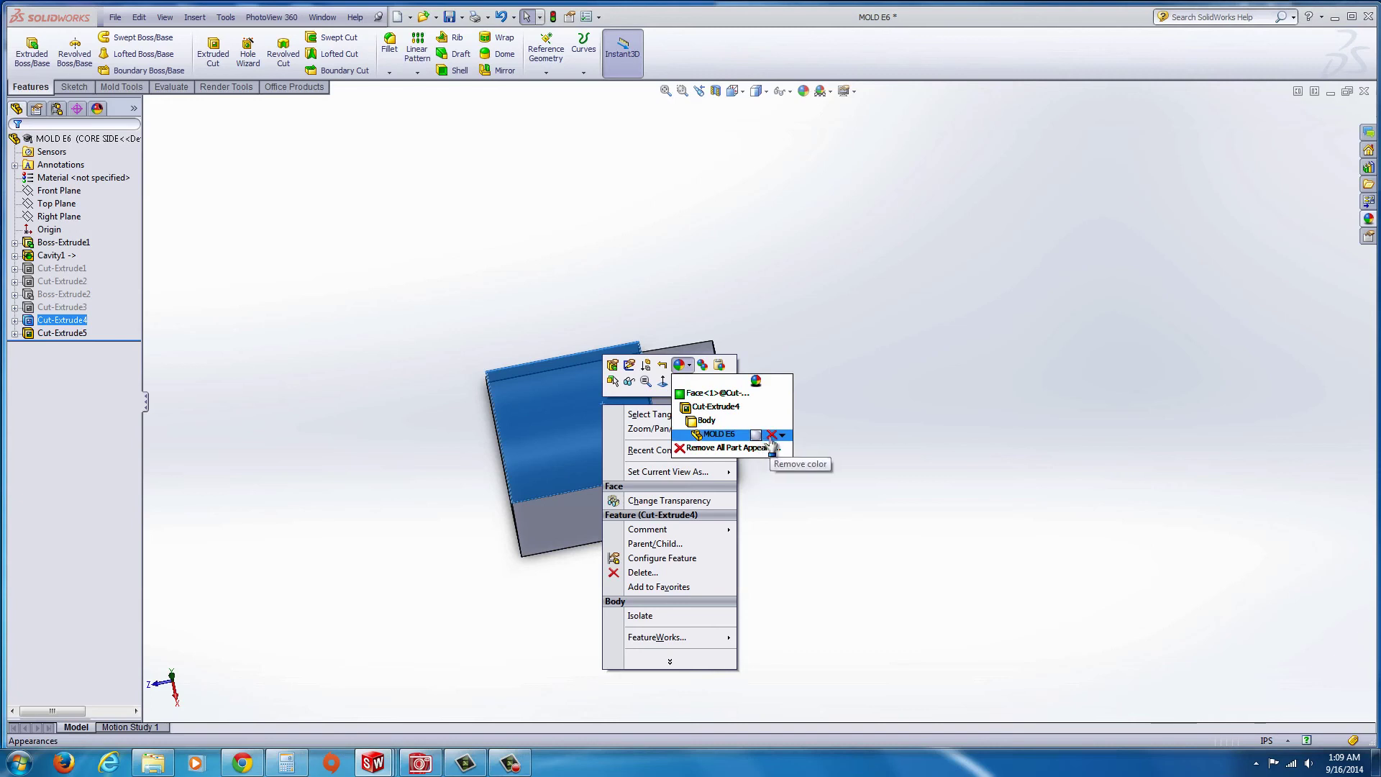
pyautogui.click(770, 435)
# Step: Reorient the part to a top view and return to the E6 assembly
pyautogui.moveTo(710, 506); pyautogui.dragTo(653, 433, button='middle')
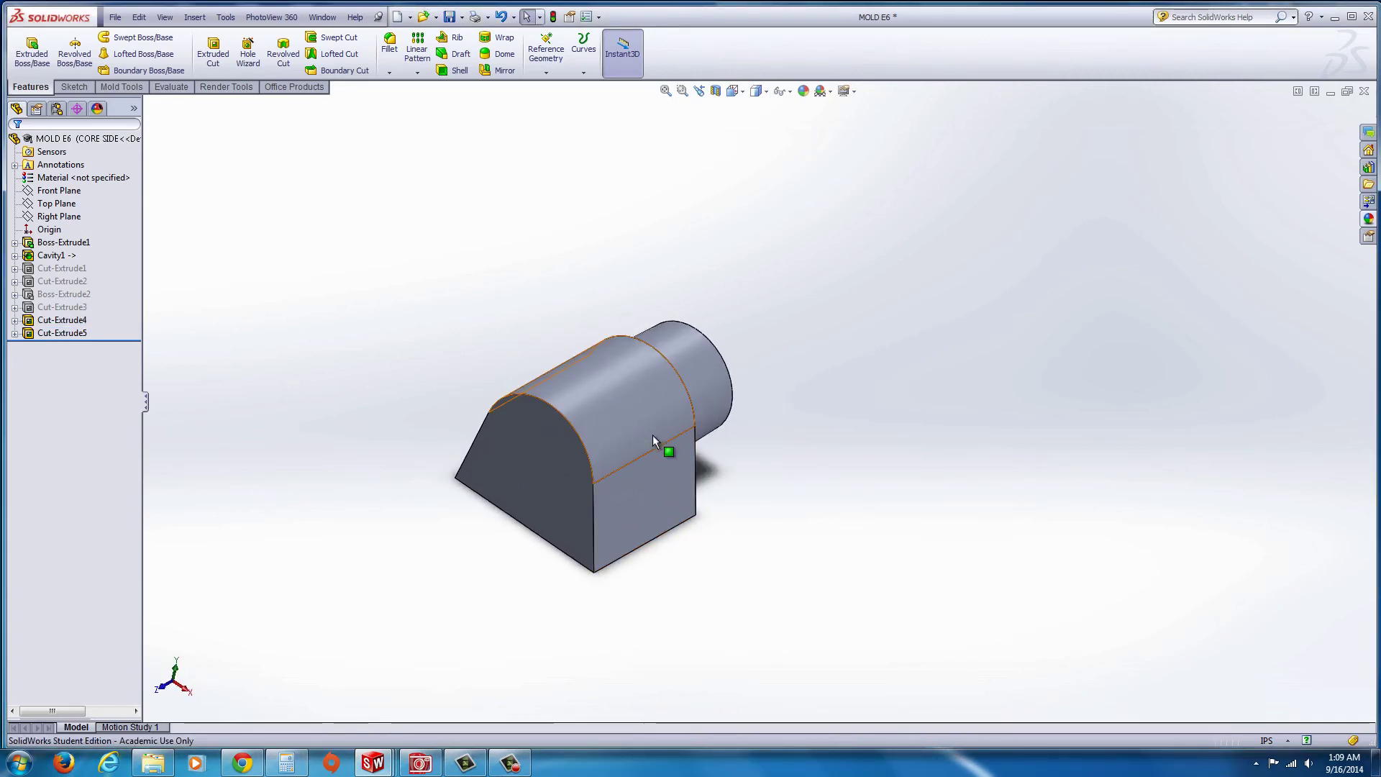
pyautogui.hotkey('ctrl', '5')
pyautogui.hotkey('ctrl', 'Tab')
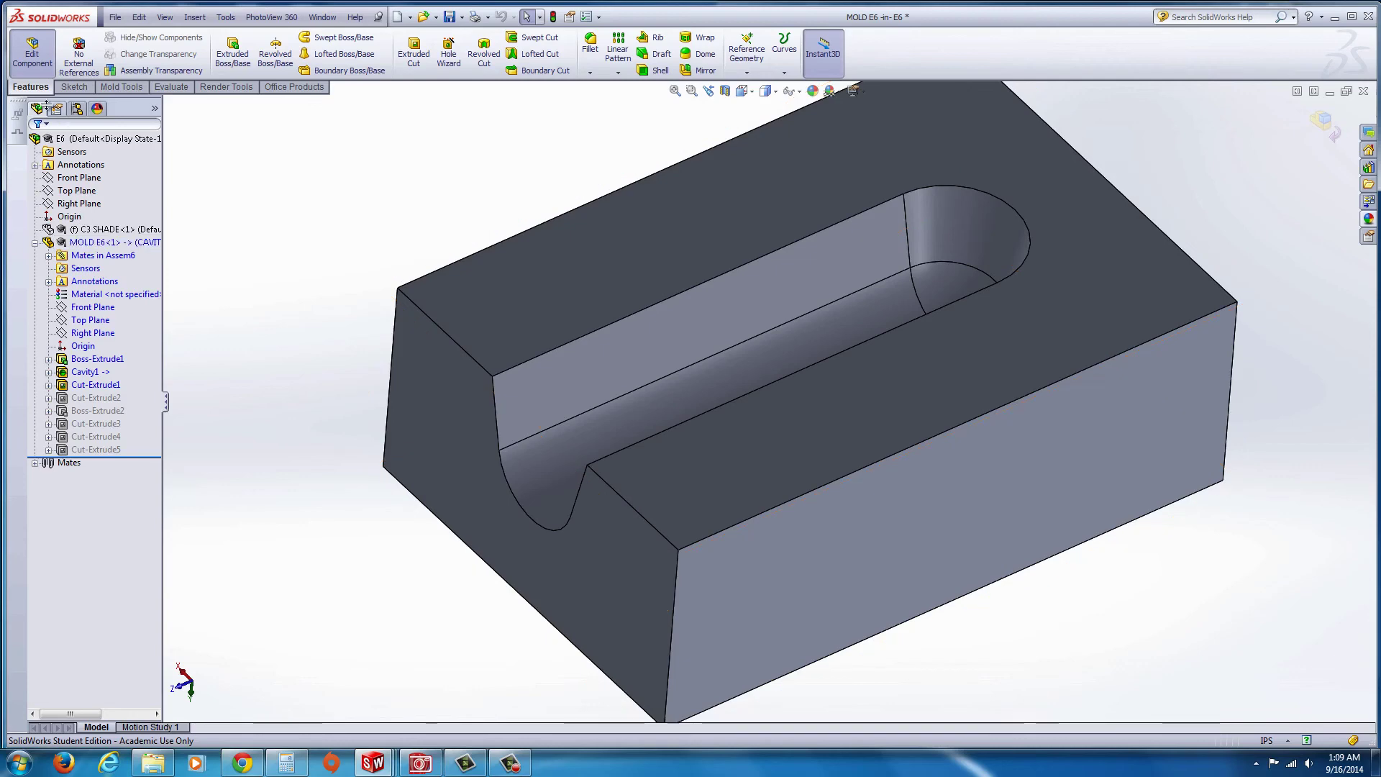
# Step: Exit component editing, turn on origin display and zoom to fit the model
pyautogui.click(35, 58)
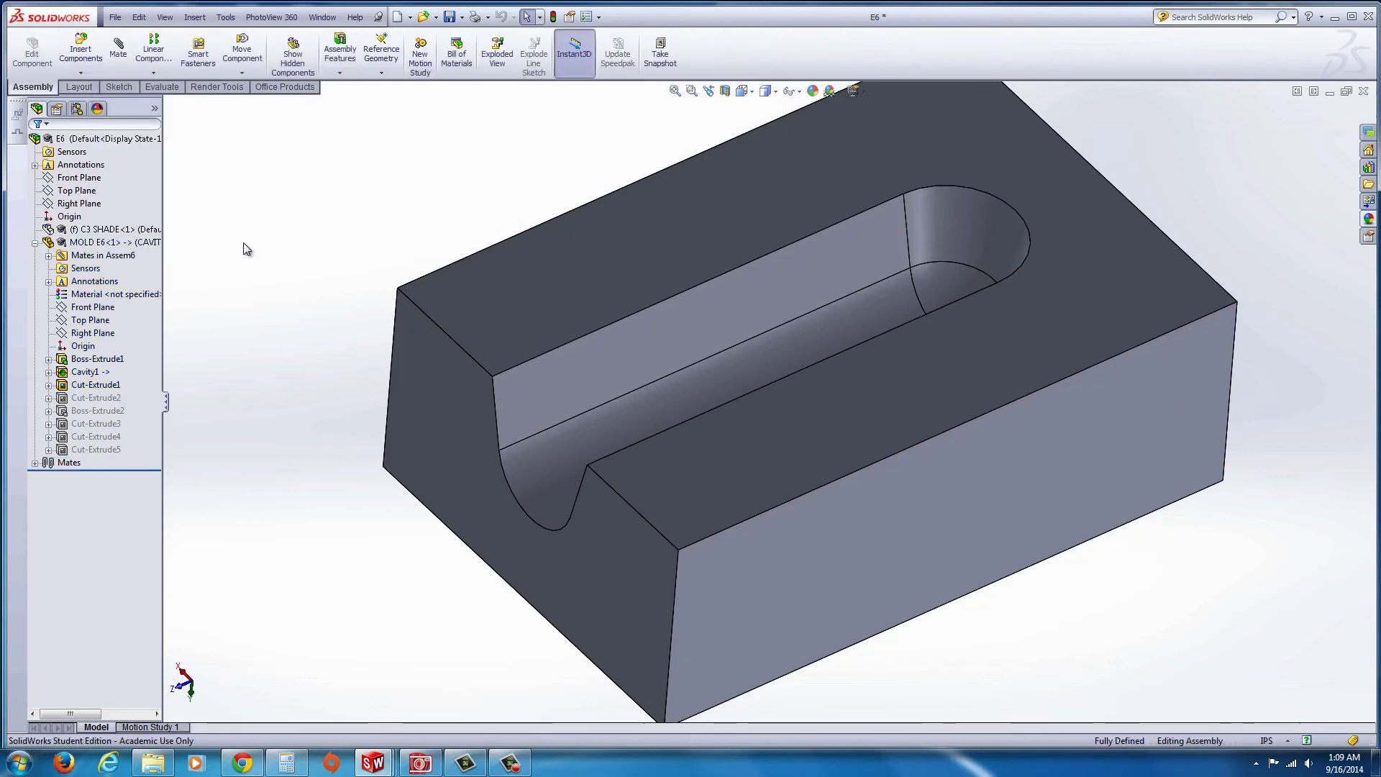
pyautogui.click(34, 242)
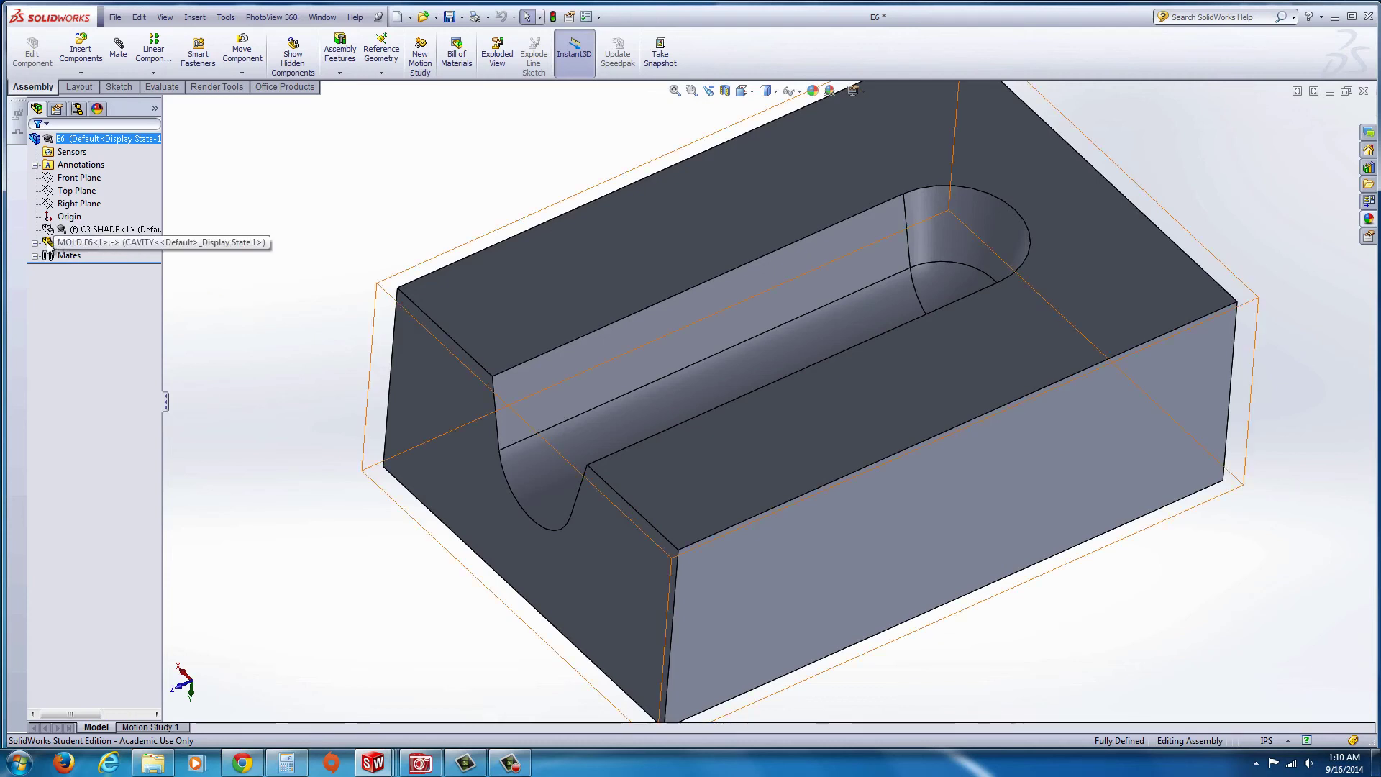
pyautogui.click(164, 17)
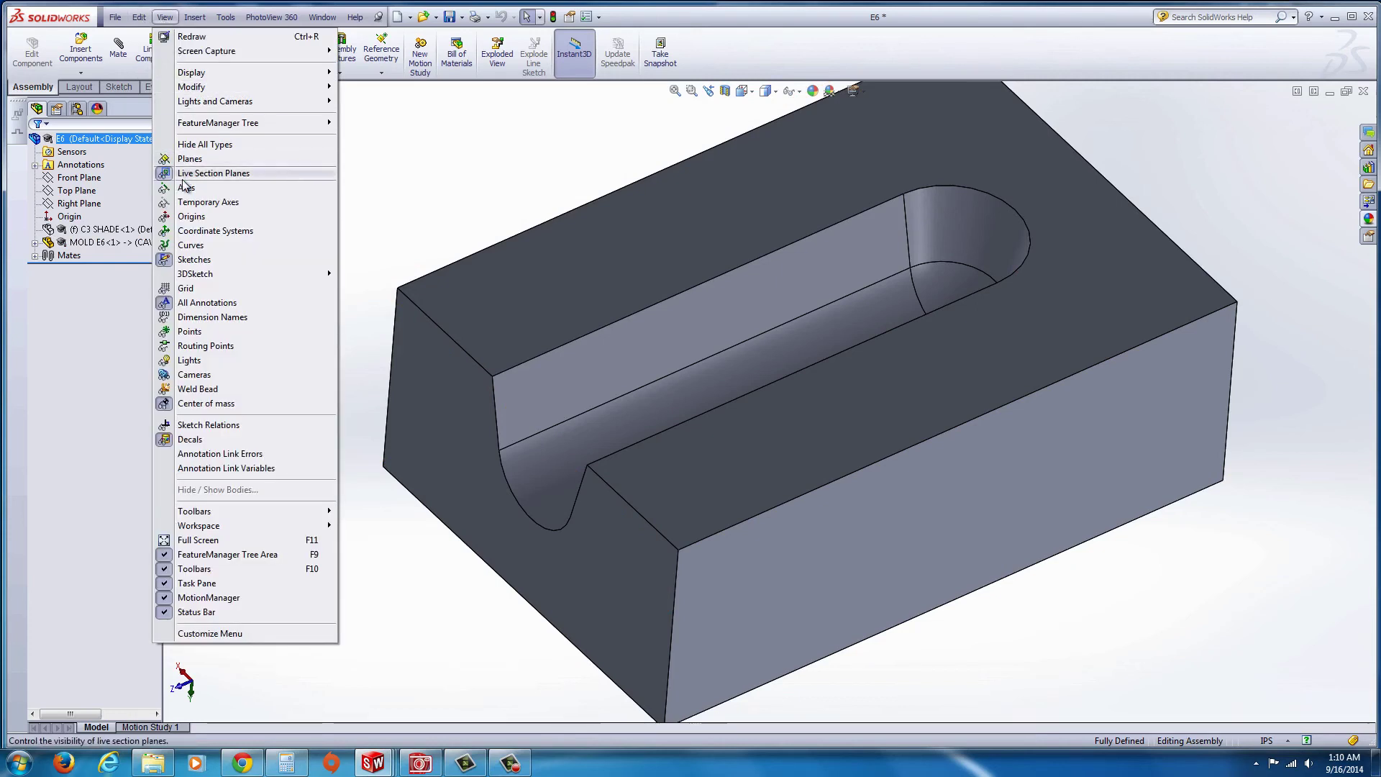
pyautogui.click(190, 216)
pyautogui.press('f')
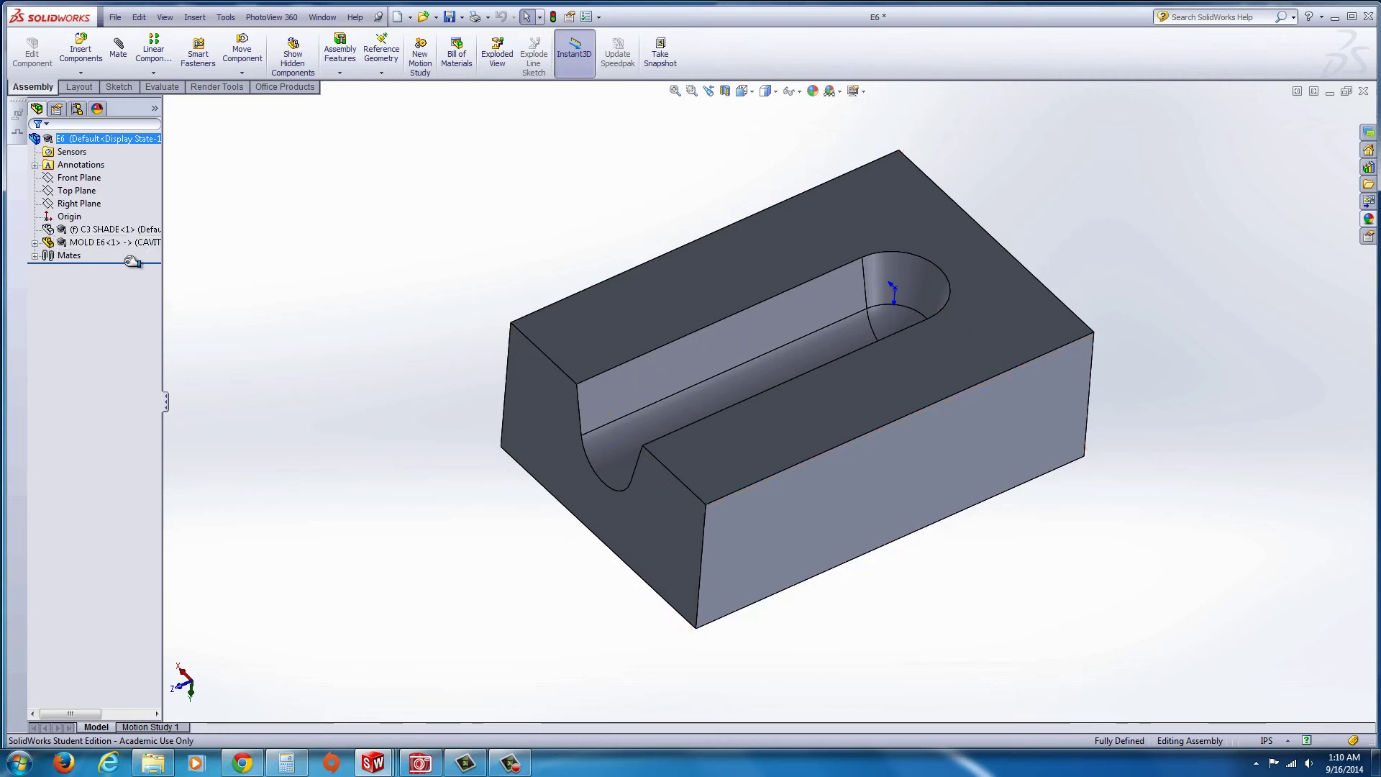
# Step: Insert two more MOLD E6 instances into the assembly from the FeatureManager tree
pyautogui.moveTo(79, 244); pyautogui.dragTo(895, 291)
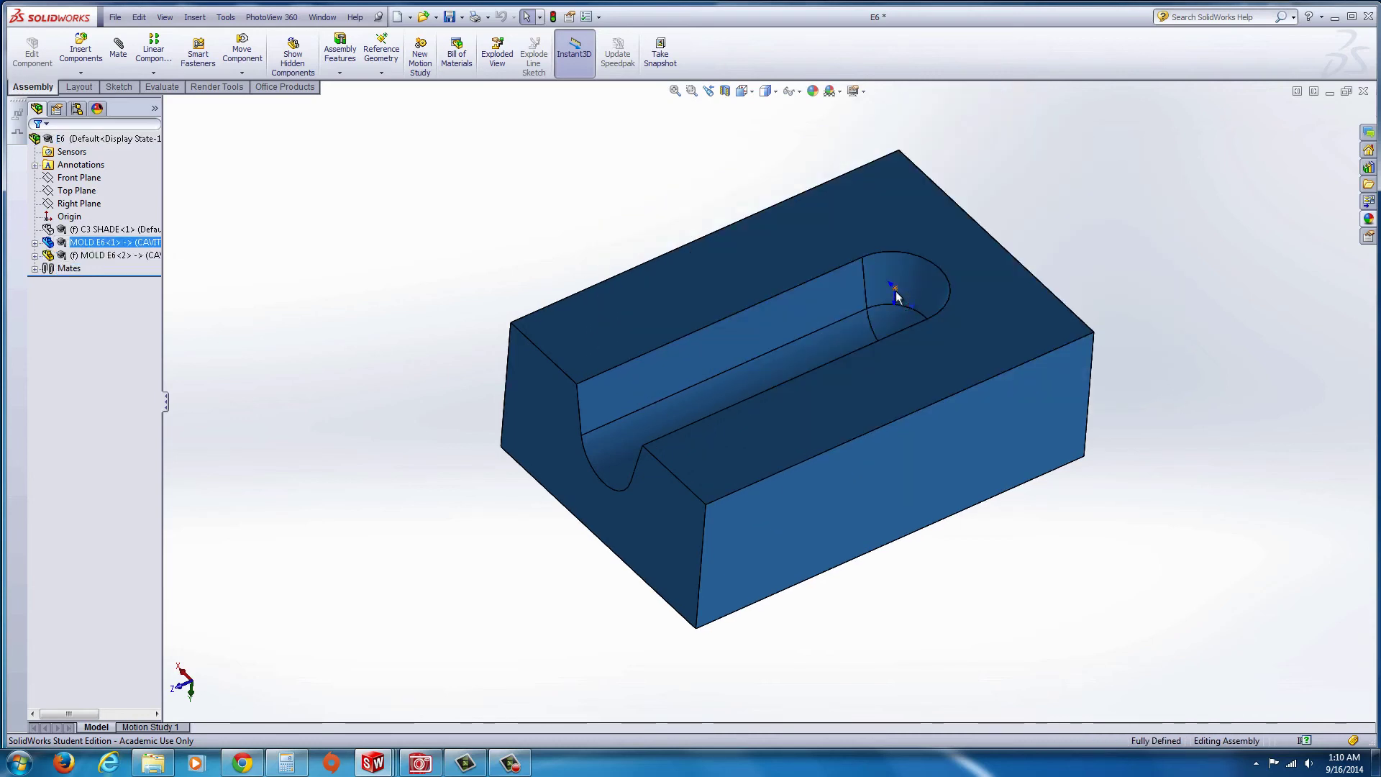
pyautogui.click(111, 255)
pyautogui.moveTo(81, 243); pyautogui.dragTo(895, 287)
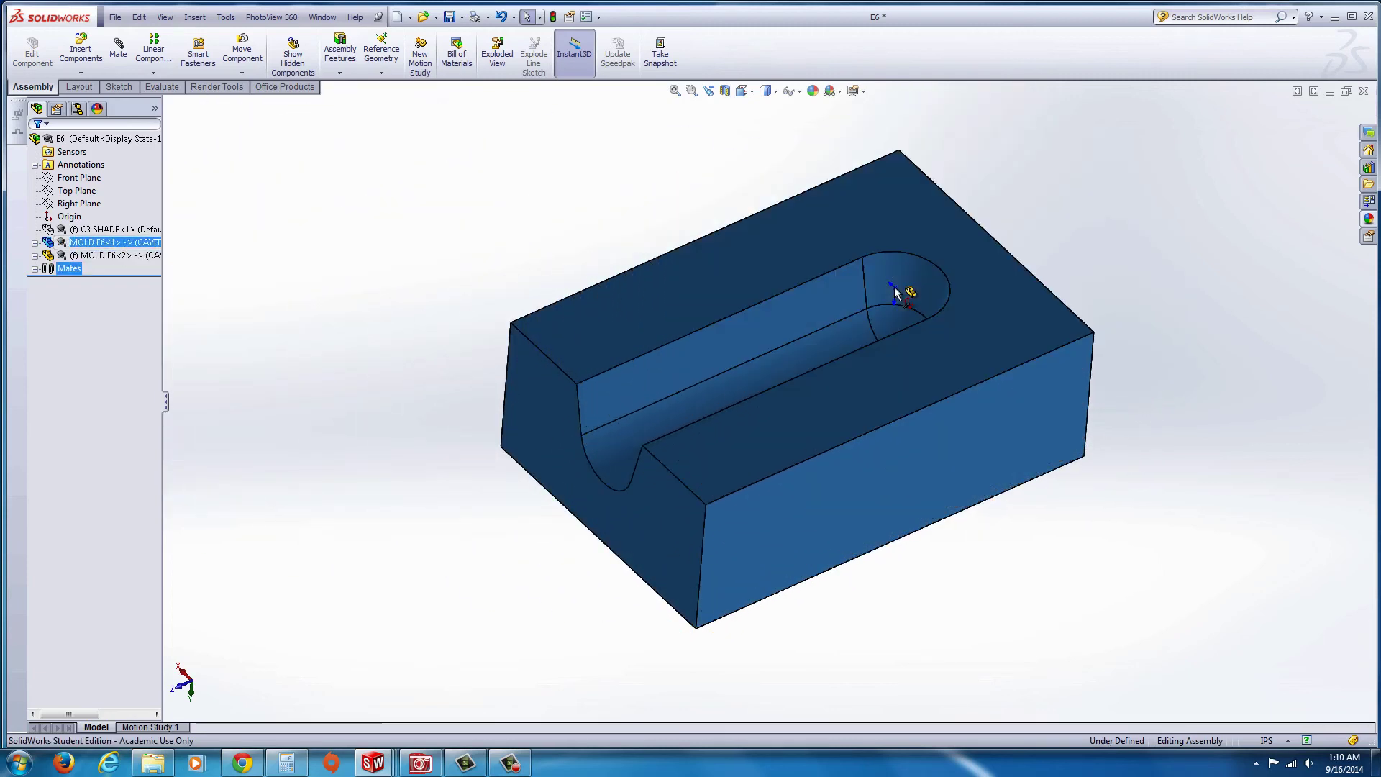
pyautogui.click(895, 286)
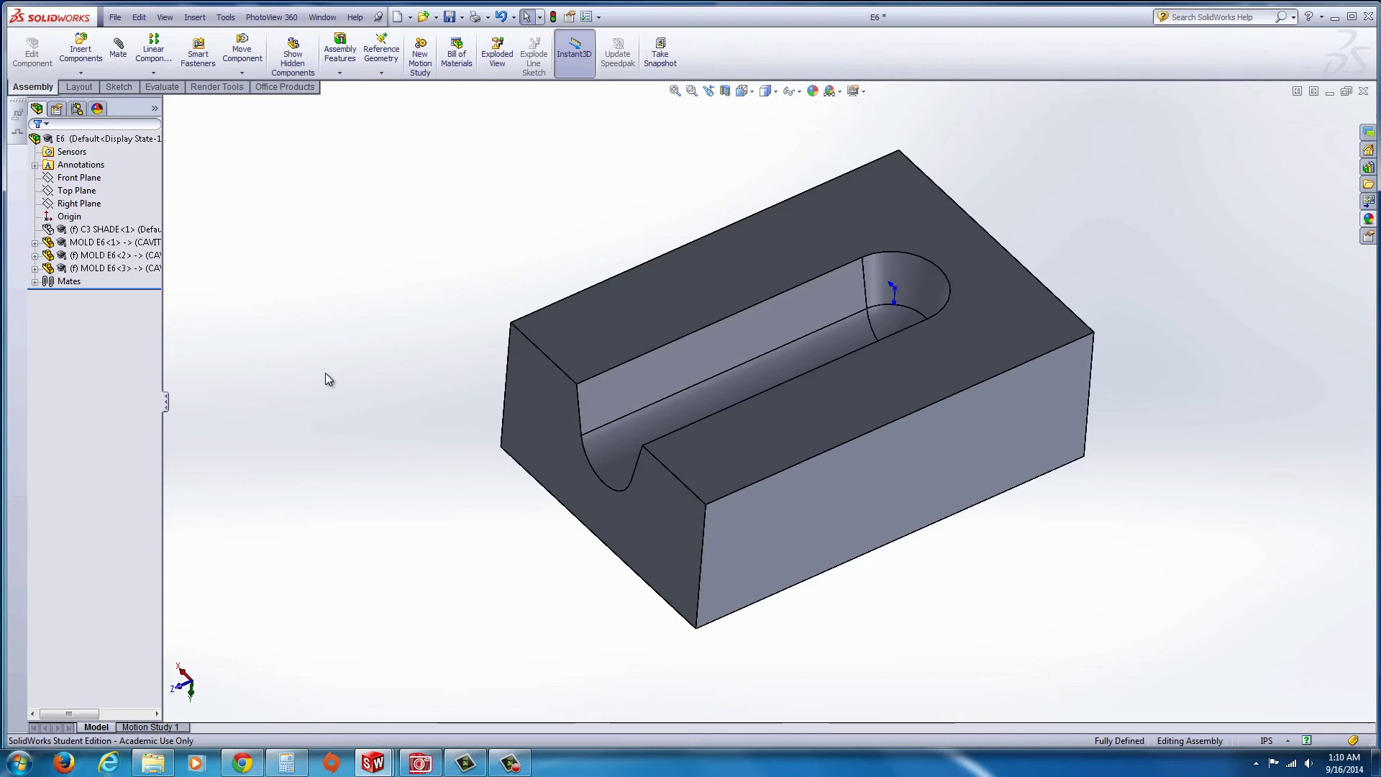
# Step: Set MOLD E6<2> to the CORE BOTTOM configuration in Component Properties
pyautogui.rightClick(108, 258)
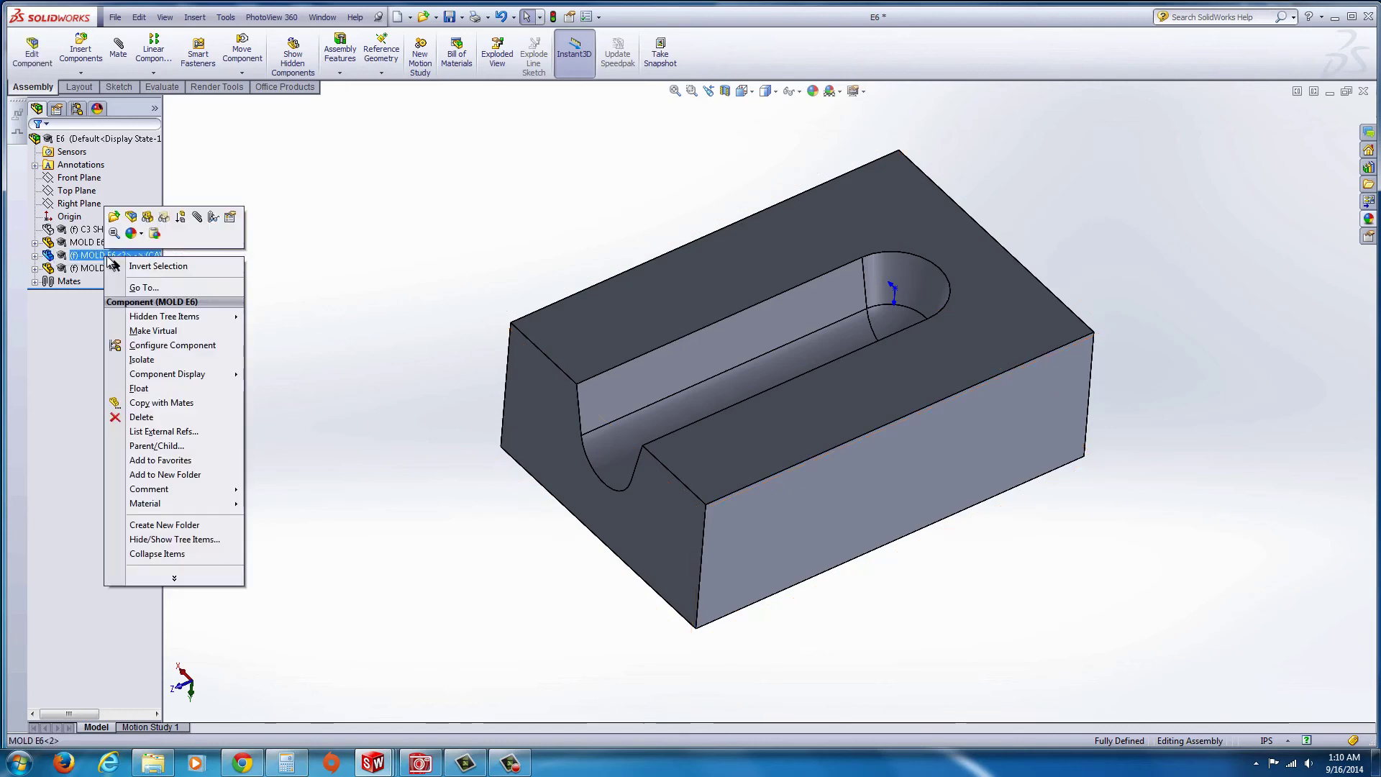
pyautogui.click(232, 219)
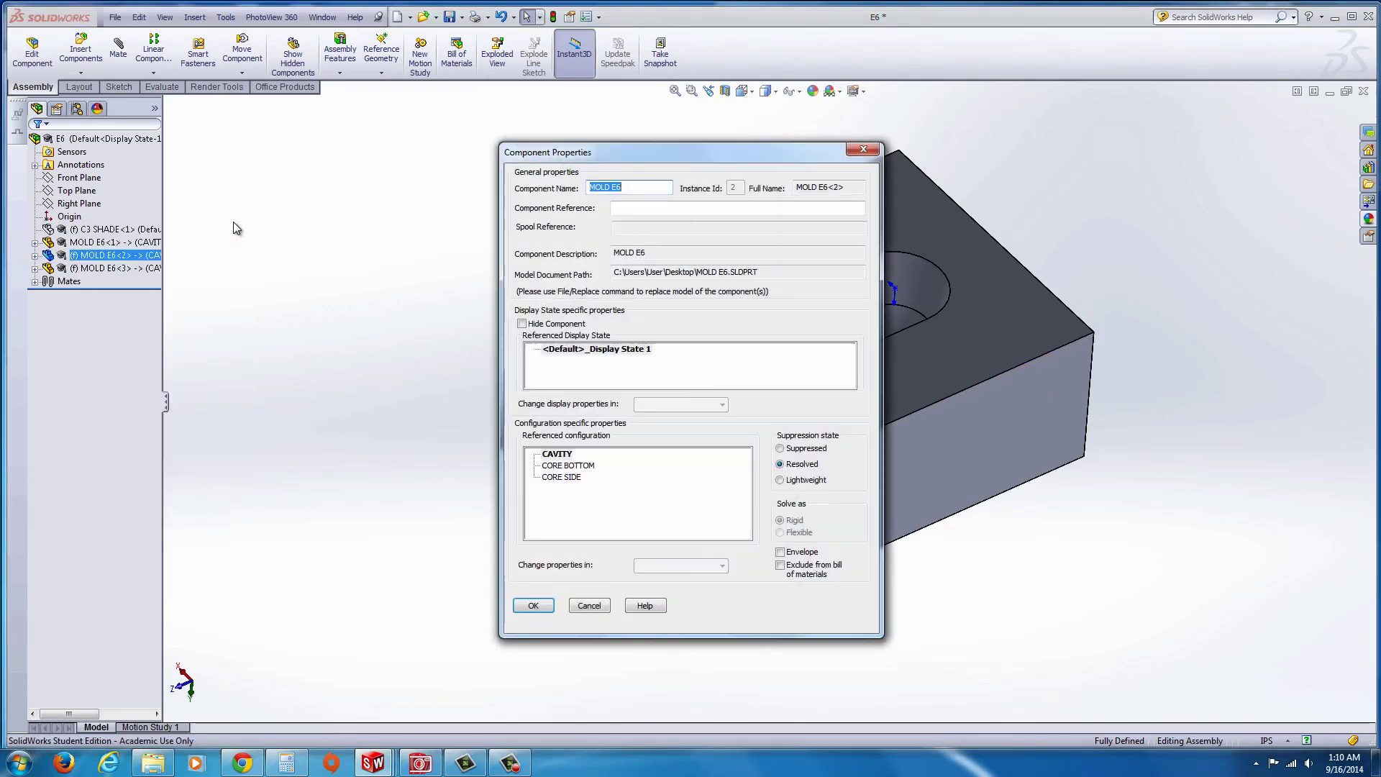
pyautogui.click(565, 466)
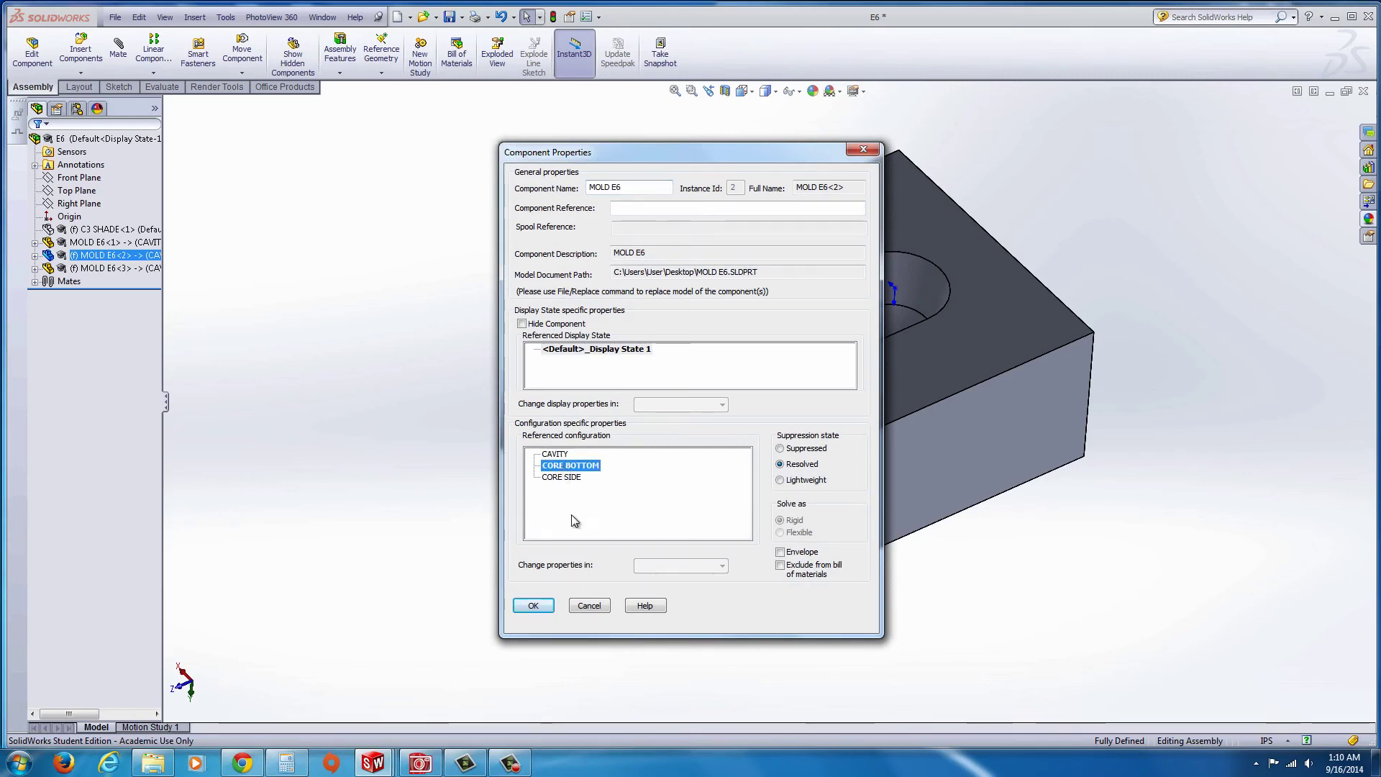
pyautogui.click(538, 606)
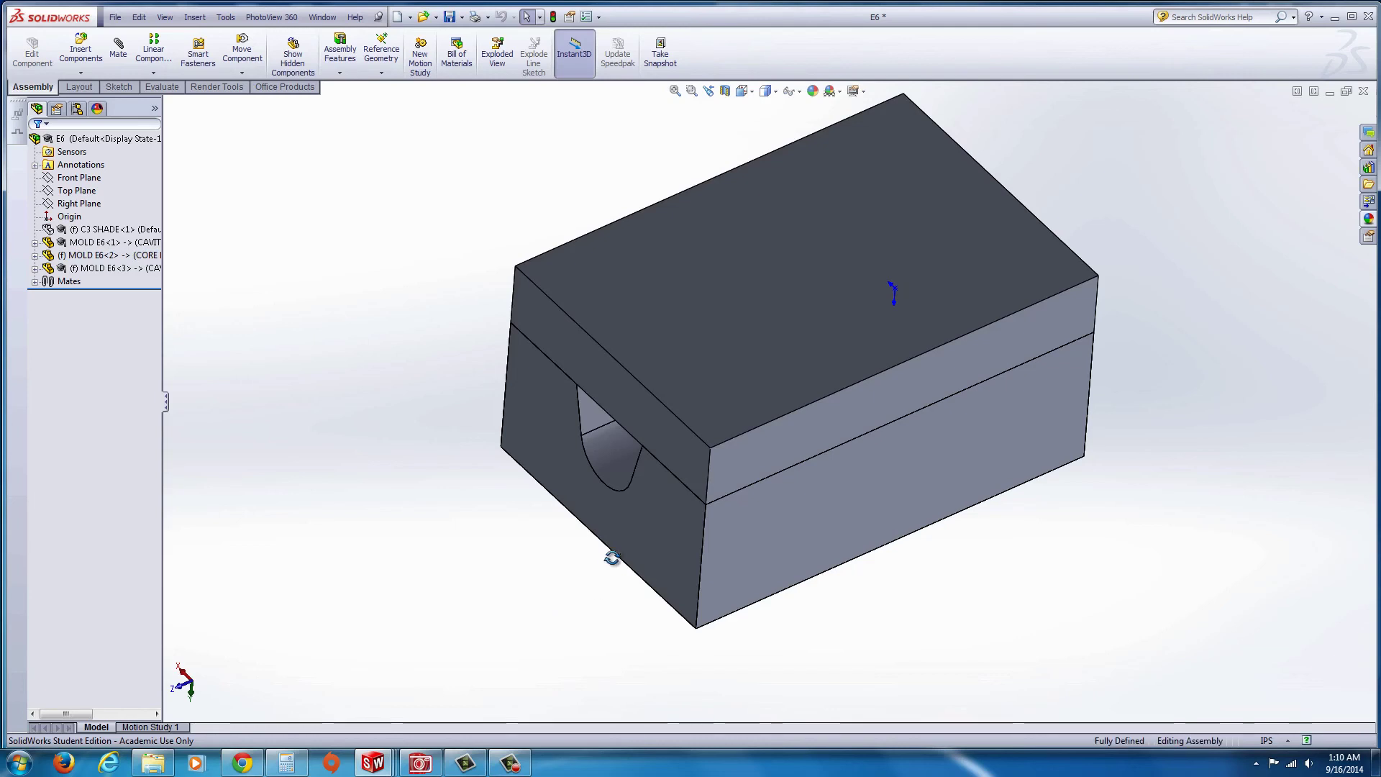
# Step: Set MOLD E6<3> to the CORE SIDE configuration in Component Properties
pyautogui.moveTo(606, 558); pyautogui.dragTo(546, 518, button='middle')
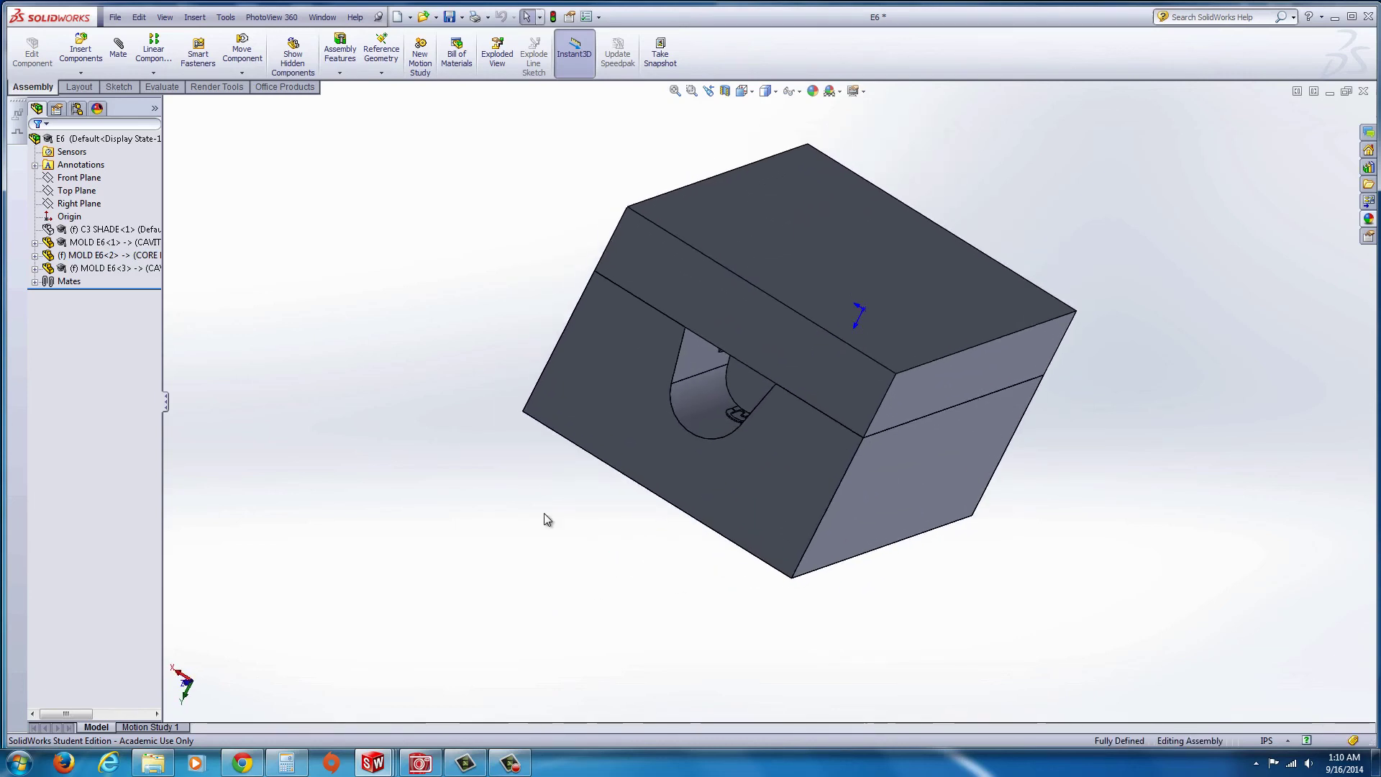
pyautogui.rightClick(94, 271)
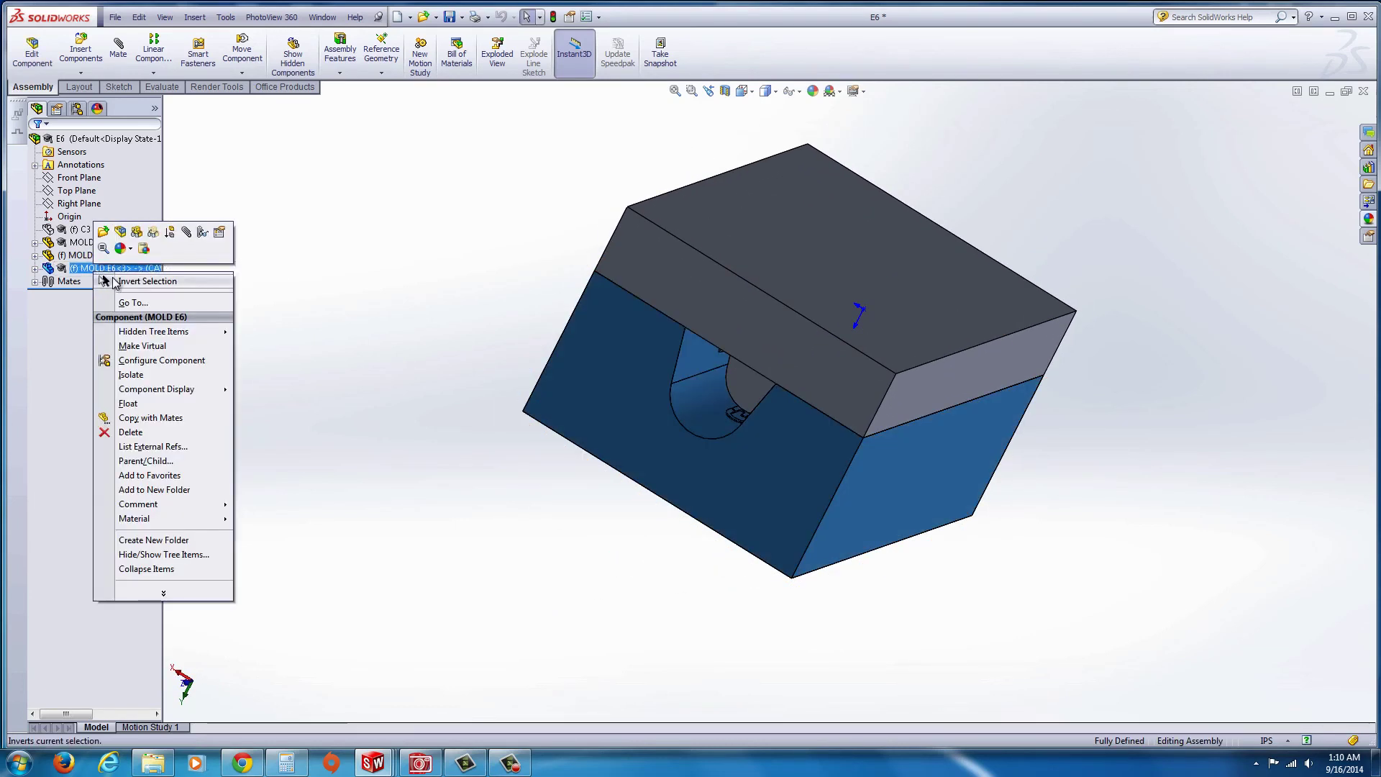
pyautogui.click(220, 232)
pyautogui.click(562, 477)
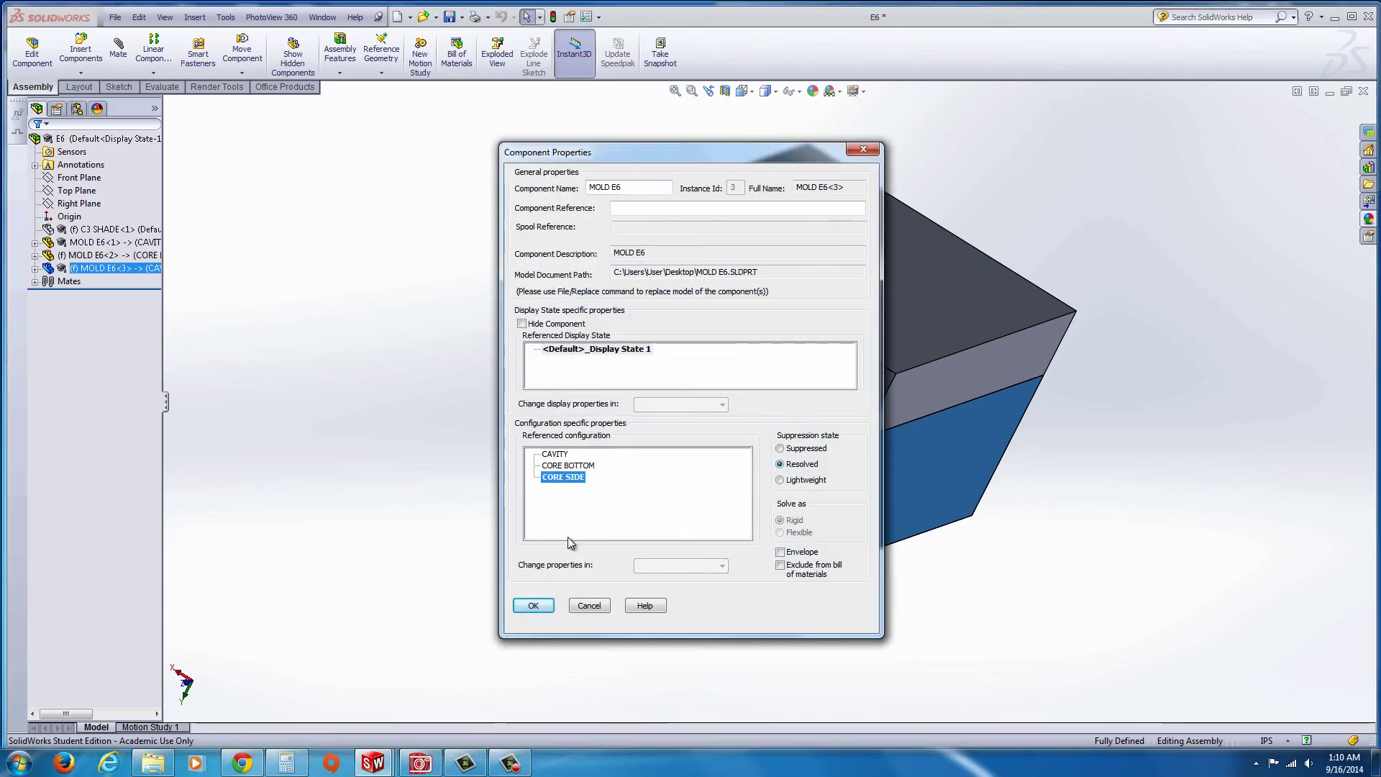
pyautogui.click(536, 604)
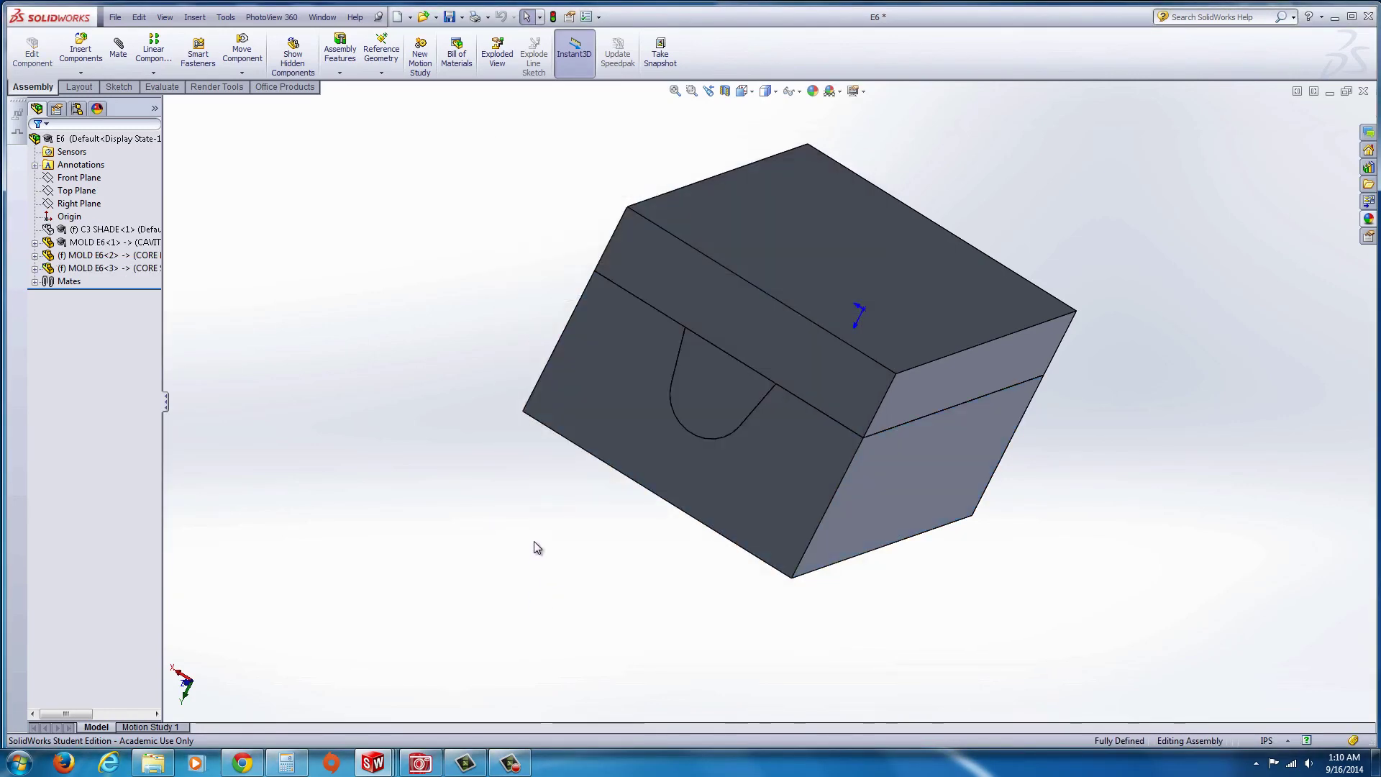
# Step: Start an exploded view and pull the first mold block away as Explode Step1
pyautogui.rightClick(121, 229)
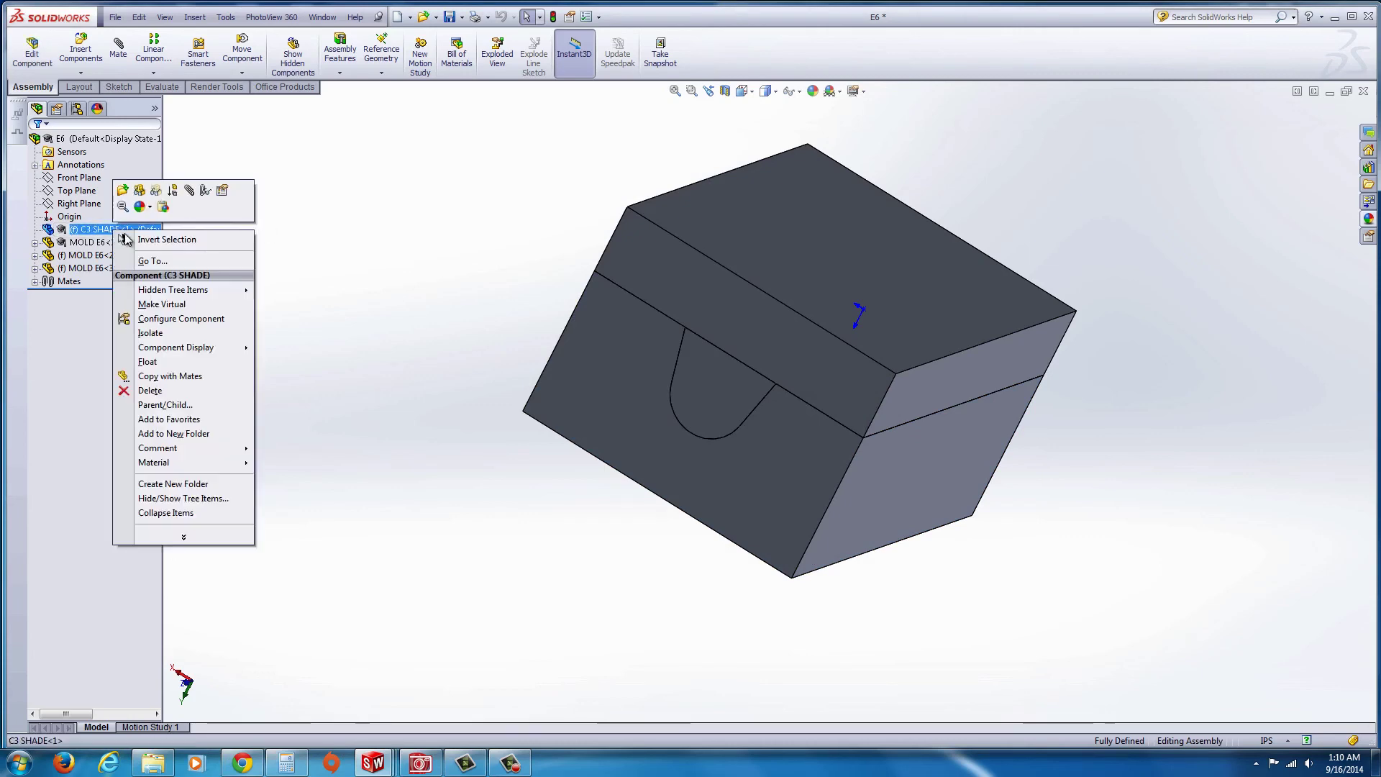
pyautogui.click(140, 193)
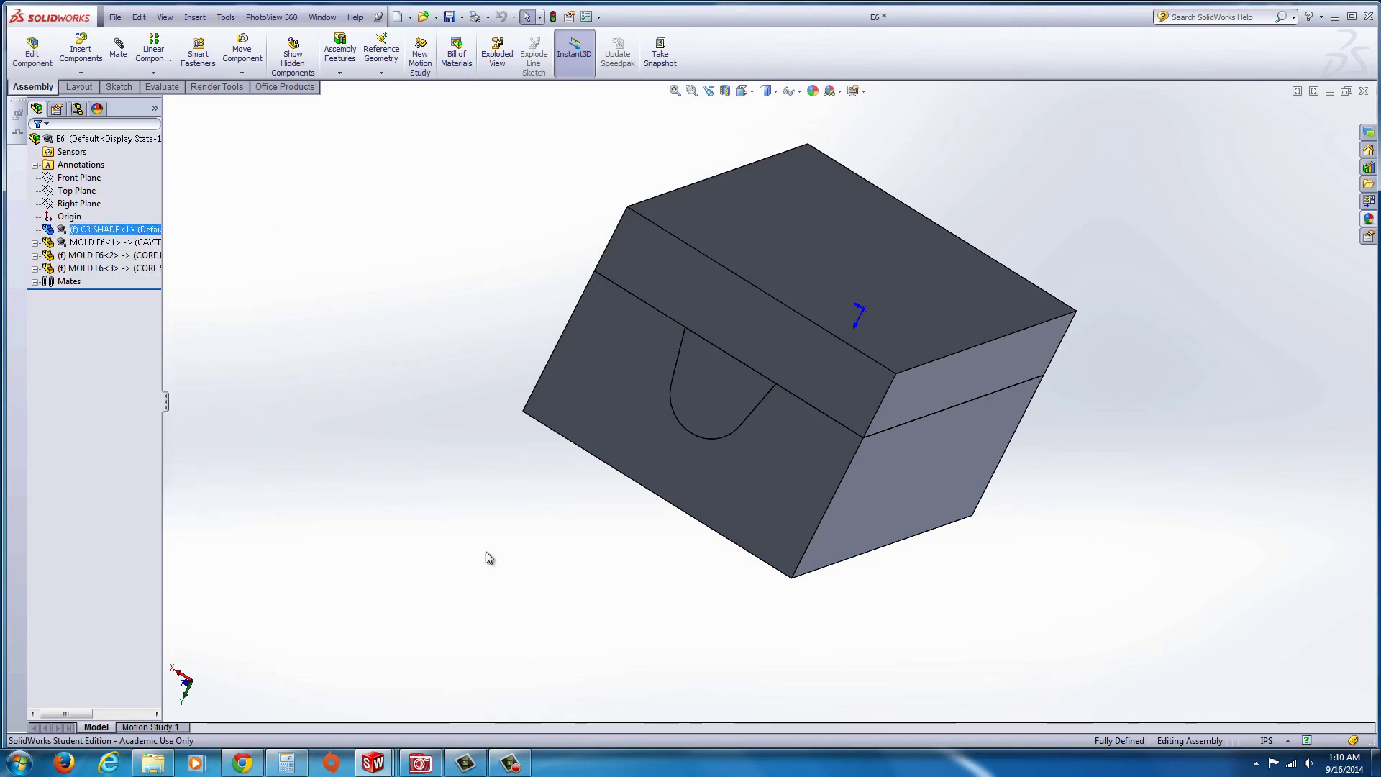
pyautogui.moveTo(777, 432); pyautogui.dragTo(585, 317, button='middle')
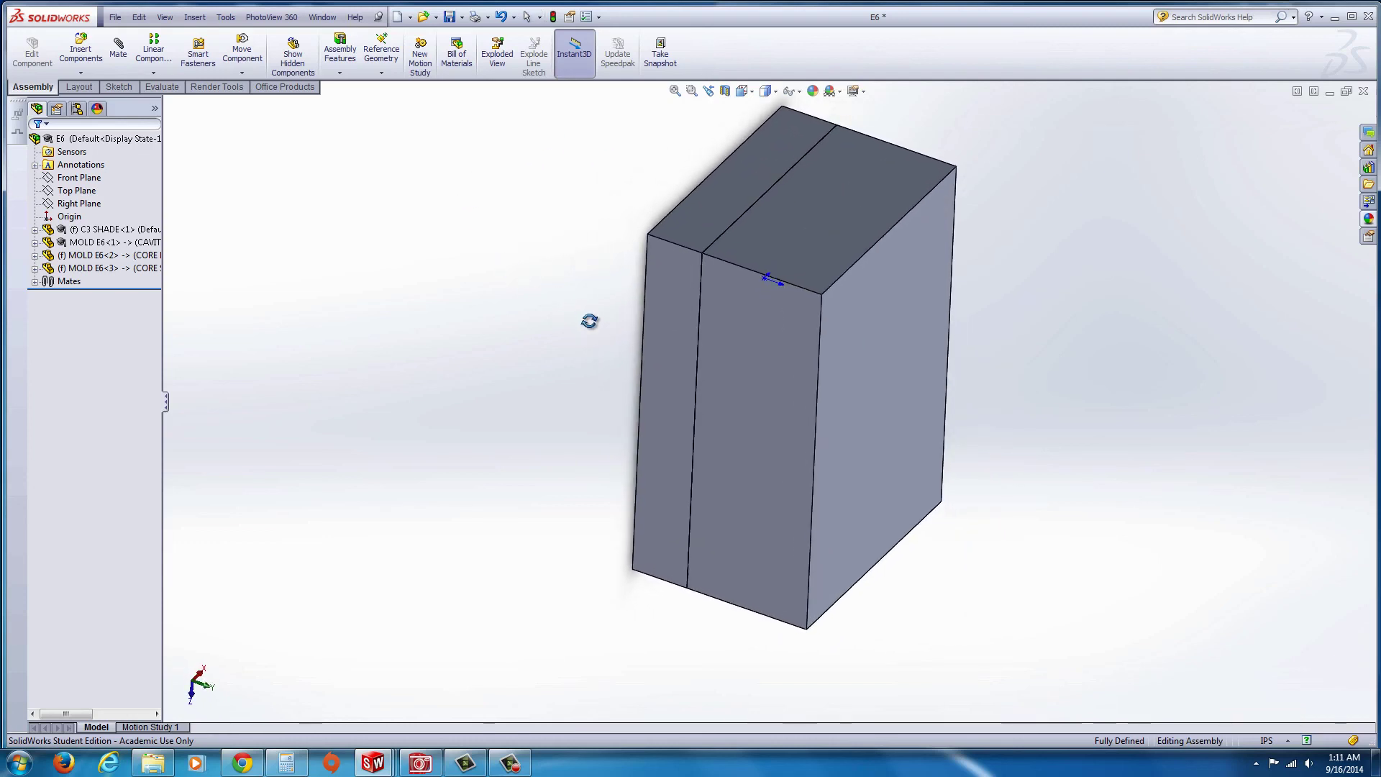
pyautogui.click(503, 65)
pyautogui.click(884, 367)
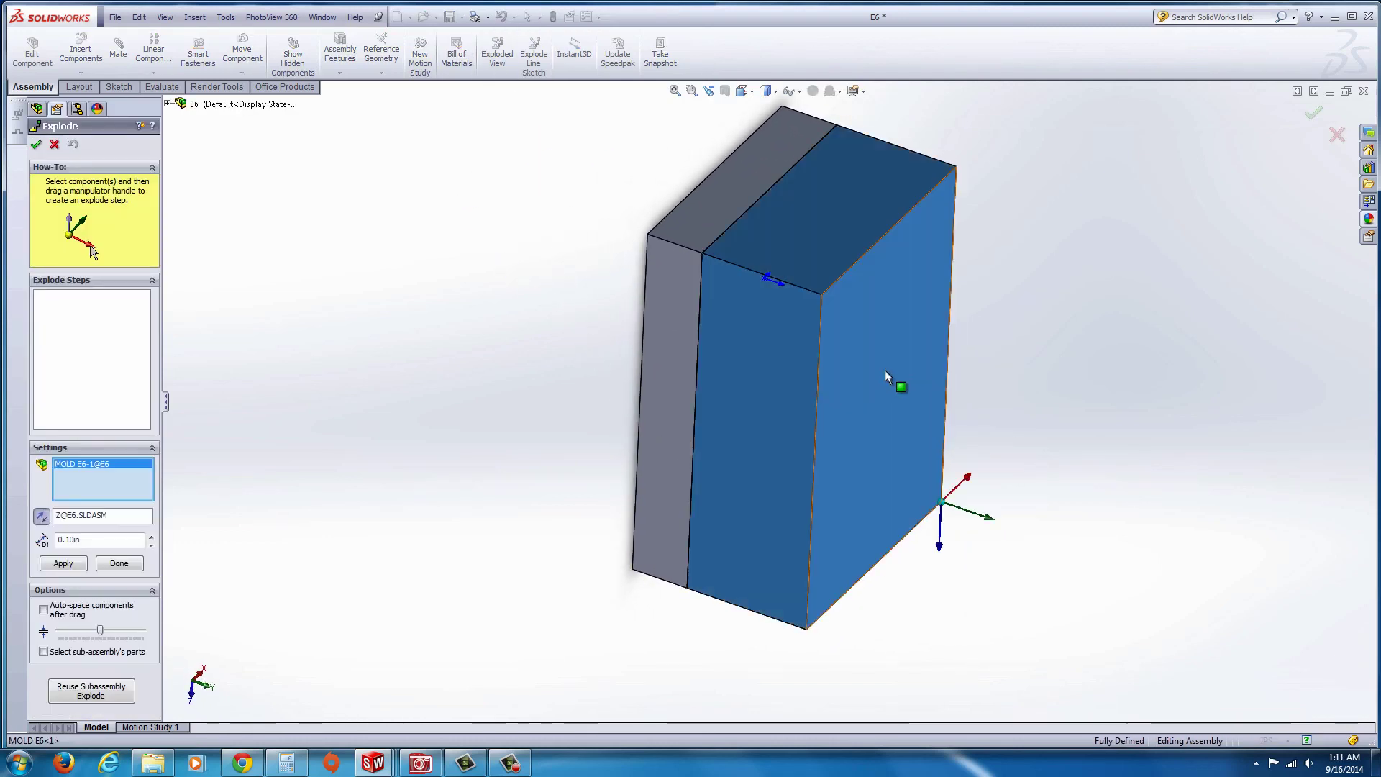
pyautogui.moveTo(988, 517); pyautogui.dragTo(1203, 618)
# Step: Add explode steps moving the left mold block further left and the lower core piece downward
pyautogui.click(676, 403)
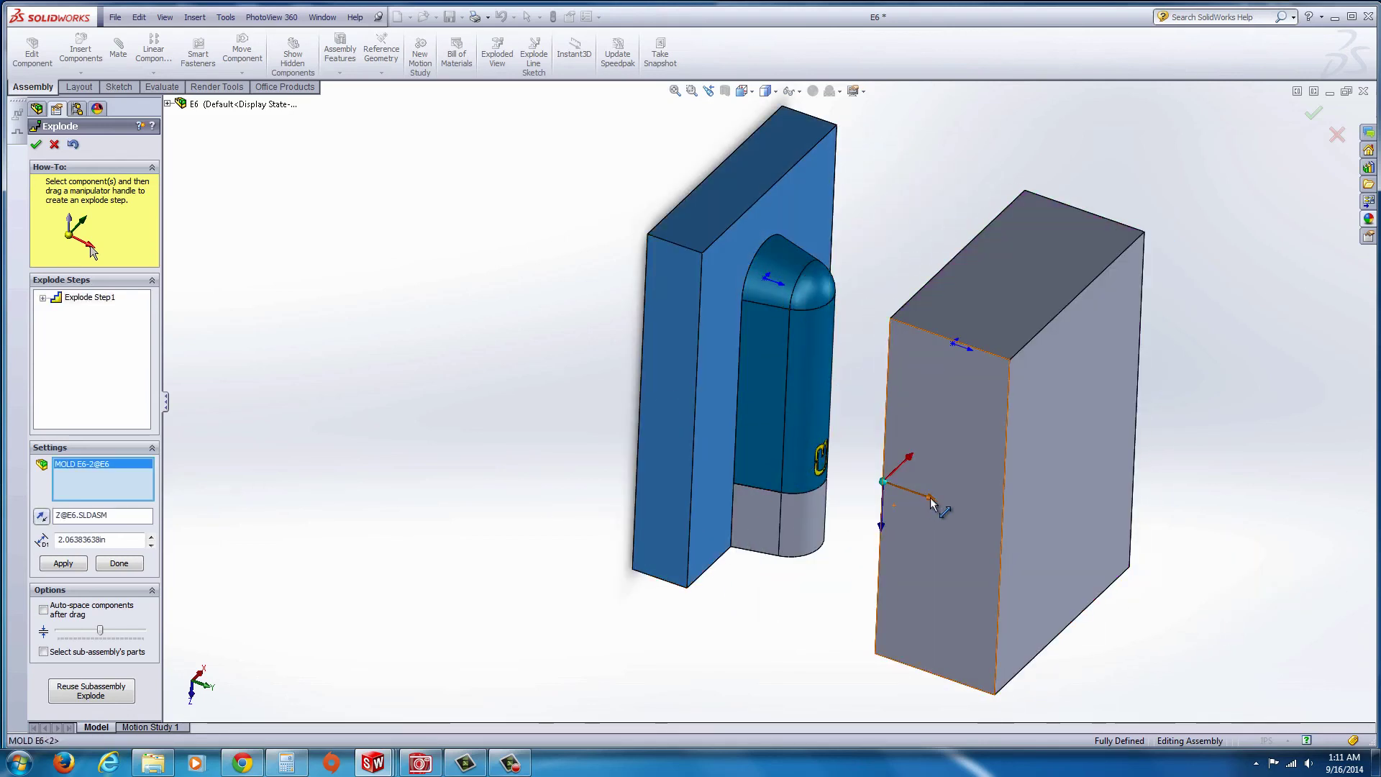
pyautogui.moveTo(932, 504); pyautogui.dragTo(772, 447)
pyautogui.click(824, 548)
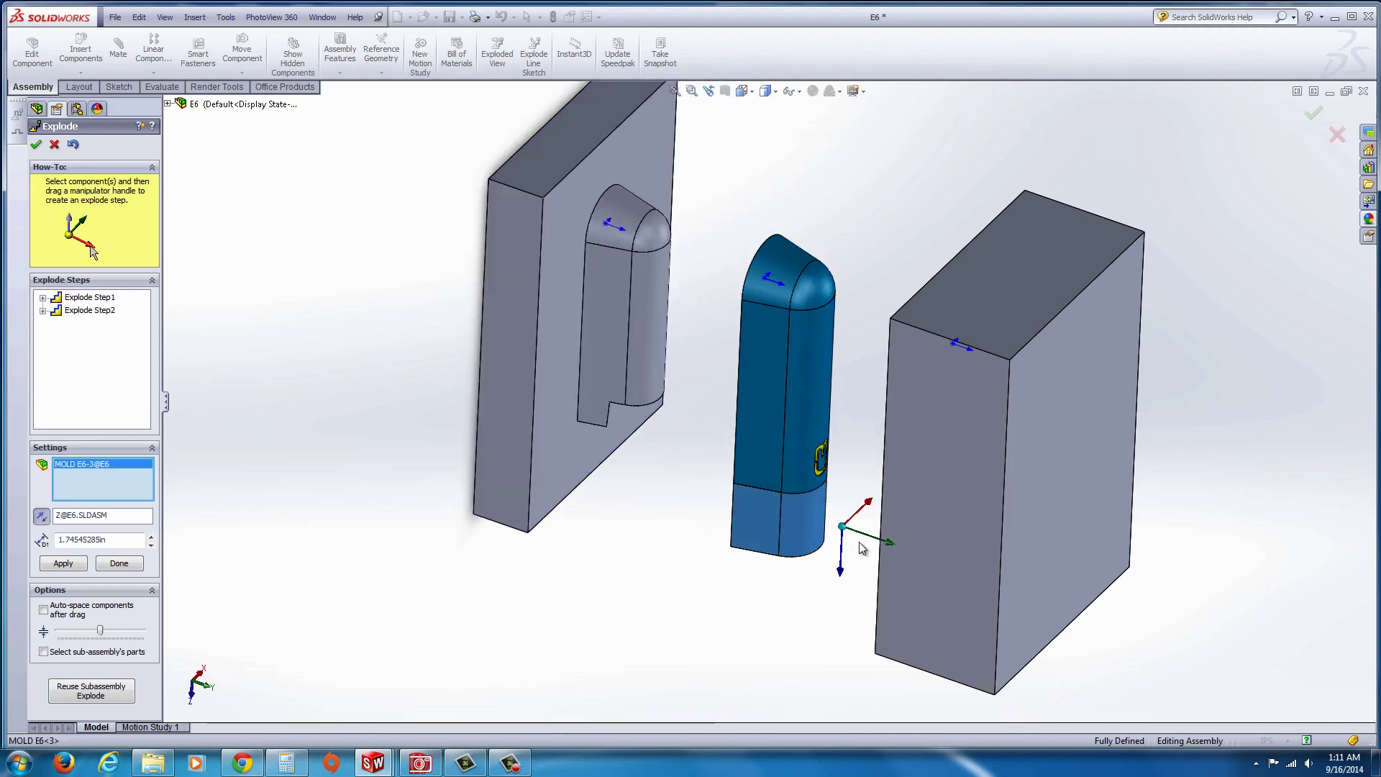
pyautogui.moveTo(840, 568); pyautogui.dragTo(839, 725)
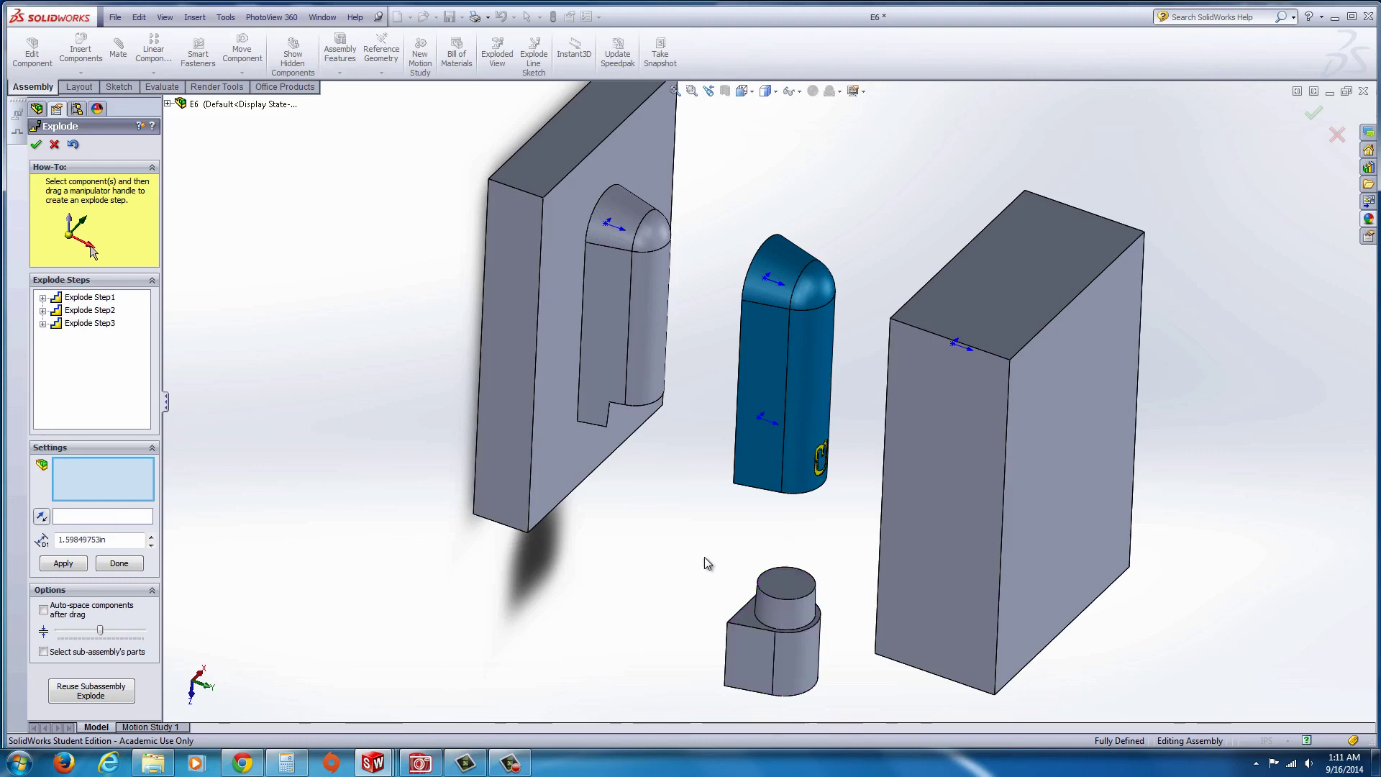
pyautogui.moveTo(707, 563); pyautogui.dragTo(755, 576, button='middle')
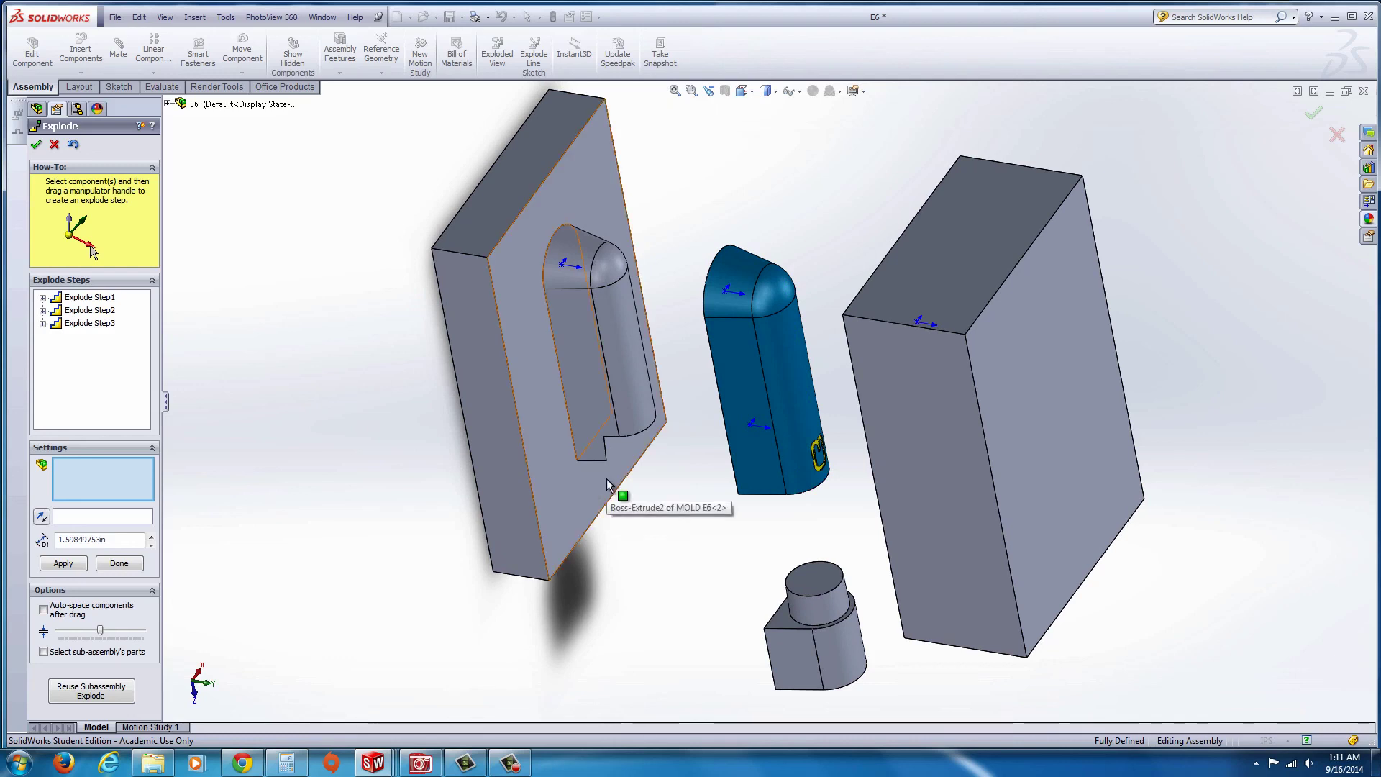